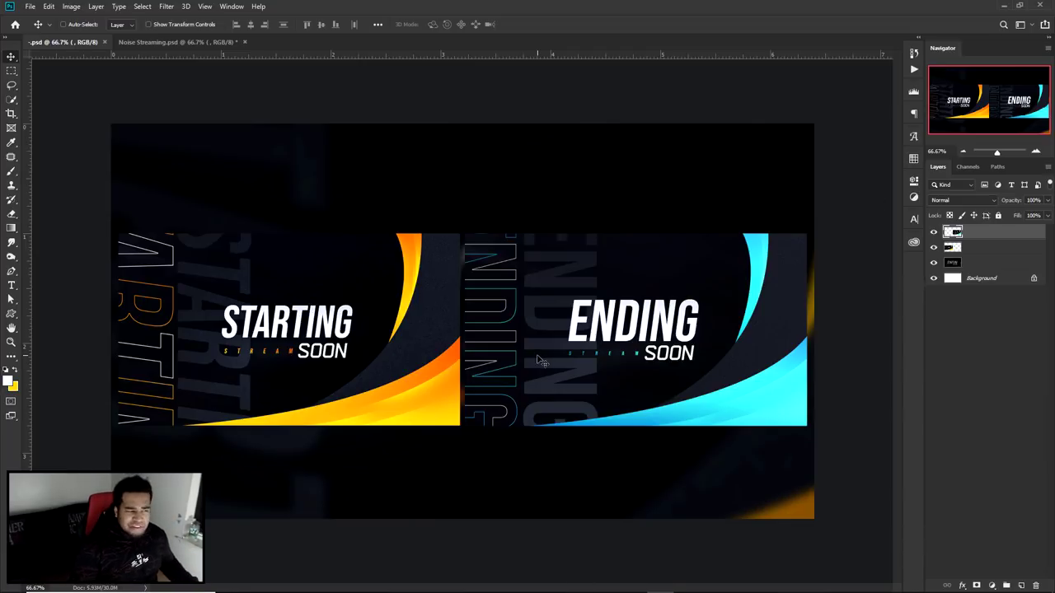
Step: Compare the starting and ending screens preview with the Noise Streaming.psd design, finishing on Noise Streaming.psd
click(178, 40)
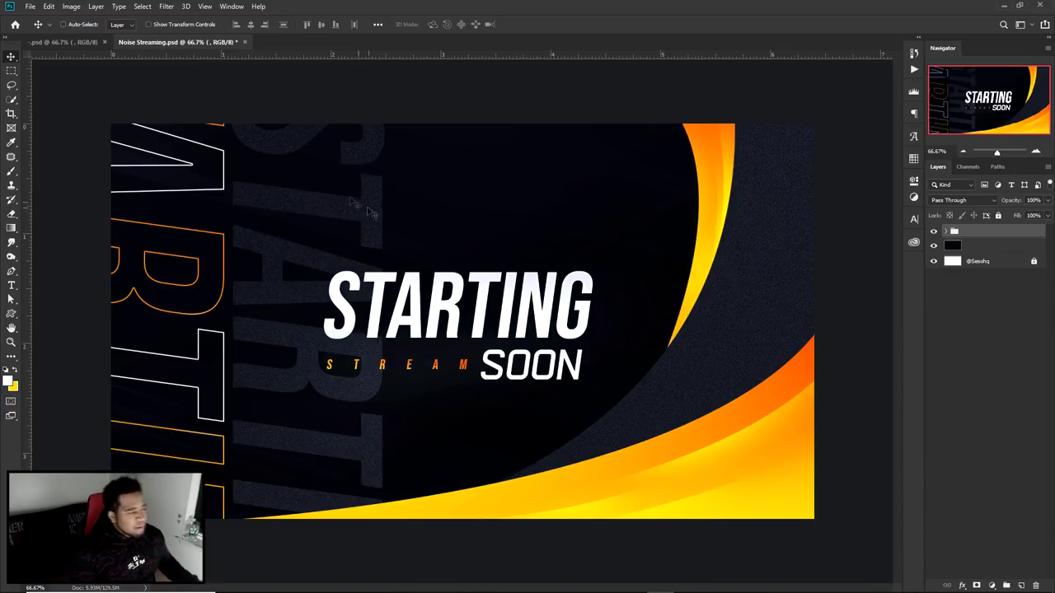
click(65, 41)
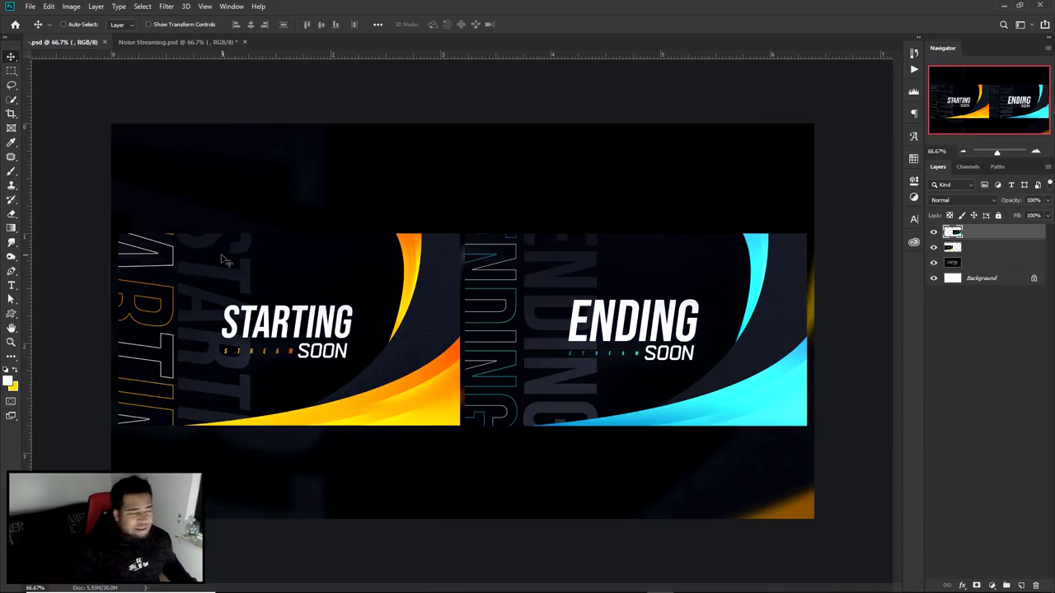
click(173, 43)
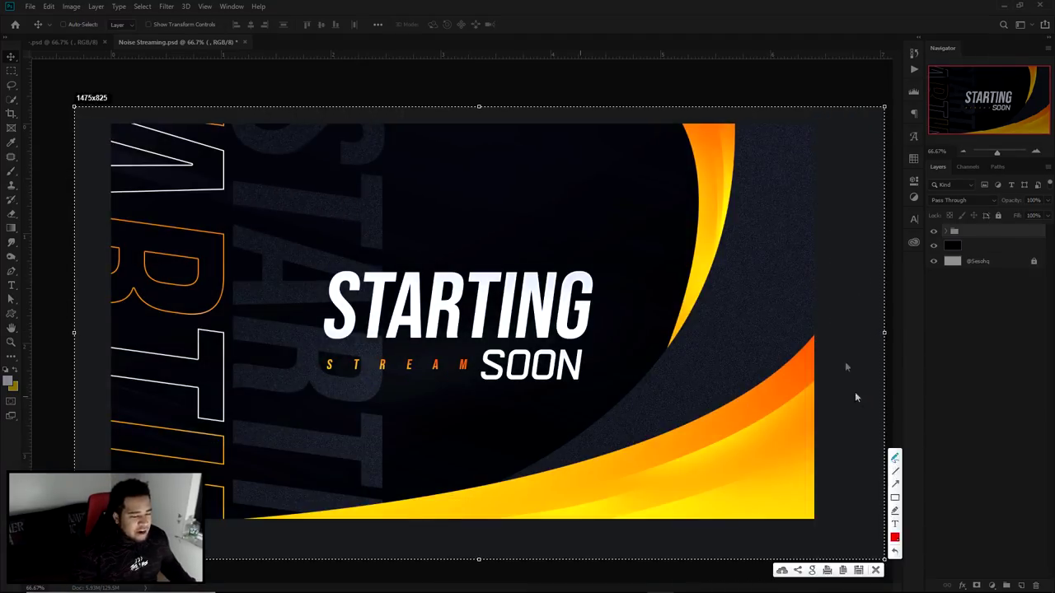
Step: Mark the orange swoosh and the dark curved area in red on a screen capture, and discard the capture
mouse_move(824, 325)
mouse_down()
mouse_move(701, 406)
mouse_move(667, 558)
mouse_move(859, 362)
mouse_up()
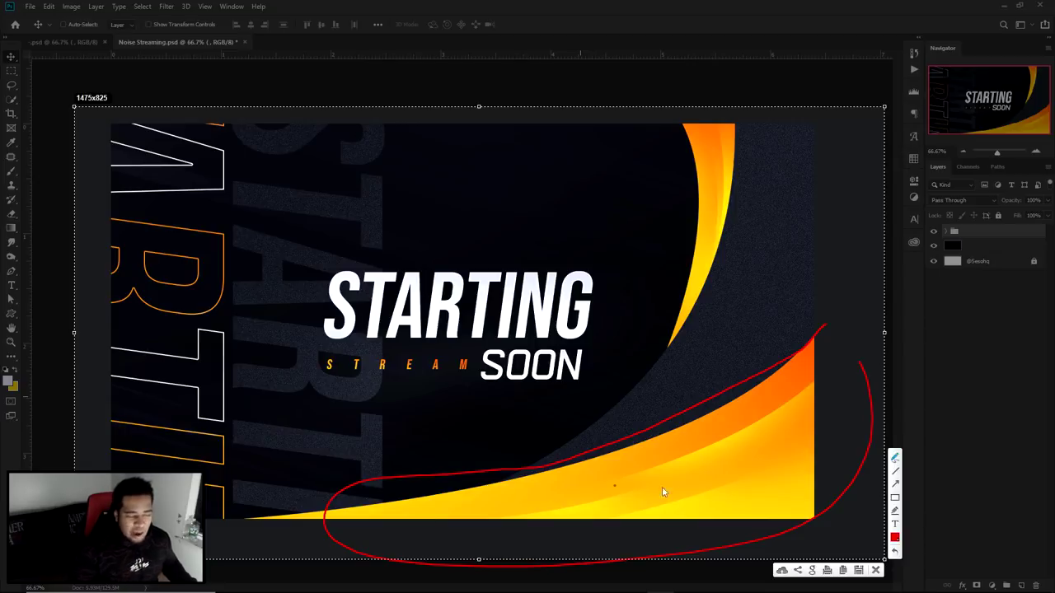
drag(488, 510, 715, 473)
mouse_move(515, 473)
mouse_down()
mouse_move(731, 181)
mouse_move(738, 97)
mouse_move(837, 393)
mouse_up()
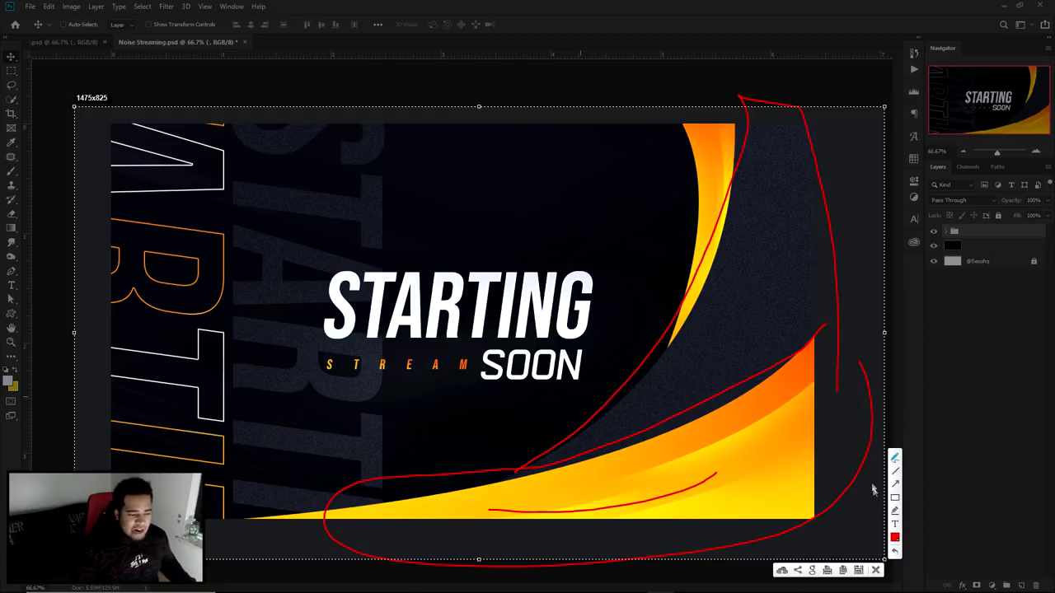
click(875, 570)
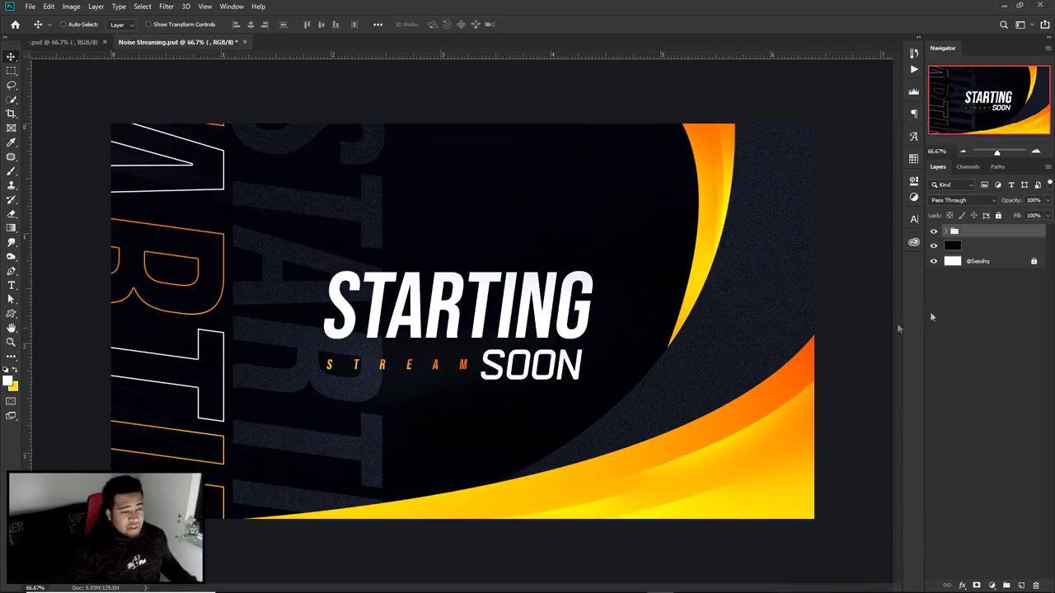
Step: Start a curved Pen path just below the canvas and end it beyond the right edge, roughly following the orange swoosh
click(934, 232)
click(989, 244)
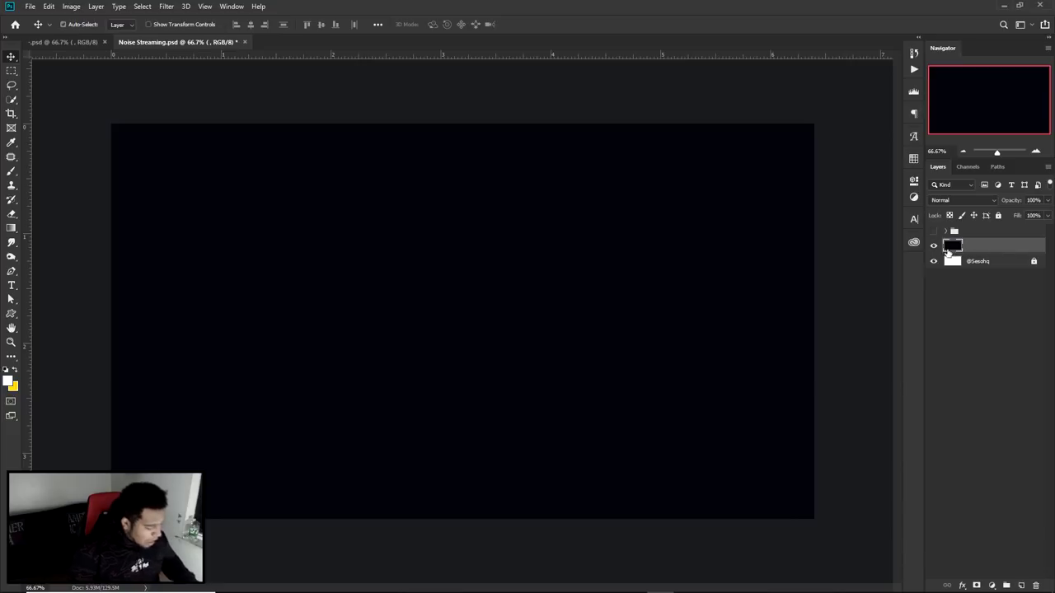
key(p)
click(934, 232)
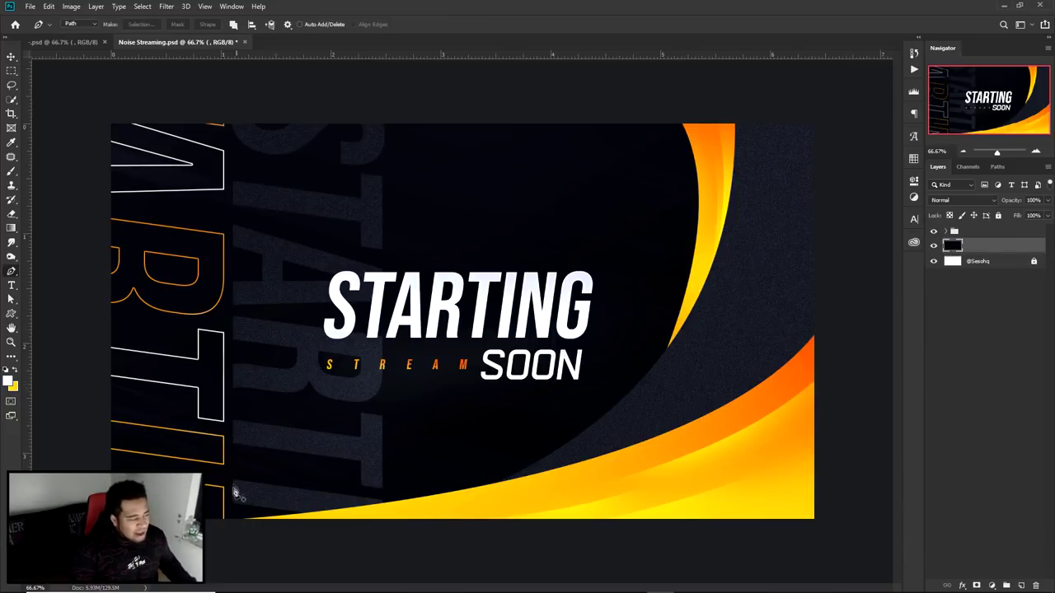
click(231, 525)
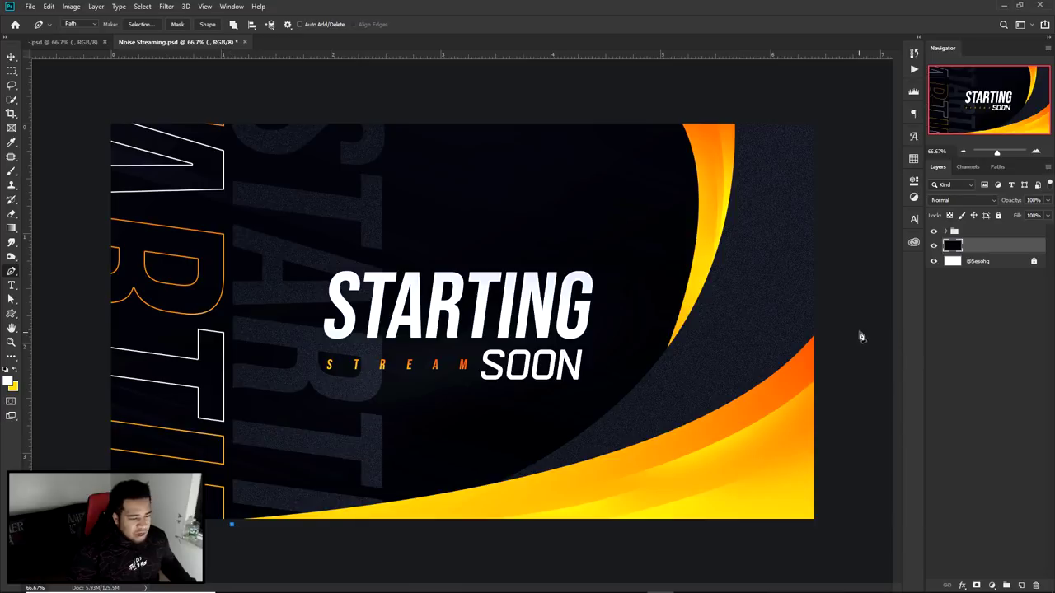
drag(833, 289, 970, 125)
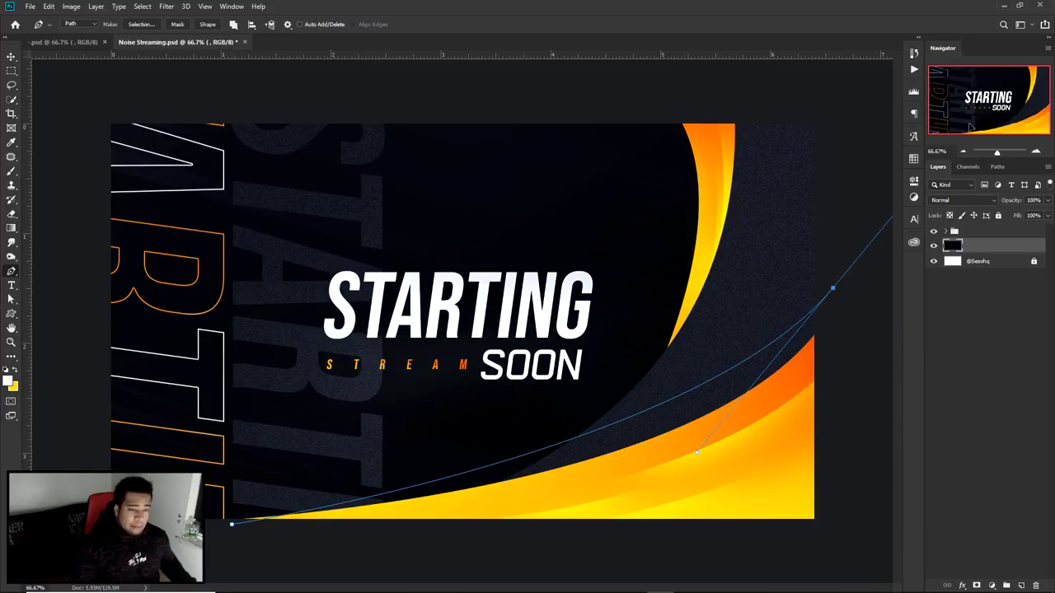
Step: Hide the finished design group and reshape the path's curve and start point to match the swoosh's upper edge
click(934, 231)
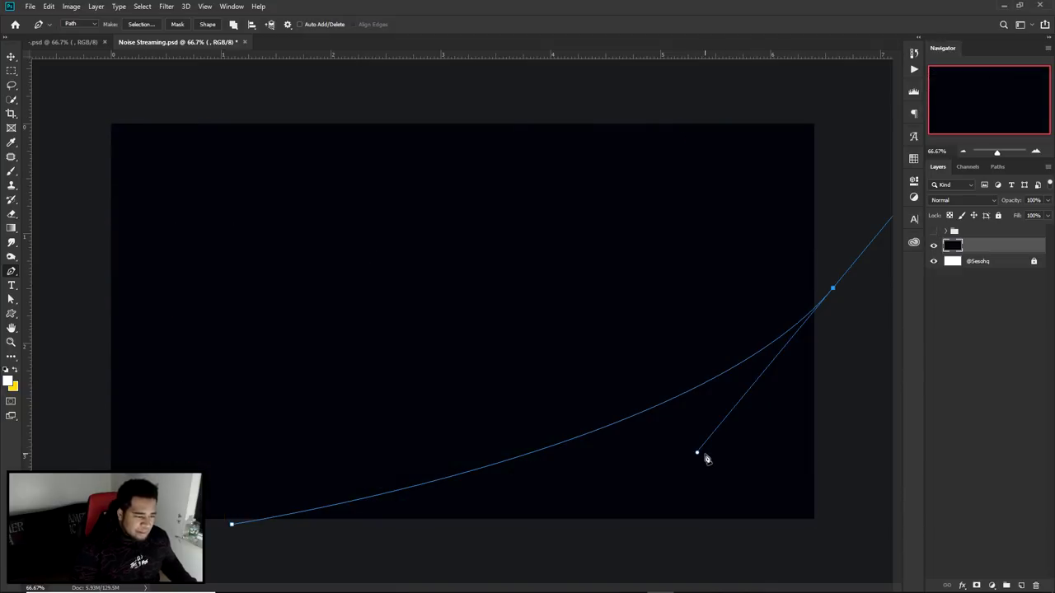
drag(699, 454, 671, 494)
click(934, 232)
click(933, 232)
drag(669, 492, 773, 494)
click(934, 232)
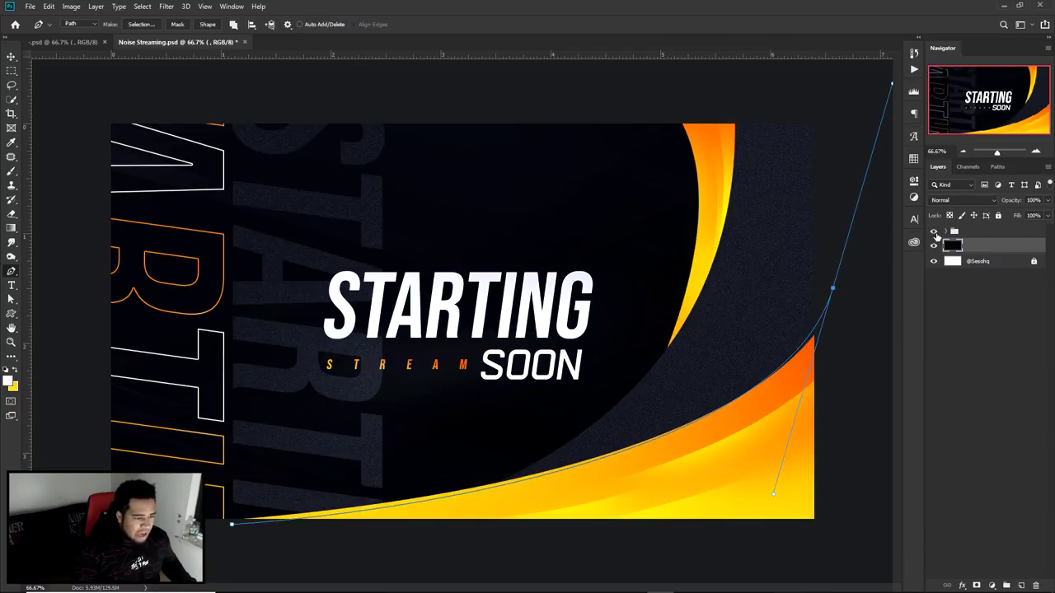
click(934, 232)
drag(232, 525, 198, 521)
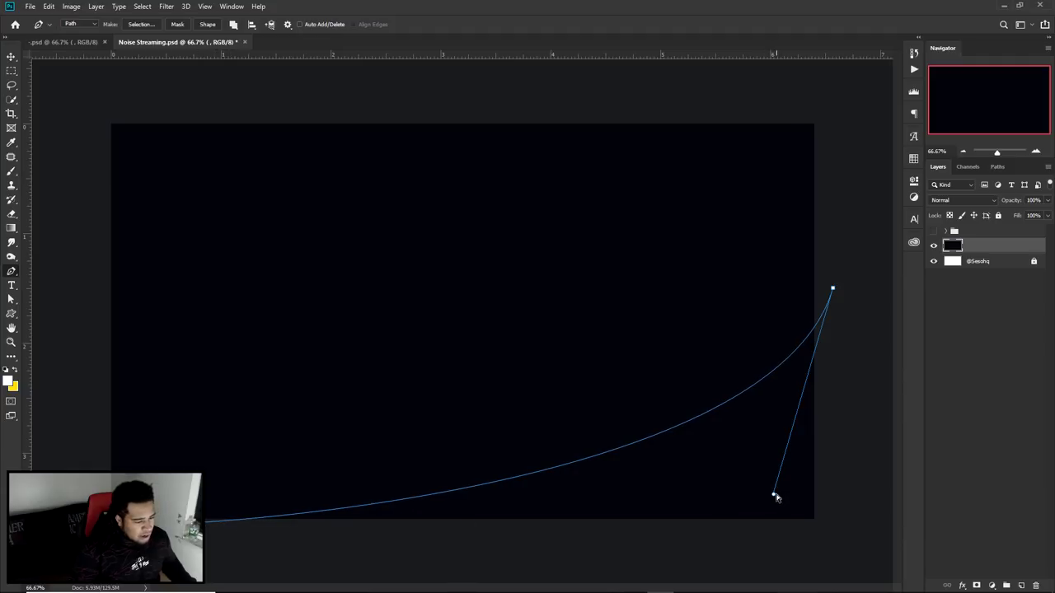
Step: Fine-tune the direction handles of the path's end anchor just beyond the canvas's right edge
ctrl+click(748, 441)
ctrl+click(720, 405)
ctrl+click(833, 289)
drag(773, 497, 762, 492)
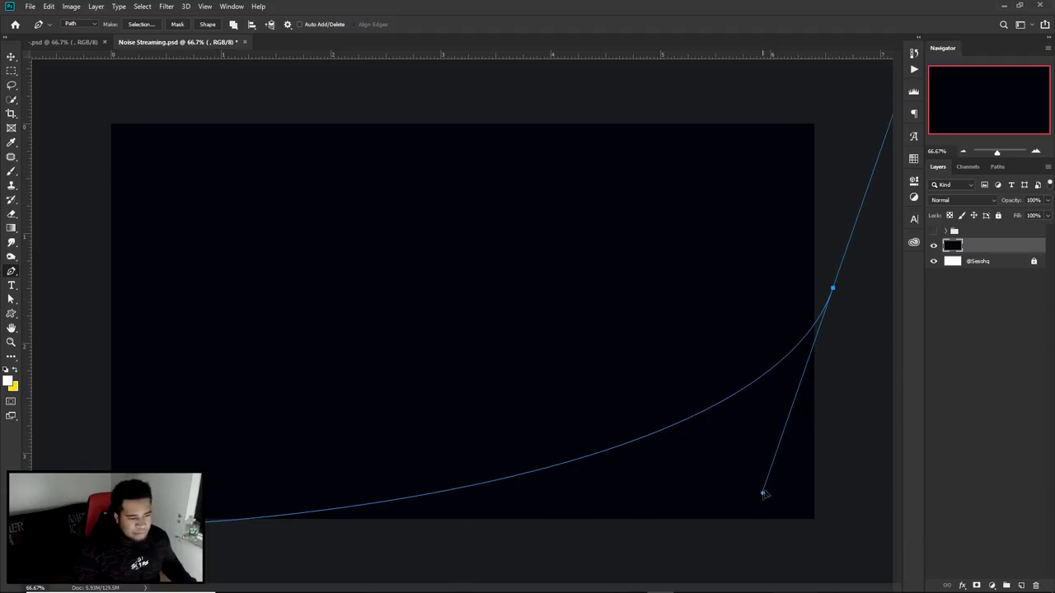
alt+click(833, 289)
scroll(824, 309, down, 1)
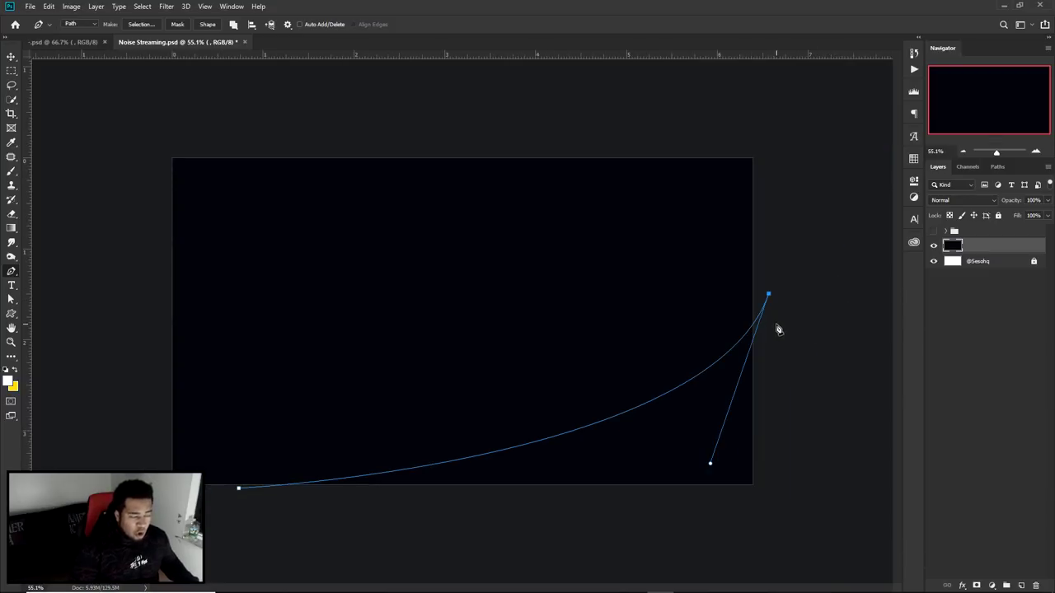
drag(768, 294, 827, 132)
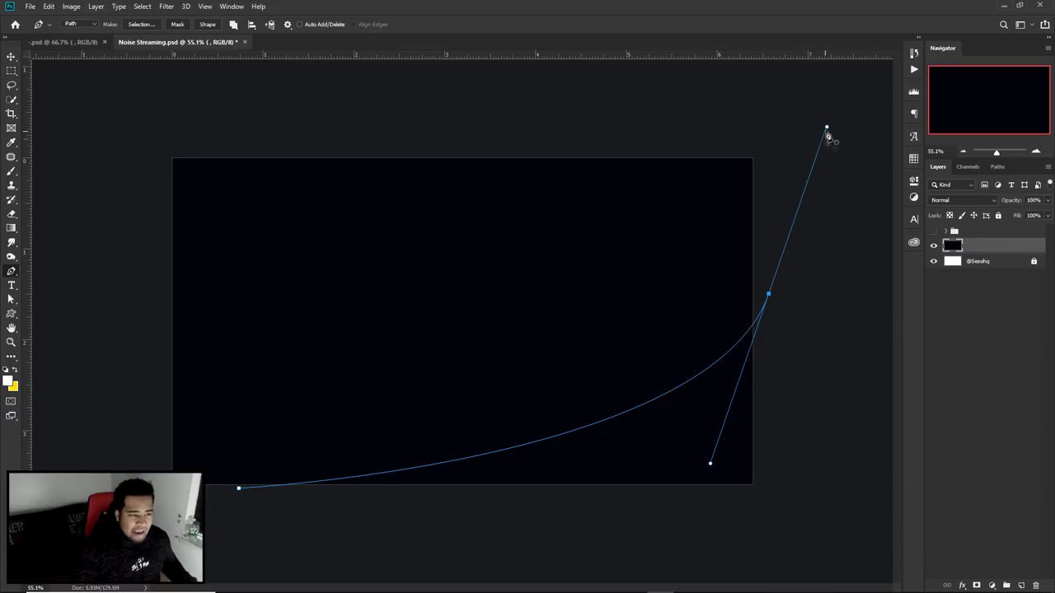
Step: Continue the path around the outside of the canvas's lower-right corner and close it at the starting anchor
click(866, 322)
click(768, 294)
click(865, 397)
drag(854, 472, 847, 494)
drag(721, 538, 692, 536)
click(340, 531)
click(238, 488)
Step: Add a new empty layer above the dark background layer
right_click(576, 217)
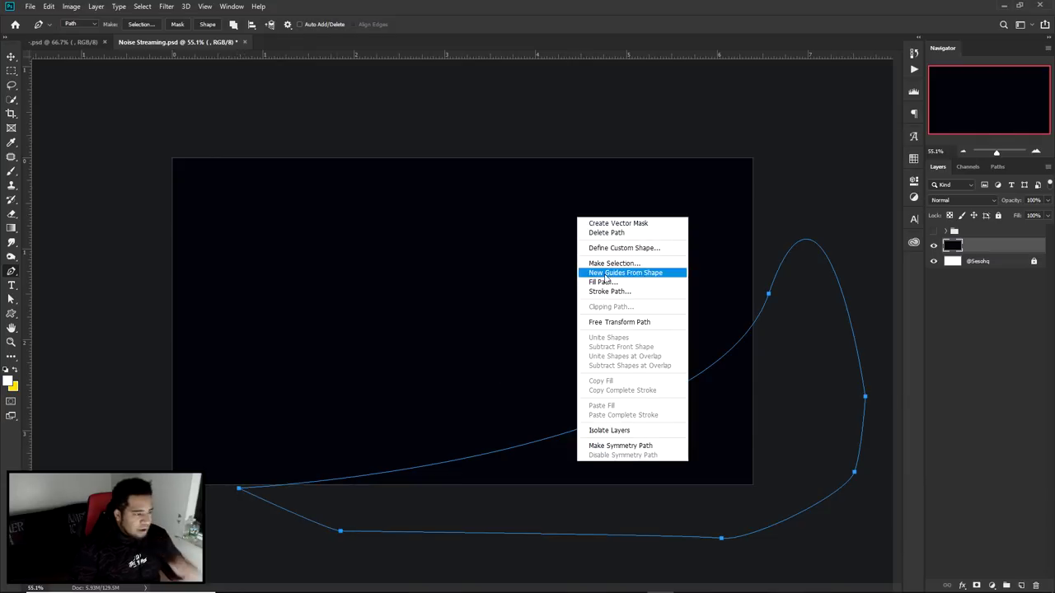
key(Escape)
click(1020, 575)
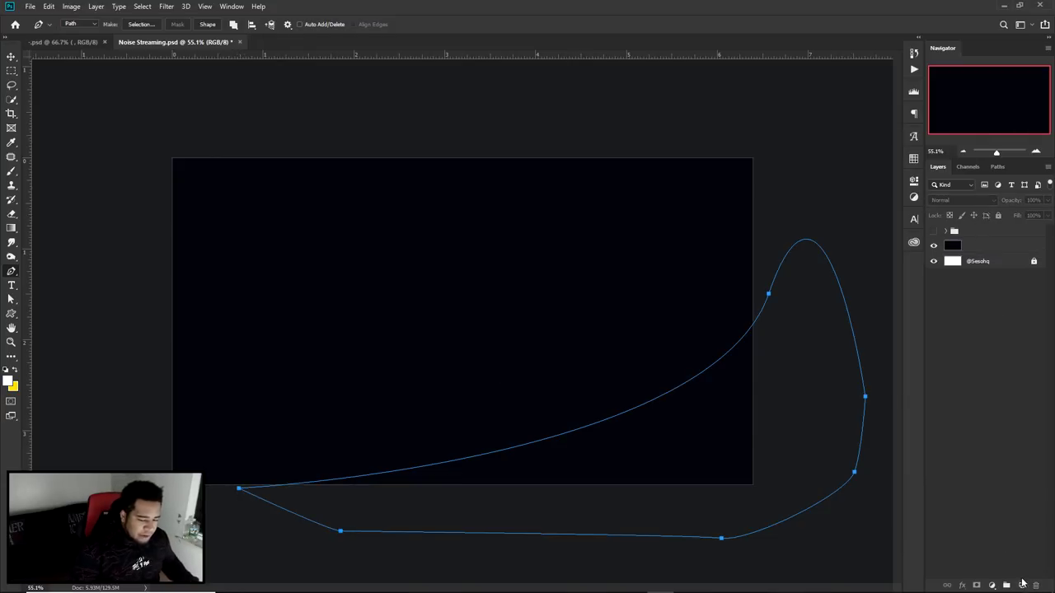
click(981, 231)
key(ctrl+shift+alt+n)
Step: Fill the closed path with the grey colour #928e8a on the new layer and dismiss the path
right_click(575, 303)
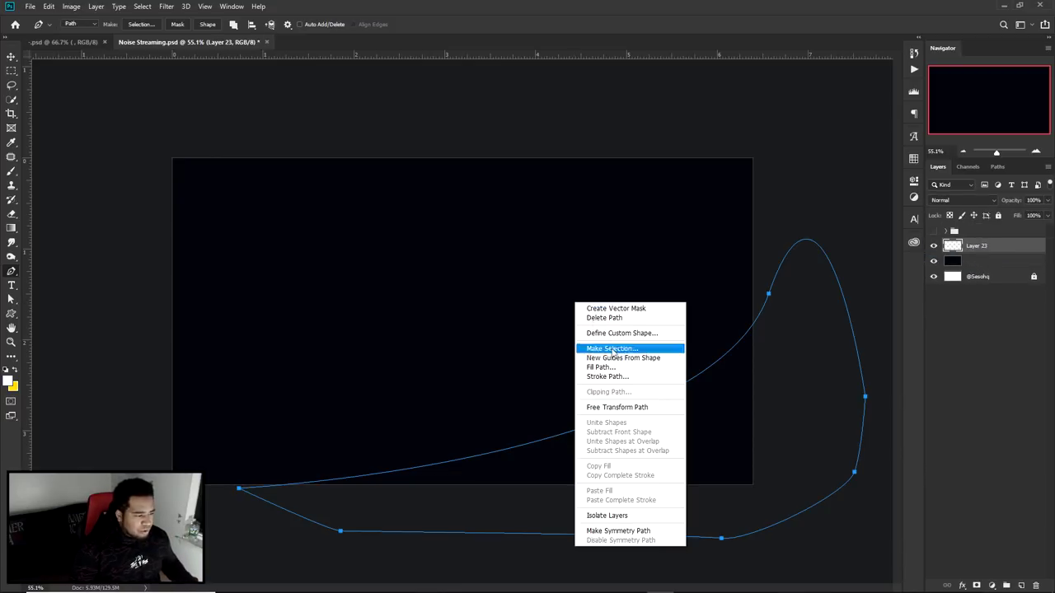
click(608, 367)
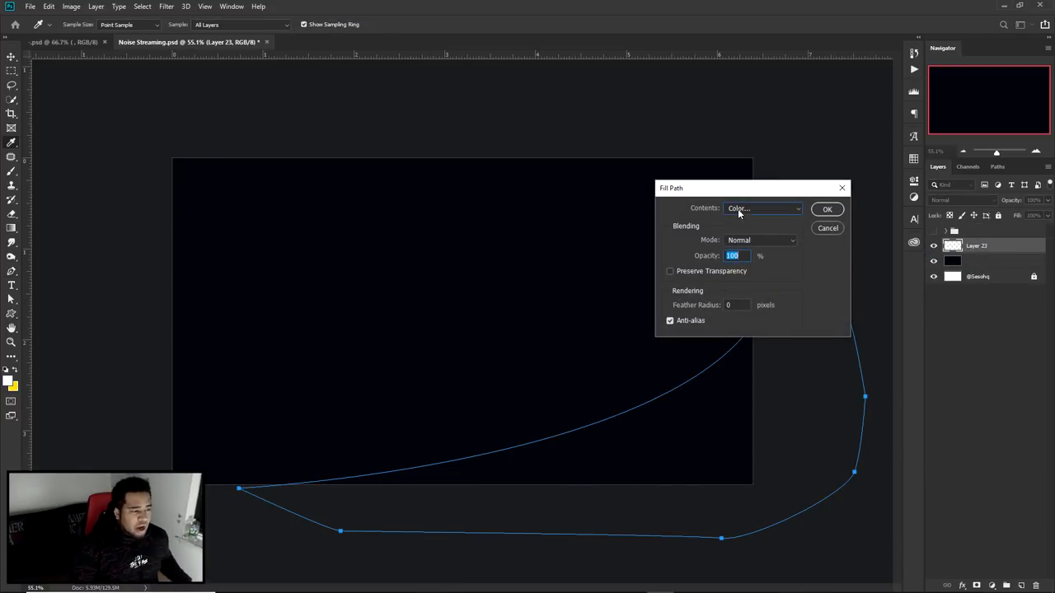
click(738, 209)
click(743, 237)
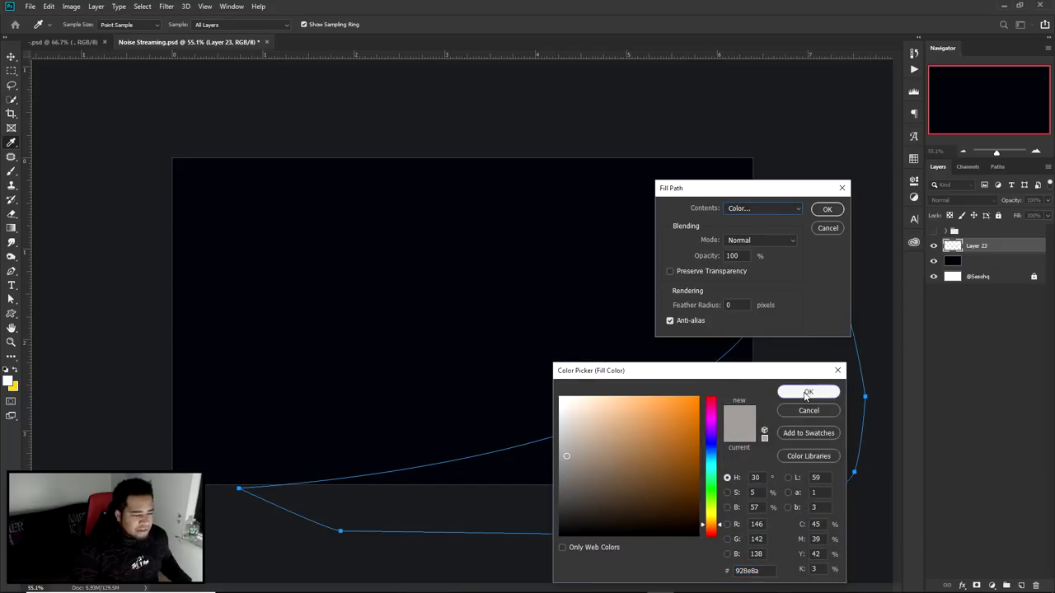
click(807, 392)
click(827, 208)
key(Escape)
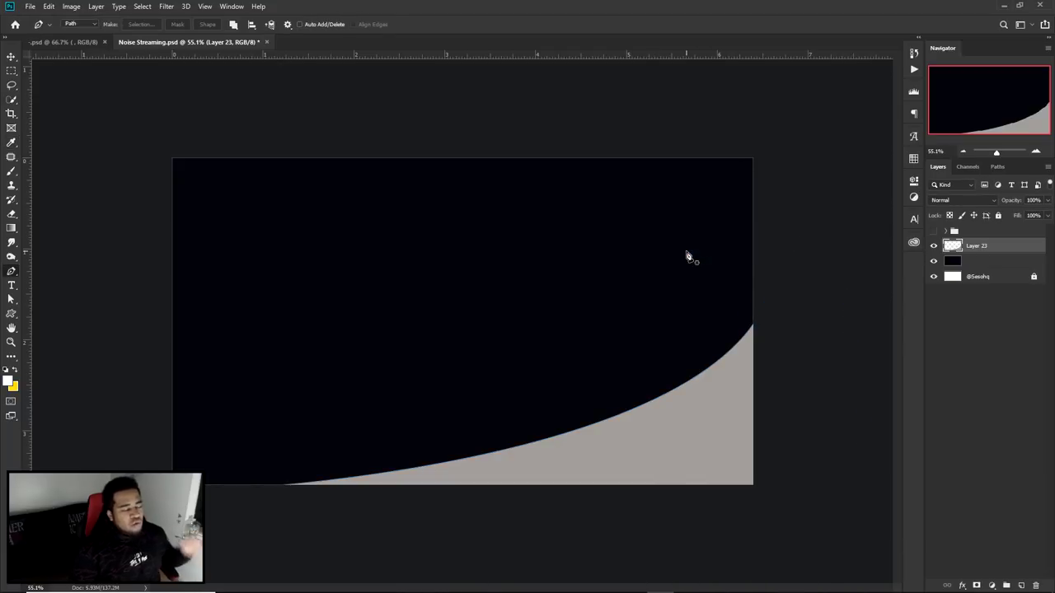
Step: Give the curved shape's layer a Gradient Overlay using the orange-to-yellow gradient preset
double_click(1010, 249)
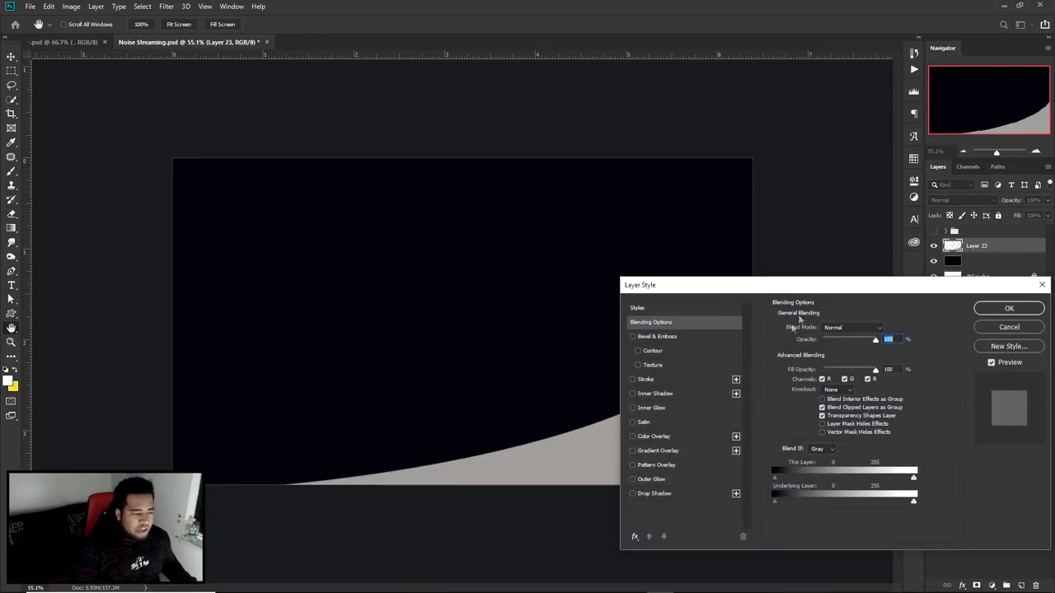
click(655, 452)
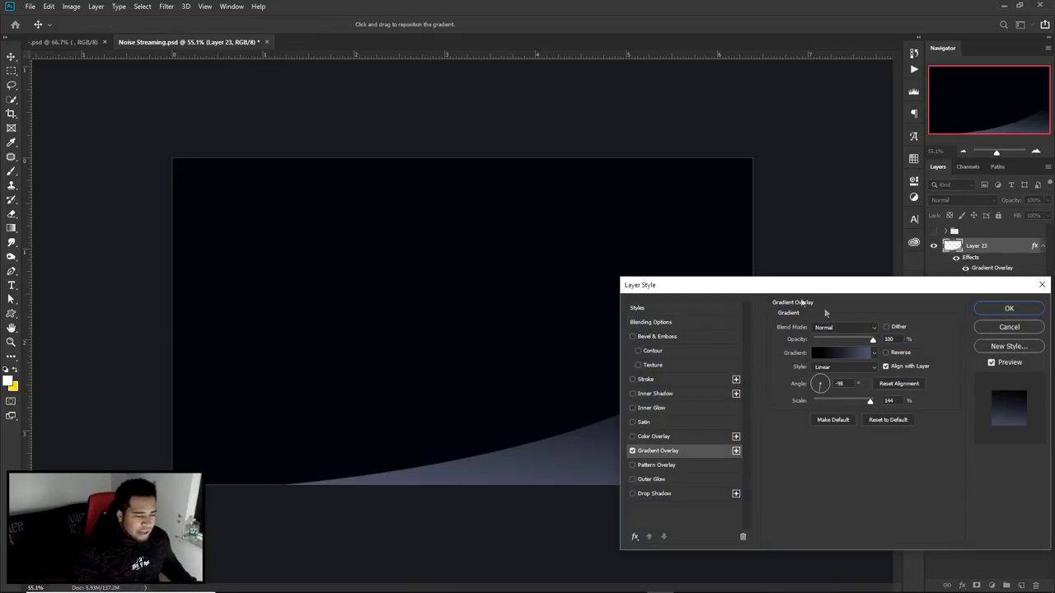
click(840, 359)
scroll(866, 329, down, 1)
click(928, 362)
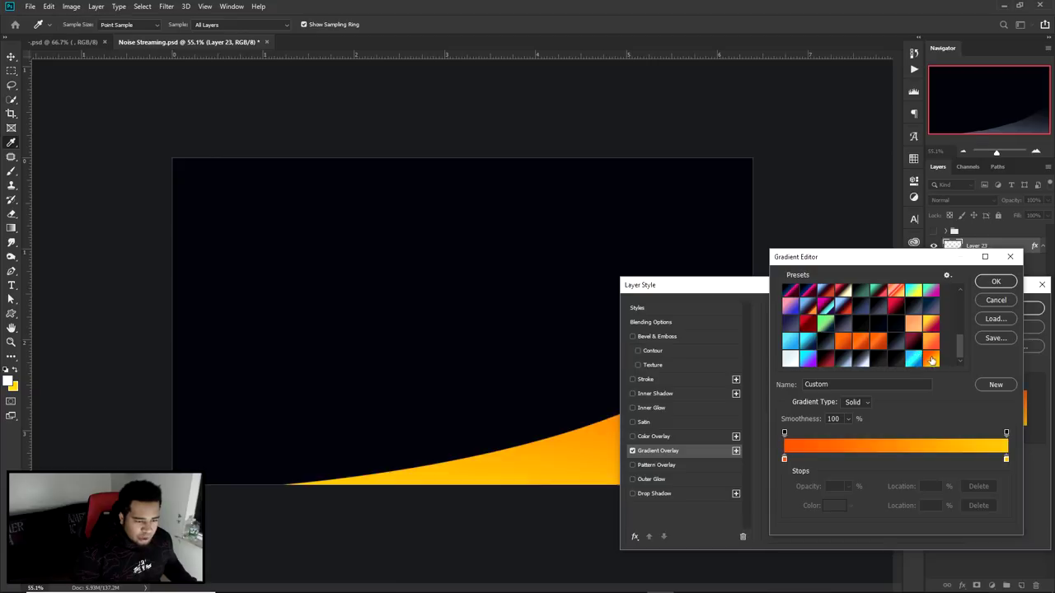
drag(895, 262, 779, 175)
Step: Keep #fa5500 and #fab300 as the gradient's stop colours and apply the Gradient Overlay
double_click(667, 372)
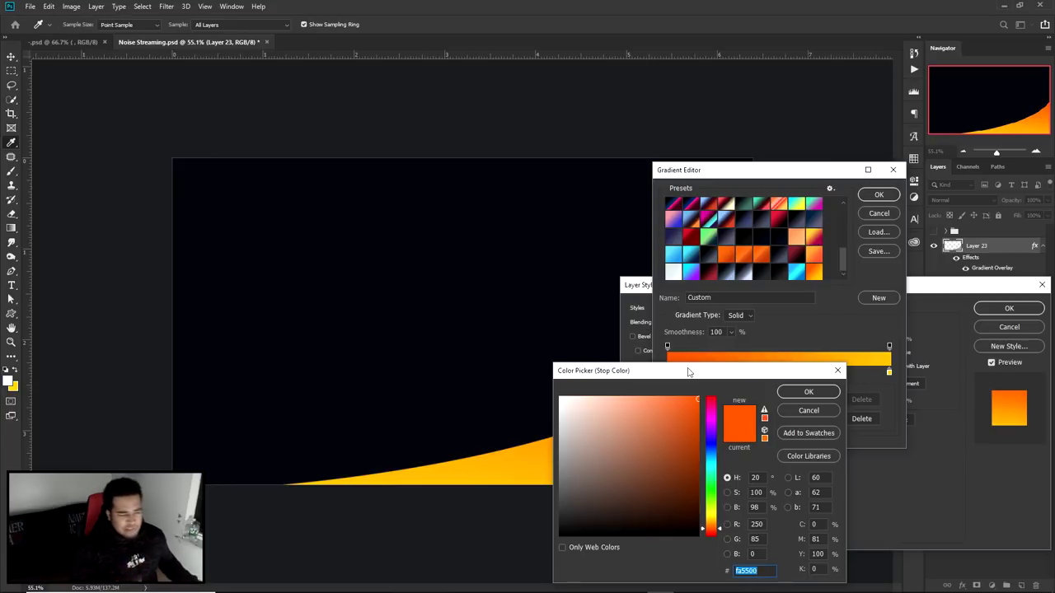
drag(688, 374, 709, 261)
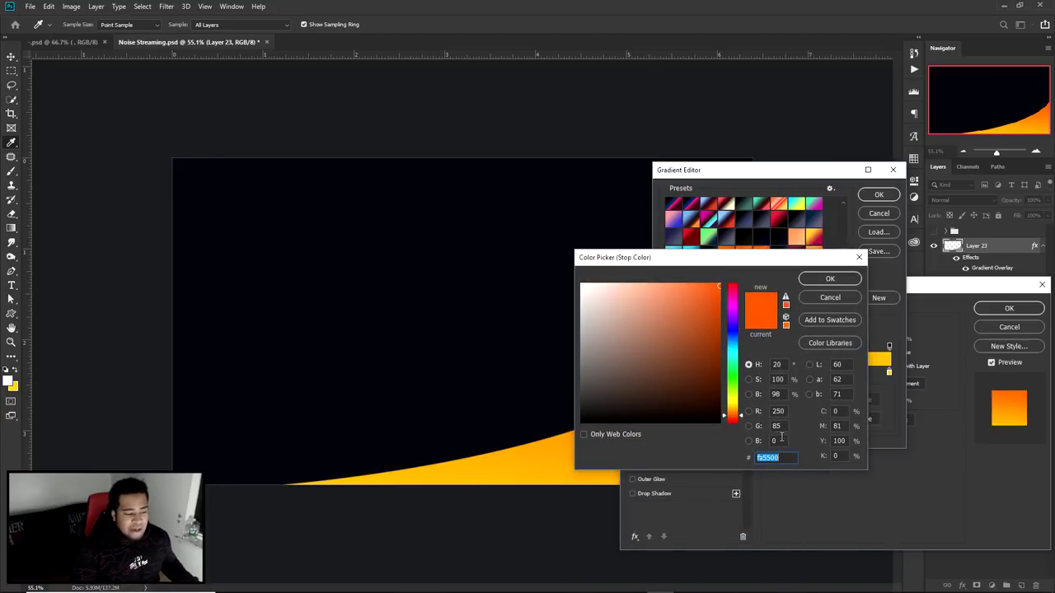
click(824, 279)
double_click(888, 373)
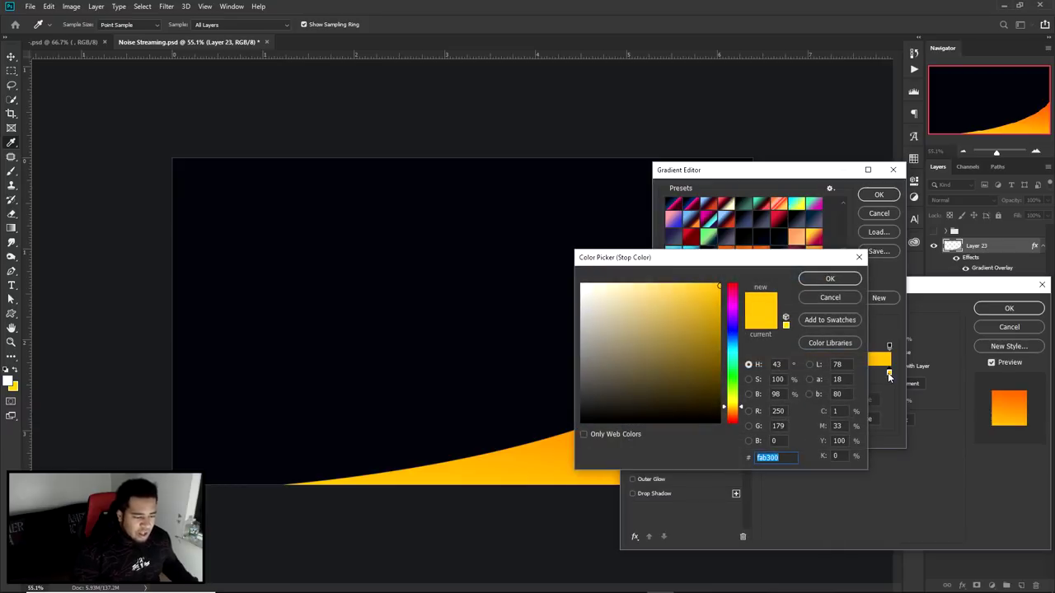
click(830, 278)
click(878, 195)
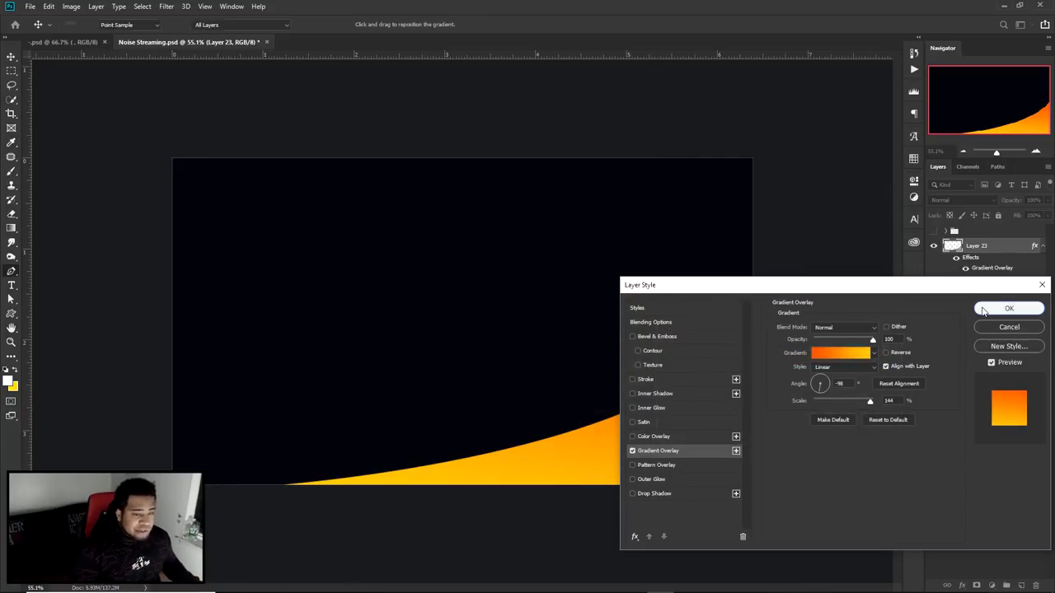
click(983, 310)
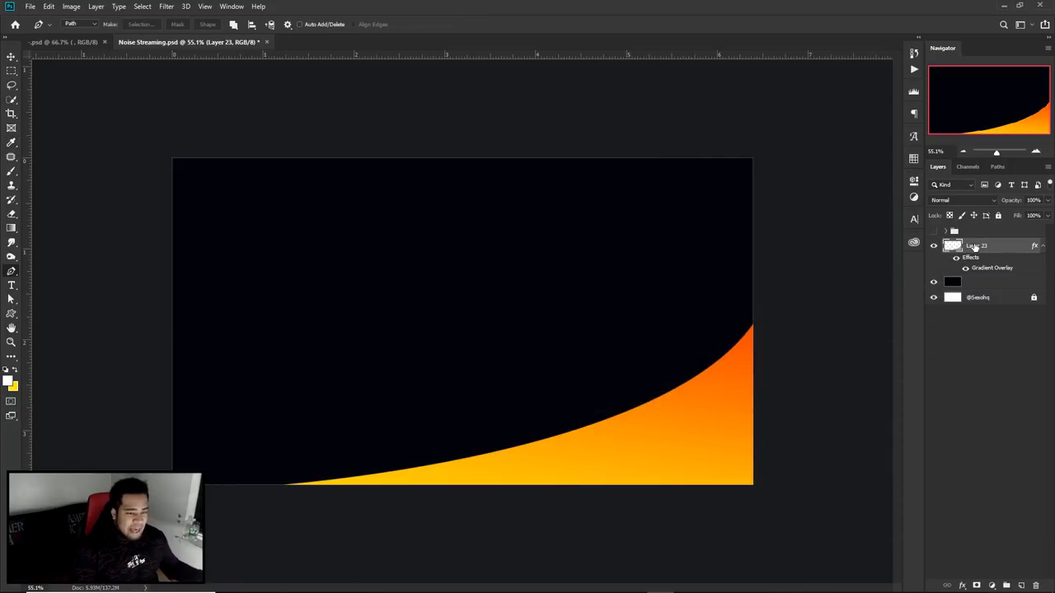
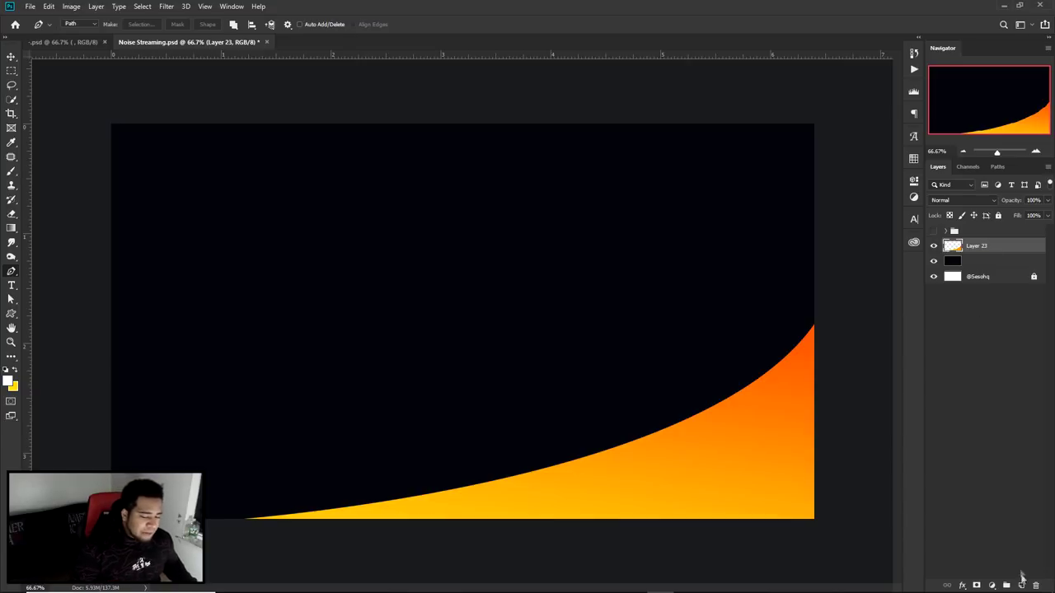
Step: Add a new layer above the orange shape's layer, clip it to the shape with a clipping mask, and leave it selected
click(1021, 585)
right_click(980, 246)
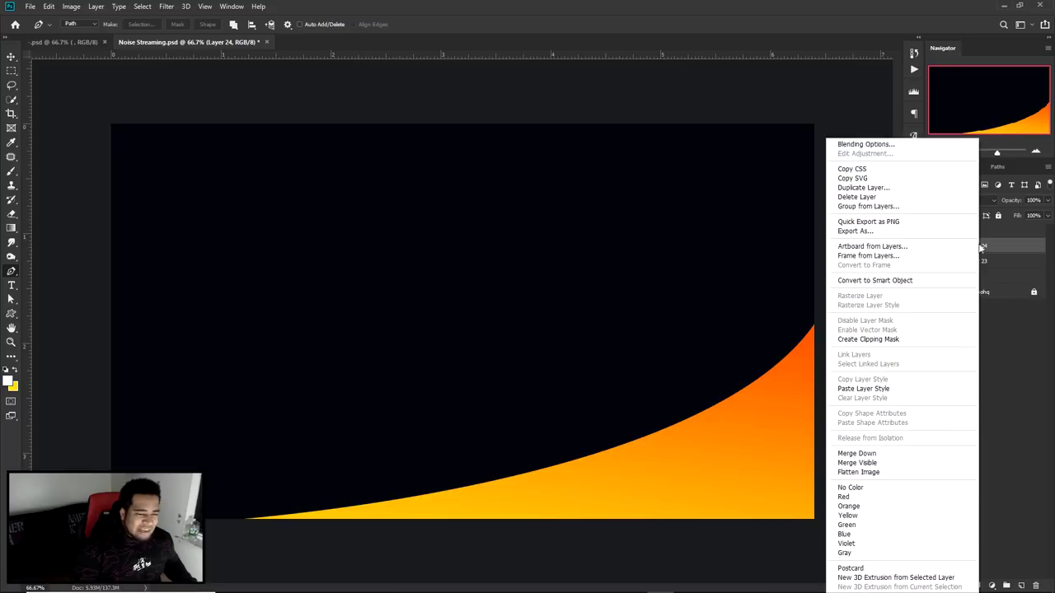
click(875, 339)
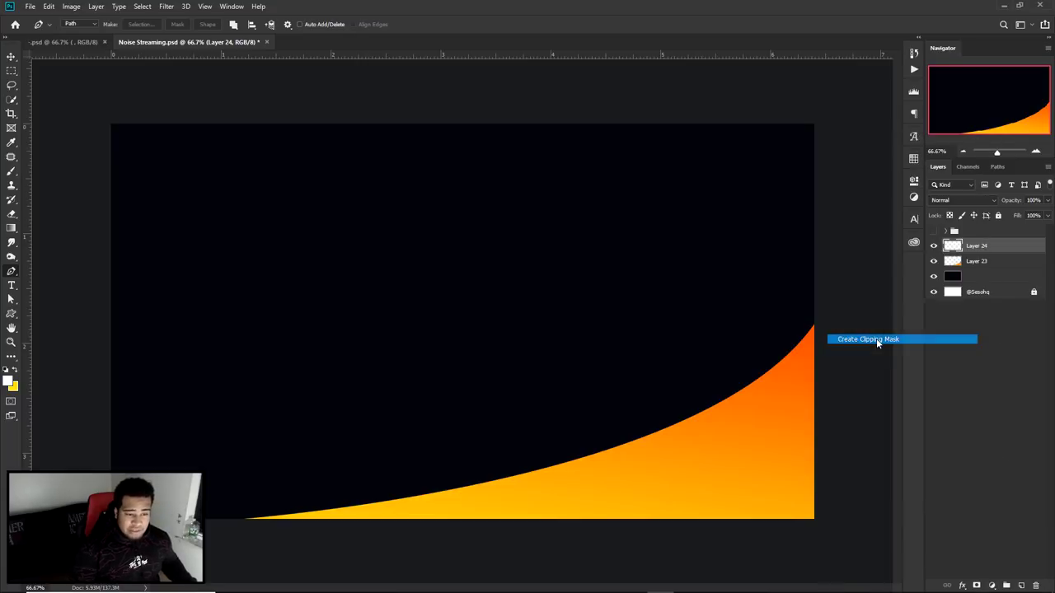
click(978, 263)
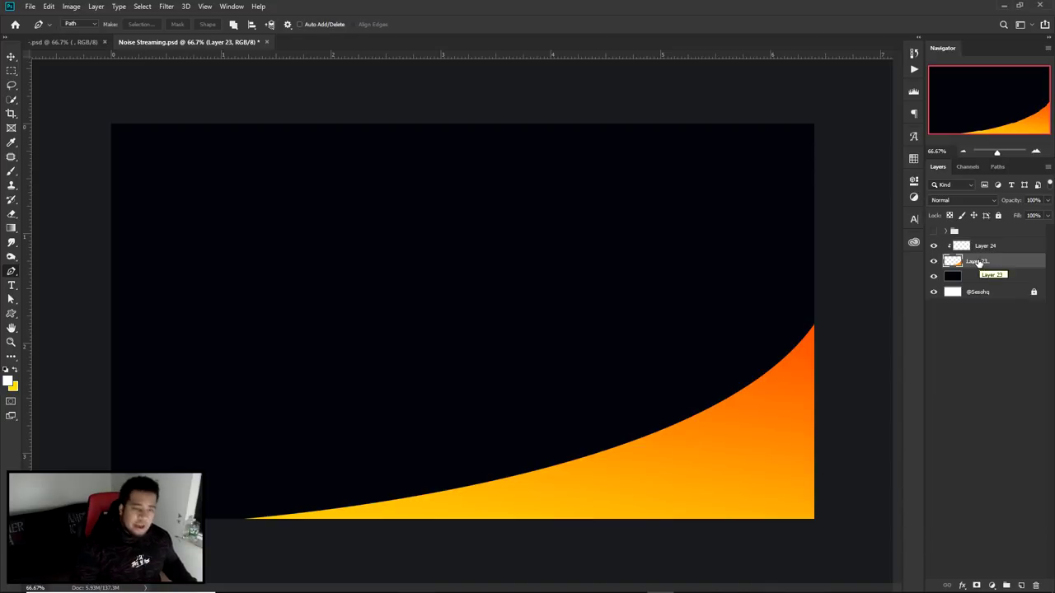
click(985, 249)
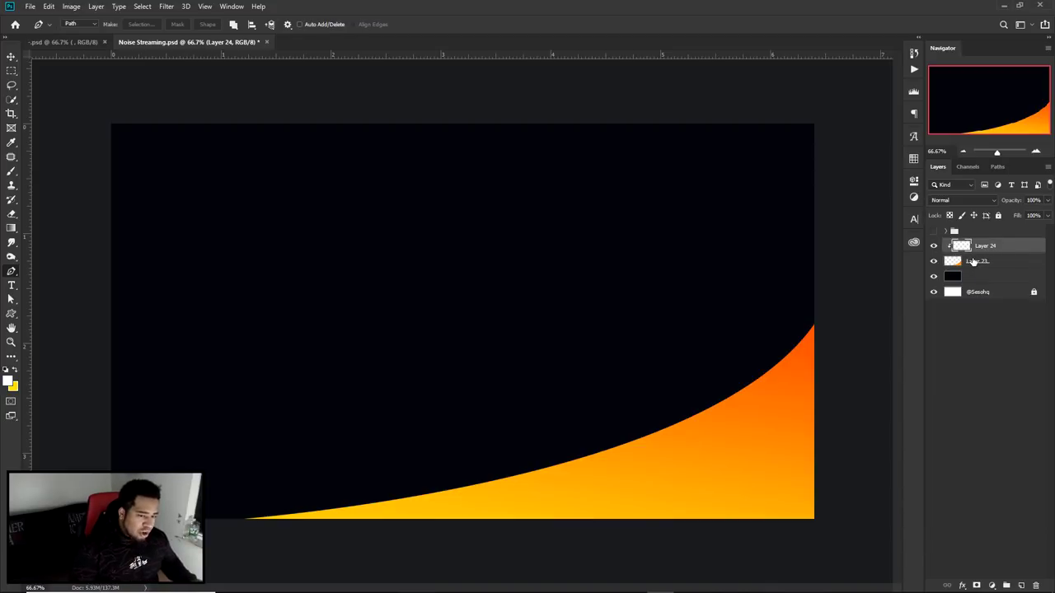
Step: Load the orange shape's outline as a selection and shift the selection down and right, keeping the clipped layer active
click(934, 262)
click(935, 262)
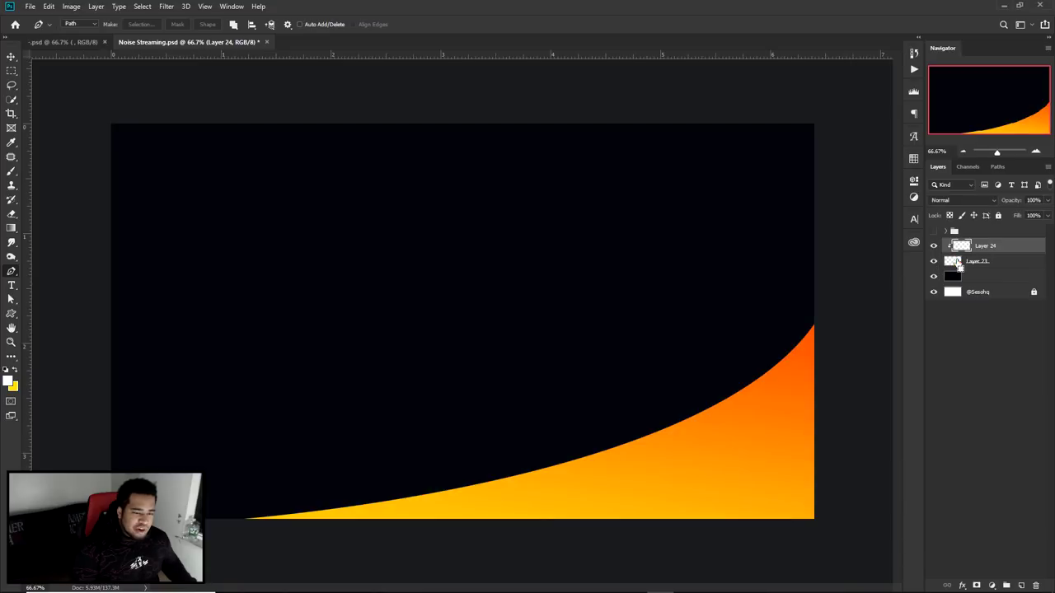
ctrl+click(952, 262)
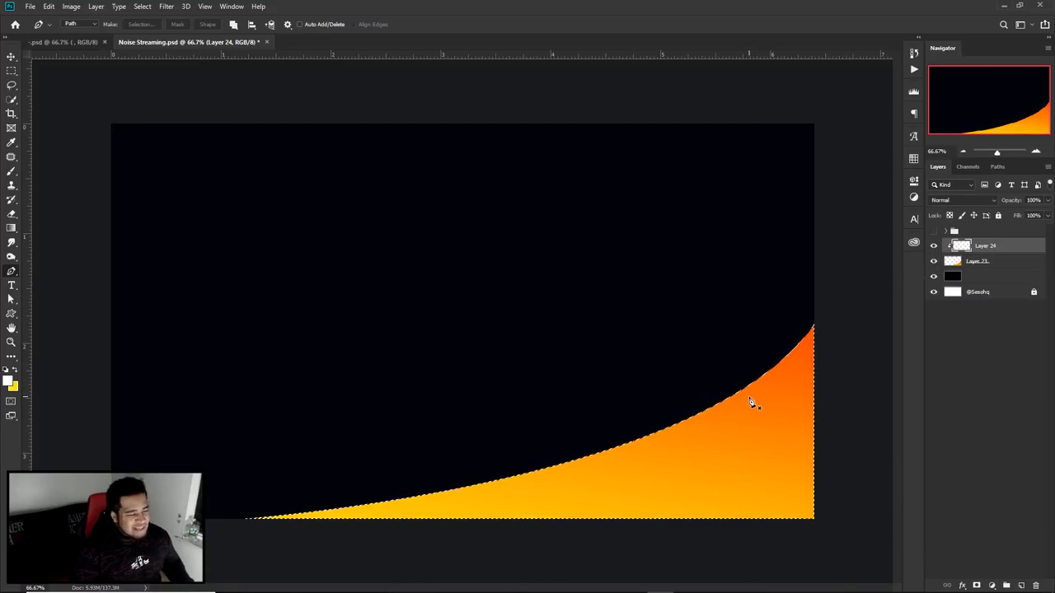
click(10, 72)
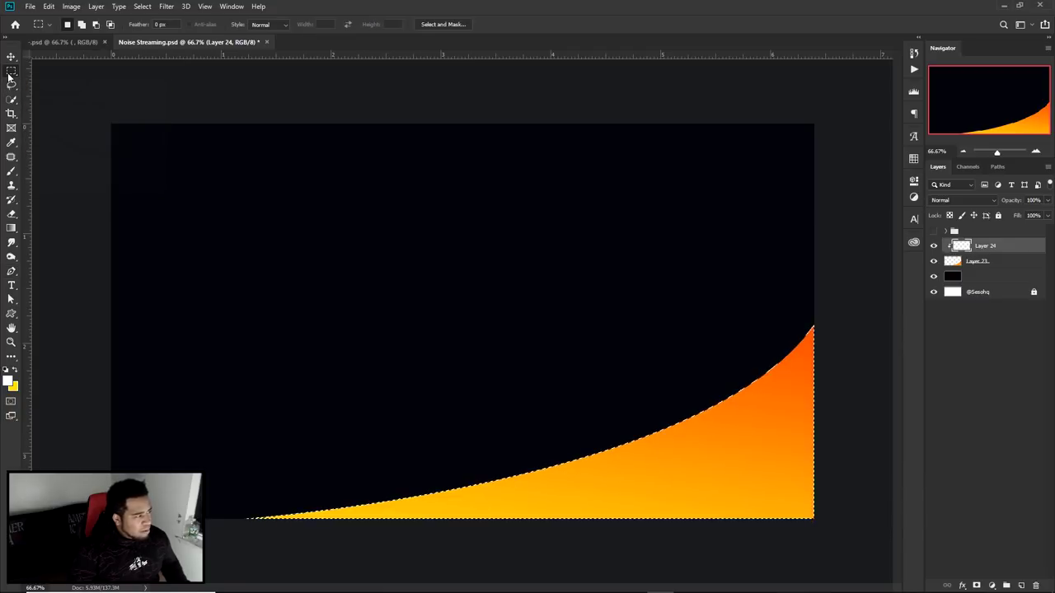
right_click(11, 72)
click(58, 71)
drag(752, 460, 667, 337)
key(ctrl+z)
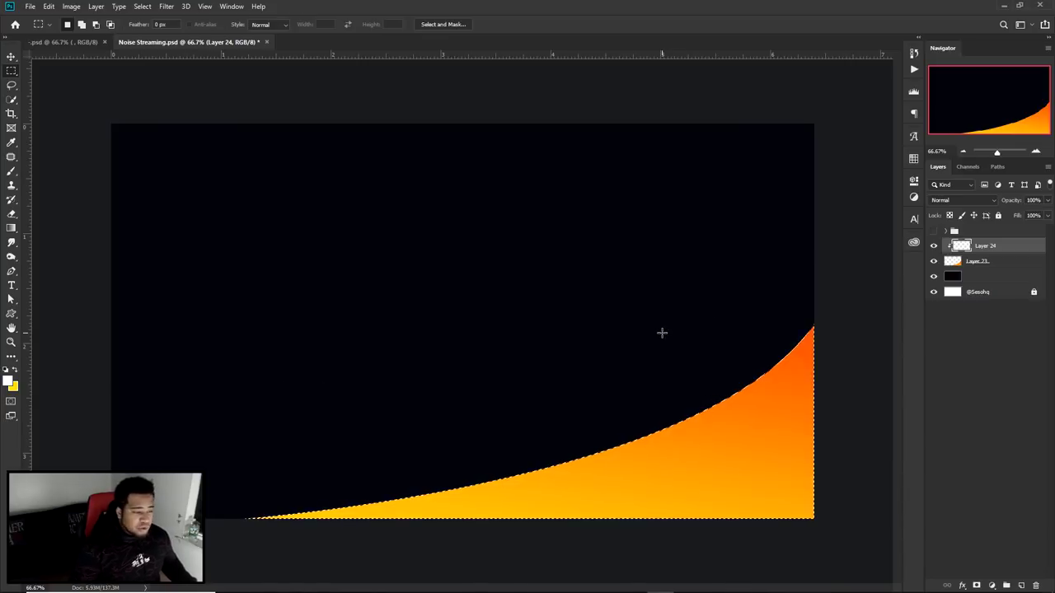
drag(690, 450, 719, 475)
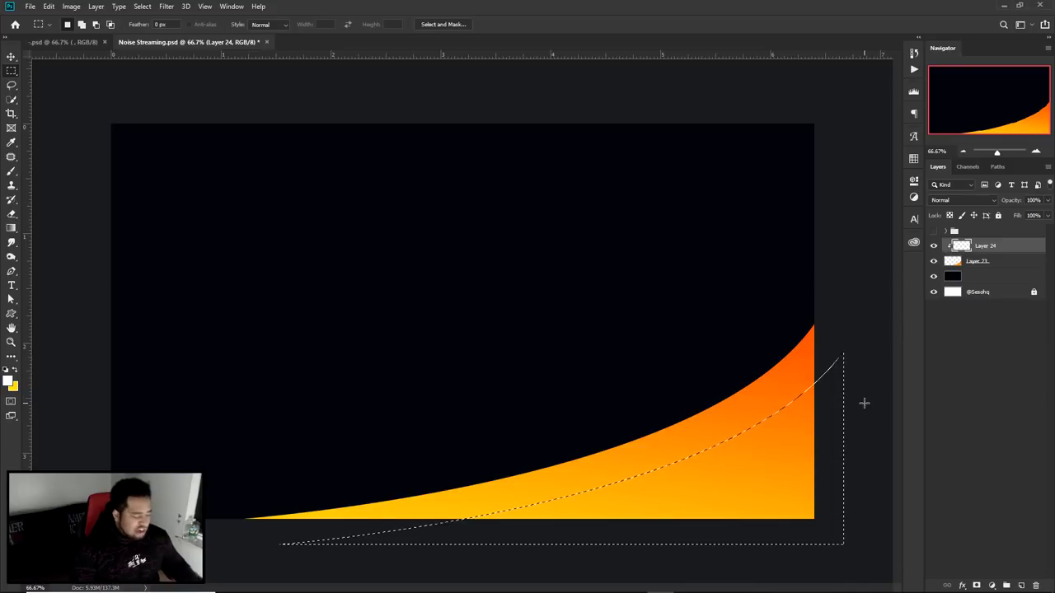
Step: Try painting a soft white highlight along the shifted selection's curved edge with the Brush tool
key(b)
drag(511, 431, 544, 433)
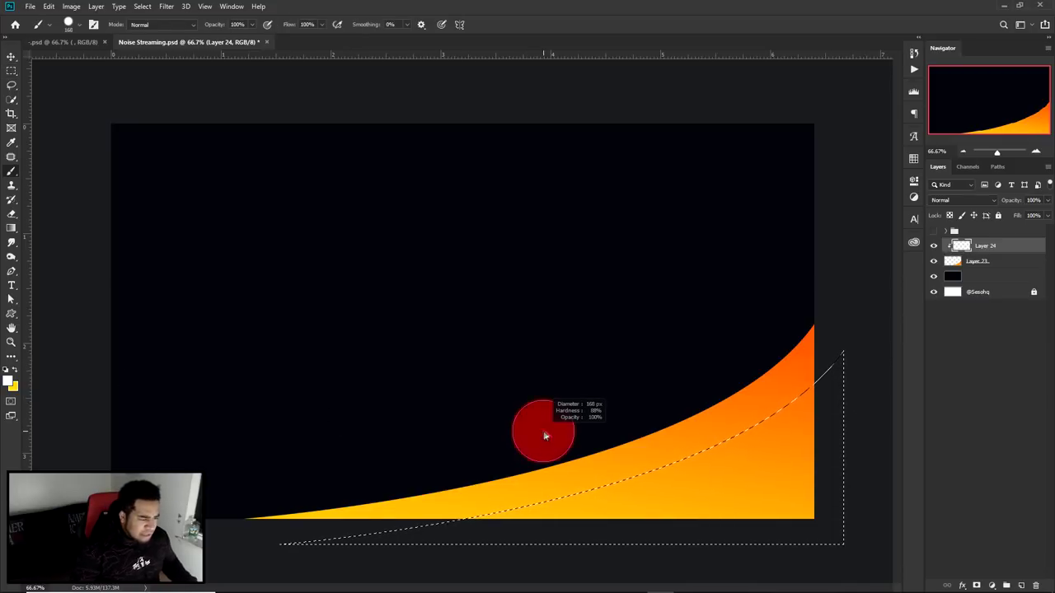
click(513, 489)
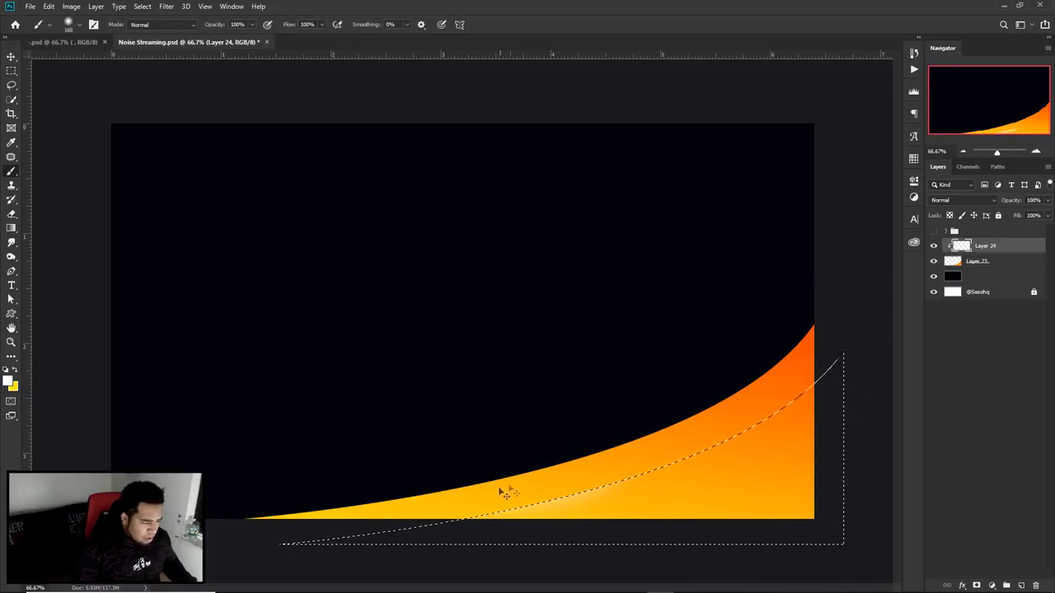
mouse_move(695, 399)
mouse_down()
mouse_move(544, 476)
mouse_move(747, 359)
mouse_move(602, 453)
mouse_move(788, 331)
mouse_move(642, 429)
mouse_move(770, 358)
mouse_move(688, 400)
mouse_move(679, 427)
mouse_move(808, 315)
mouse_move(690, 396)
mouse_up()
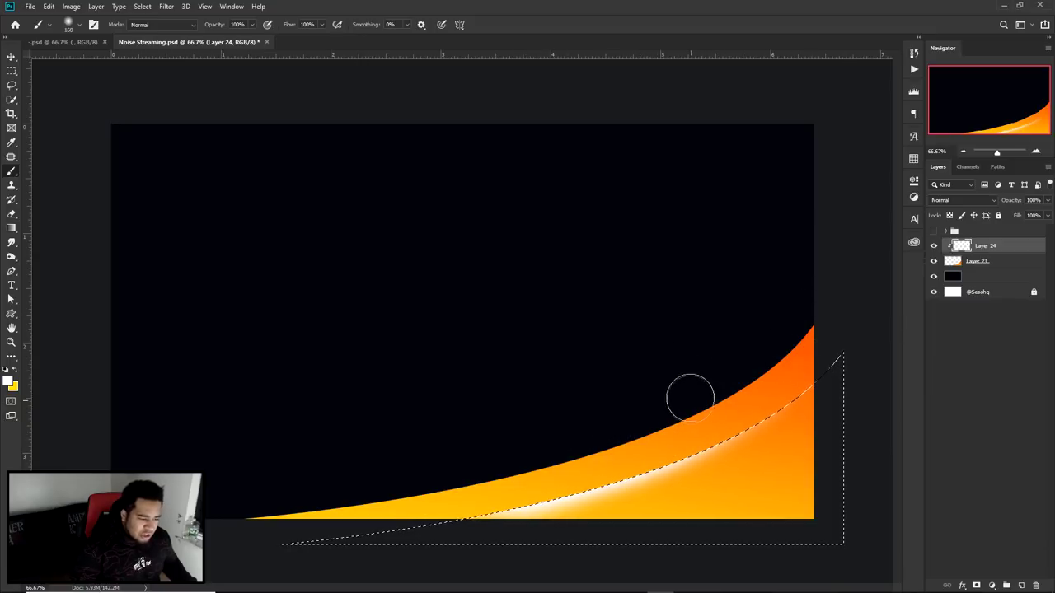
mouse_move(701, 447)
mouse_down()
mouse_move(817, 369)
mouse_move(677, 456)
mouse_move(500, 506)
mouse_up()
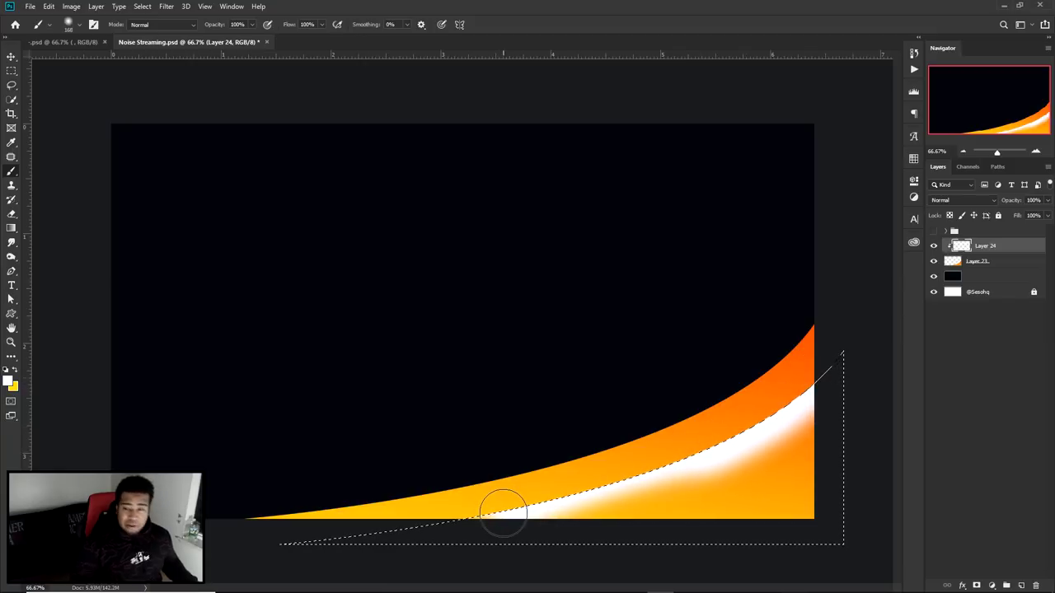
key(ctrl+z)
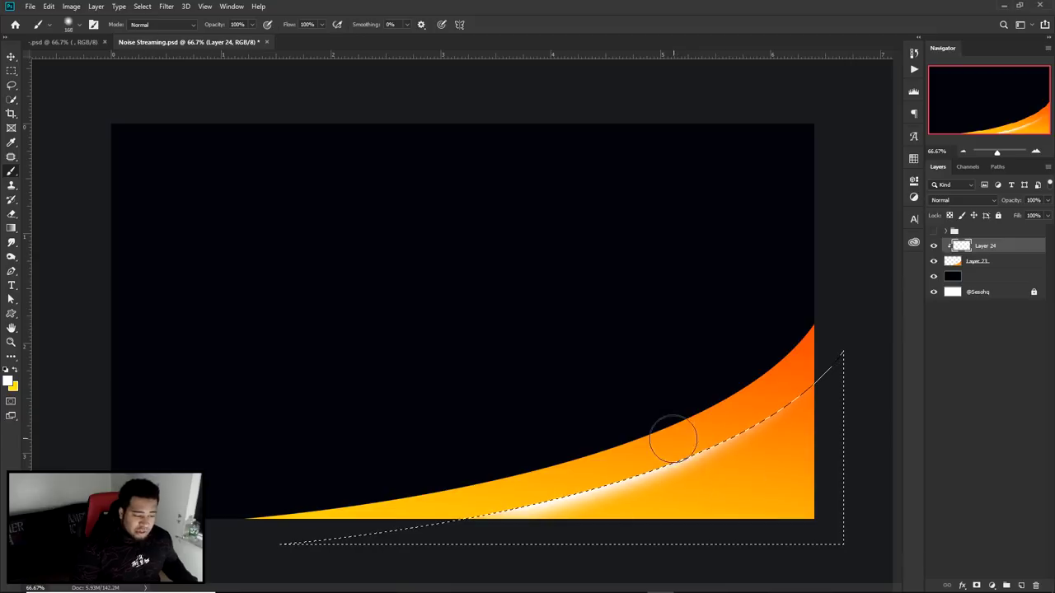
Step: Paint a faint white glow along the selection's curved edge with a 288 px brush at 0% hardness, and deselect
alt+right_click(694, 412)
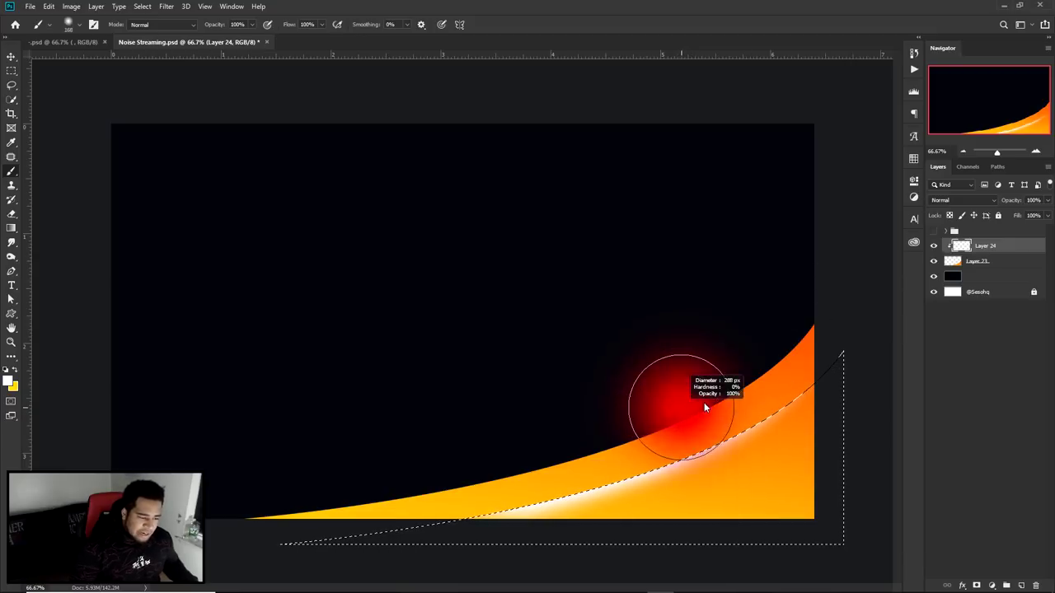
mouse_move(718, 383)
mouse_down()
mouse_move(654, 435)
mouse_move(824, 279)
mouse_move(659, 454)
mouse_move(816, 358)
mouse_move(846, 327)
mouse_move(548, 508)
mouse_move(495, 528)
mouse_up()
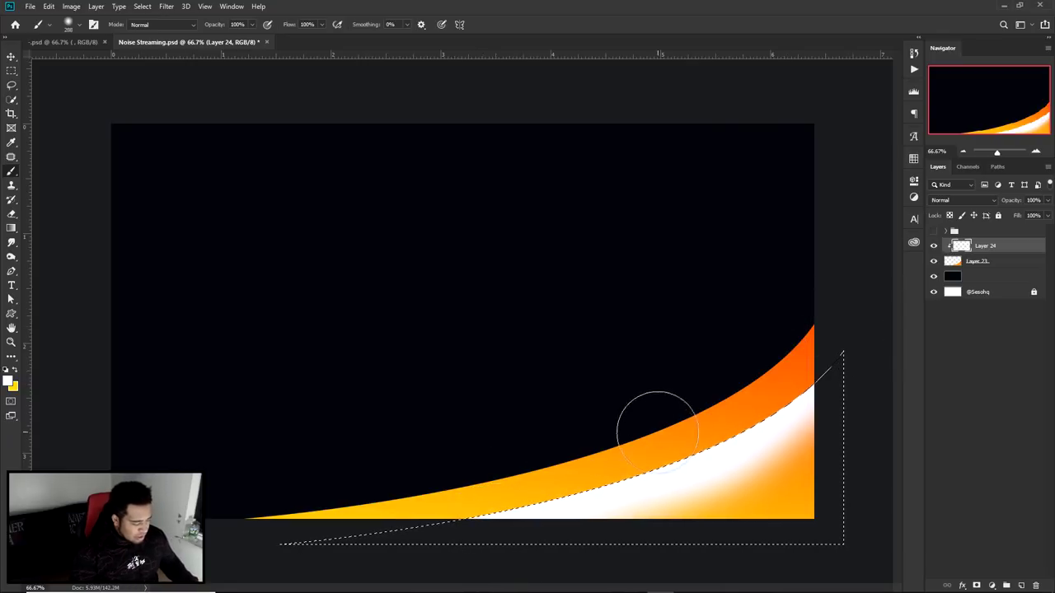
key(ctrl+z)
key(ctrl+z)
key(ctrl+z)
key(ctrl+z)
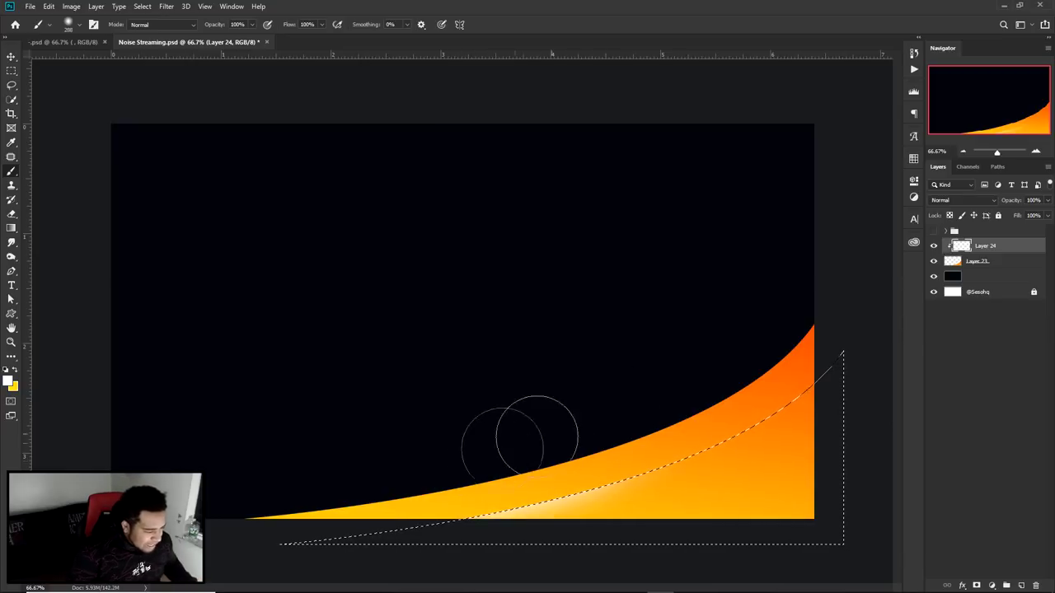
mouse_move(542, 435)
mouse_down()
mouse_move(753, 362)
mouse_move(634, 426)
mouse_move(803, 301)
mouse_move(645, 421)
mouse_move(778, 322)
mouse_move(681, 399)
mouse_move(798, 328)
mouse_move(594, 434)
mouse_up()
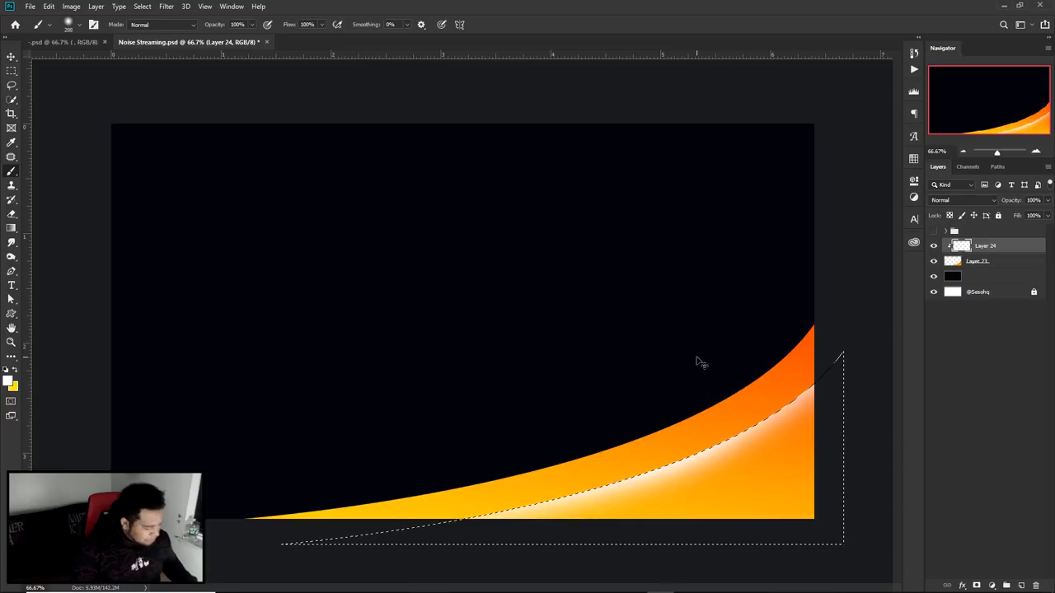
key(ctrl+d)
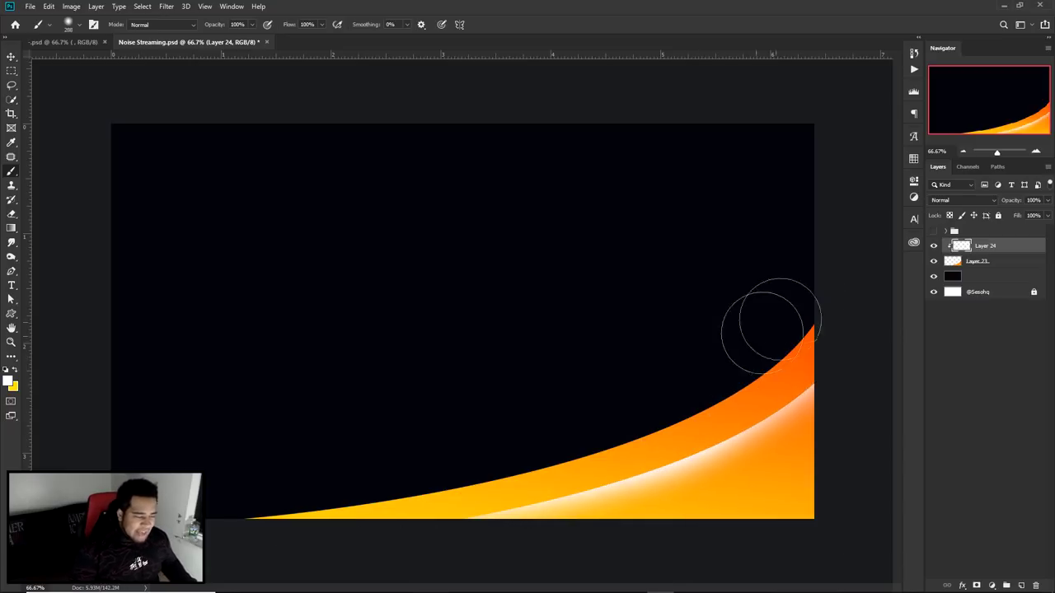
Step: Set the glow layer's blend mode to Overlay and fade the glow's upper-right end with a large soft eraser
click(946, 201)
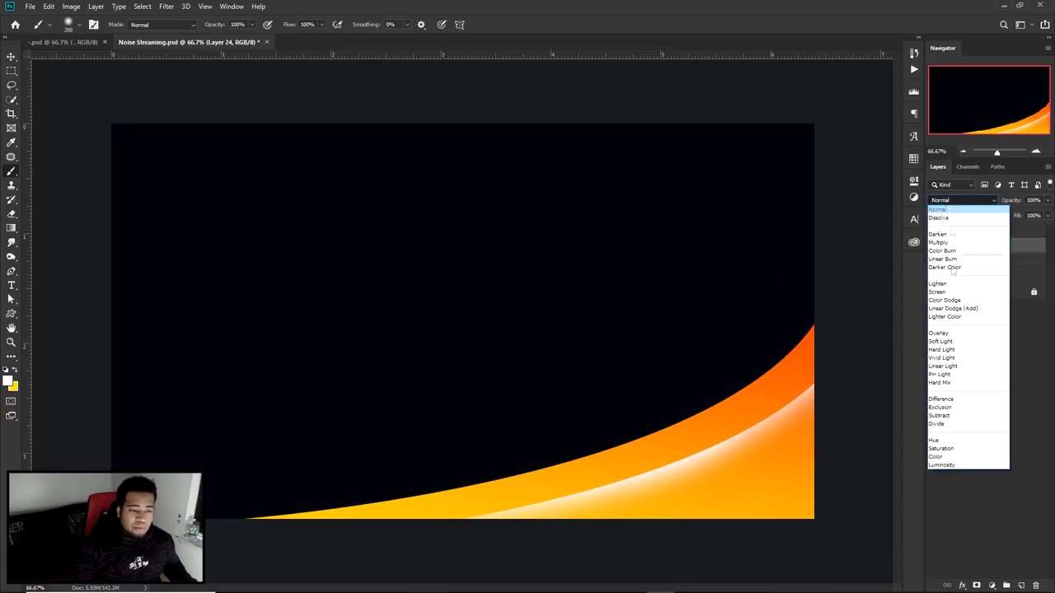
click(937, 338)
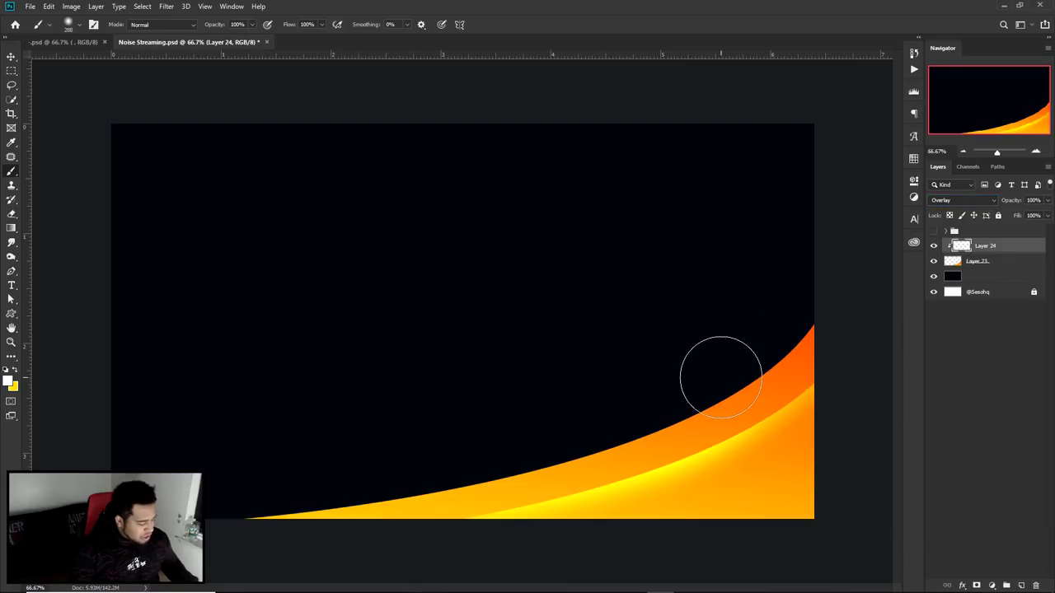
key(e)
alt+right_click(709, 360)
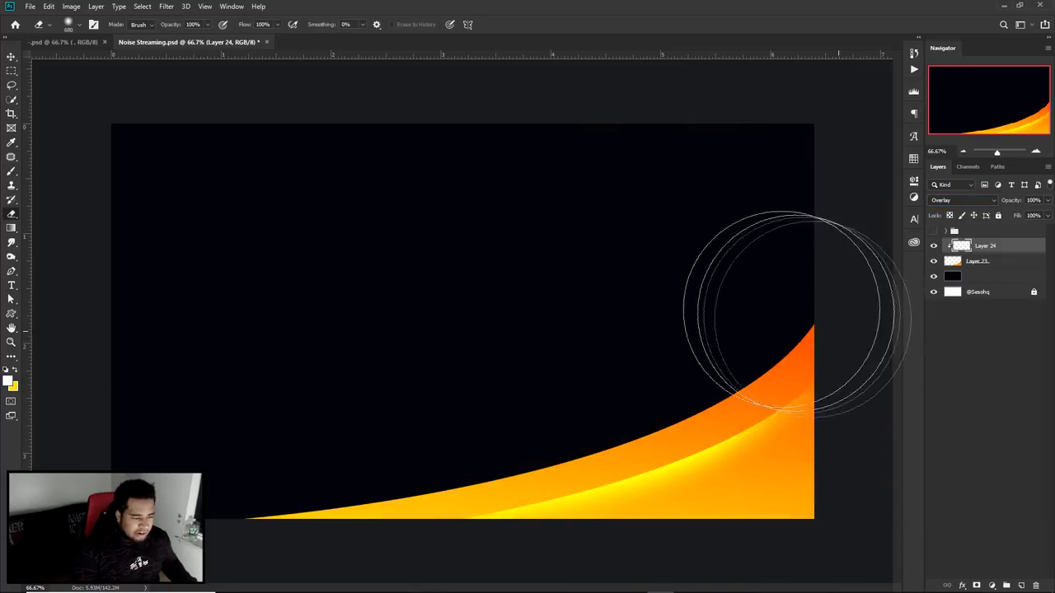
Step: Duplicate the glow, free-transform the copy slightly, and place it below and to the right of the original inside the orange shape
key(v)
drag(664, 407, 753, 404)
key(ctrl+t)
drag(758, 368, 756, 356)
key(Return)
drag(762, 431, 757, 436)
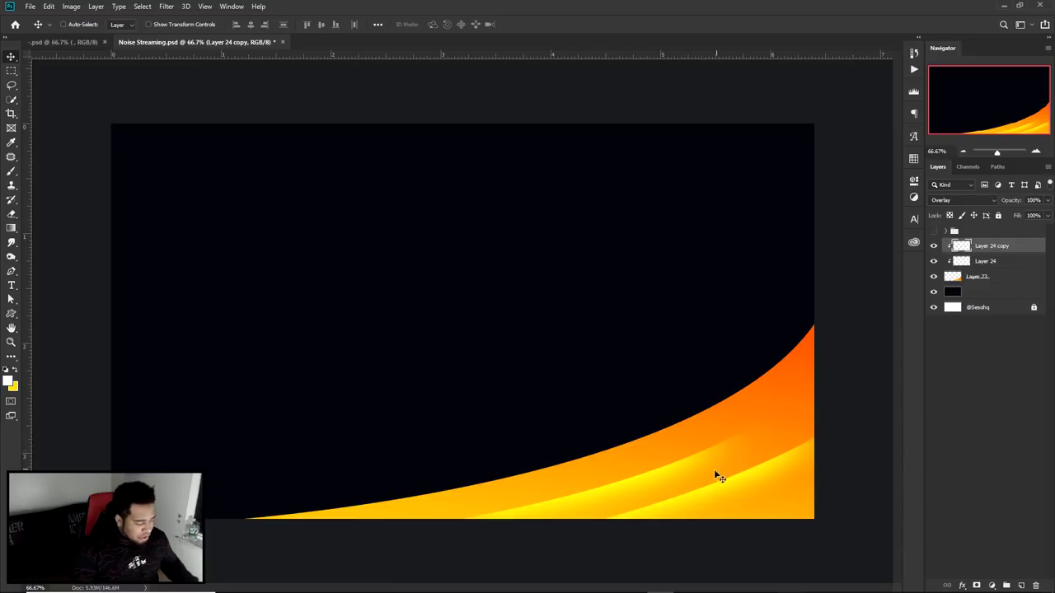
Step: Erase the lower-left end of the duplicated glow with the soft eraser and nudge the copy slightly downward
key(e)
click(800, 470)
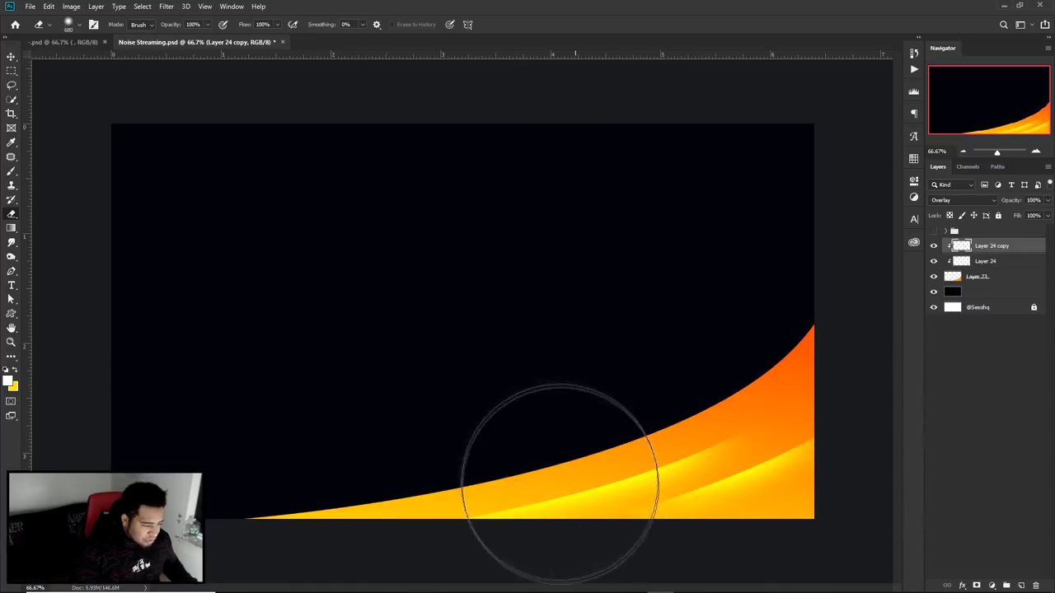
key(v)
drag(678, 474, 670, 467)
drag(736, 490, 739, 494)
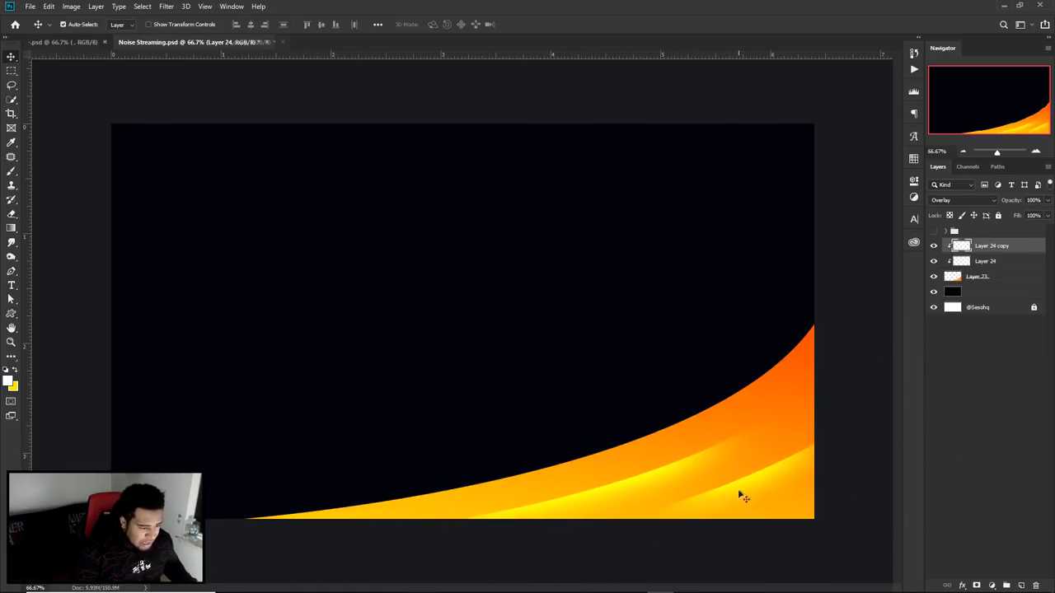
Step: Check the highlights at a smaller zoom and compare them with the finished design by briefly showing its group
key(ctrl+minus)
key(ctrl+minus)
key(ctrl+minus)
key(ctrl+plus)
key(ctrl+plus)
key(ctrl+plus)
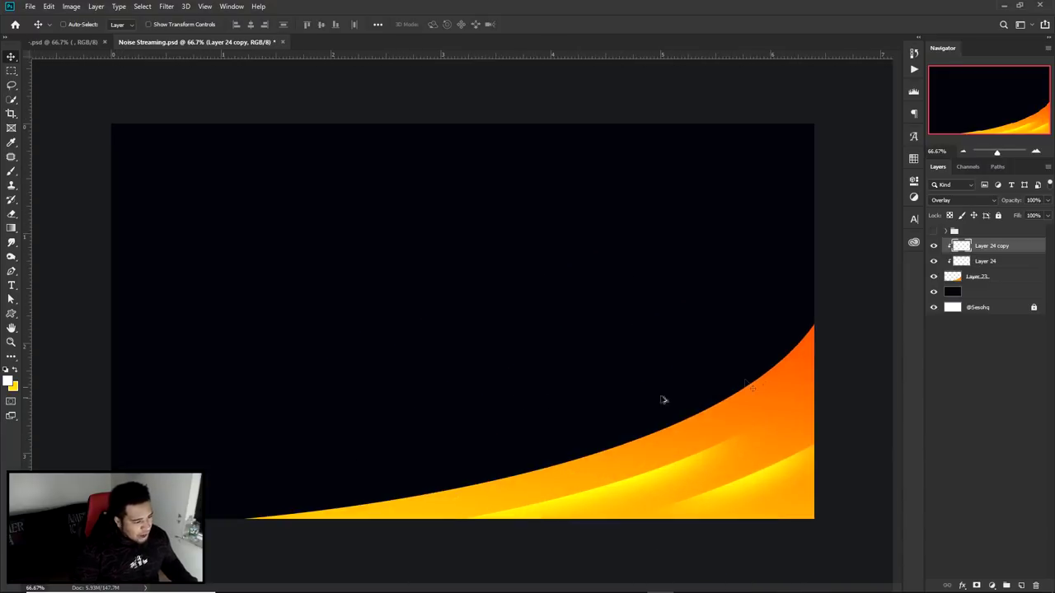
click(932, 232)
click(933, 231)
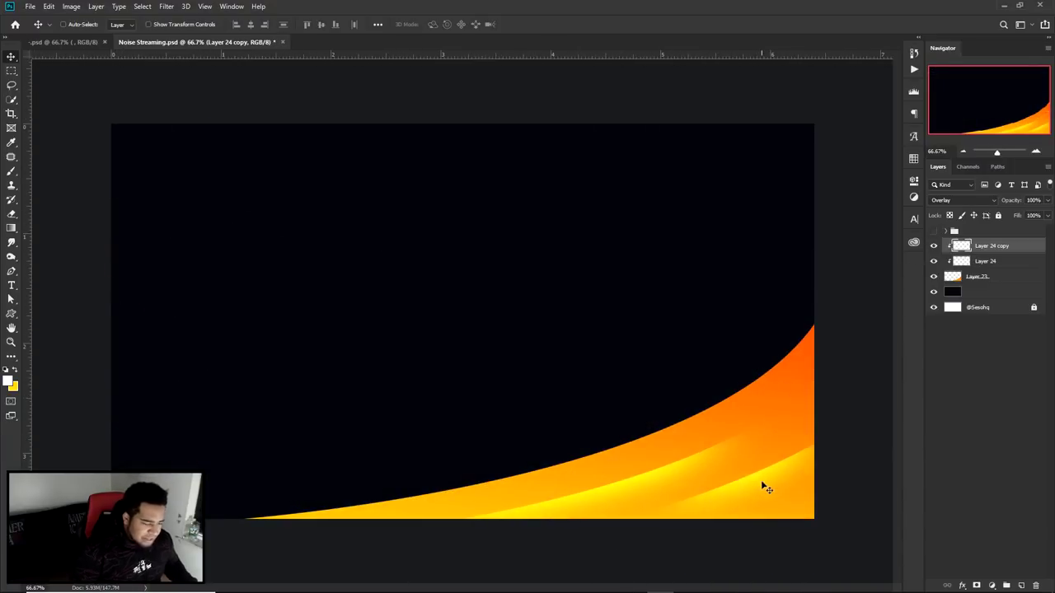
Step: Move the duplicated glow higher along the shape's right edge and adjust its angle with Free Transform
drag(704, 465, 692, 462)
drag(777, 487, 812, 439)
key(ctrl+t)
drag(825, 371, 811, 355)
key(Return)
Step: Duplicate the original glow layer and place the new copy in the lower-right corner of the orange shape
ctrl+click(614, 493)
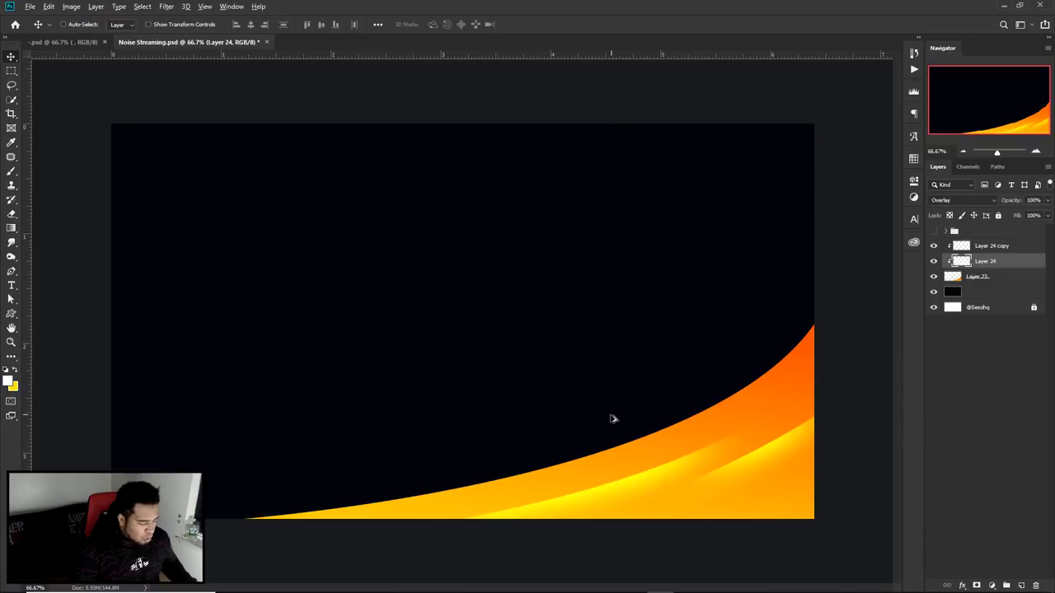
alt+drag(612, 419, 668, 447)
scroll(750, 498, up, 1)
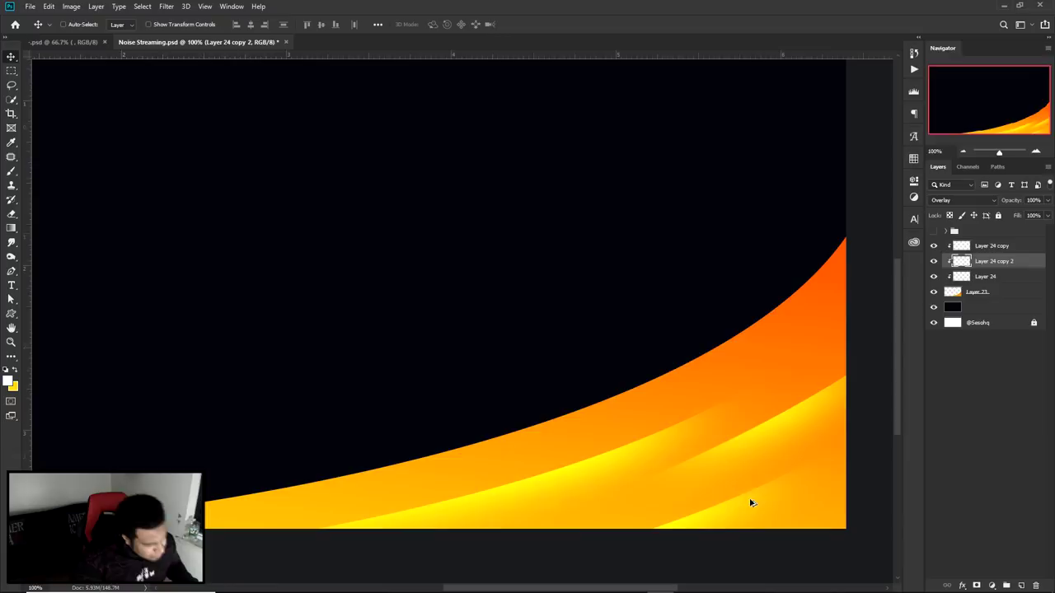
Step: Fine-tune the spacing of the glow strips by nudging them slightly up and to the left, and check the whole canvas
click(605, 466)
drag(671, 442, 647, 438)
drag(746, 449, 740, 439)
key(ctrl+minus)
key(ctrl+minus)
key(ctrl+minus)
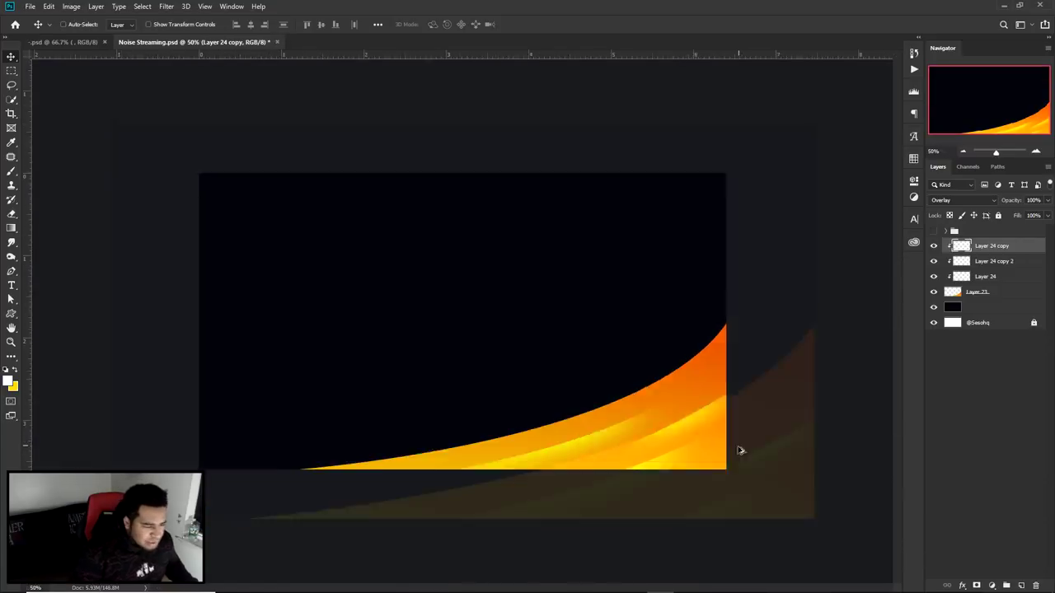
key(ctrl+plus)
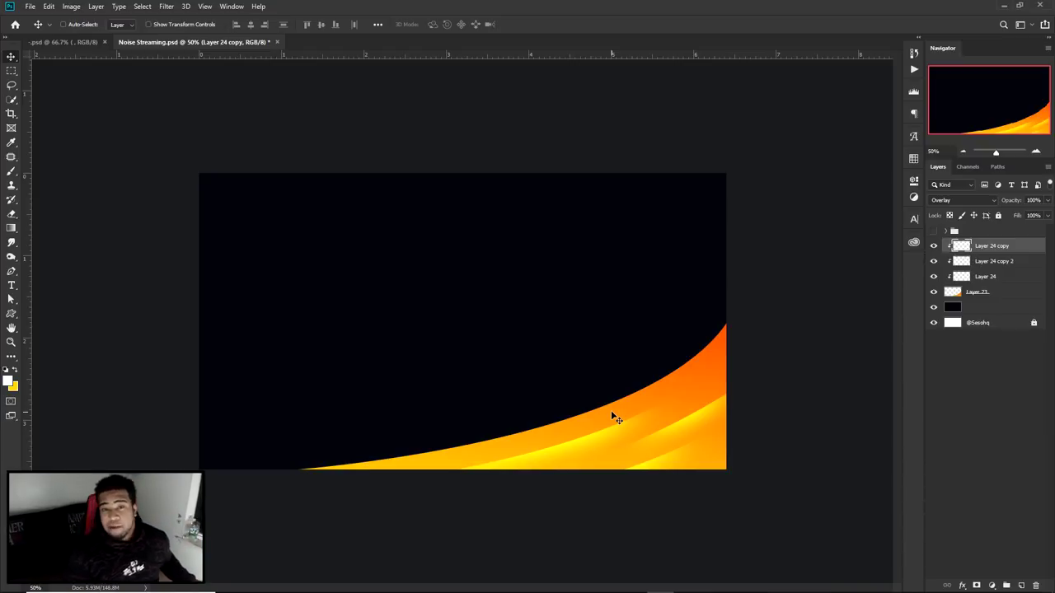
Step: Show the finished design's group and draw a curved Pen path along its dark central area, from below the canvas to above its top edge
click(932, 232)
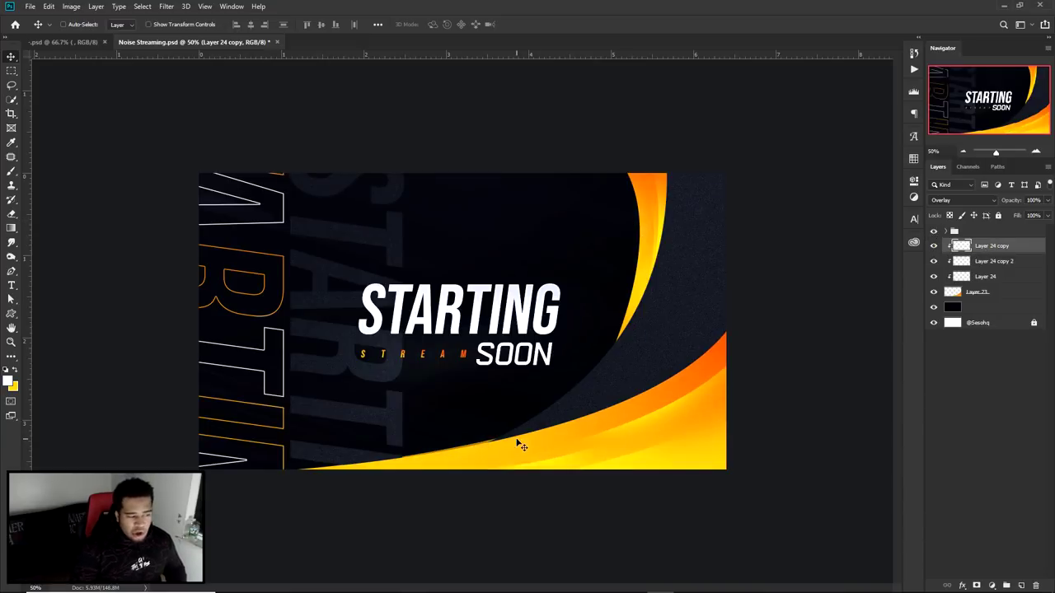
key(p)
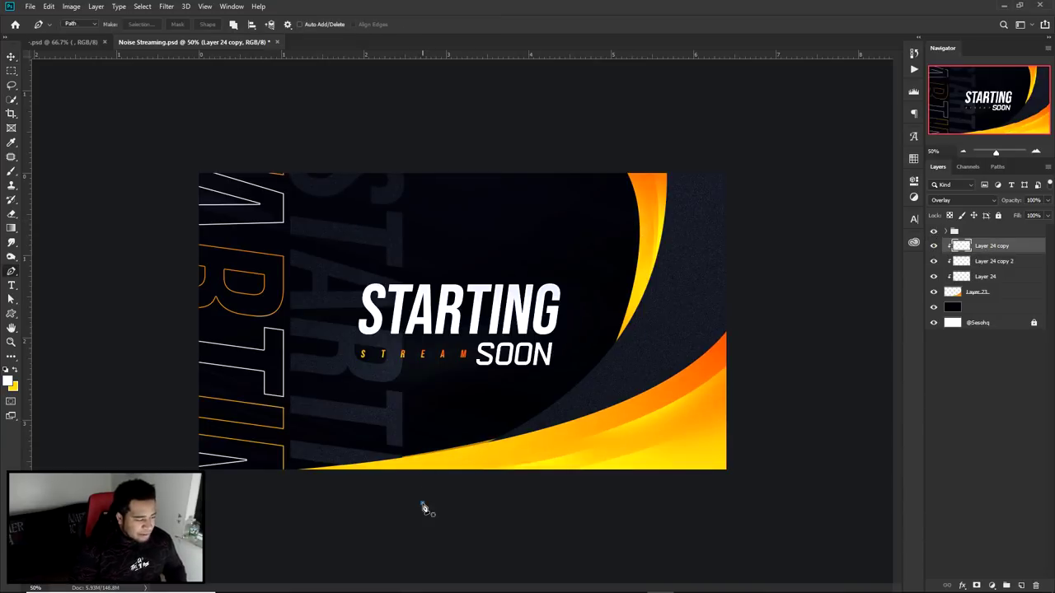
click(662, 122)
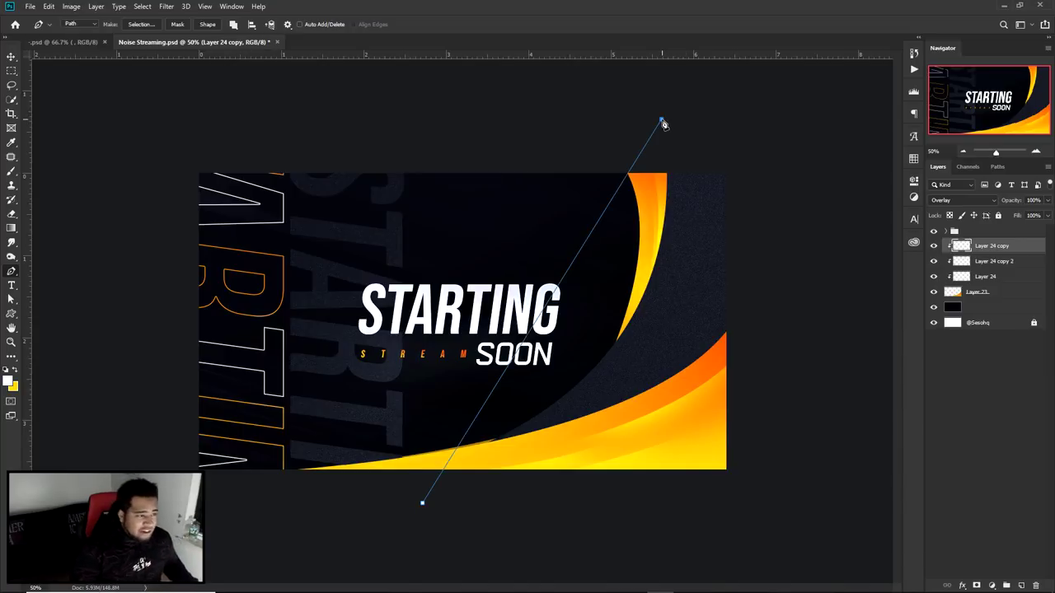
drag(664, 123, 669, 4)
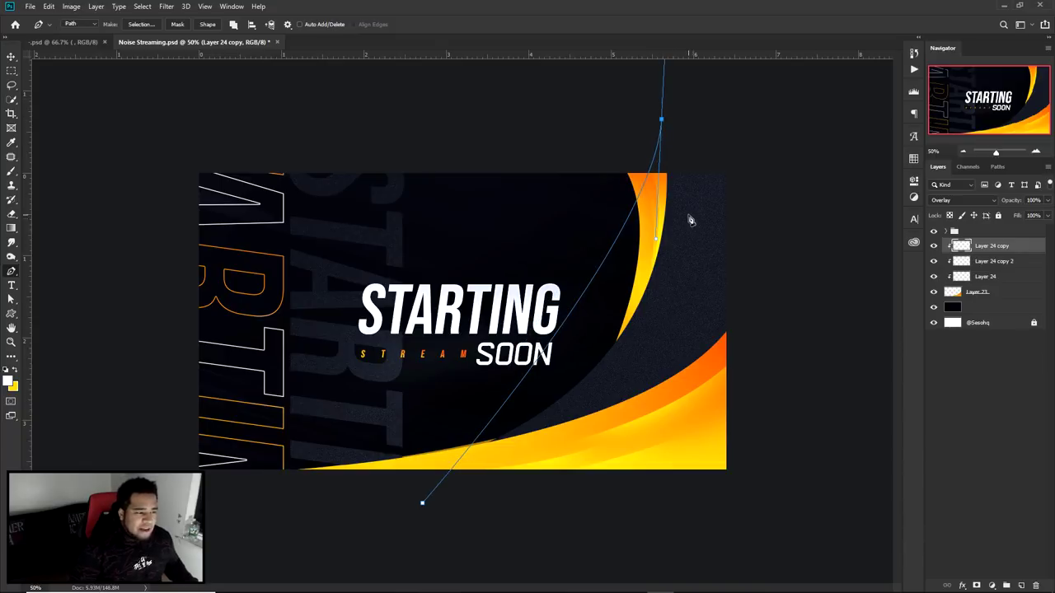
drag(657, 241, 717, 361)
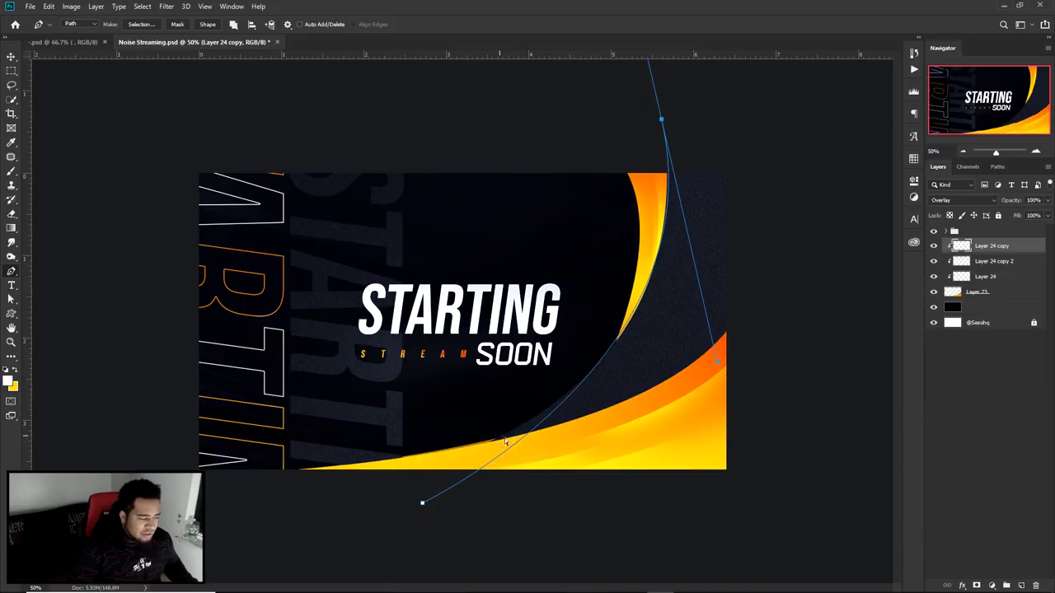
drag(426, 507, 370, 515)
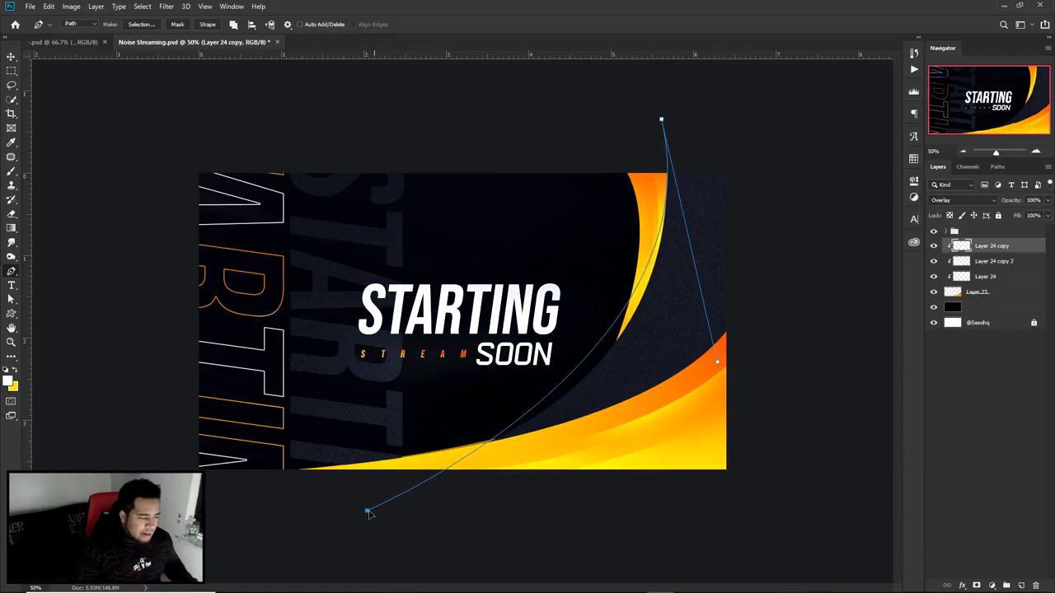
Step: Refine the path's lower anchor and curve handle to follow the dark area's right edge, and hide the finished design's group
drag(716, 361, 723, 395)
drag(370, 513, 331, 511)
drag(721, 399, 727, 425)
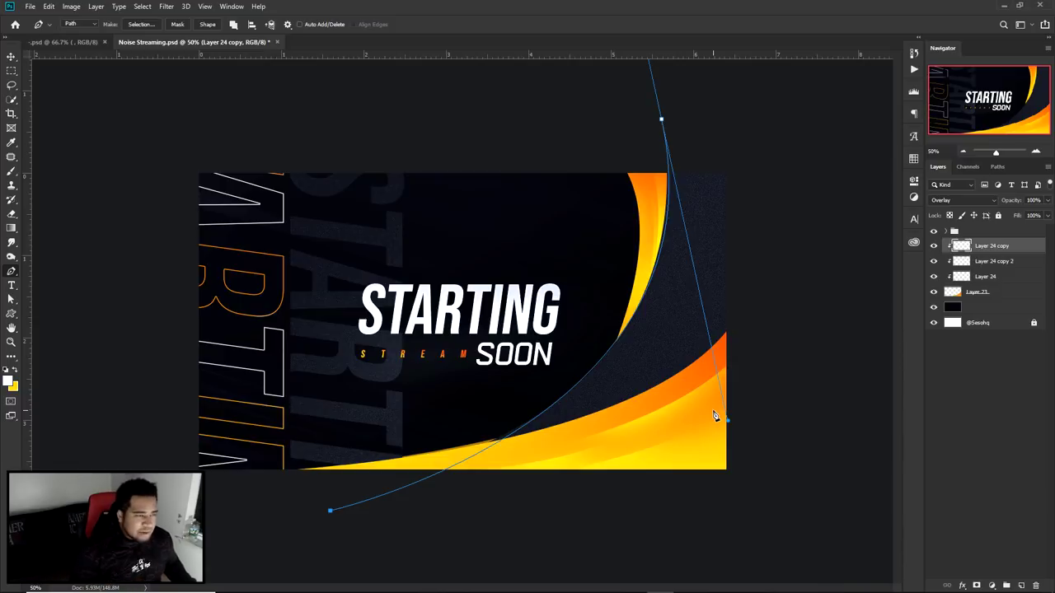
click(937, 238)
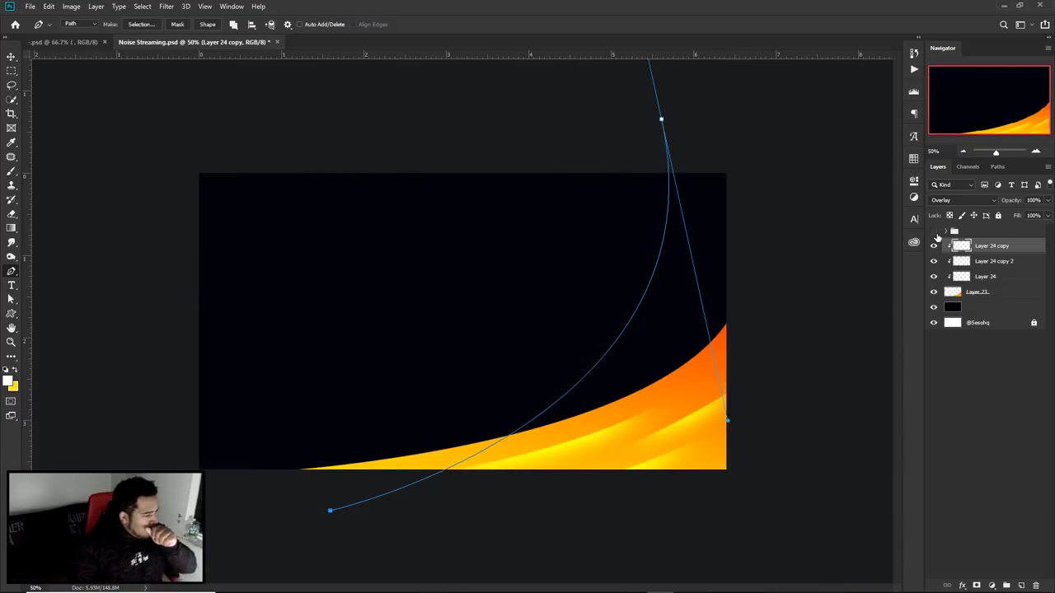
Step: Move the curved path's lower anchor slightly further left below the canvas and deselect its anchors
drag(330, 513, 316, 512)
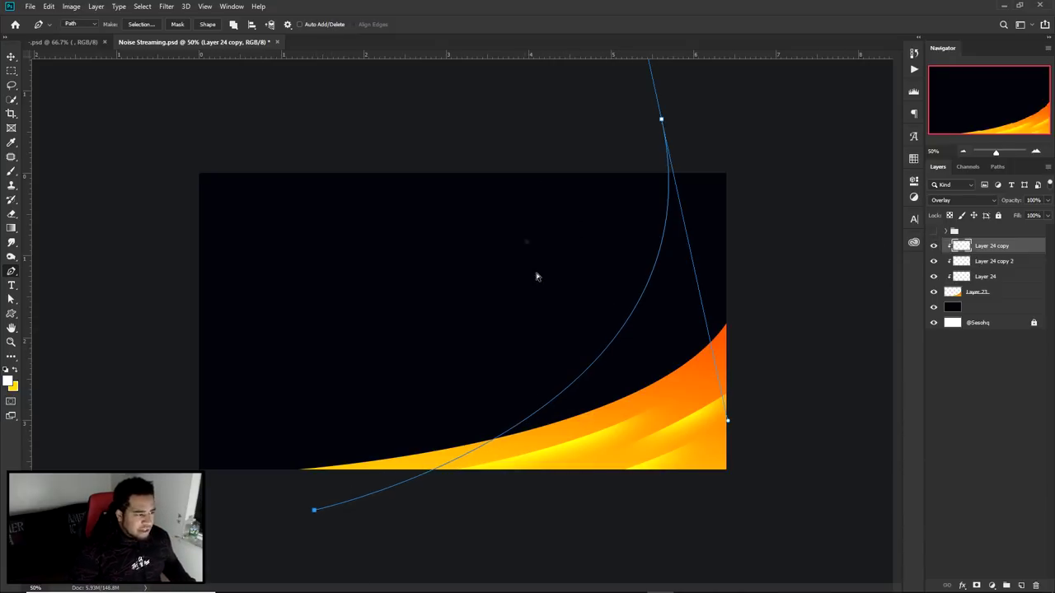
right_click(559, 394)
key(Escape)
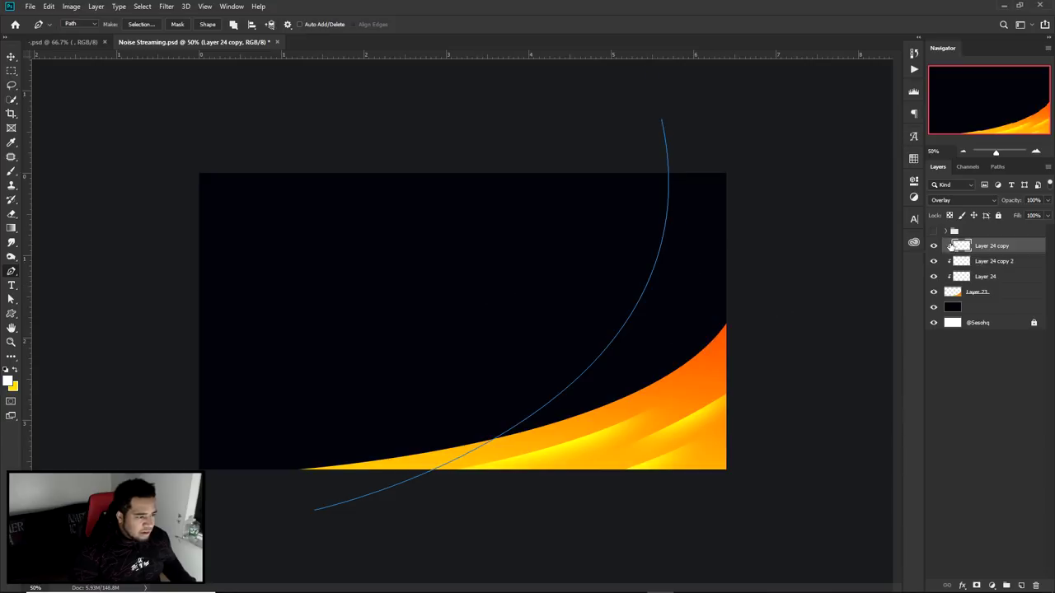
Step: Create a second path and draw a trial closed curve bowing across the canvas and looping around outside its right edge
click(997, 166)
click(1021, 585)
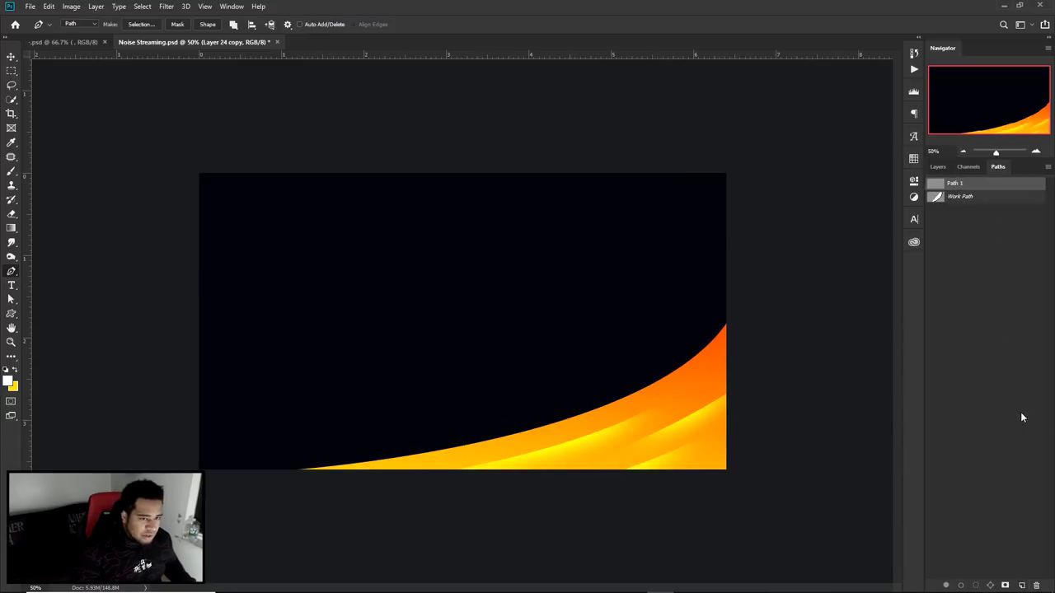
click(445, 499)
drag(501, 163, 184, 45)
drag(497, 168, 398, 173)
drag(784, 331, 927, 281)
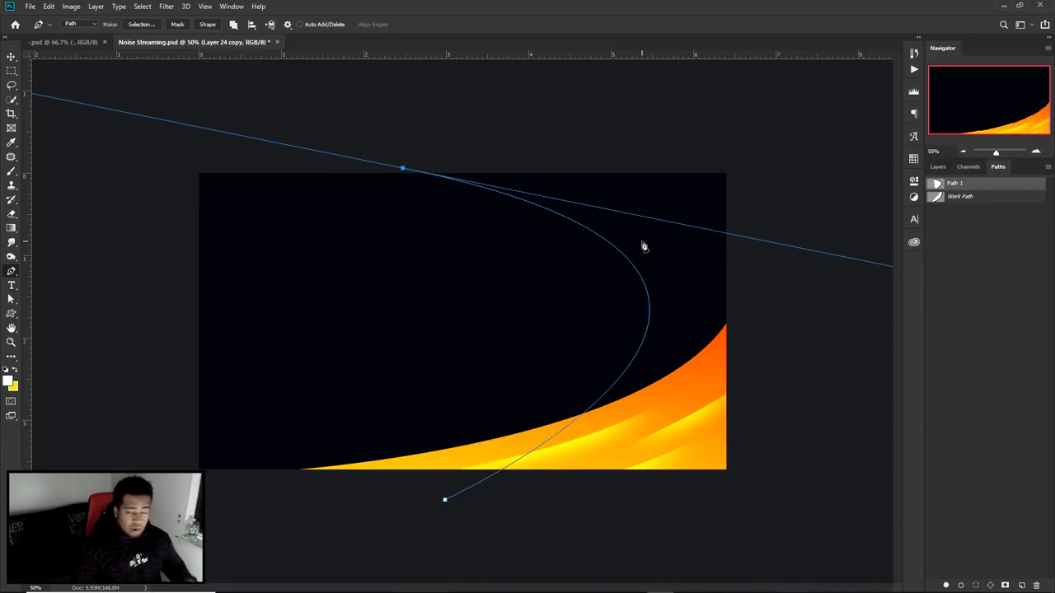
drag(575, 104, 602, 108)
click(802, 143)
drag(817, 490, 716, 519)
click(445, 501)
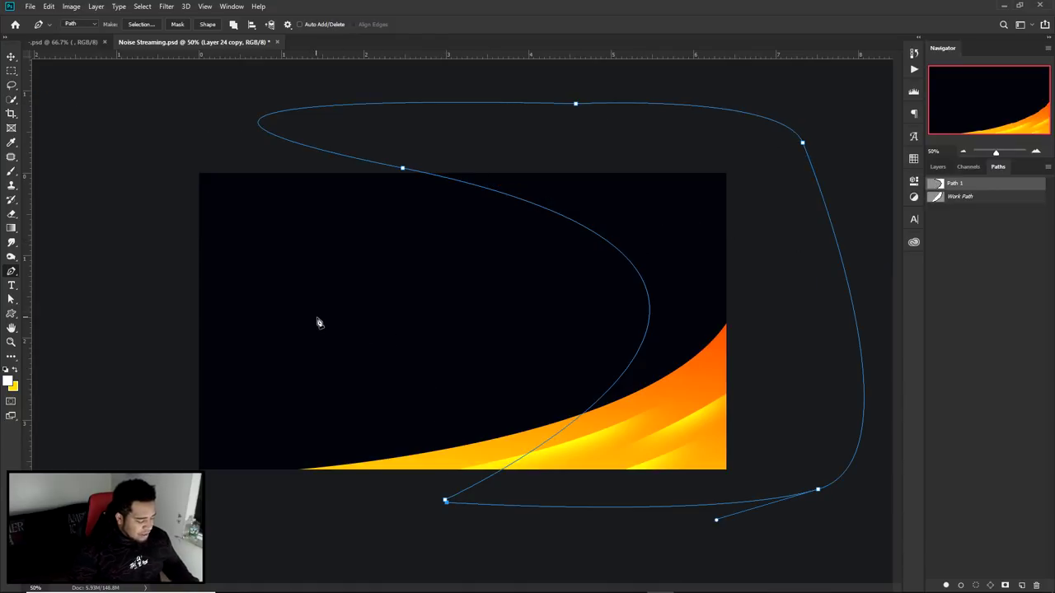
Step: Delete the trial closed path
key(b)
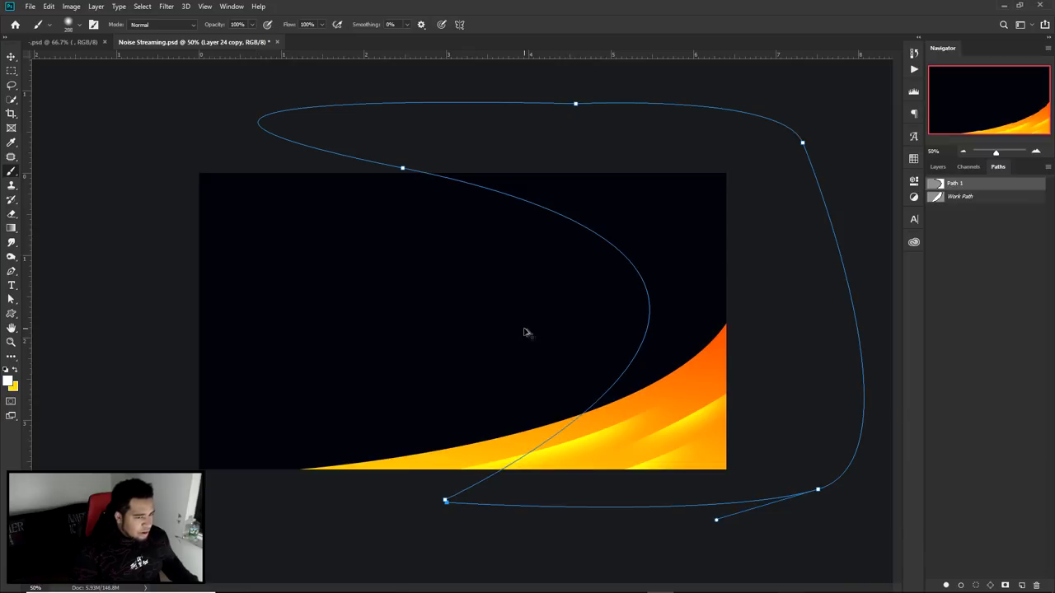
key(p)
right_click(642, 258)
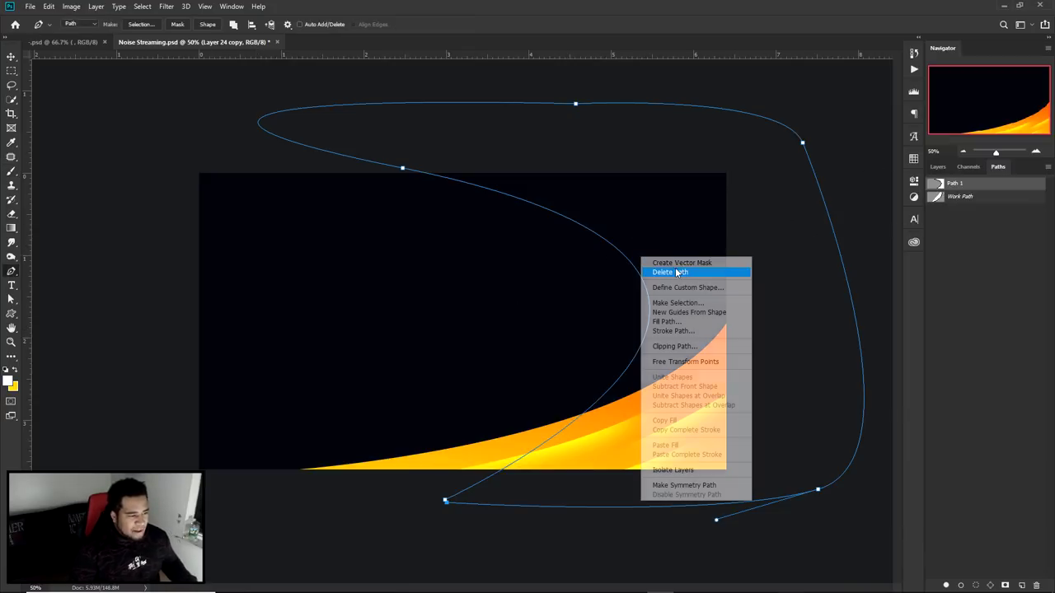
click(651, 273)
Step: Reselect the work path and close it with anchors around the outside of the canvas's right side
click(954, 186)
click(663, 121)
click(776, 113)
click(877, 228)
click(850, 428)
click(809, 549)
click(314, 510)
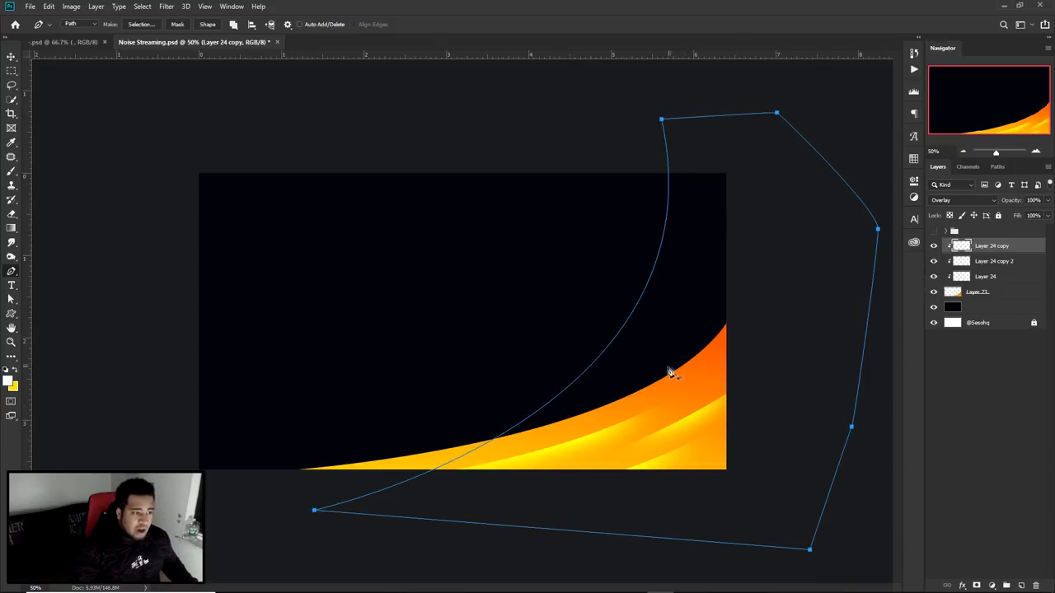
Step: Select the dark background layer and set the foreground color to 07080c
click(971, 309)
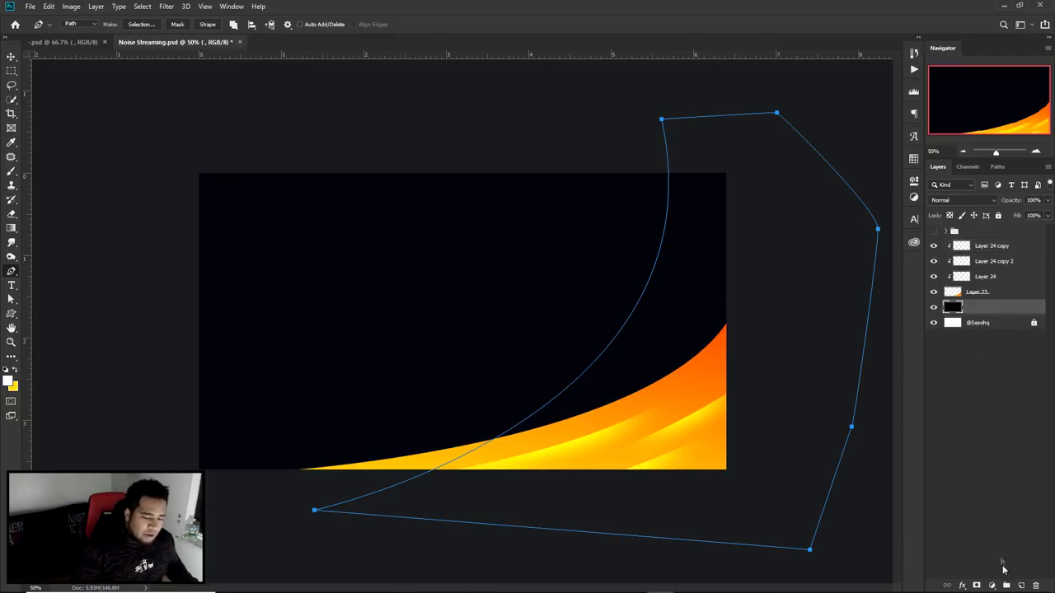
click(933, 308)
click(934, 307)
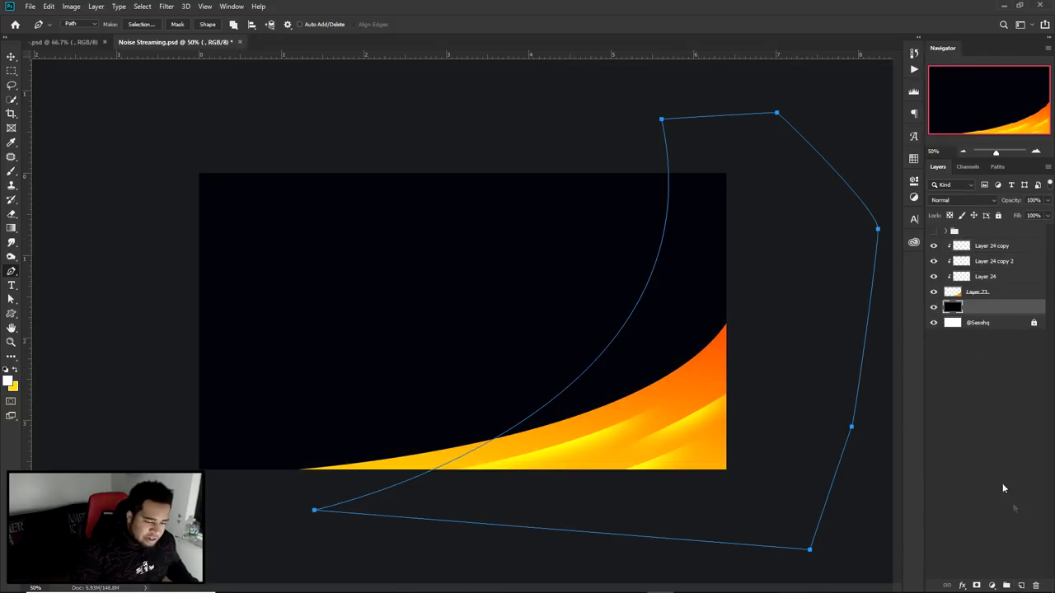
click(12, 380)
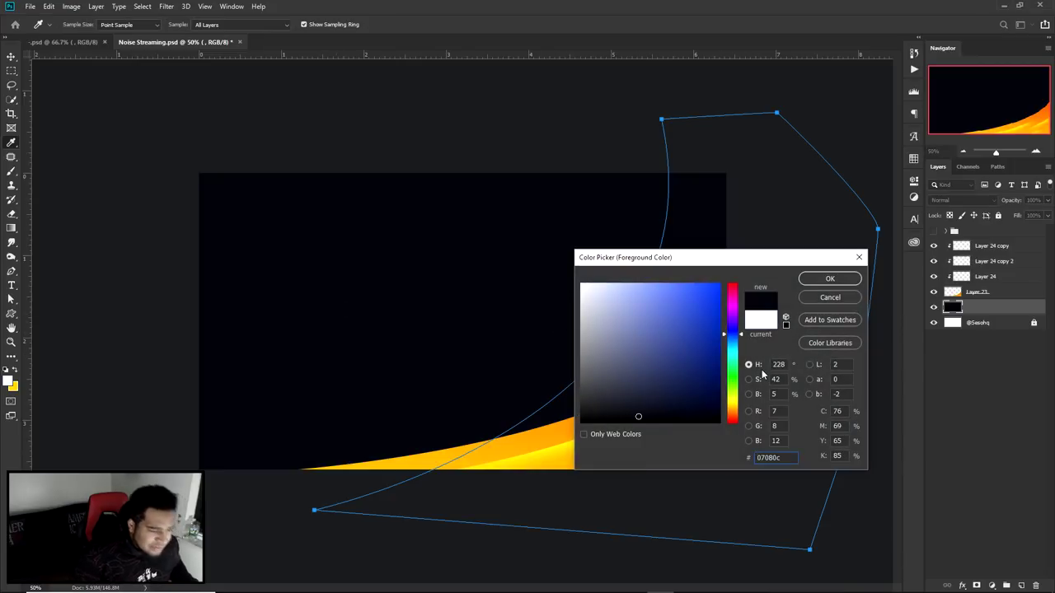
click(830, 279)
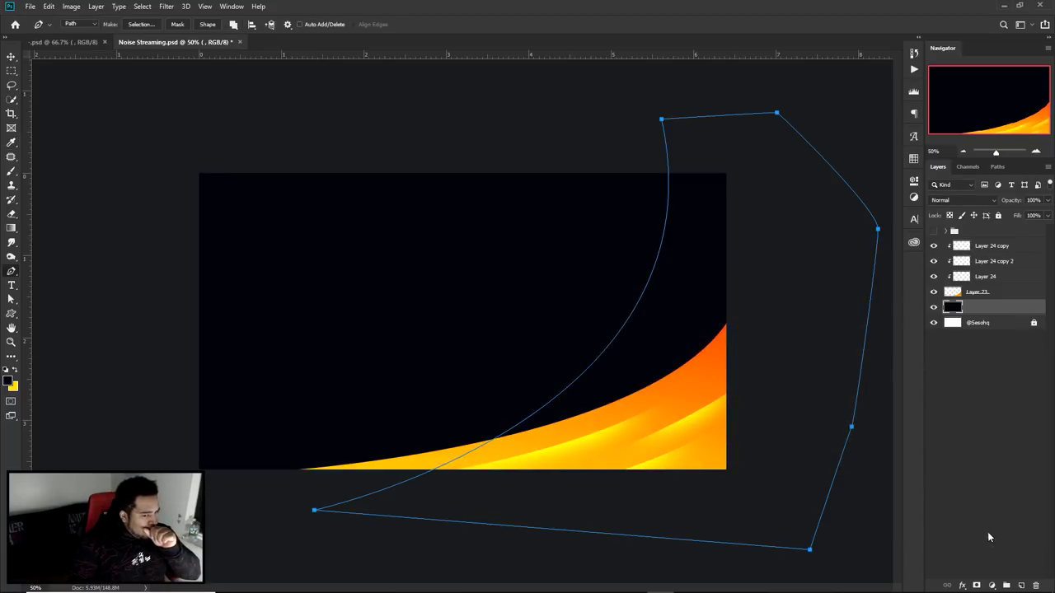
Step: Fill the closed path on a new layer above the dark background and delete the path
click(1021, 585)
right_click(606, 268)
click(627, 329)
click(824, 209)
right_click(616, 249)
click(661, 263)
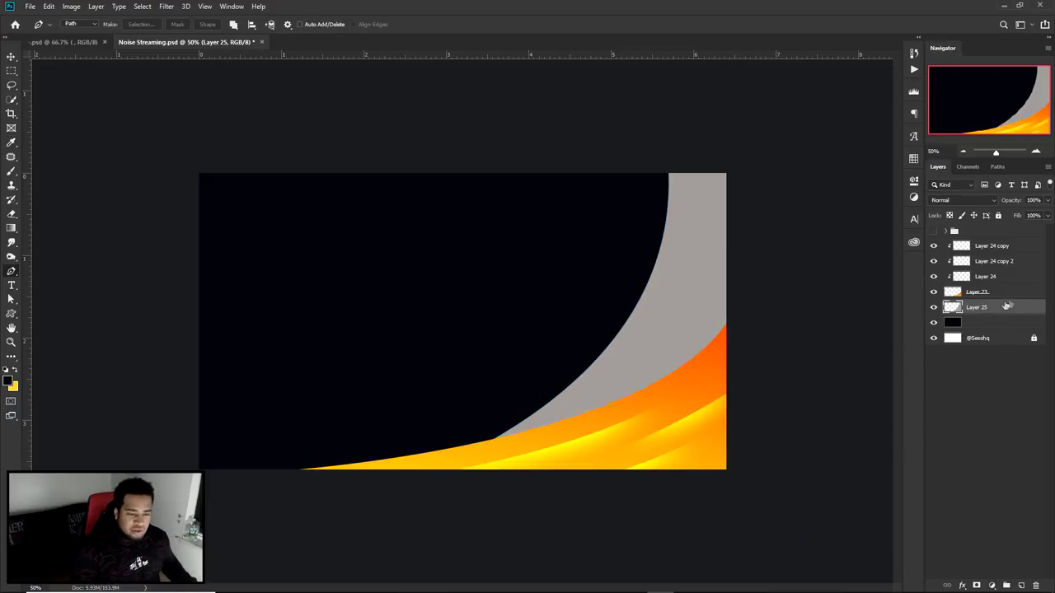
Step: Apply a Gradient Overlay to the new curved shape's layer using the black-to-slate-blue gradient preset
double_click(1010, 308)
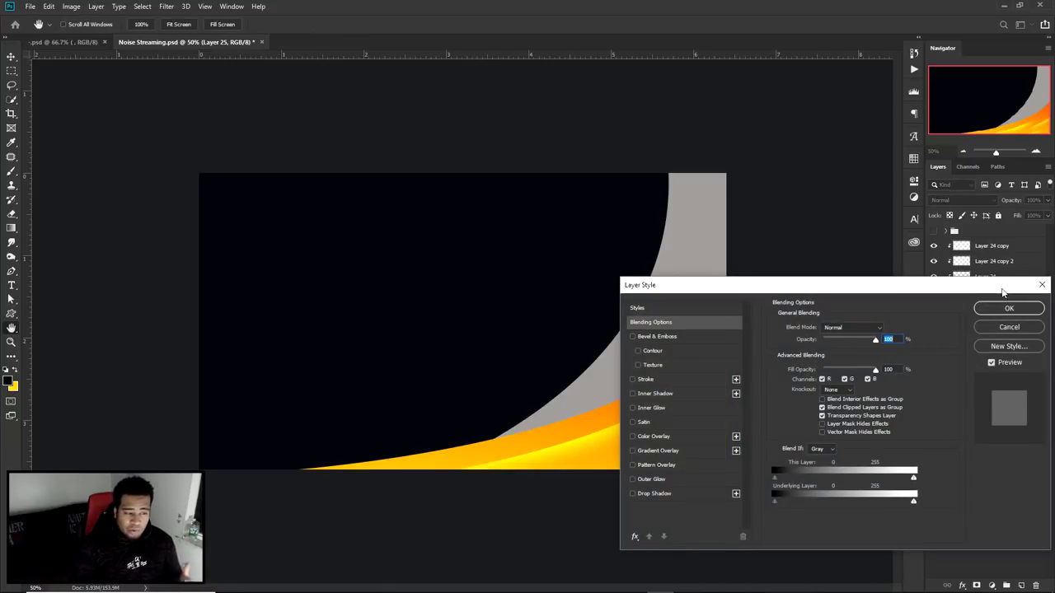
drag(715, 287, 669, 202)
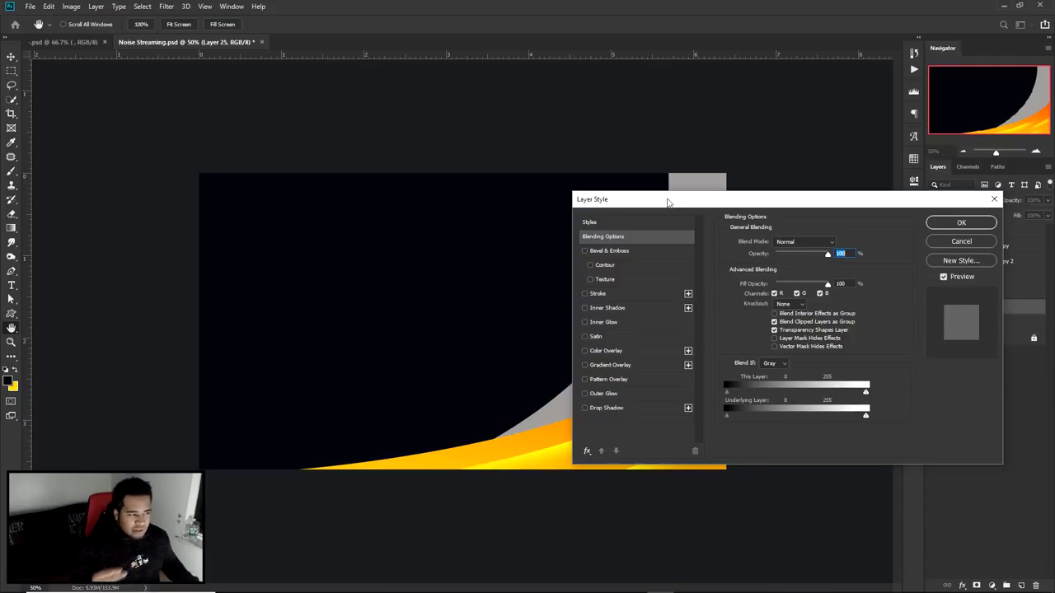
click(615, 365)
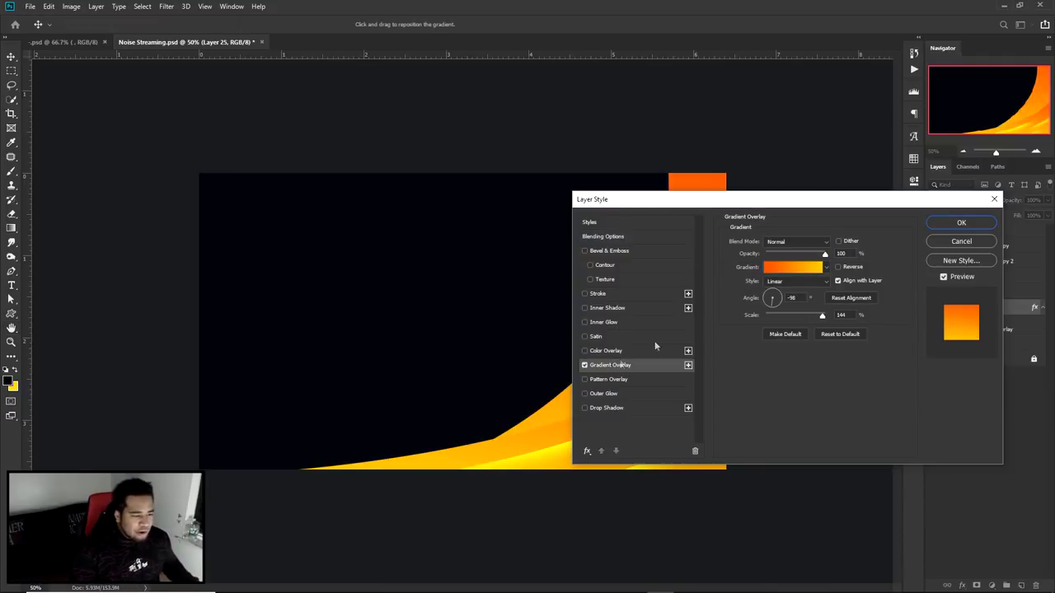
click(818, 270)
drag(845, 217, 840, 272)
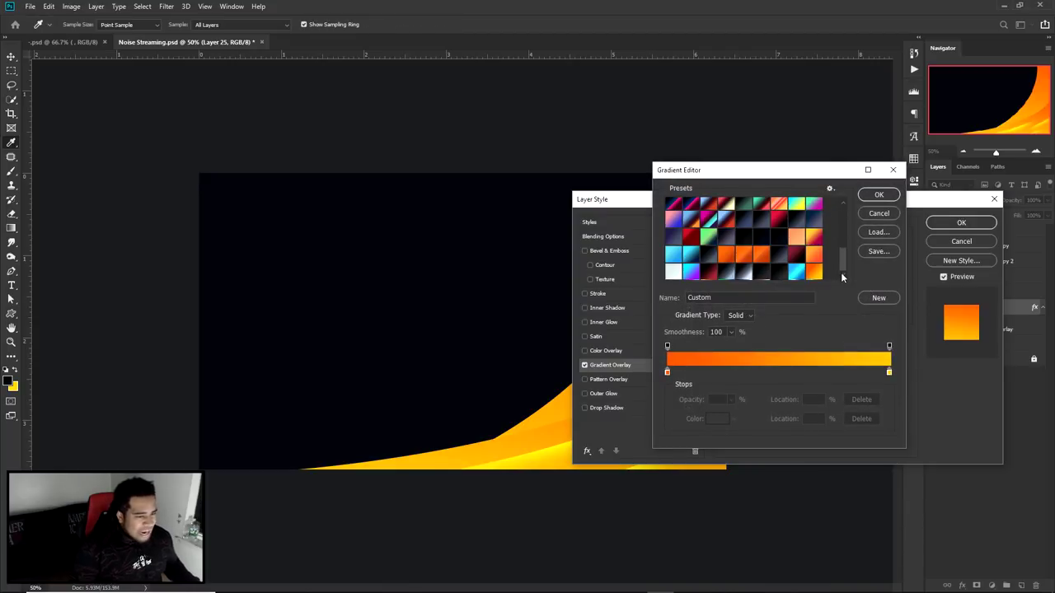
click(787, 272)
click(785, 257)
drag(770, 169, 507, 182)
click(563, 206)
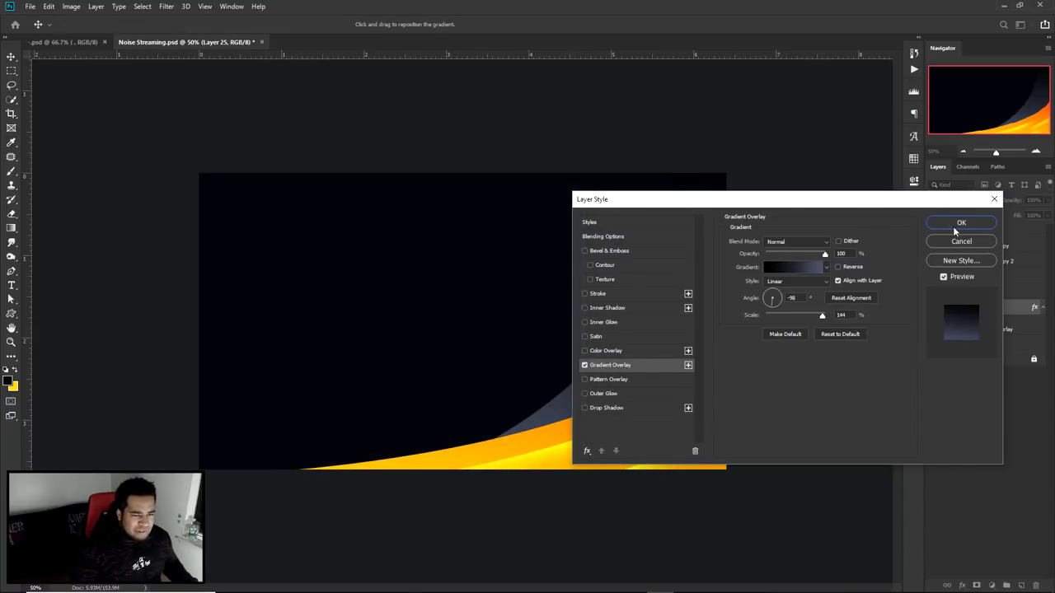
click(958, 224)
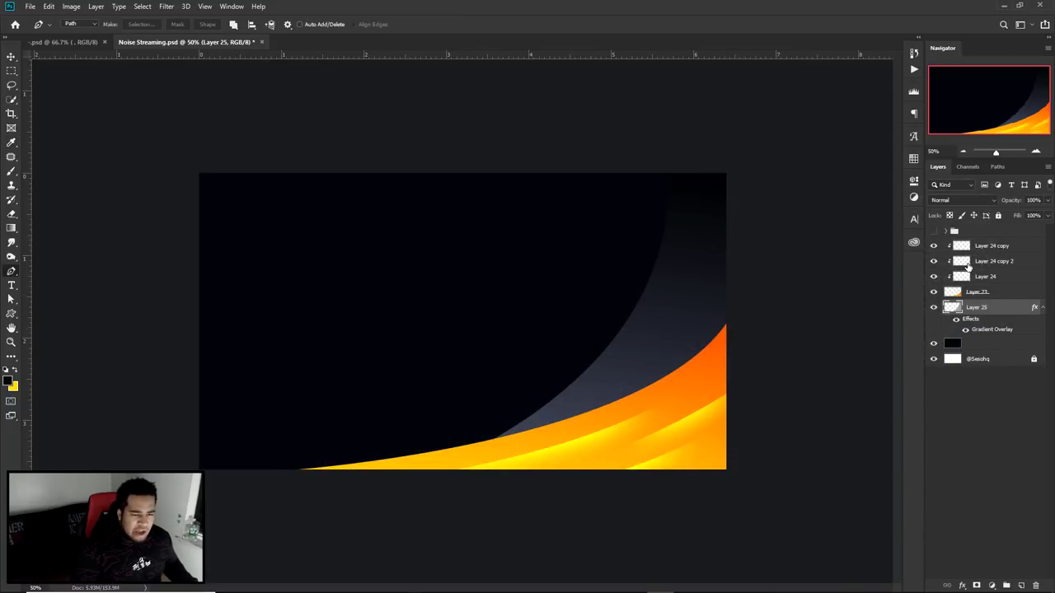
Step: Copy the gradient map adjustment from the finished design's group, hide the copy and place it directly above Layer 25
click(947, 231)
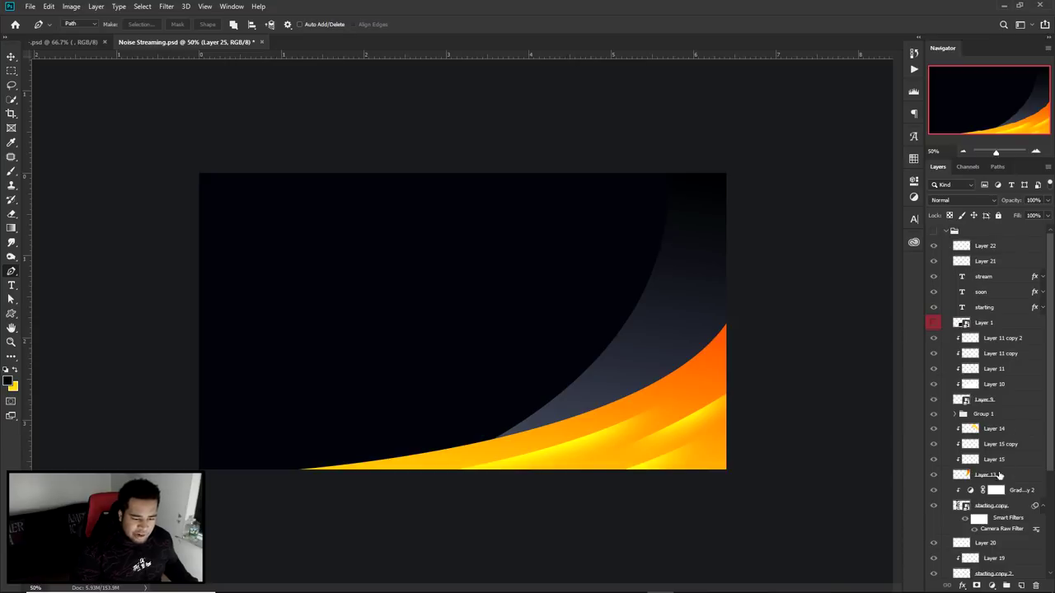
click(1028, 491)
drag(1029, 491, 956, 237)
click(945, 246)
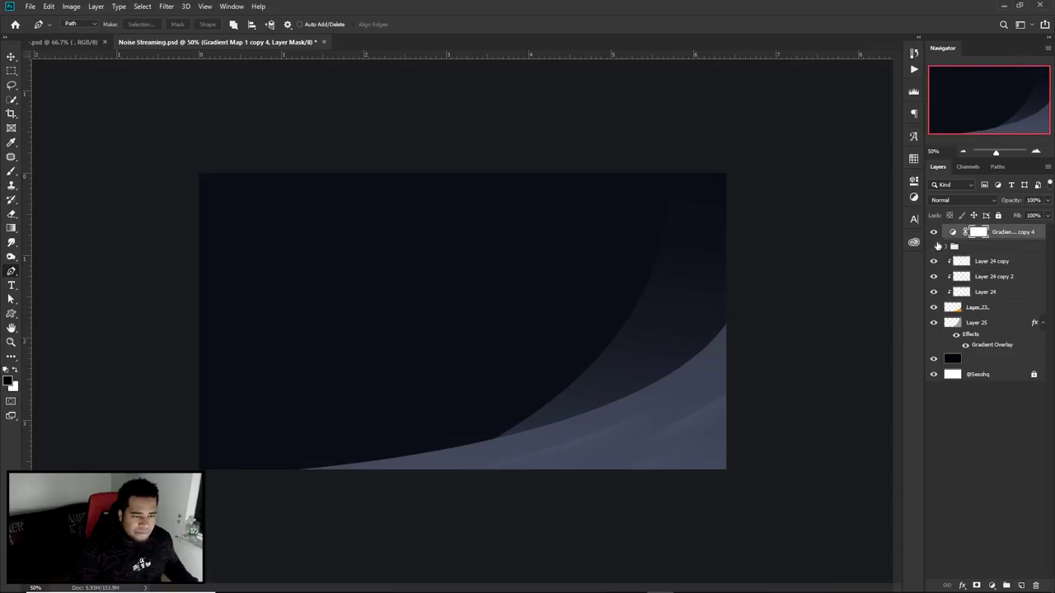
click(934, 233)
drag(1011, 234, 988, 317)
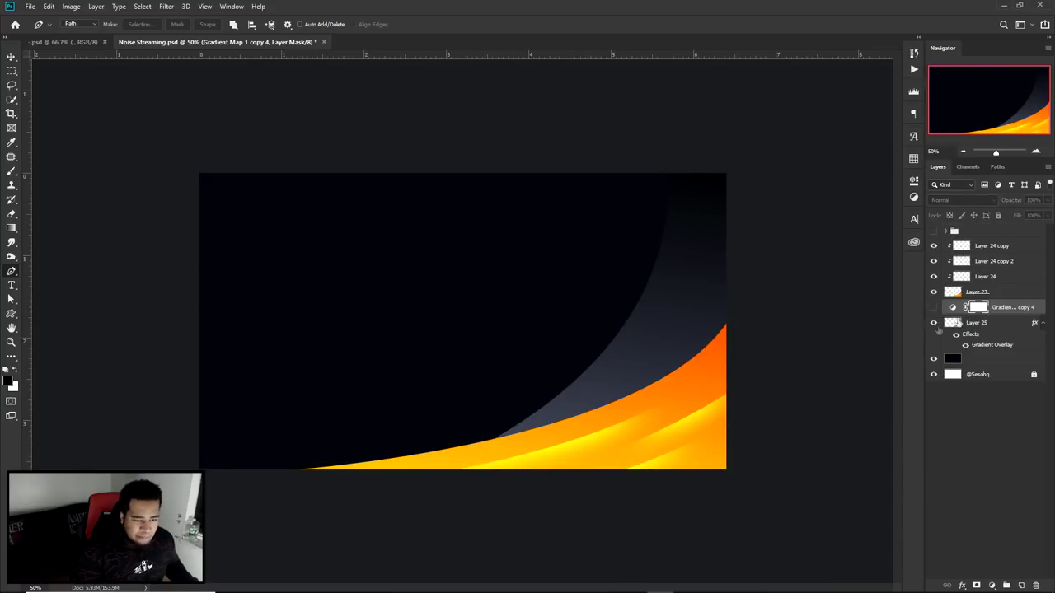
Step: Set the dark color stop of Layer 25's gradient overlay to 060606
double_click(977, 346)
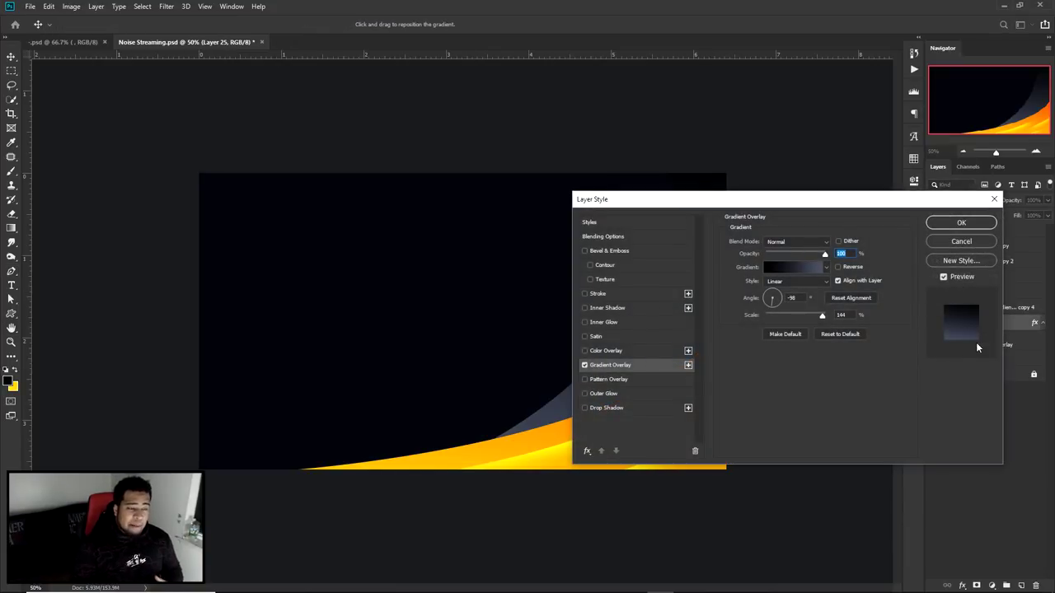
click(791, 267)
click(351, 385)
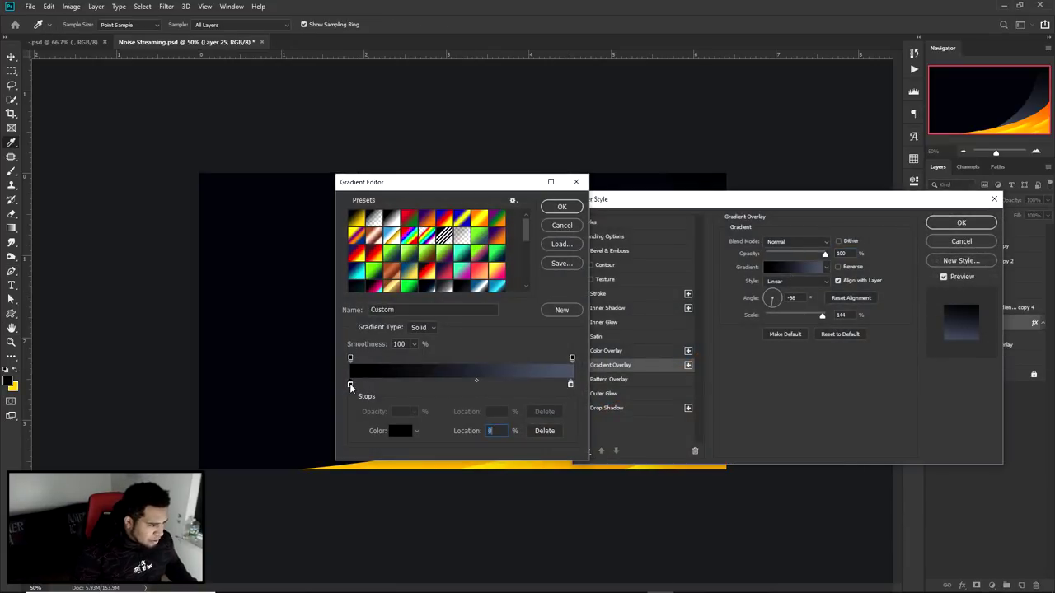
double_click(350, 384)
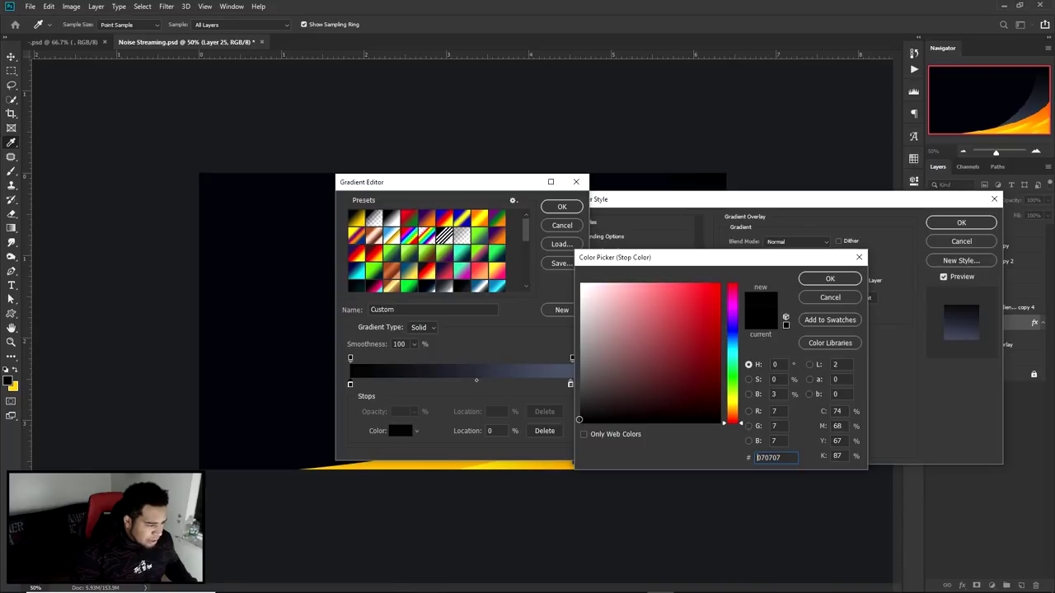
click(825, 279)
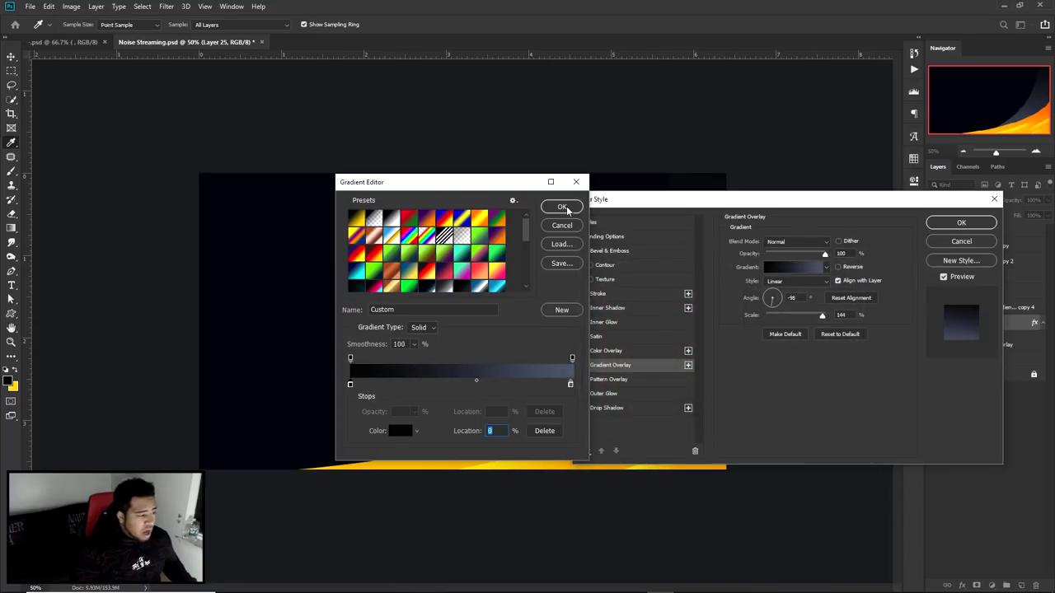
double_click(349, 385)
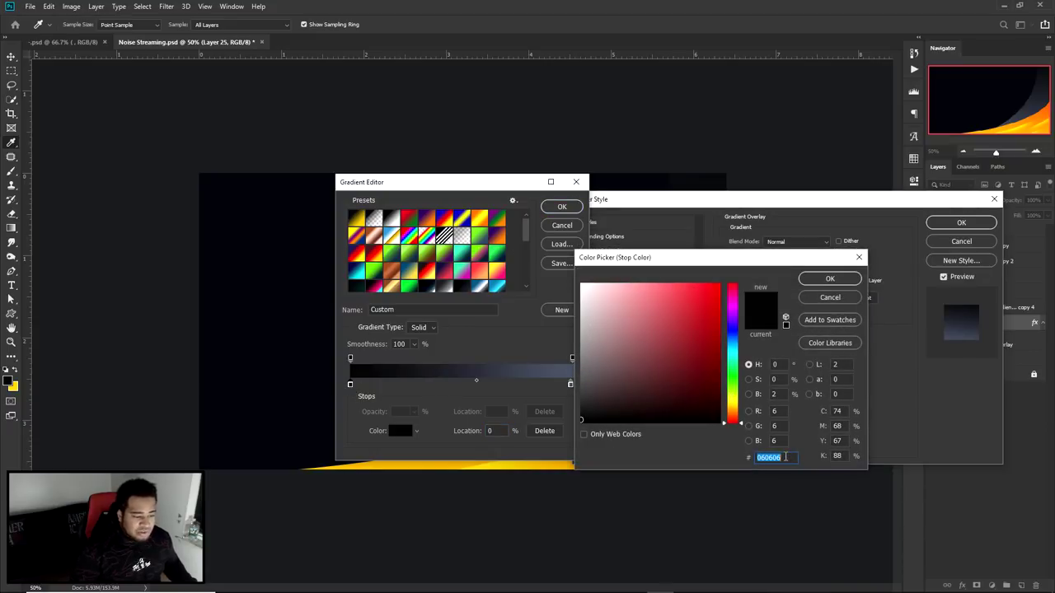
click(830, 278)
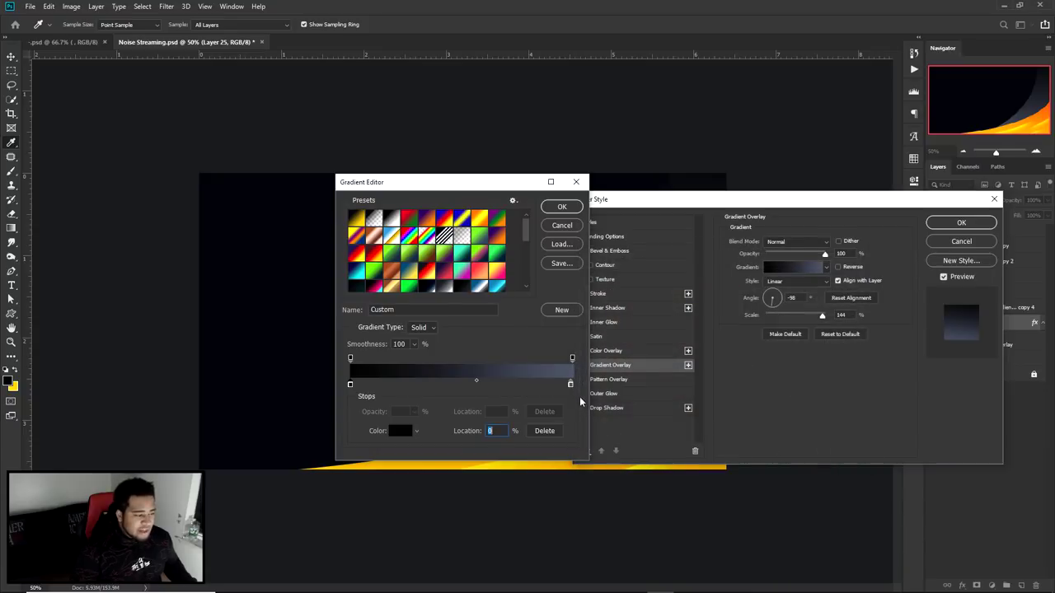
Step: Set the gradient's light stop to color 434b5e at location 100% and apply the layer style
click(571, 385)
double_click(572, 385)
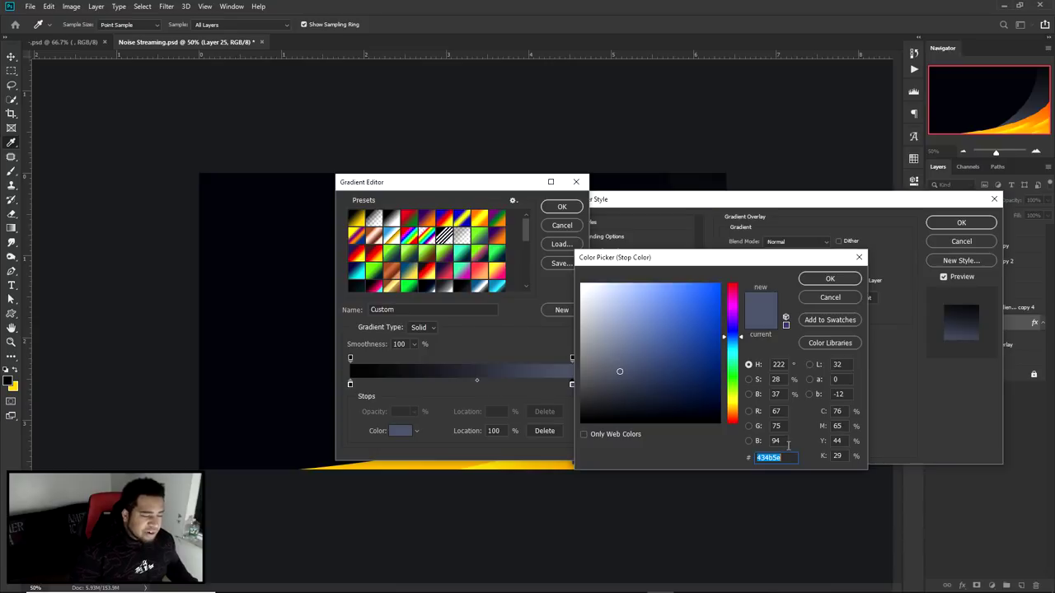
click(828, 278)
click(560, 207)
key(Return)
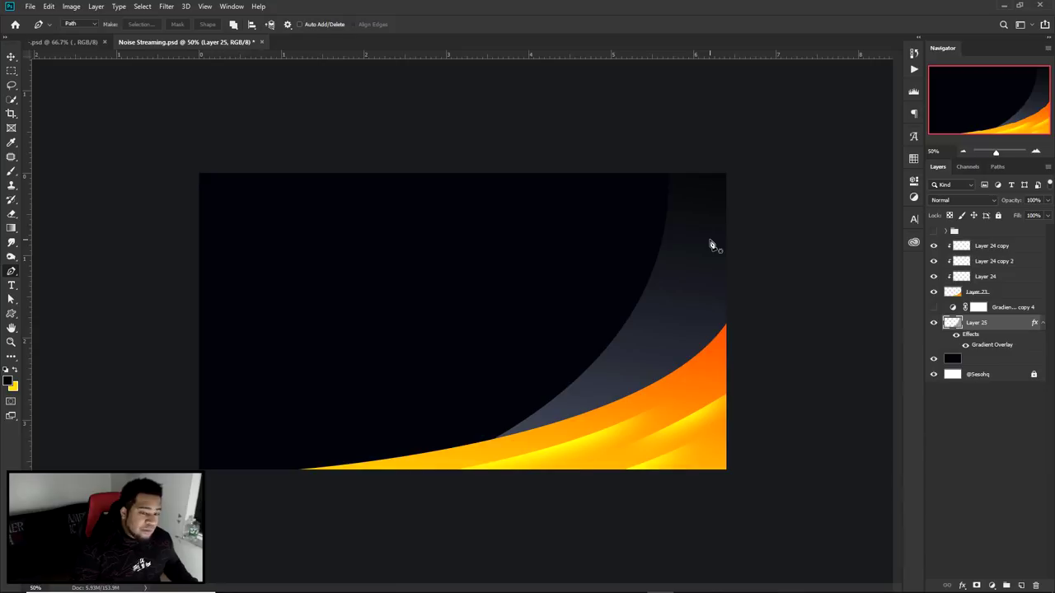
right_click(994, 323)
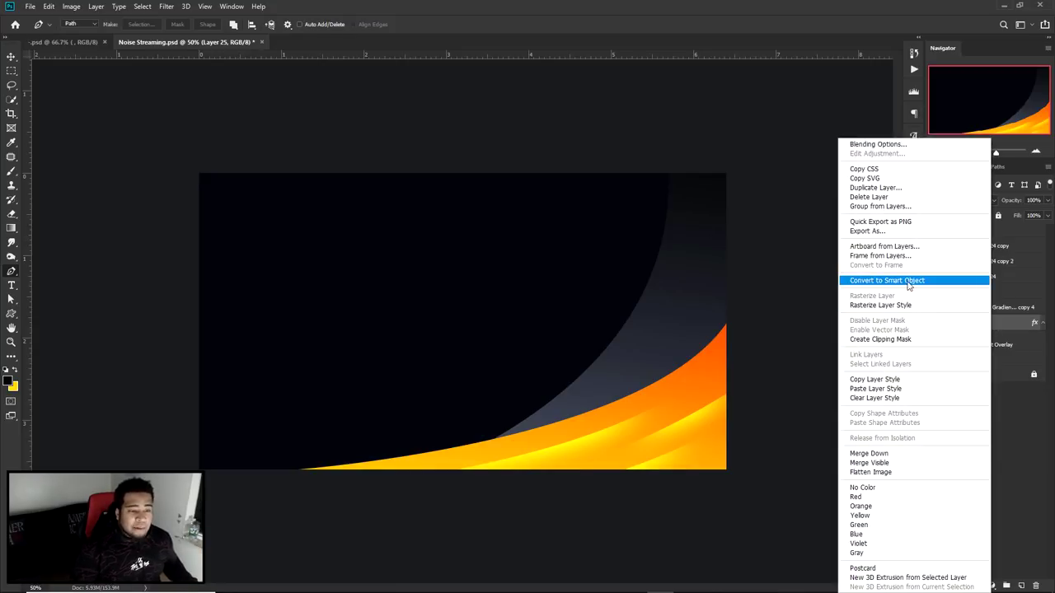
click(155, 7)
click(166, 7)
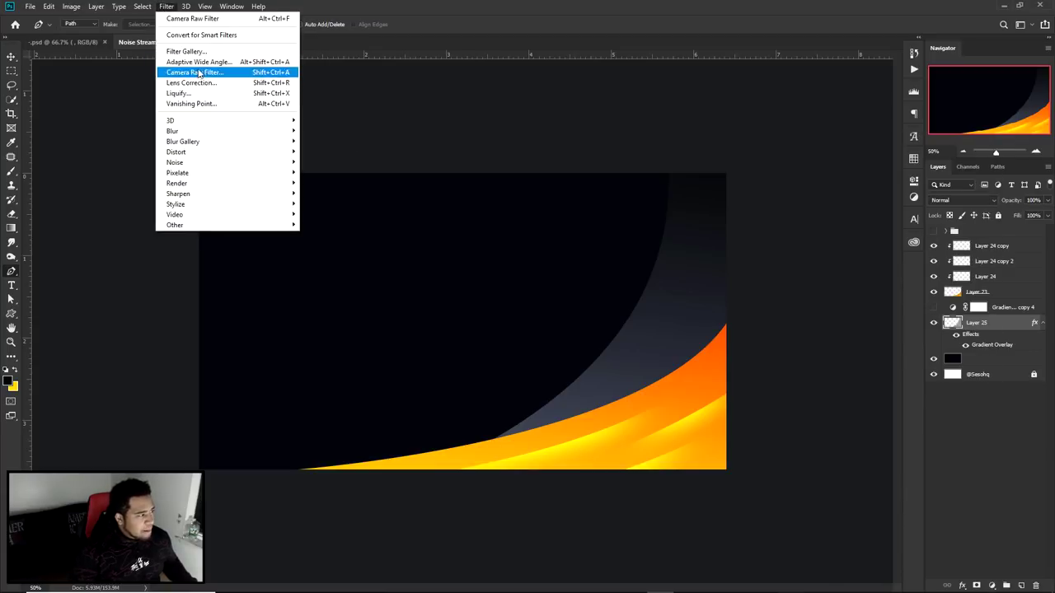
click(198, 74)
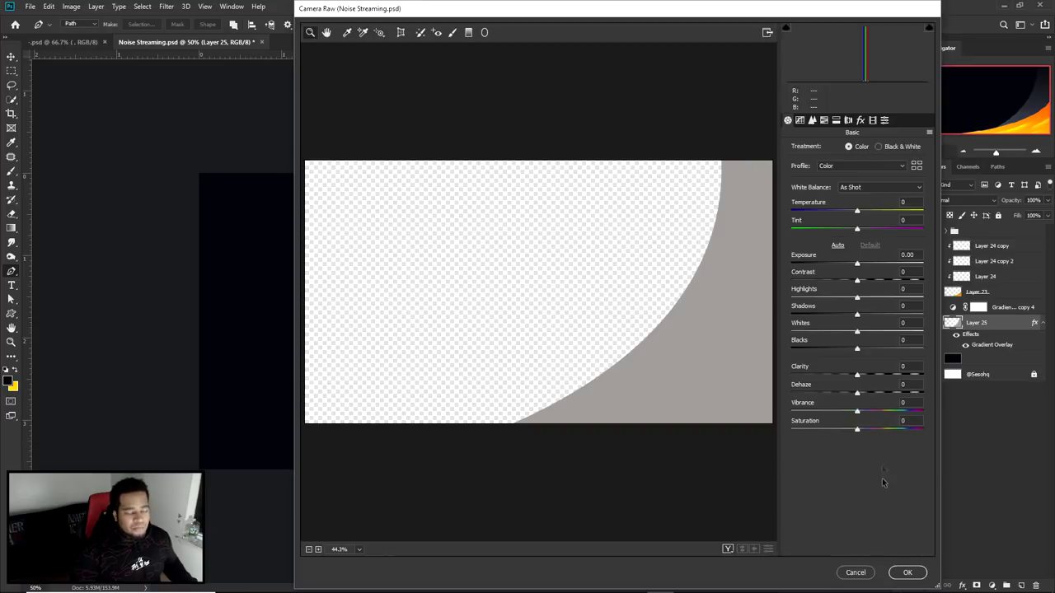
click(855, 571)
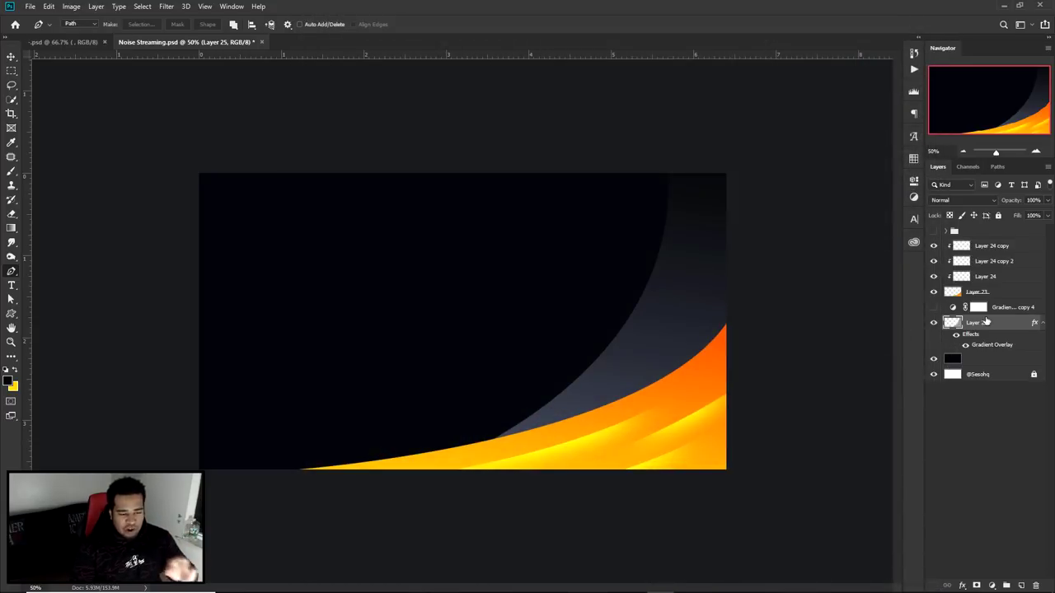
Step: Convert Layer 25 to a smart object
right_click(989, 322)
click(890, 281)
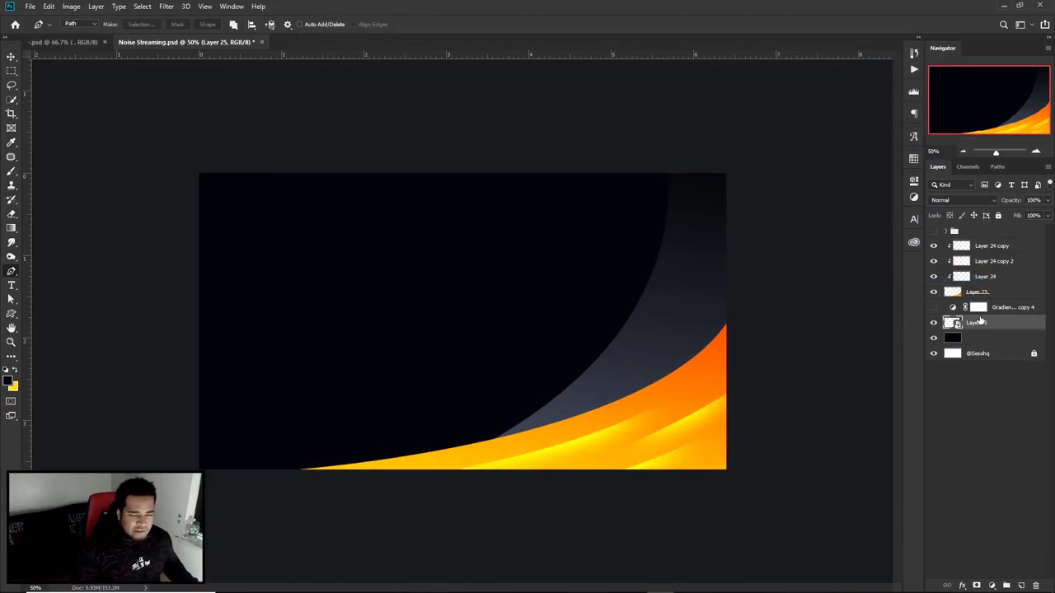
Step: Apply a Camera Raw filter with a grain amount of 100 to Layer 25
click(934, 323)
click(934, 323)
click(165, 6)
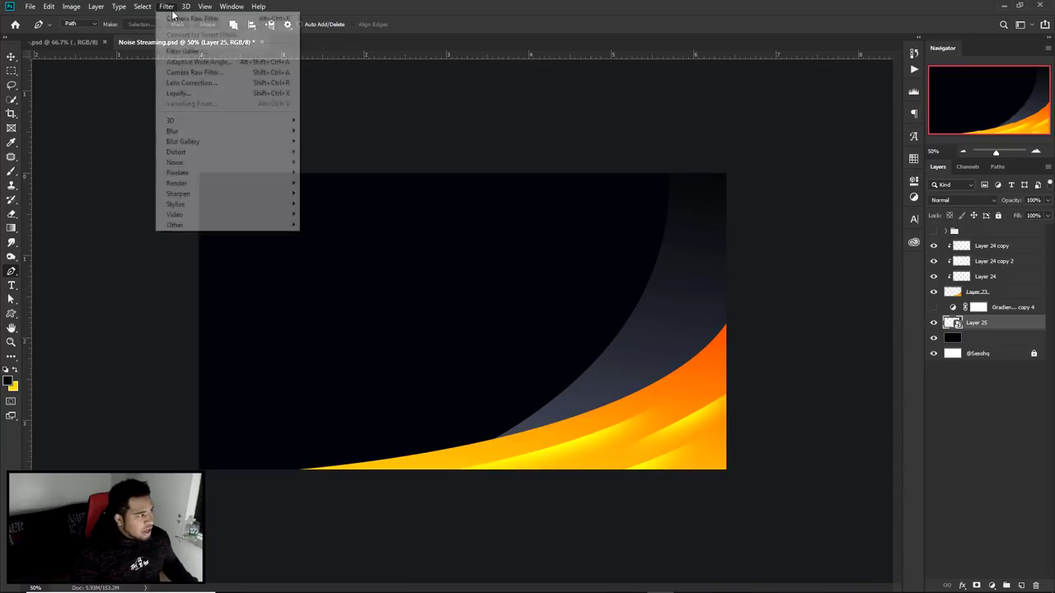
click(216, 76)
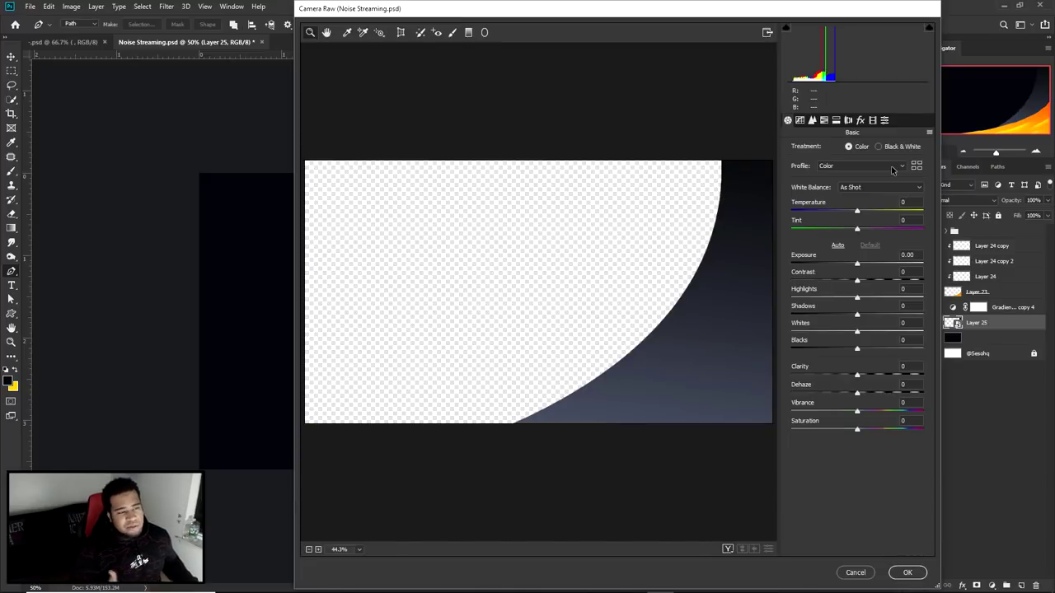
click(860, 119)
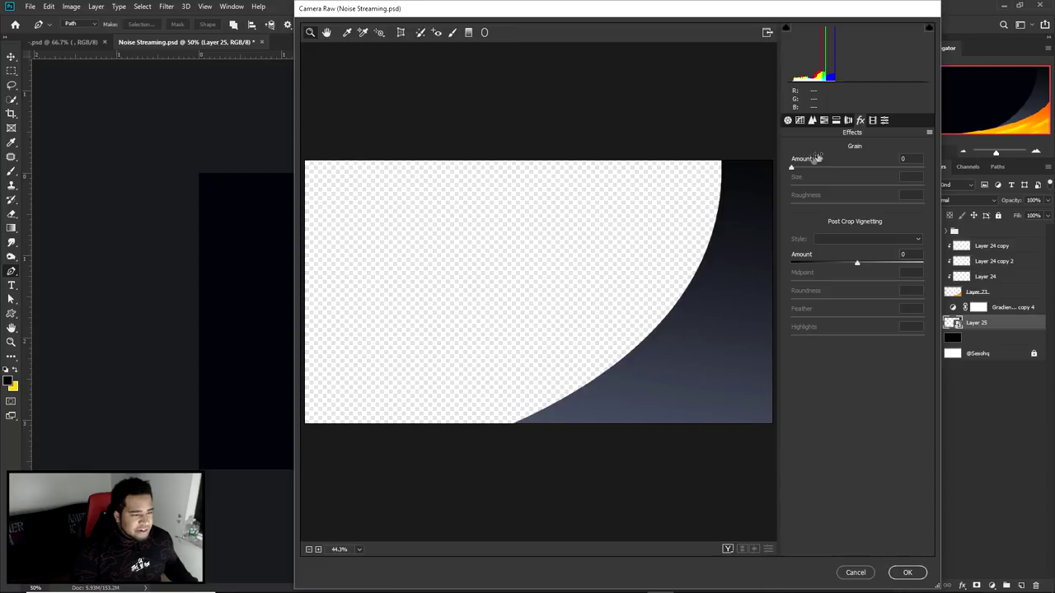
drag(792, 168, 950, 173)
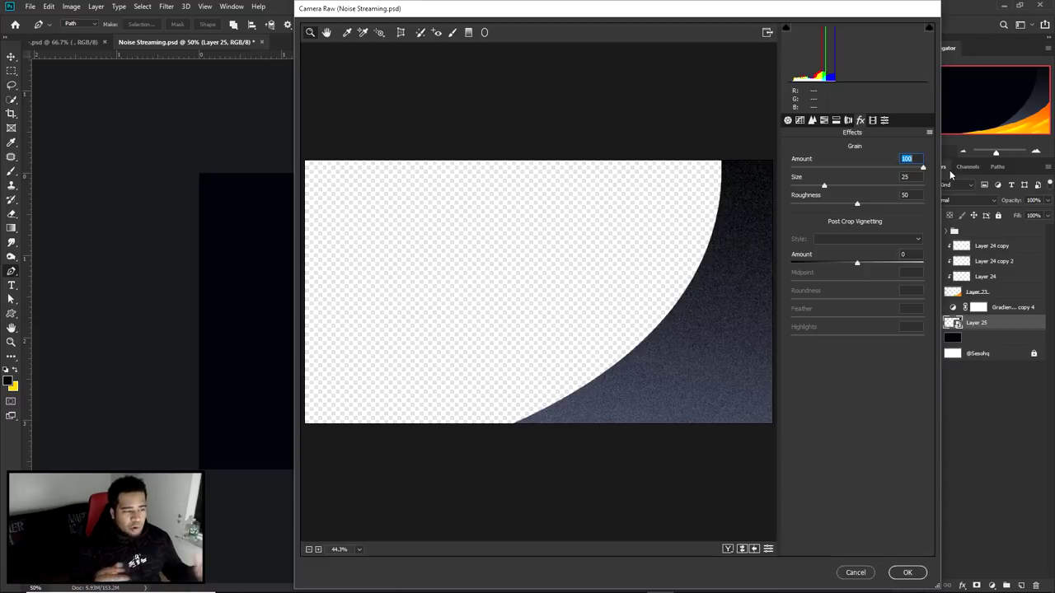
click(907, 572)
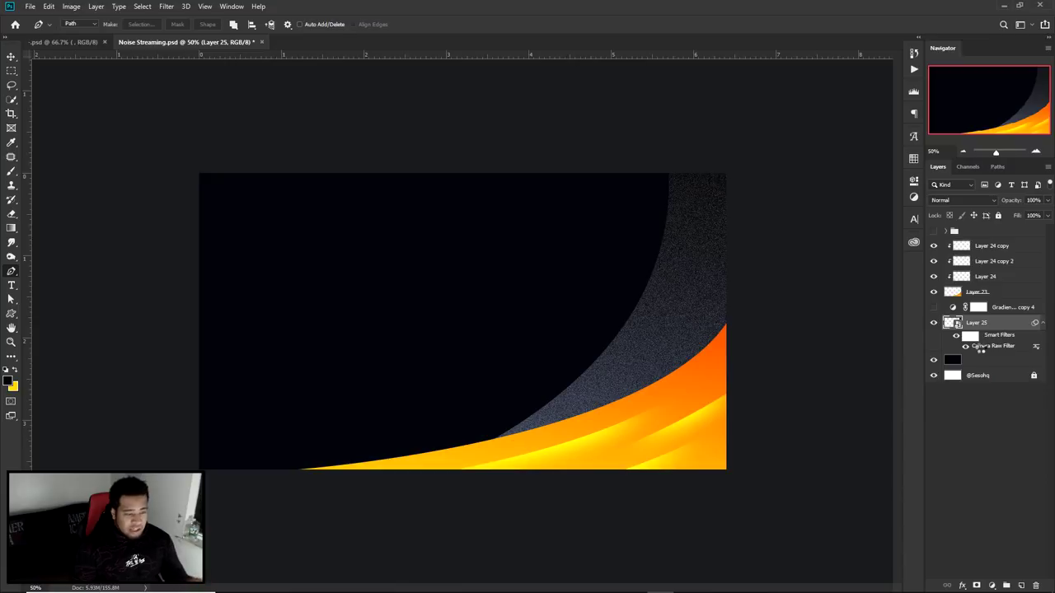
double_click(980, 348)
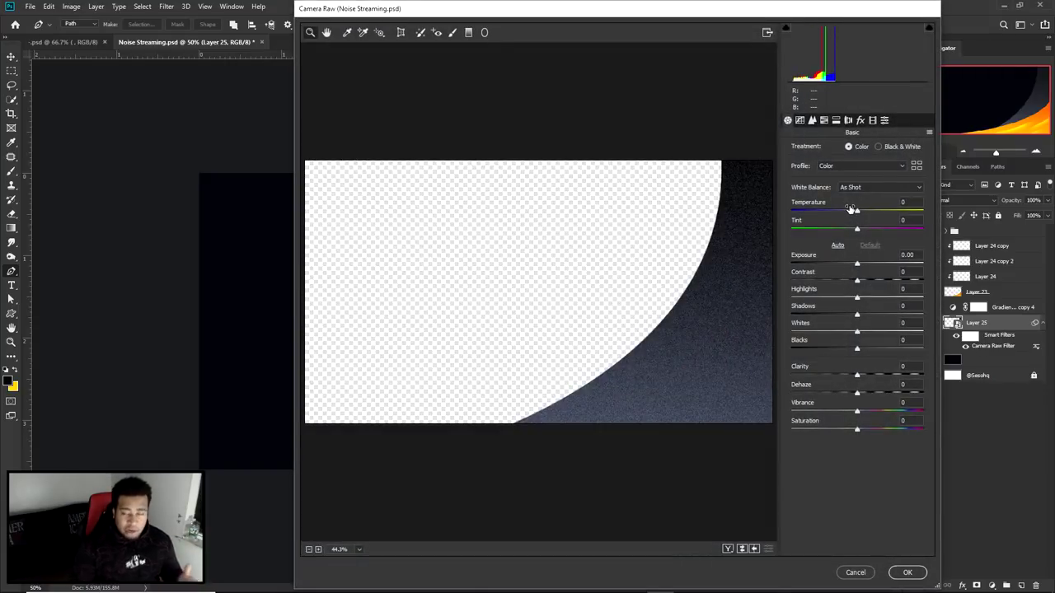
click(903, 572)
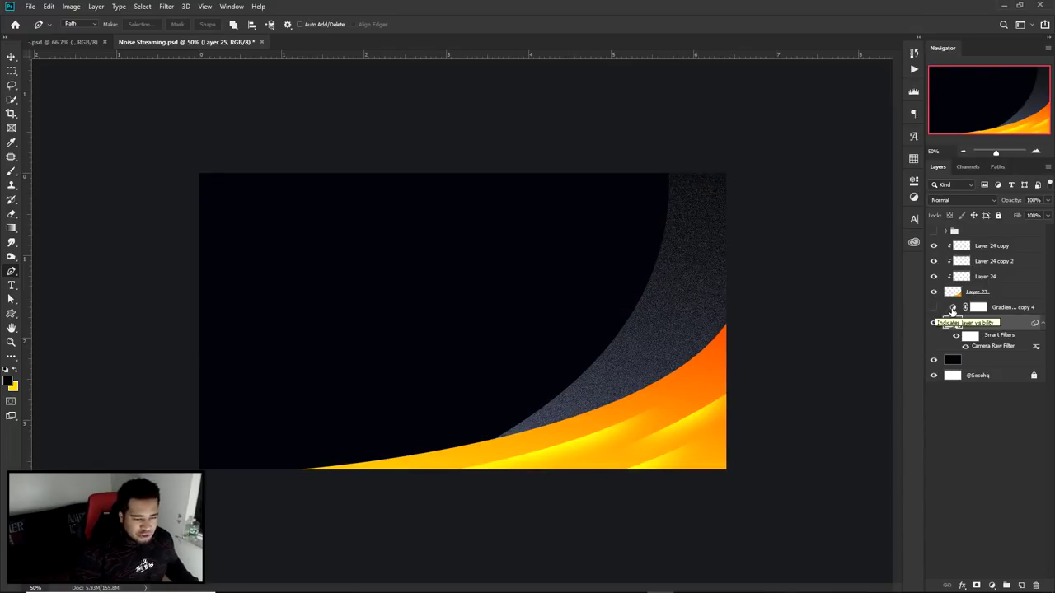
Step: Inspect the colors of the dark and light stops in the hidden gradient map above Layer 25
double_click(952, 307)
click(816, 218)
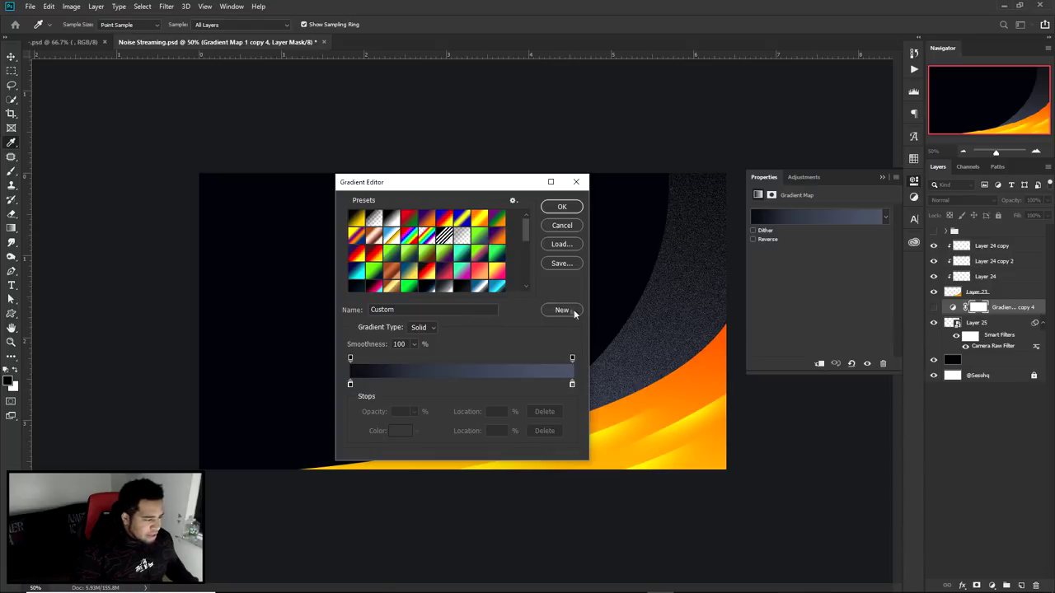
scroll(574, 313, down, 5)
double_click(350, 385)
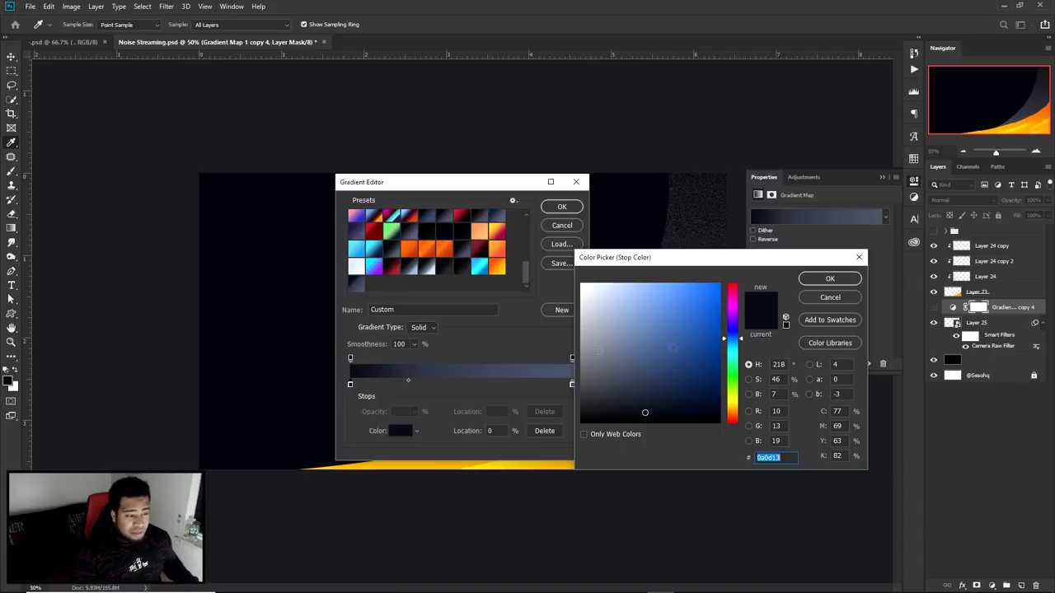
click(829, 279)
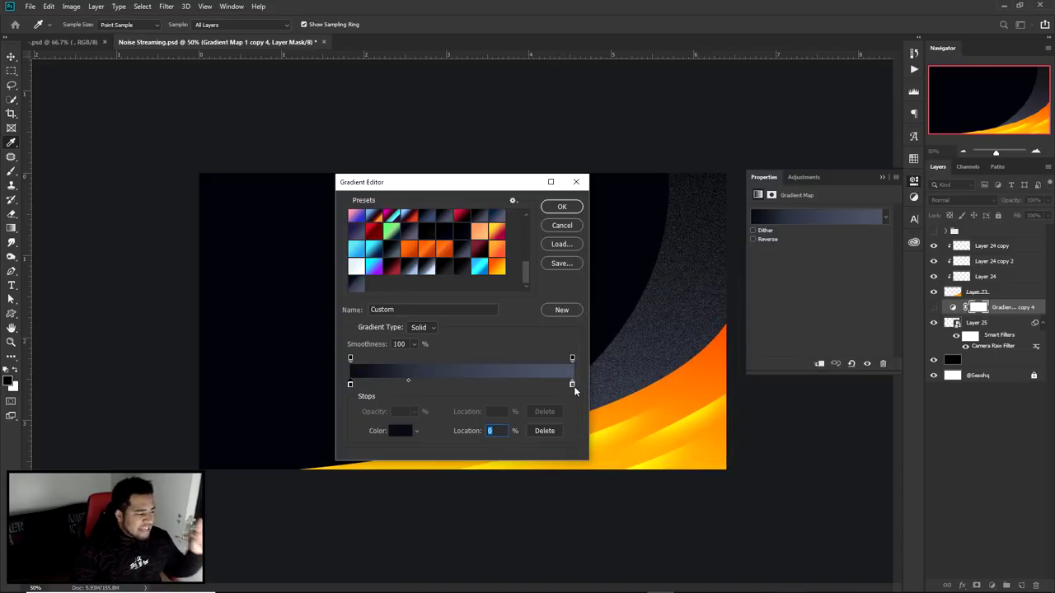
double_click(572, 385)
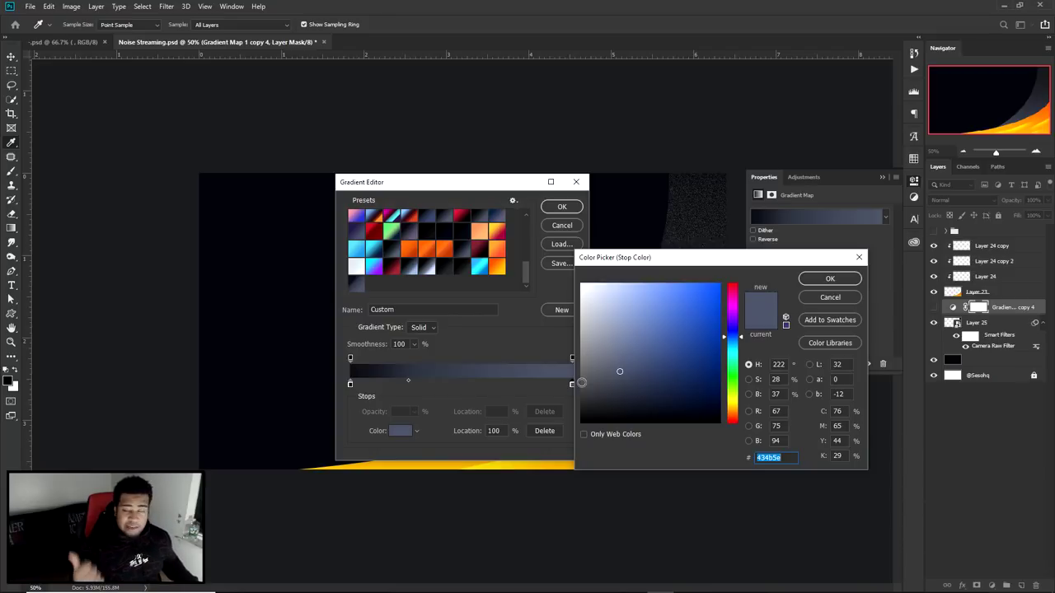
click(828, 278)
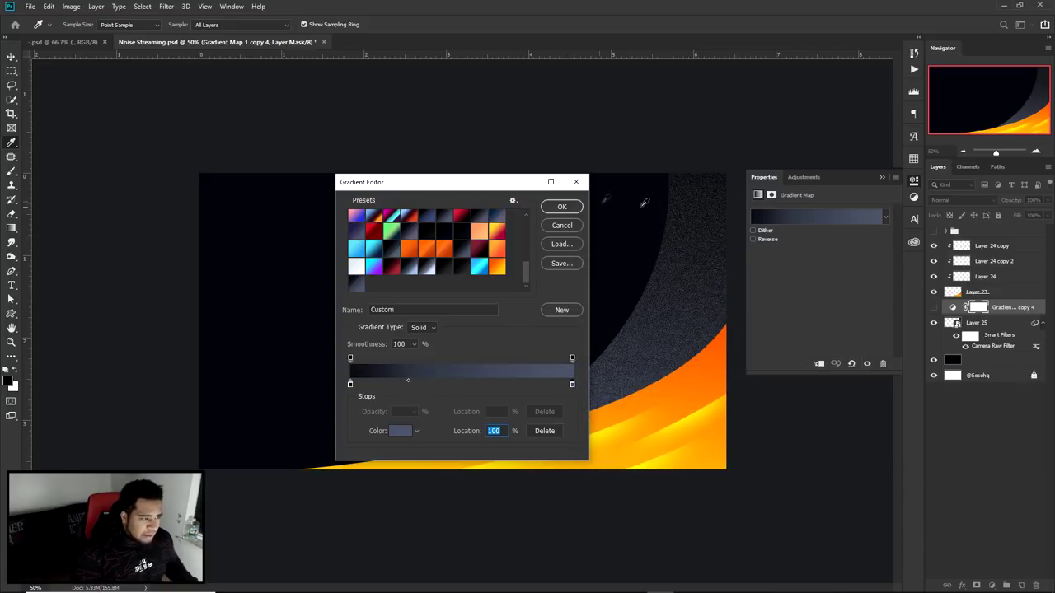
click(561, 207)
click(913, 181)
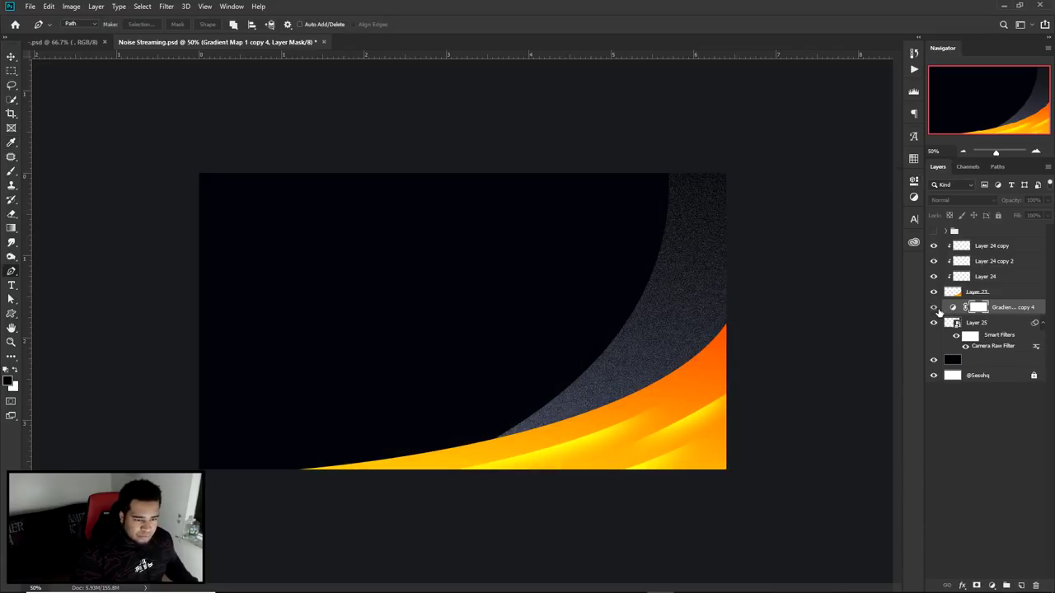
Step: Show the gradient map adjustment and clip it to Layer 25
right_click(1010, 306)
click(914, 341)
click(933, 323)
click(933, 323)
click(934, 307)
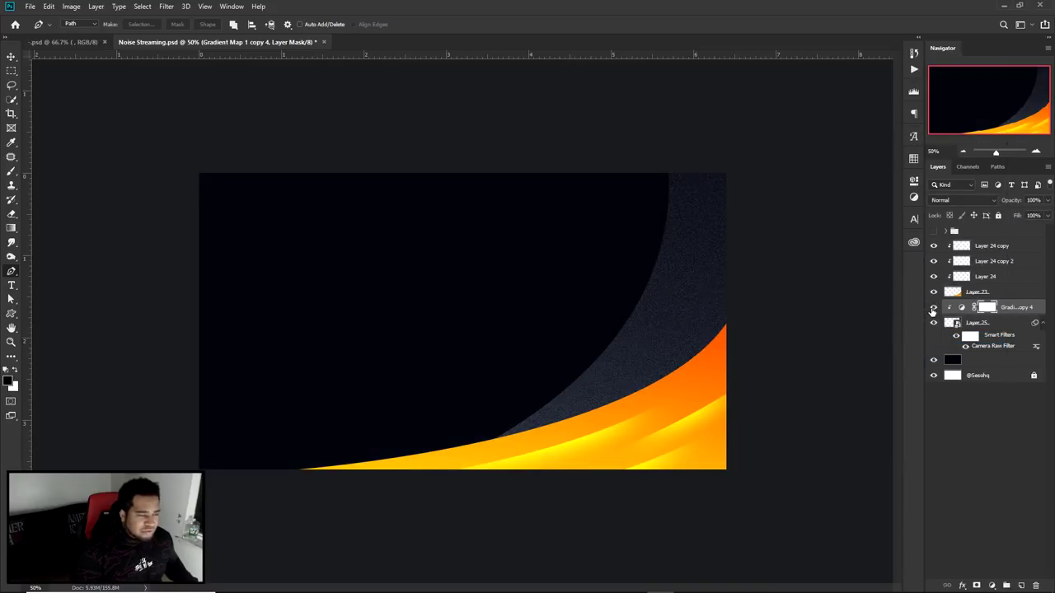
Step: Move the midpoint between the clipped gradient map's two color stops to location 23%
double_click(960, 308)
click(816, 216)
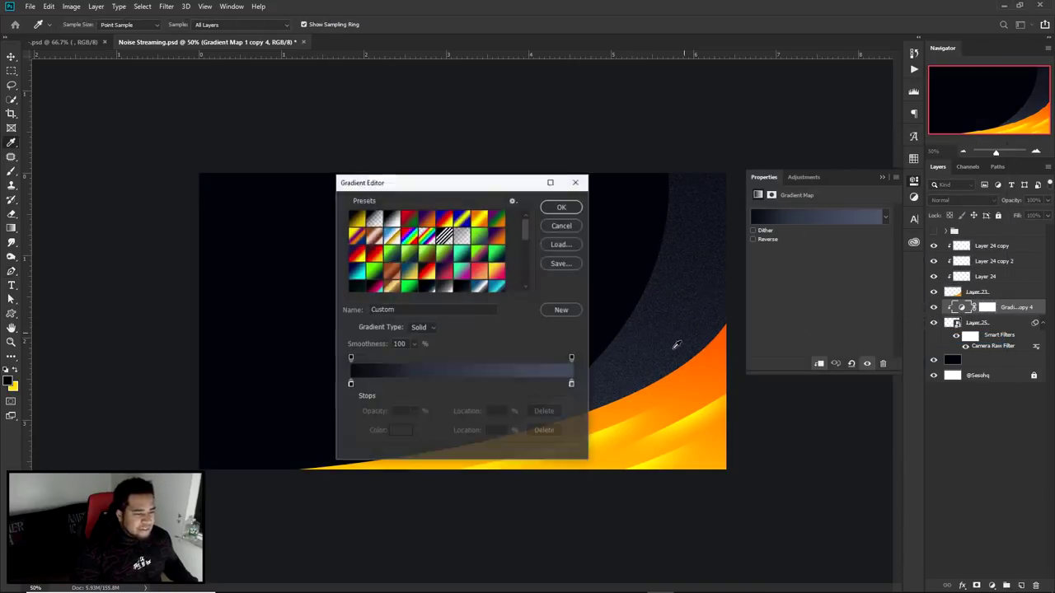
click(350, 384)
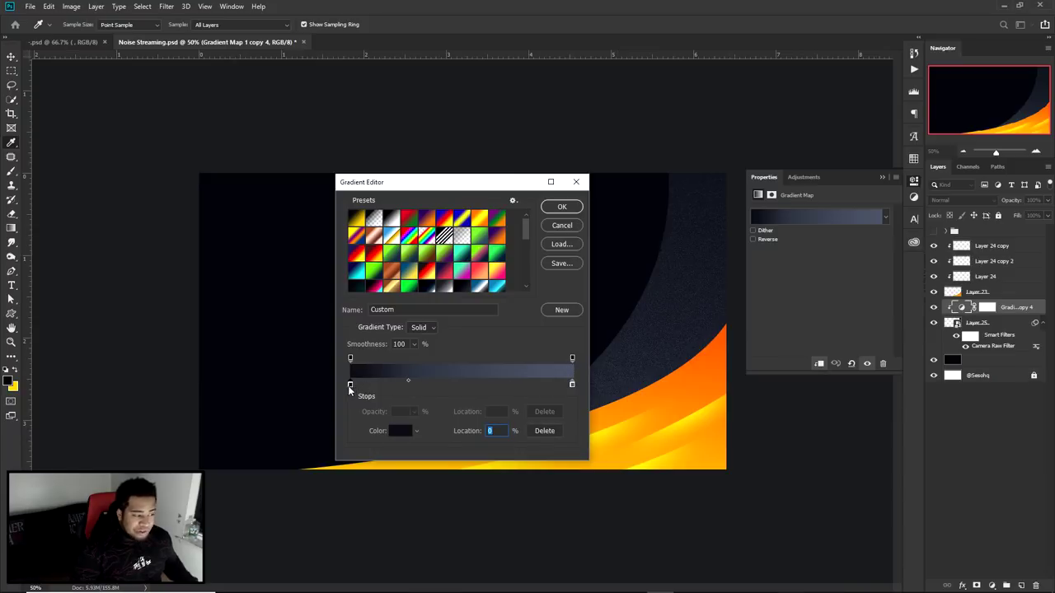
drag(408, 380, 463, 381)
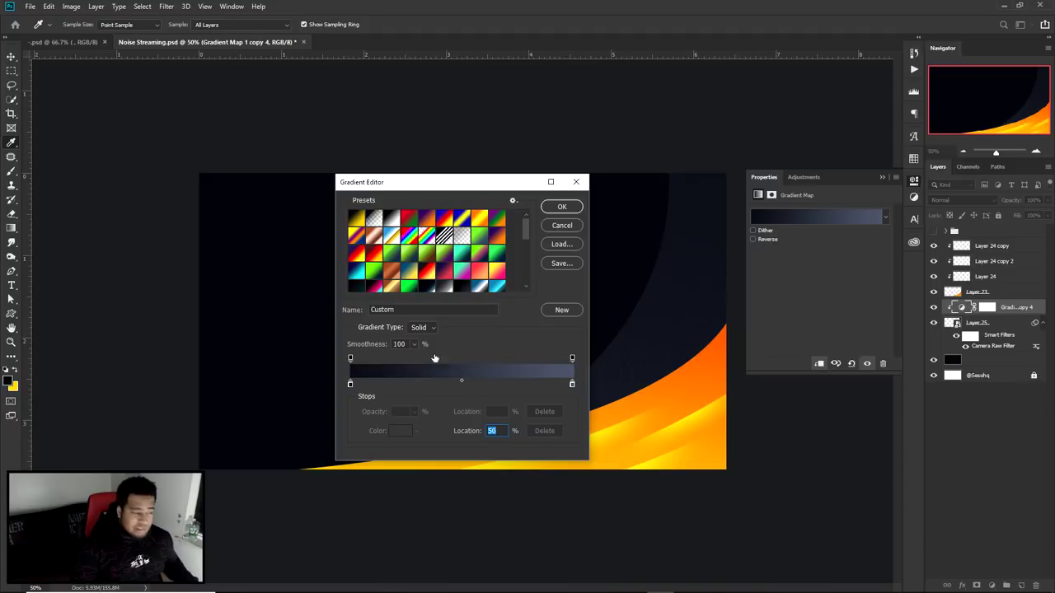
drag(461, 380, 401, 381)
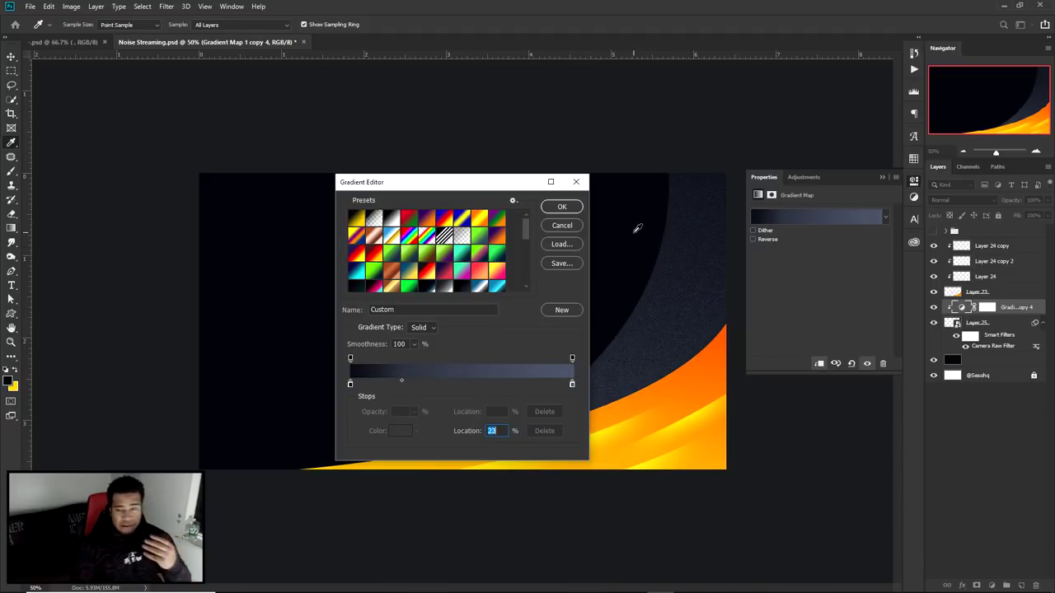
click(561, 206)
key(p)
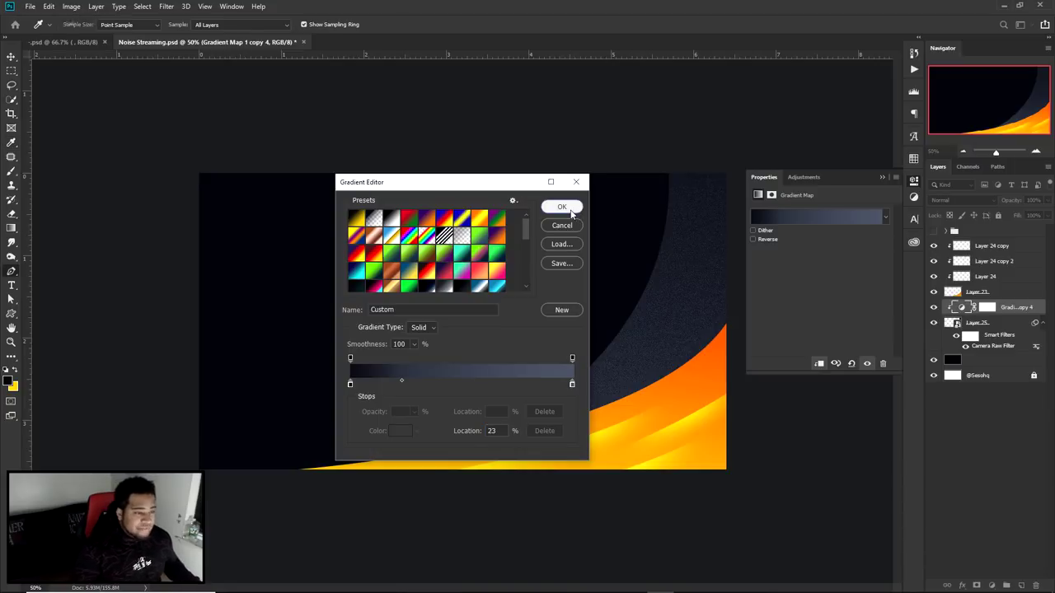
click(915, 181)
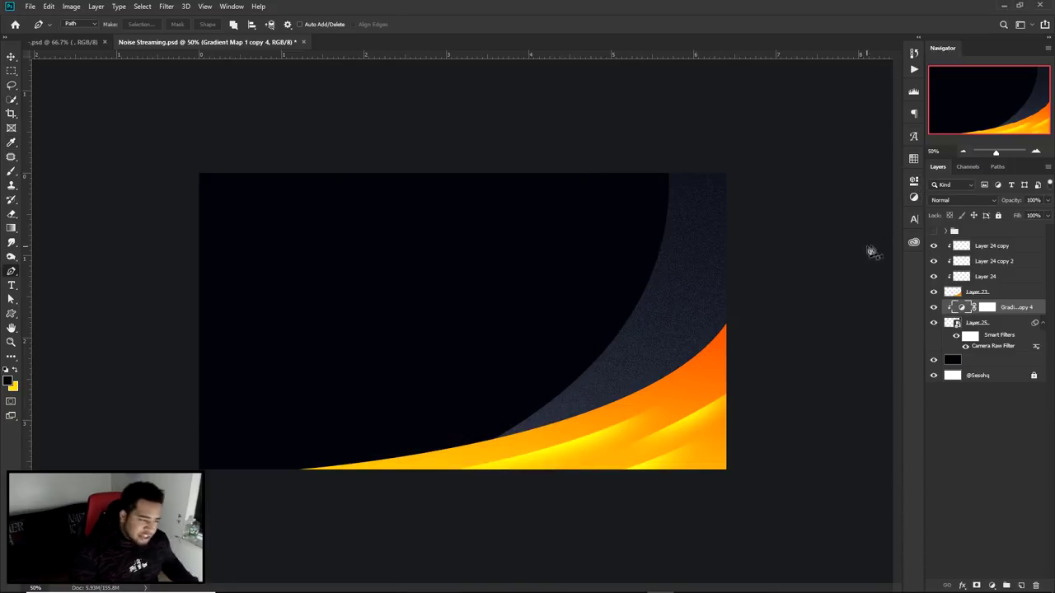
Step: Compare with the finished design's group, switching off its top layer to see the original colors, and hide the group again
click(935, 233)
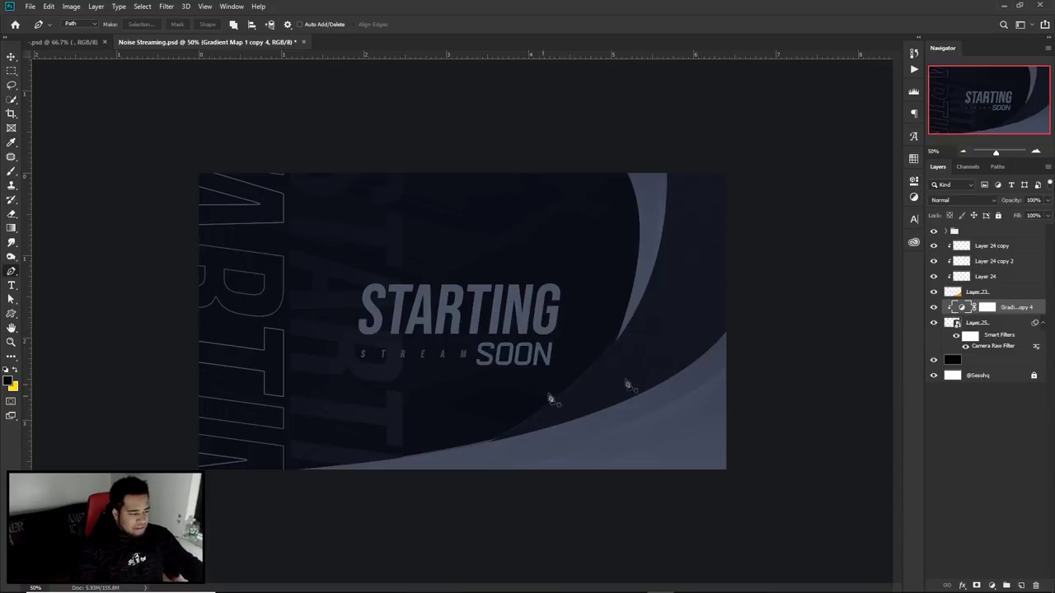
click(938, 233)
click(934, 232)
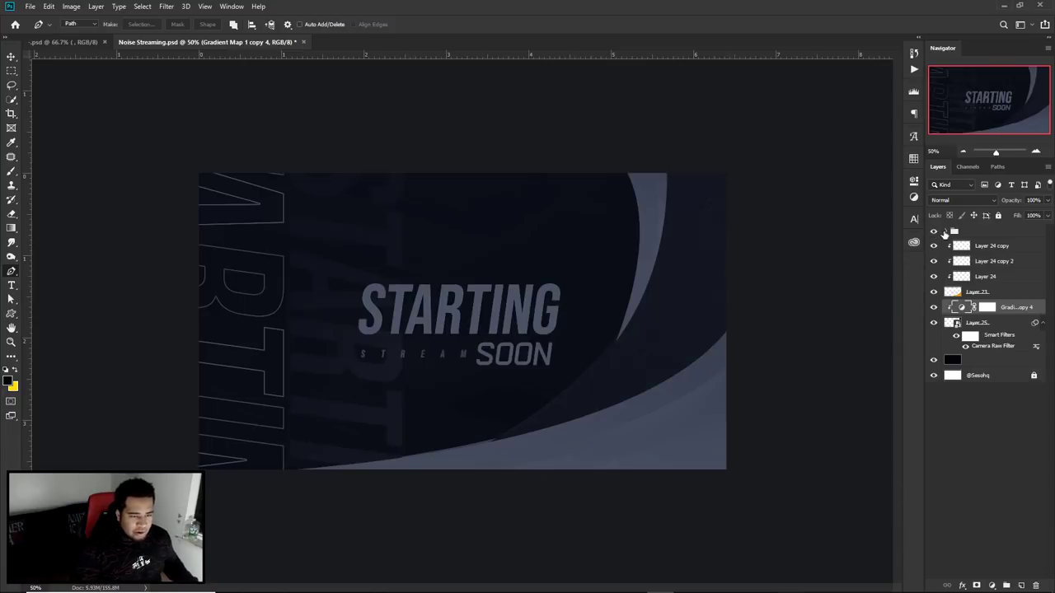
click(946, 232)
click(934, 246)
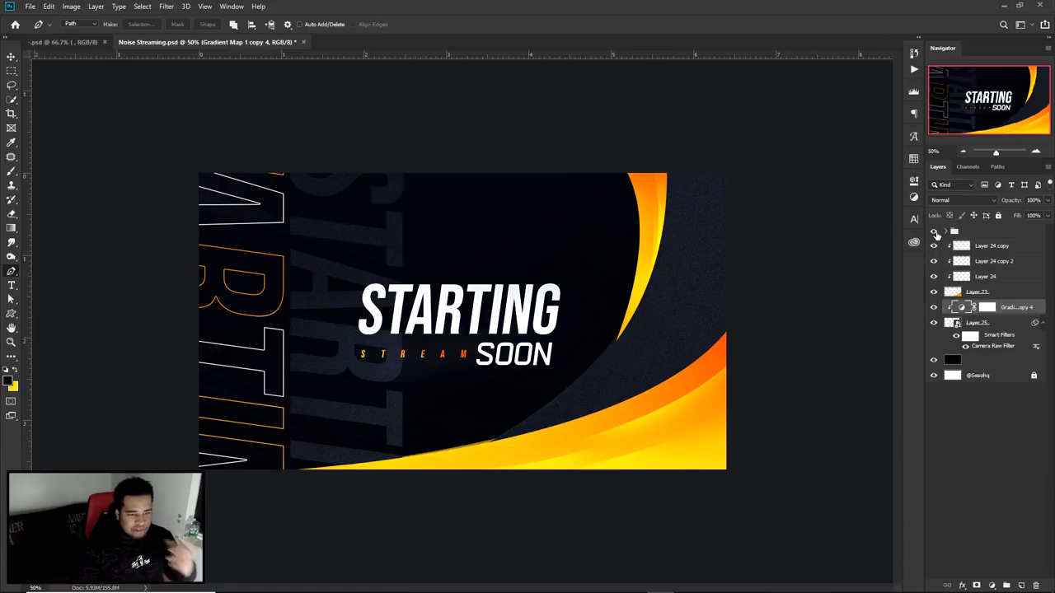
click(933, 232)
Step: Add a layer above the black background layer and start a curved Pen path from Layer 25's dark shape to above the canvas
click(979, 362)
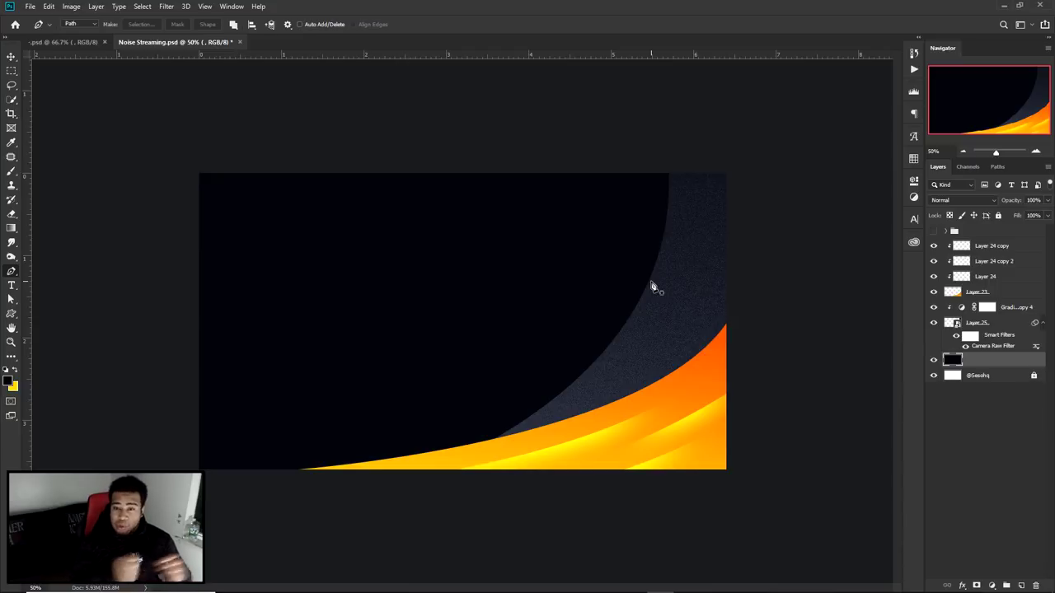
click(1020, 586)
click(610, 376)
drag(617, 167, 568, 70)
drag(620, 171, 609, 158)
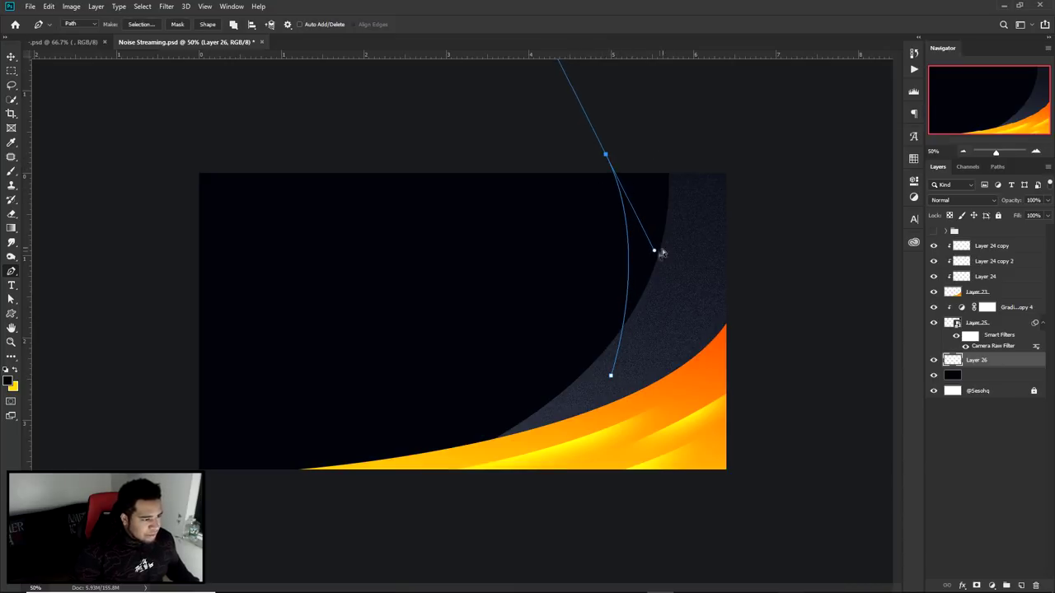
drag(653, 252, 669, 273)
drag(605, 157, 617, 141)
drag(687, 252, 669, 234)
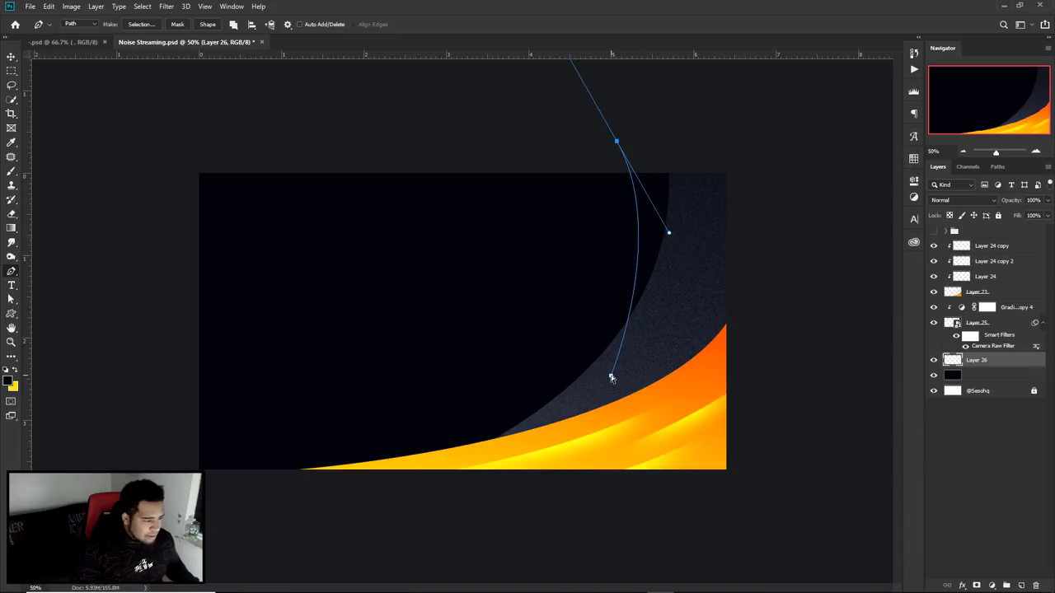
Step: Refine the curve's end points and close the path around the outside of the canvas's upper-right corner
drag(614, 378, 593, 391)
drag(621, 151, 613, 123)
drag(666, 213, 666, 241)
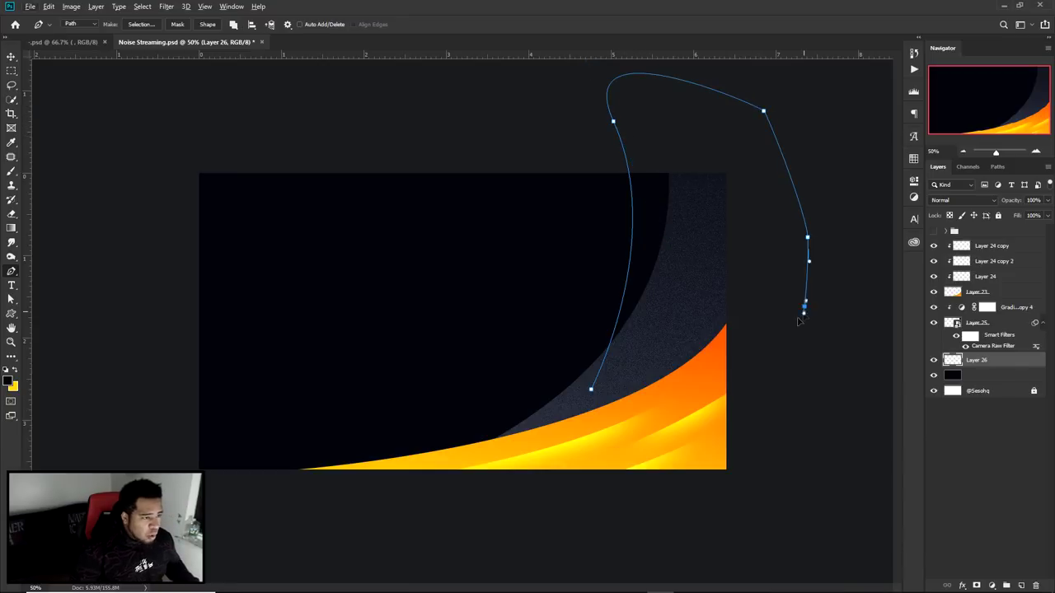
click(592, 391)
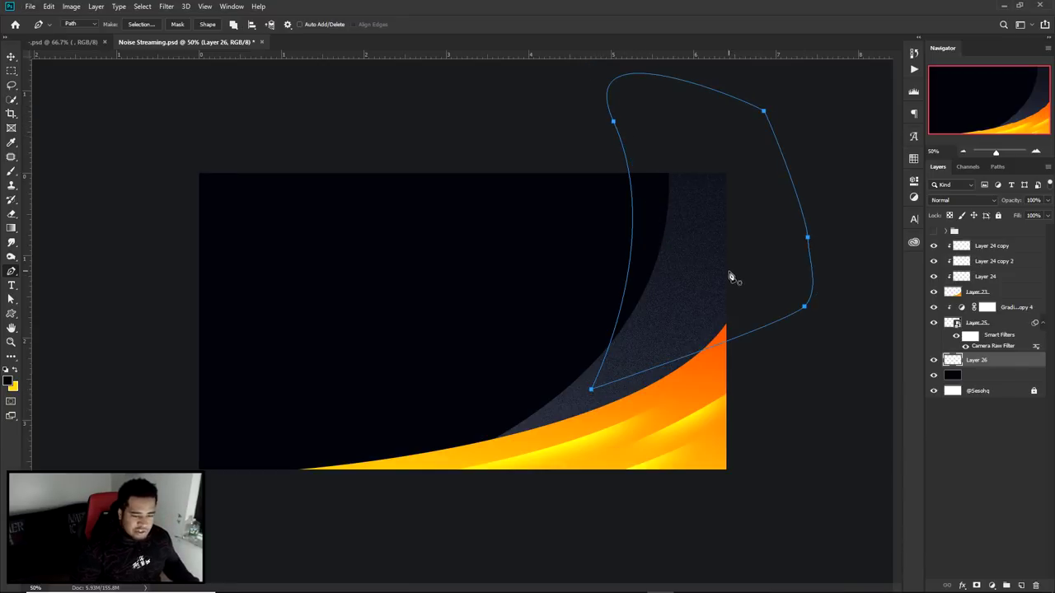
Step: Fill the closed path on Layer 26 and delete the path
right_click(701, 271)
click(733, 333)
click(826, 207)
right_click(677, 237)
click(720, 252)
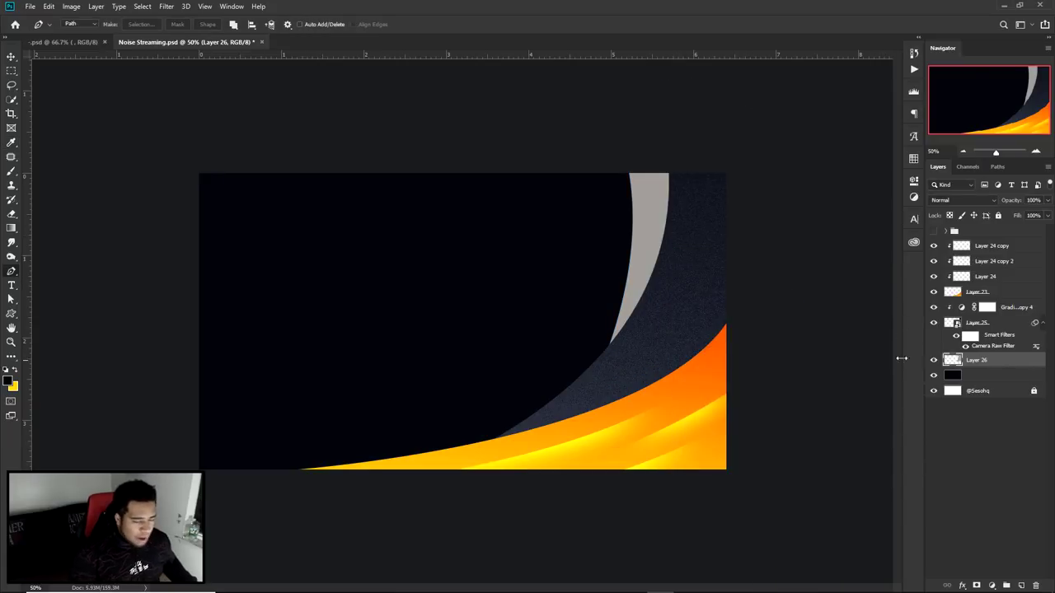
Step: Apply a gradient overlay to Layer 26 using the orange-to-yellow preset
double_click(1012, 368)
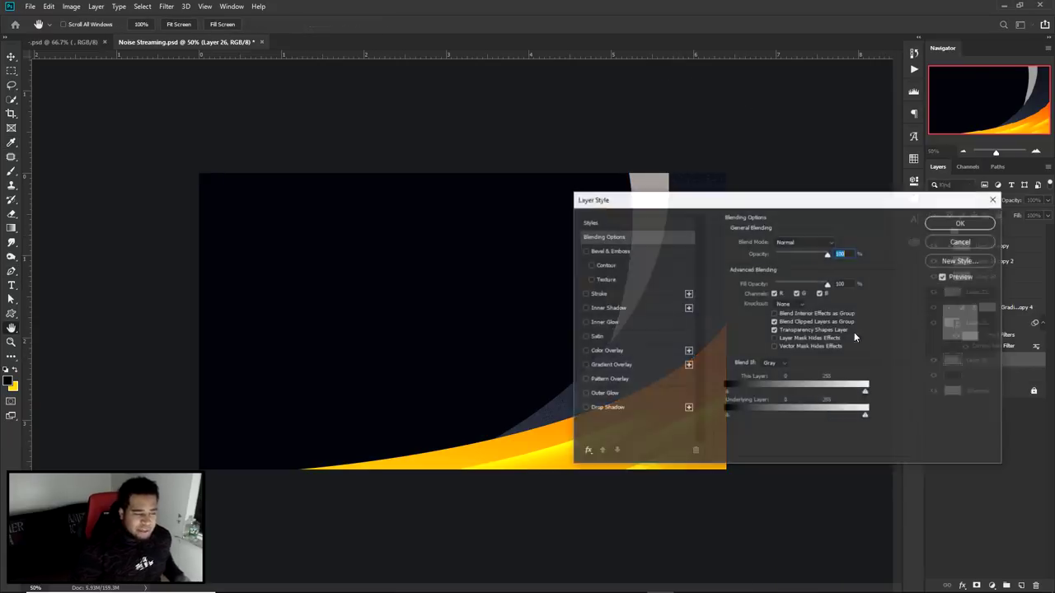
click(625, 365)
click(787, 269)
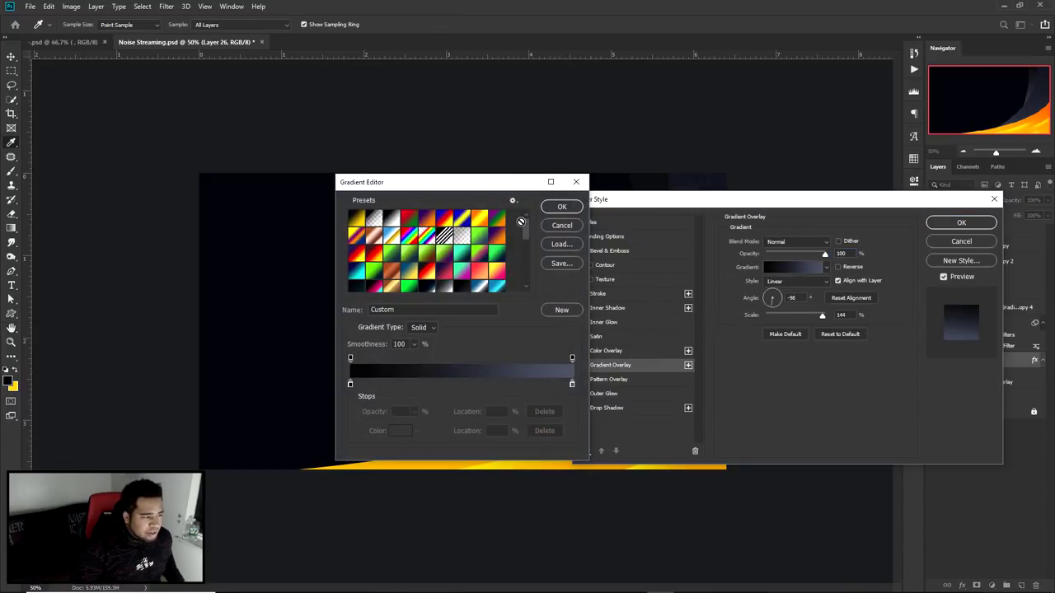
drag(527, 229, 528, 278)
click(495, 267)
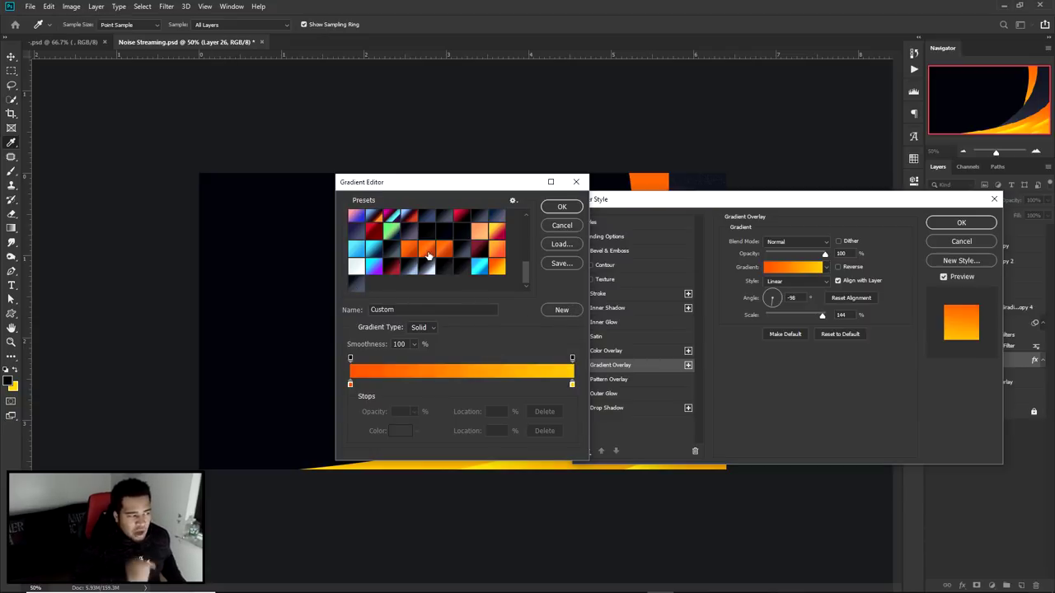
click(561, 207)
click(985, 224)
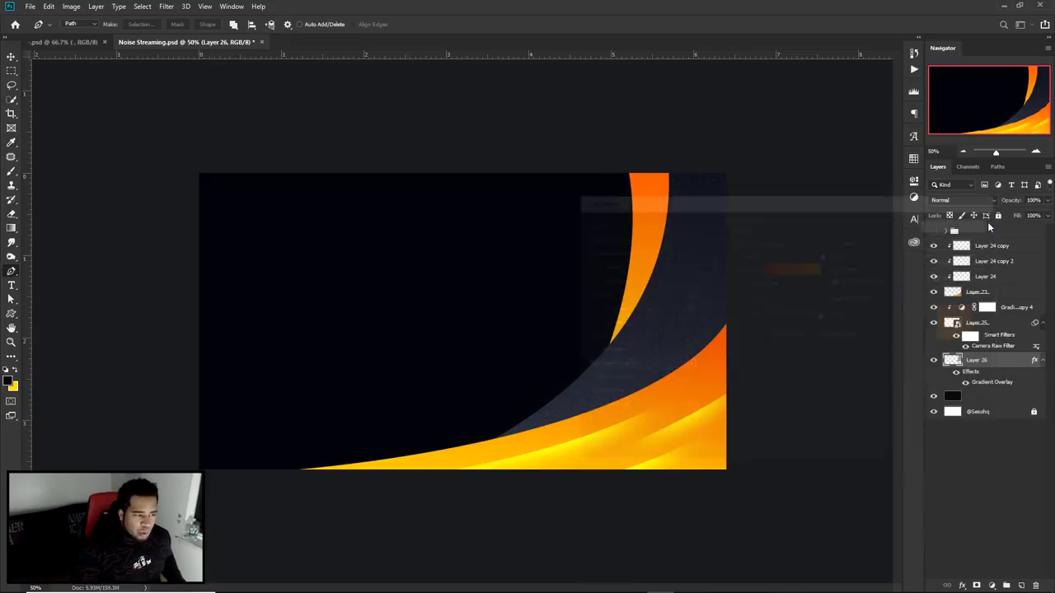
Step: Rasterize Layer 26's layer style and add a new layer above it as a clipping mask
right_click(1000, 361)
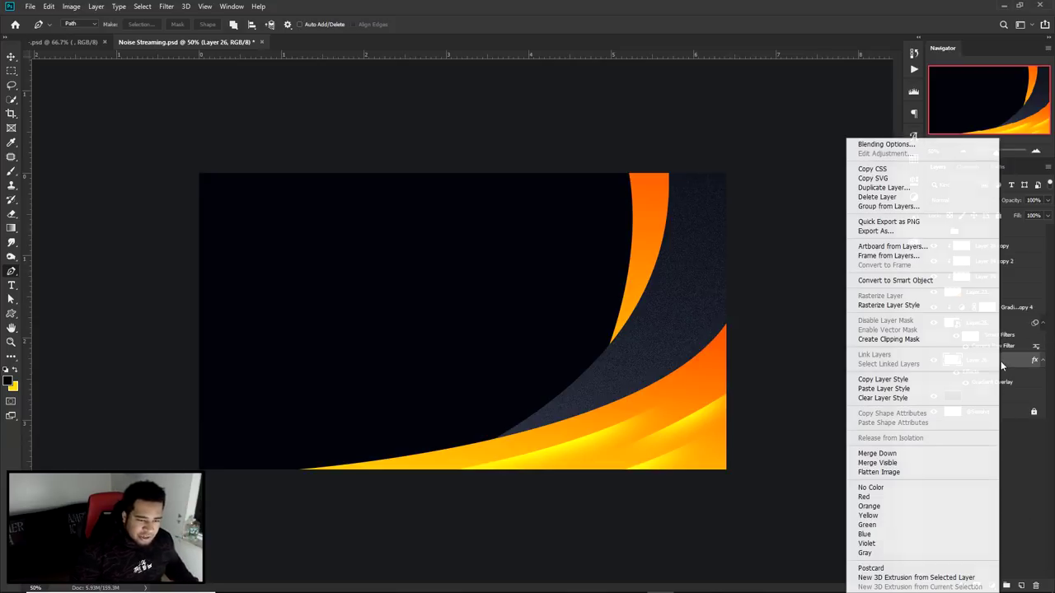
click(901, 306)
click(1021, 585)
right_click(993, 363)
click(888, 343)
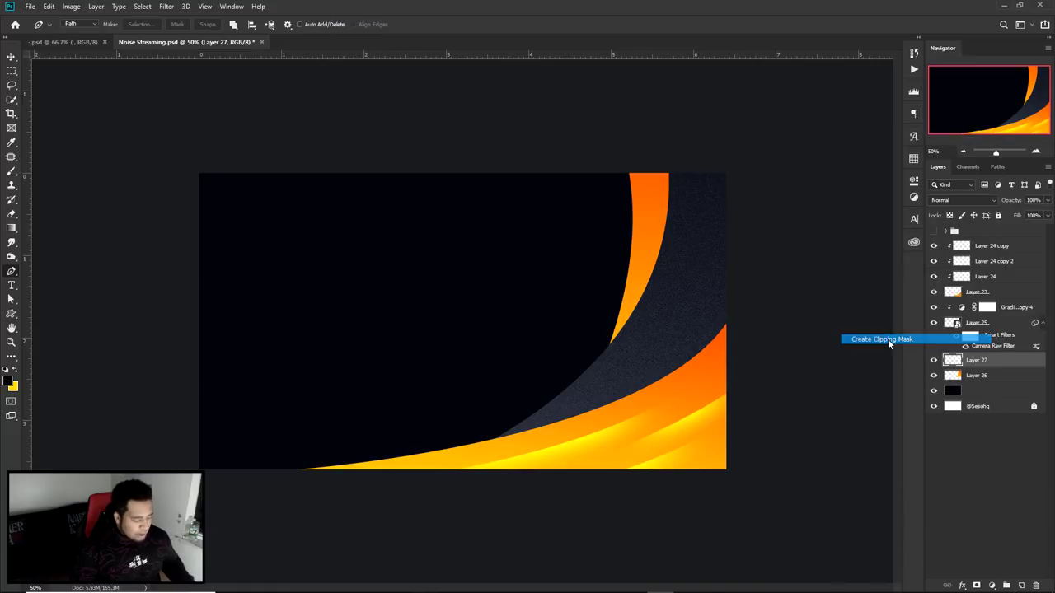
Step: Load Layer 26's shape as a selection and shift the outline right so its curved edge runs inside the upper orange swoosh
ctrl+click(952, 376)
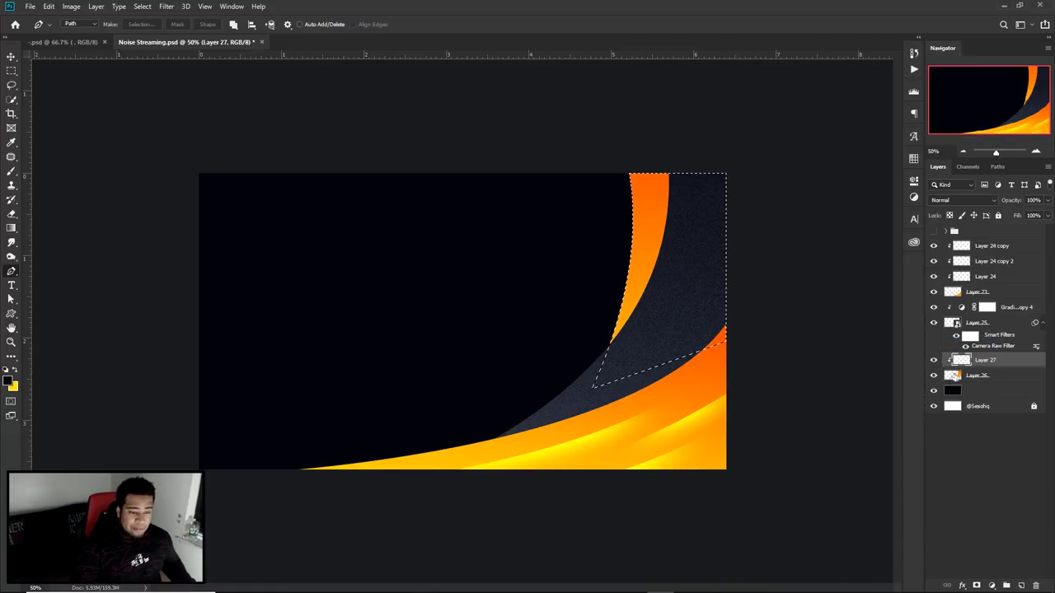
click(12, 71)
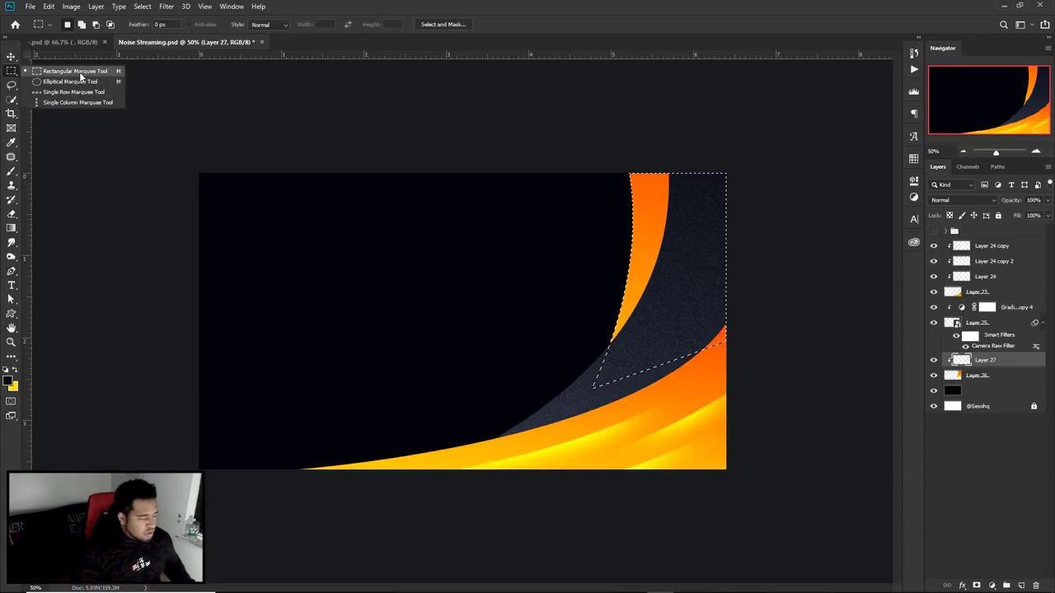
click(79, 72)
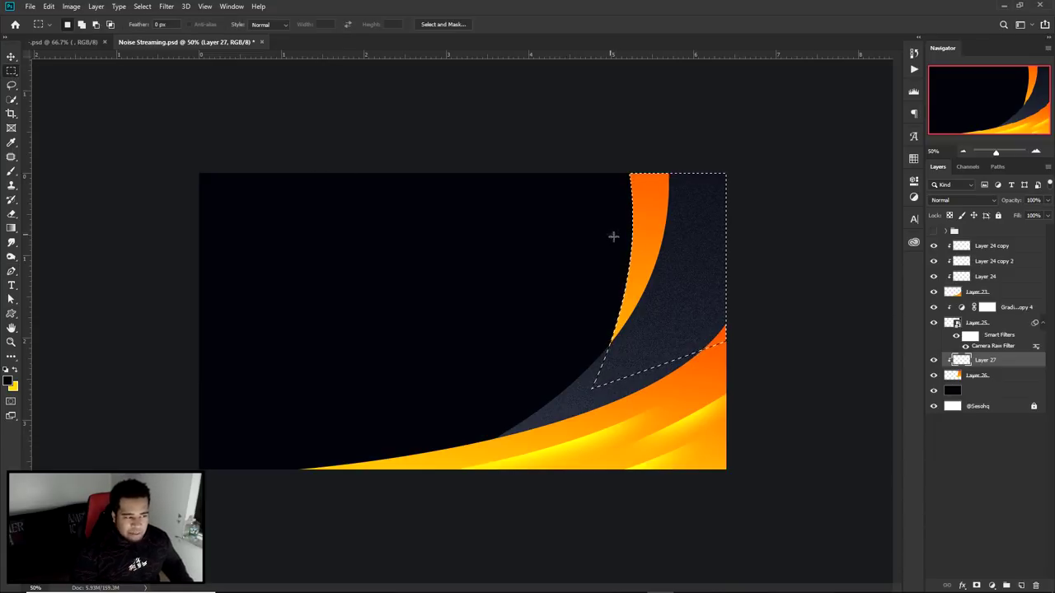
drag(646, 239, 667, 237)
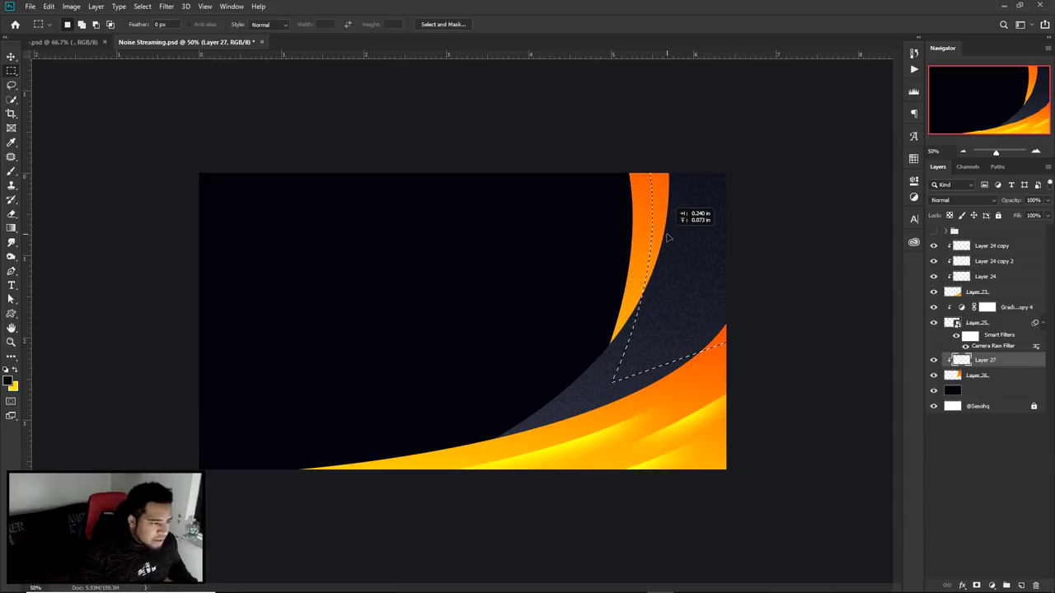
mouse_move(673, 234)
mouse_down()
mouse_move(676, 223)
mouse_move(669, 231)
mouse_up()
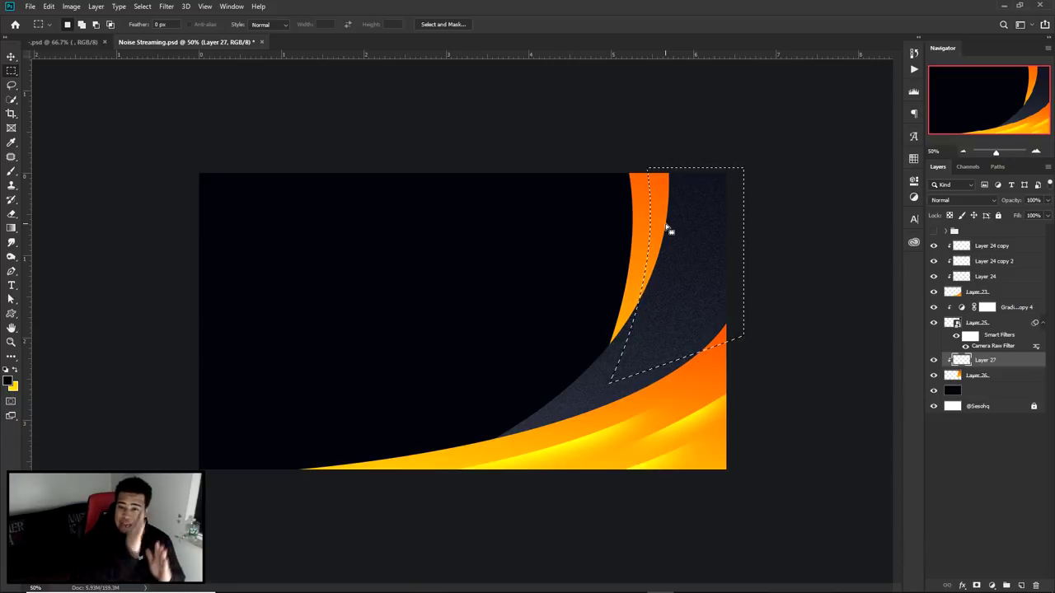
Step: Brush a soft white (ffffff) highlight on Layer 27 along the selection's curved edge inside the upper swoosh, and deselect
key(b)
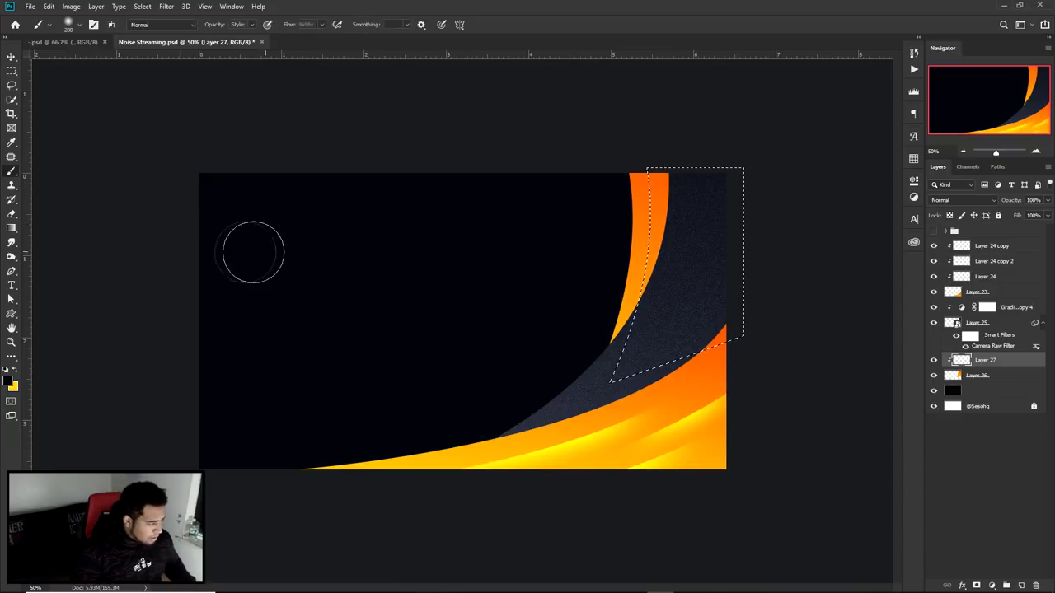
click(9, 378)
drag(624, 306, 582, 285)
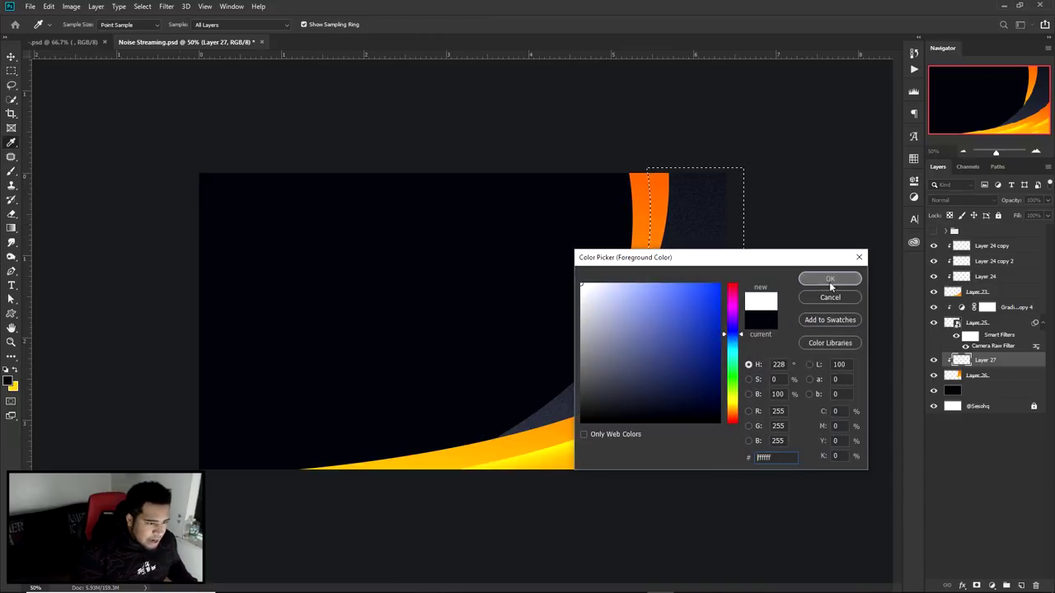
click(830, 279)
key(ctrl+plus)
drag(644, 261, 655, 87)
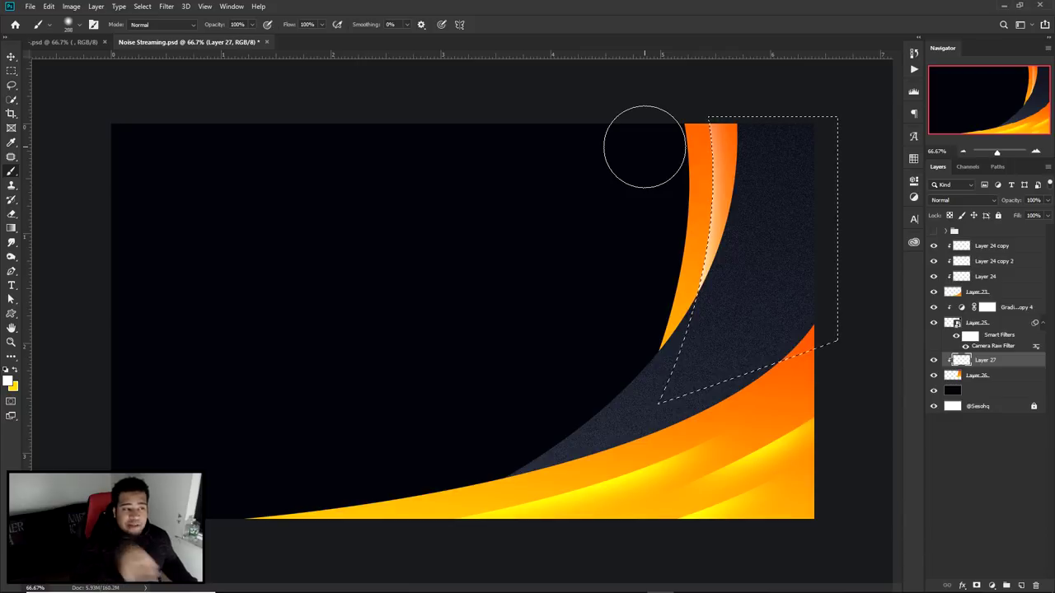
key(ctrl+d)
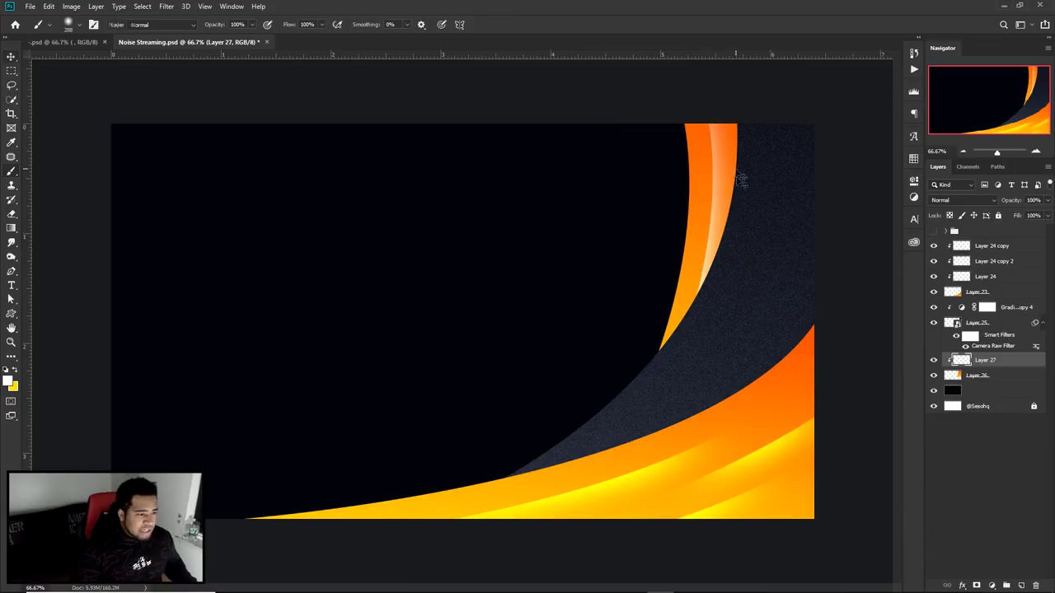
Step: Set the blend mode of Layer 27 to Overlay
key(v)
click(955, 200)
click(960, 332)
ctrl+click(697, 200)
key(e)
mouse_move(660, 141)
mouse_down()
mouse_move(625, 188)
mouse_move(668, 106)
mouse_move(626, 141)
mouse_move(644, 111)
mouse_up()
key(ctrl+z)
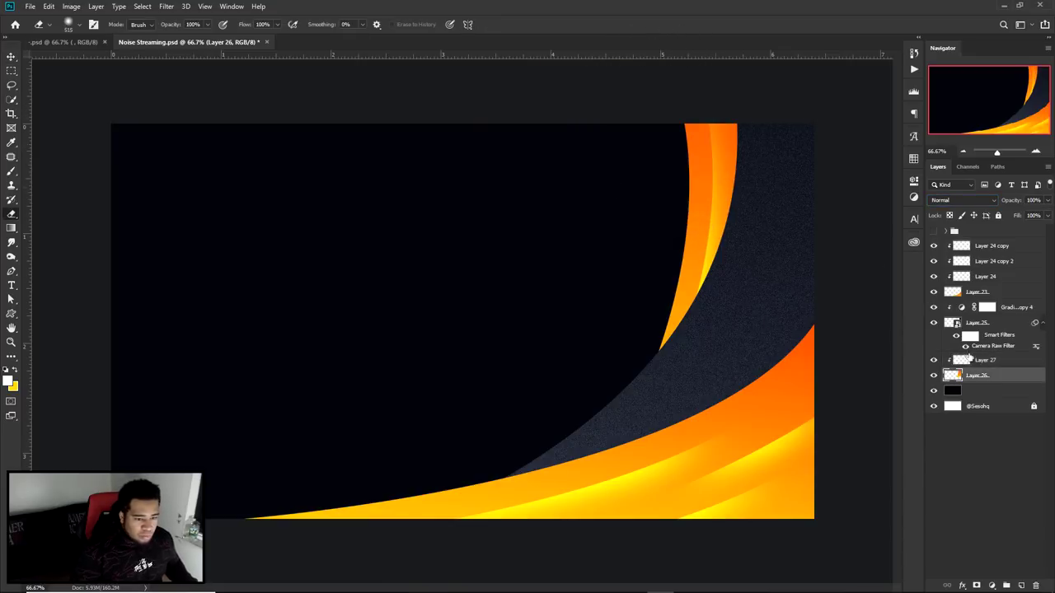
Step: Reselect Layer 27 and fade out the upper end of its highlight with the Eraser
click(934, 360)
click(933, 360)
click(985, 360)
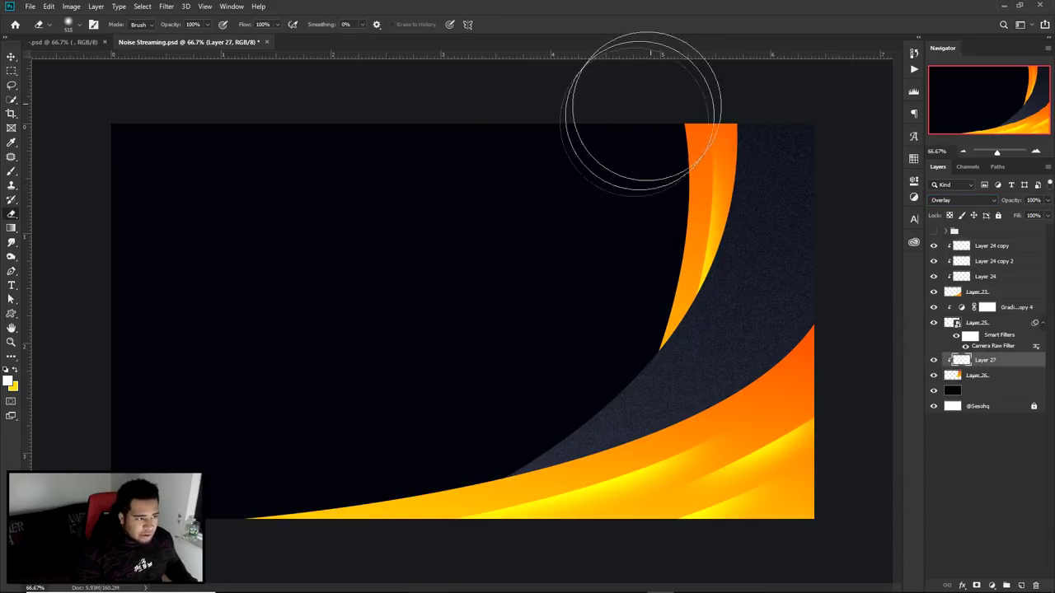
Step: Duplicate the Layer 27 highlight, offset the copy toward the swoosh's outer edge, and clip it to Layer 26
key(v)
drag(723, 247, 734, 242)
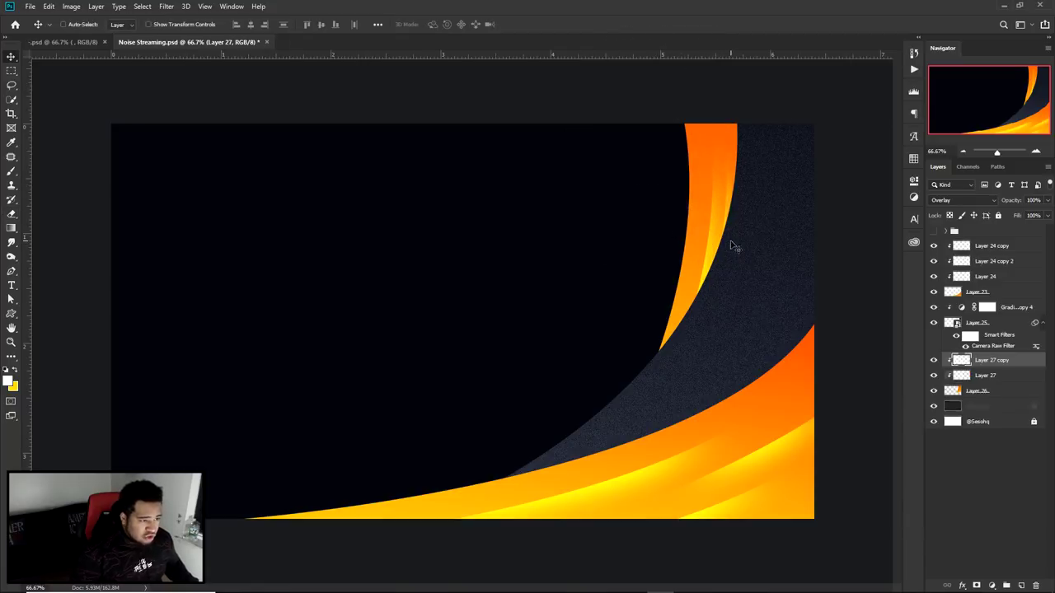
key(ctrl+j)
right_click(985, 361)
click(895, 339)
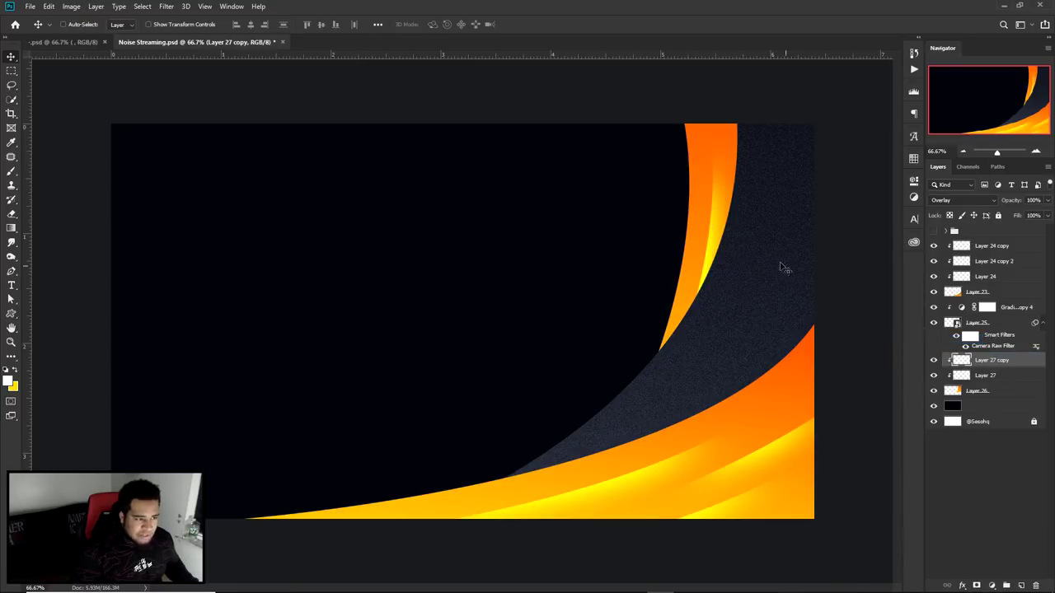
Step: Rotate the copied highlight about 4.6° and reposition it beside the original highlight in the upper swoosh
key(ctrl+t)
drag(758, 116, 762, 117)
key(Return)
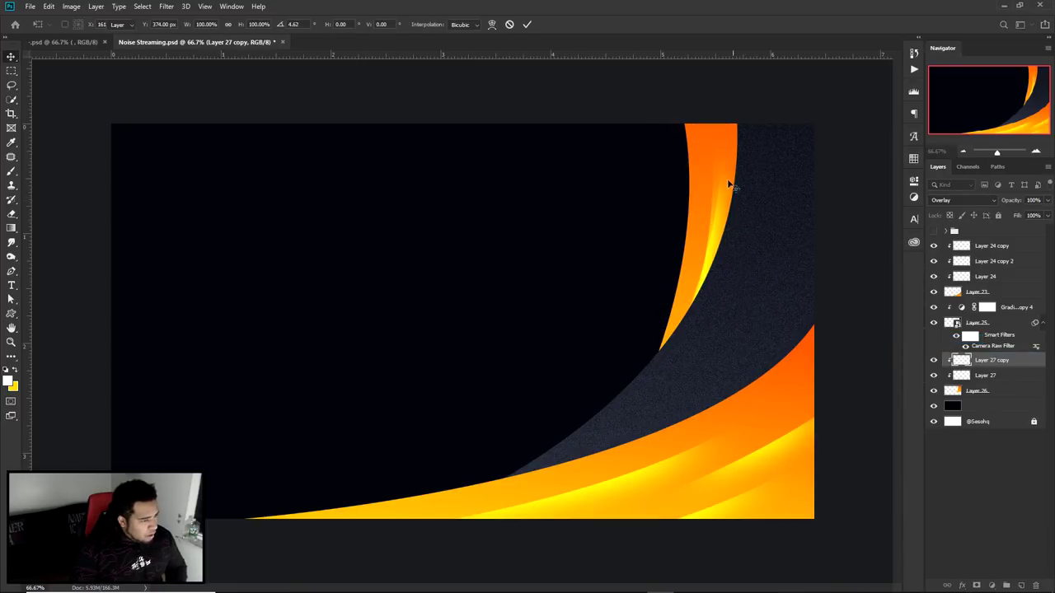
drag(729, 214, 720, 217)
key(ctrl+plus)
key(ctrl+minus)
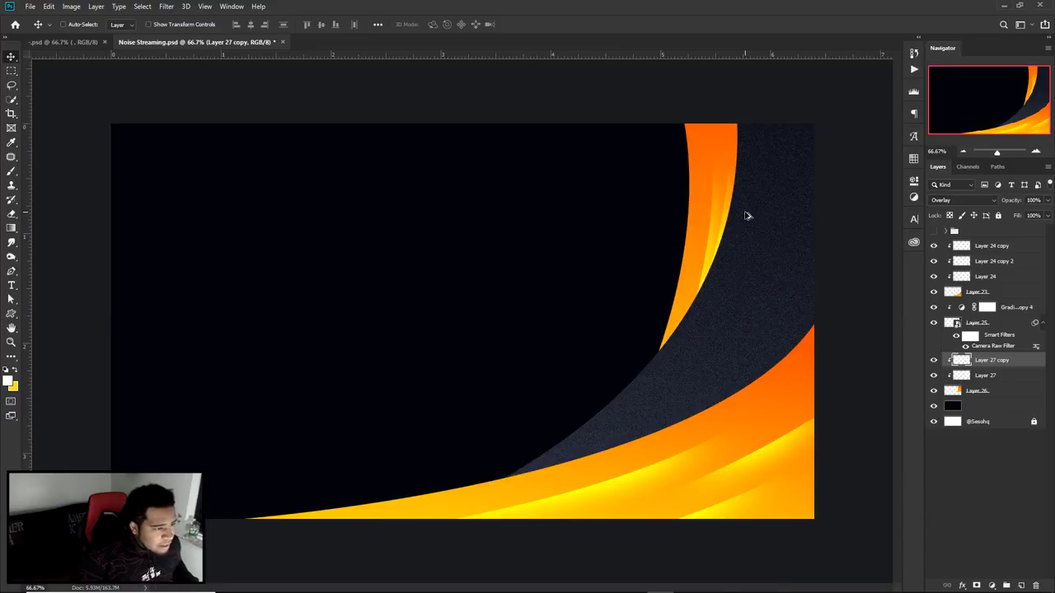
key(ctrl+minus)
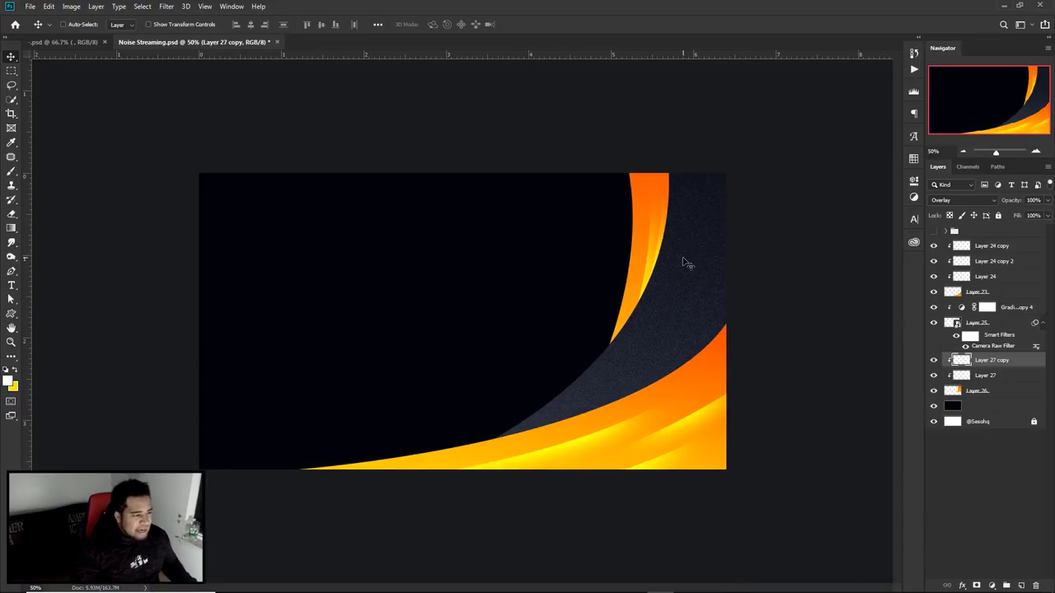
Step: Add a text layer reading STARTING in the Bebas Neue font at 50 pt
key(t)
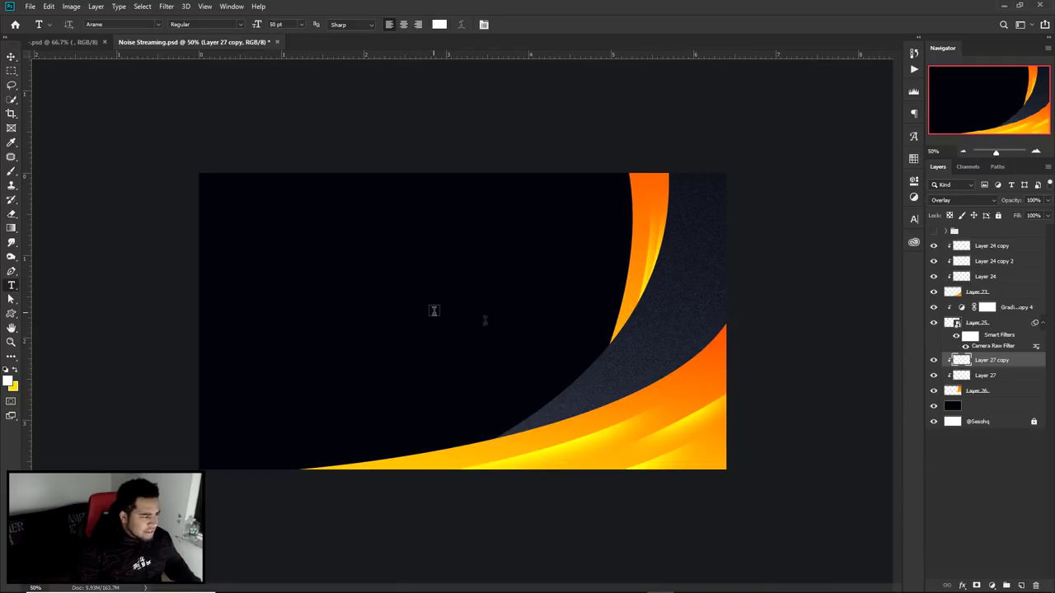
click(435, 311)
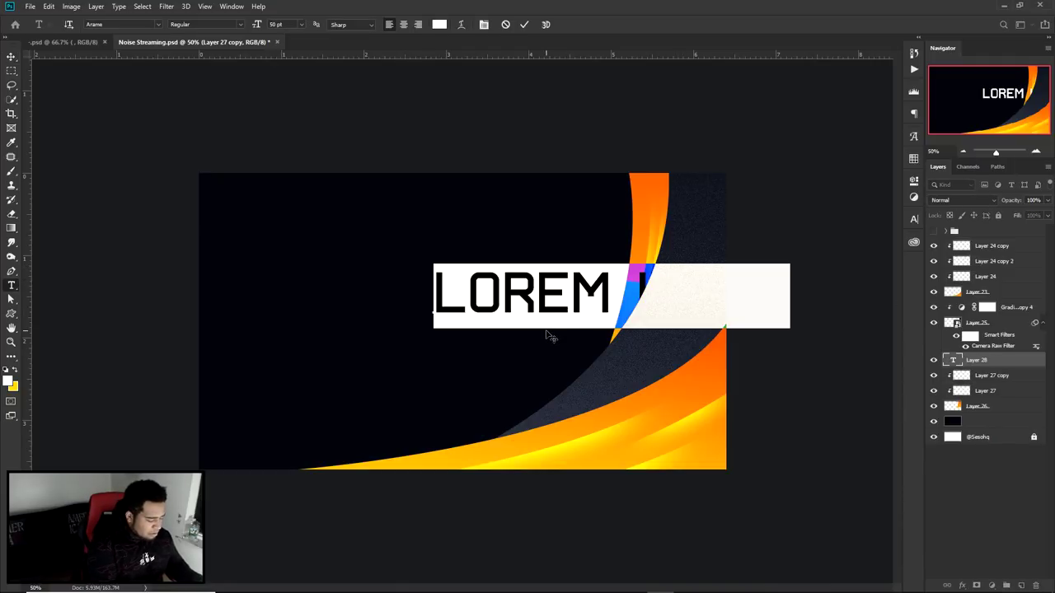
text(STARTIN)
key(ctrl+a)
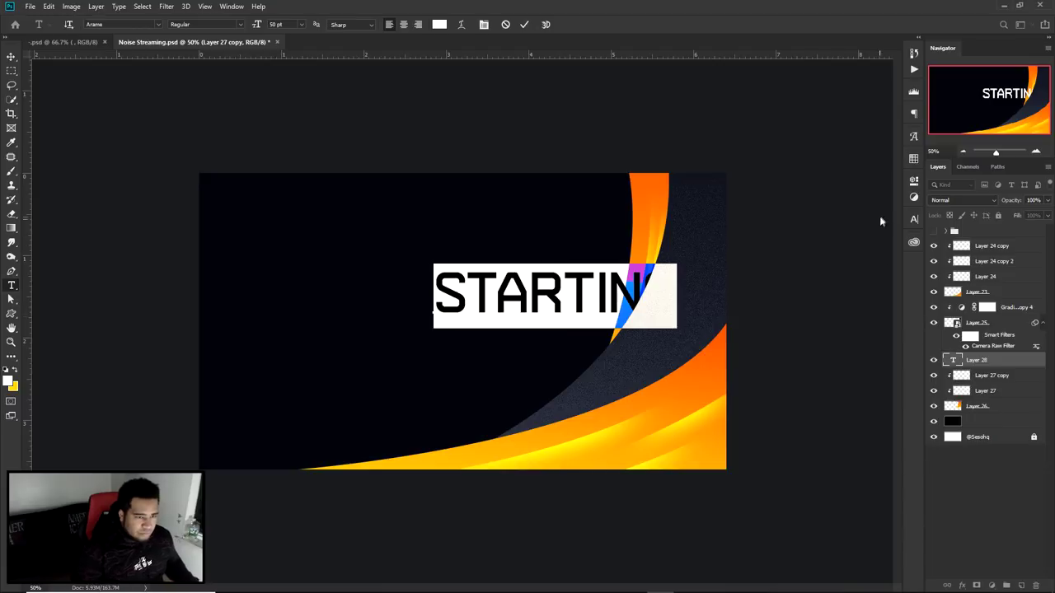
click(912, 221)
click(848, 239)
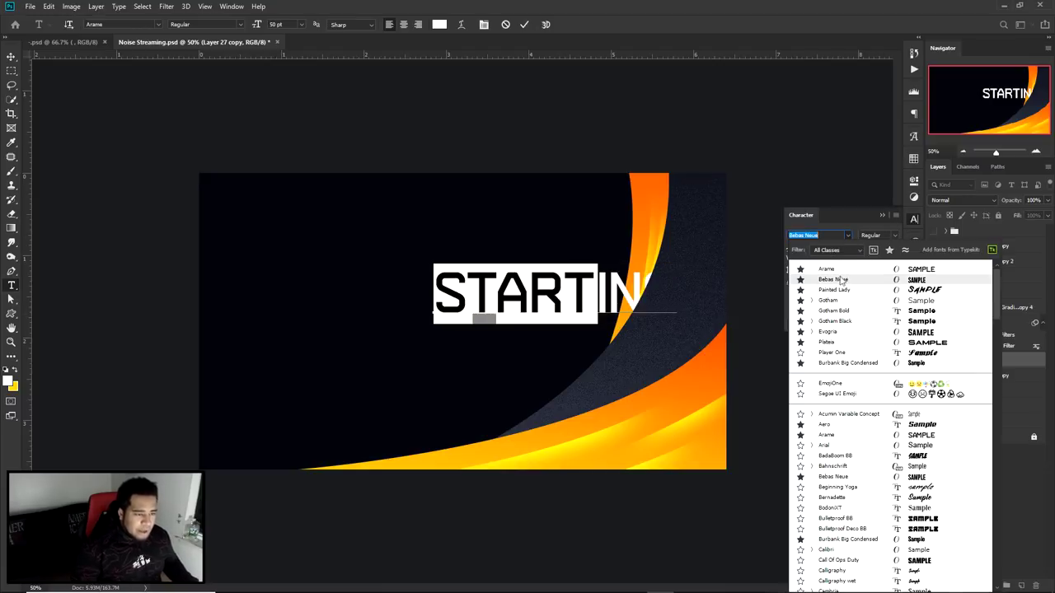
click(848, 280)
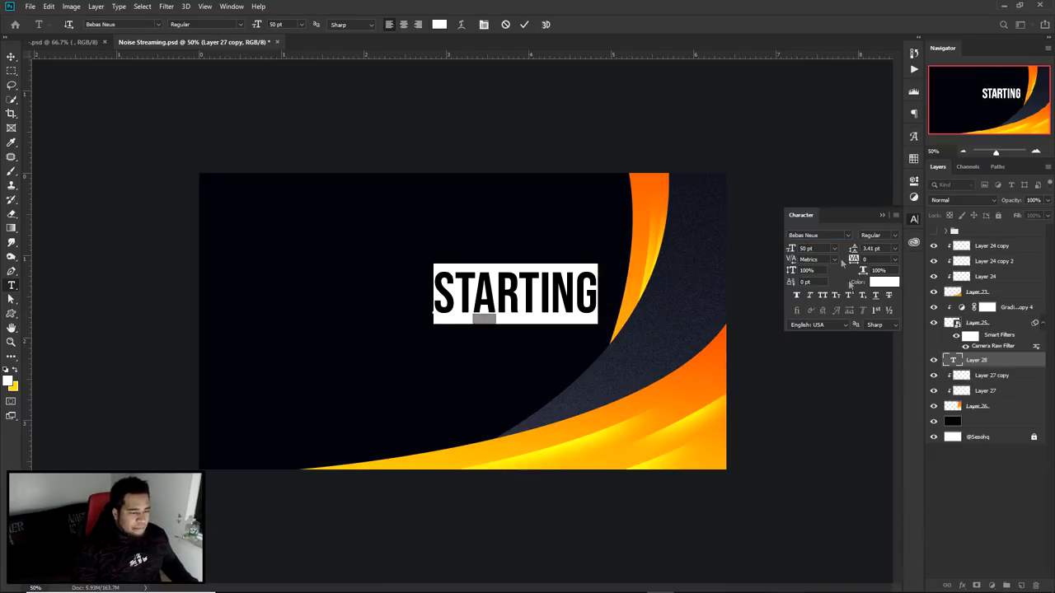
click(524, 24)
Step: Move the STARTING text near the middle of the canvas and place a vertical and a horizontal guide there
key(v)
drag(557, 326, 492, 346)
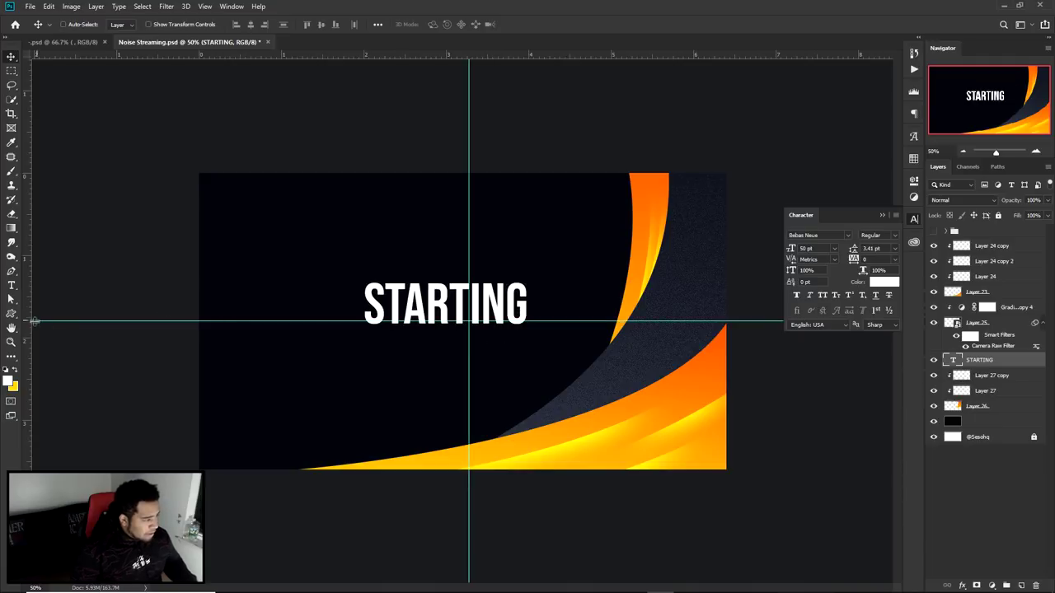
drag(496, 306, 504, 317)
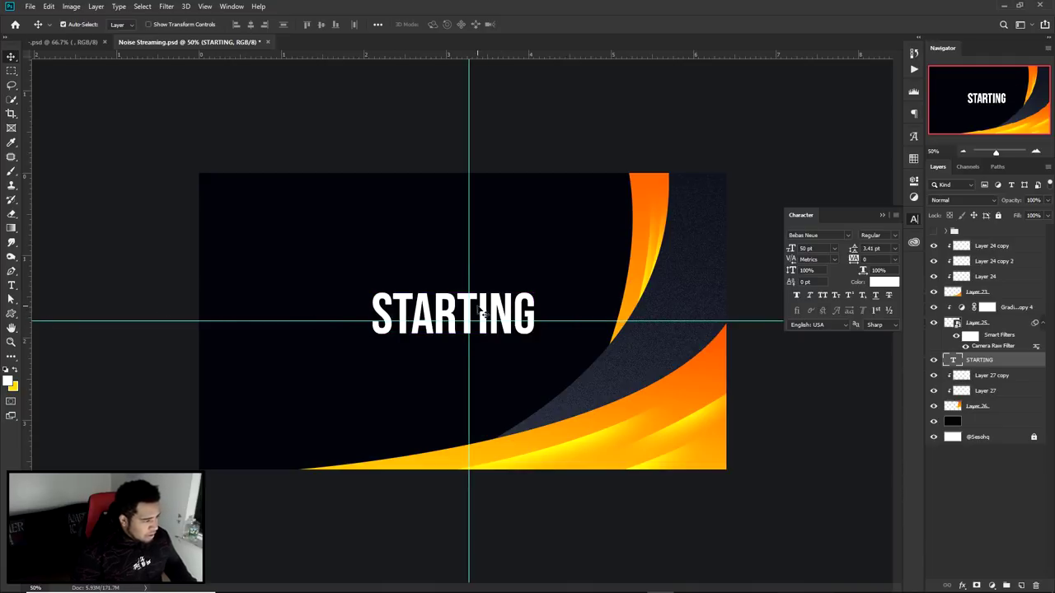
Step: Skew the STARTING text so its letters slant to the right
key(ctrl+t)
right_click(480, 309)
click(503, 345)
drag(537, 285, 535, 333)
key(Return)
Step: Create a matching slanted text line reading STREAM directly below STARTING
key(t)
double_click(500, 337)
text(SOON)
key(ctrl+a)
text(STREAM)
click(524, 24)
Step: Reduce the STREAM text to 9 pt and move it close beneath STARTING
click(834, 248)
click(815, 272)
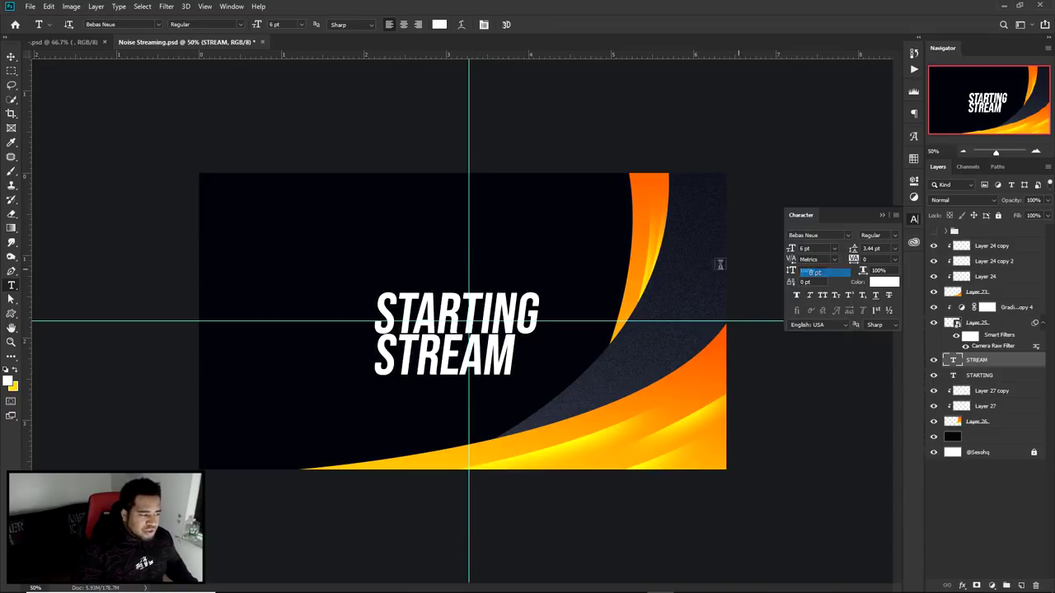
key(v)
drag(419, 360, 449, 344)
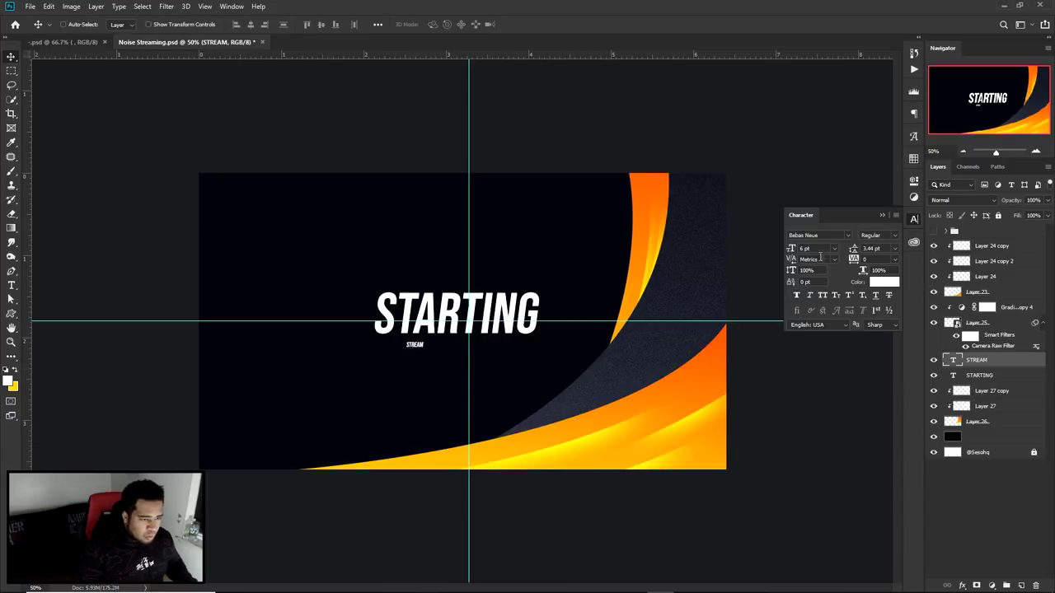
key(Up)
key(Up)
key(Return)
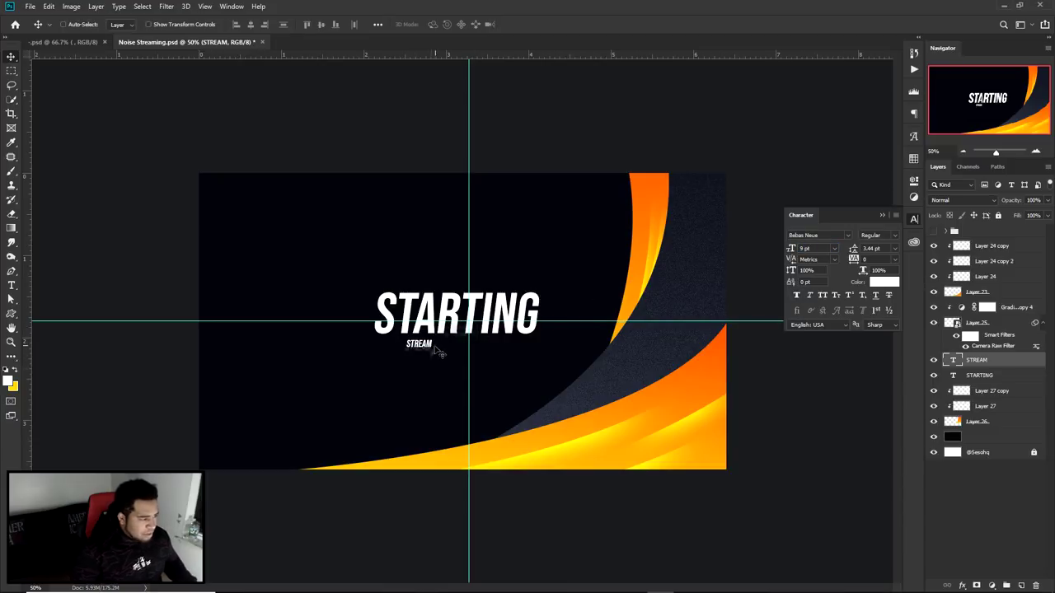
click(831, 249)
Step: Set the STREAM text's tracking to 1080 and align it under the first letters of STARTING
click(871, 259)
text(340)
key(Return)
drag(854, 258, 881, 259)
drag(553, 363, 531, 358)
double_click(527, 321)
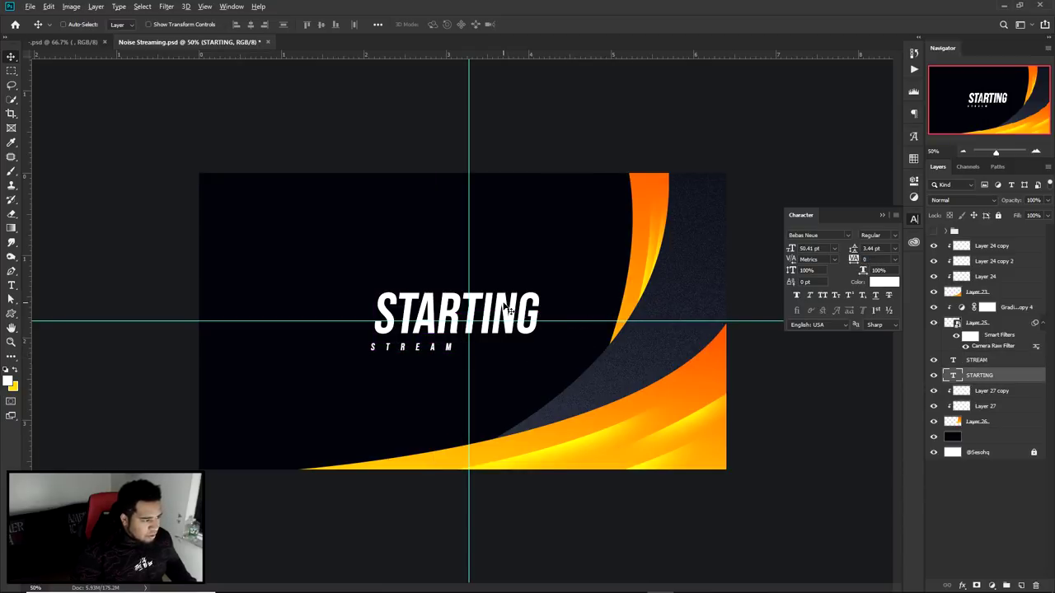
key(ctrl+Return)
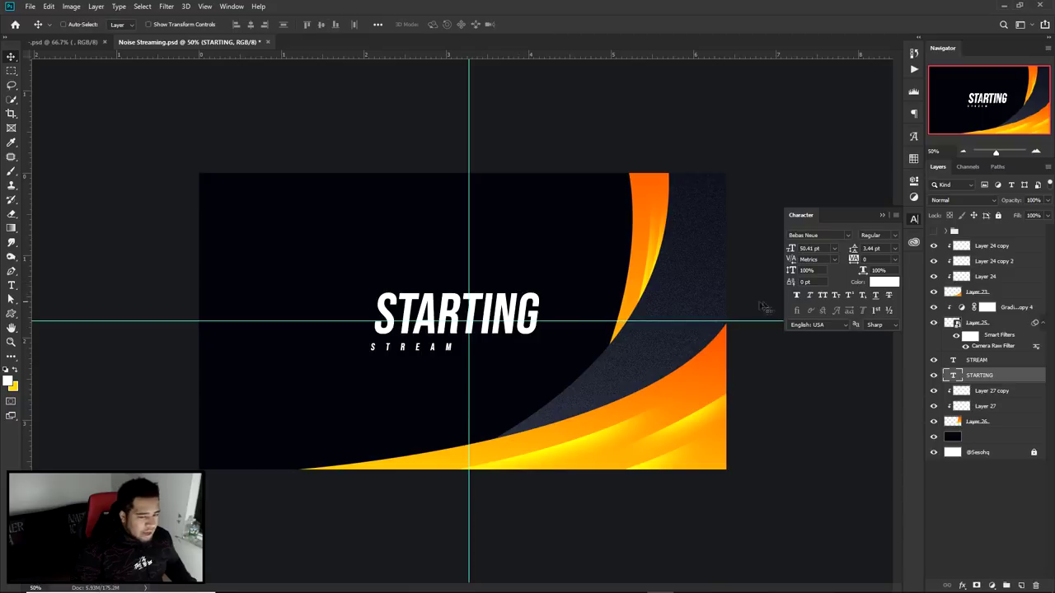
Step: Add a text layer reading SOON below STARTING and set its font to Arame
click(494, 367)
text(SOON)
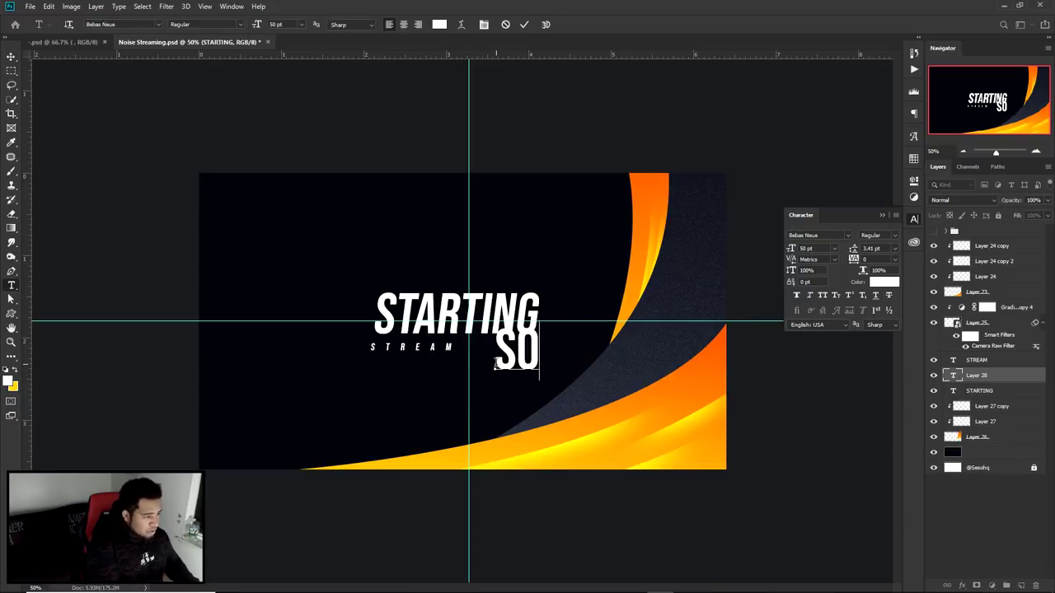
click(847, 235)
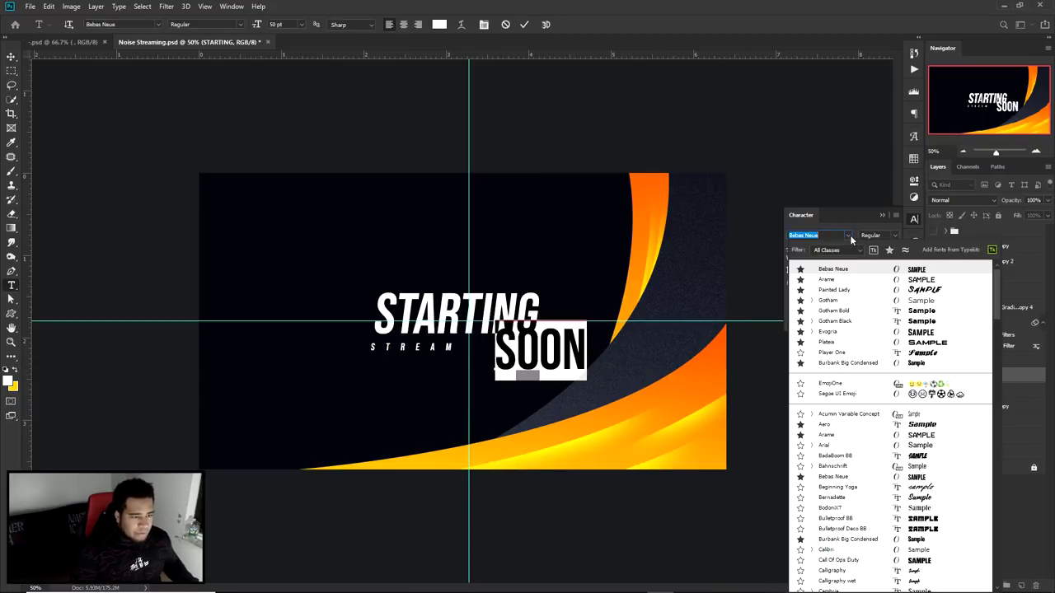
click(816, 280)
click(520, 24)
Step: Scale the SOON text down to about 28 pt and place it under the end of STARTING, beside STREAM
key(ctrl+t)
drag(632, 321, 561, 347)
key(Return)
Step: Enlarge the STARTING text so it extends past the lines below, and move STREAM slightly lower beside SOON
scroll(494, 334, up, 2)
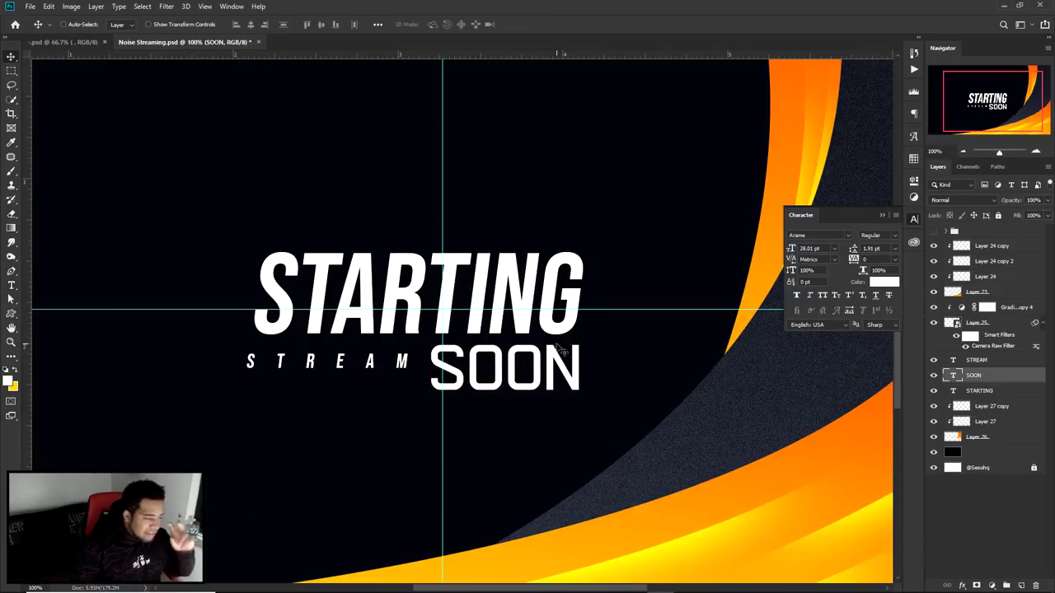
ctrl+click(560, 258)
key(ctrl+t)
drag(591, 234, 622, 205)
key(Return)
drag(576, 318, 556, 331)
drag(389, 356, 404, 381)
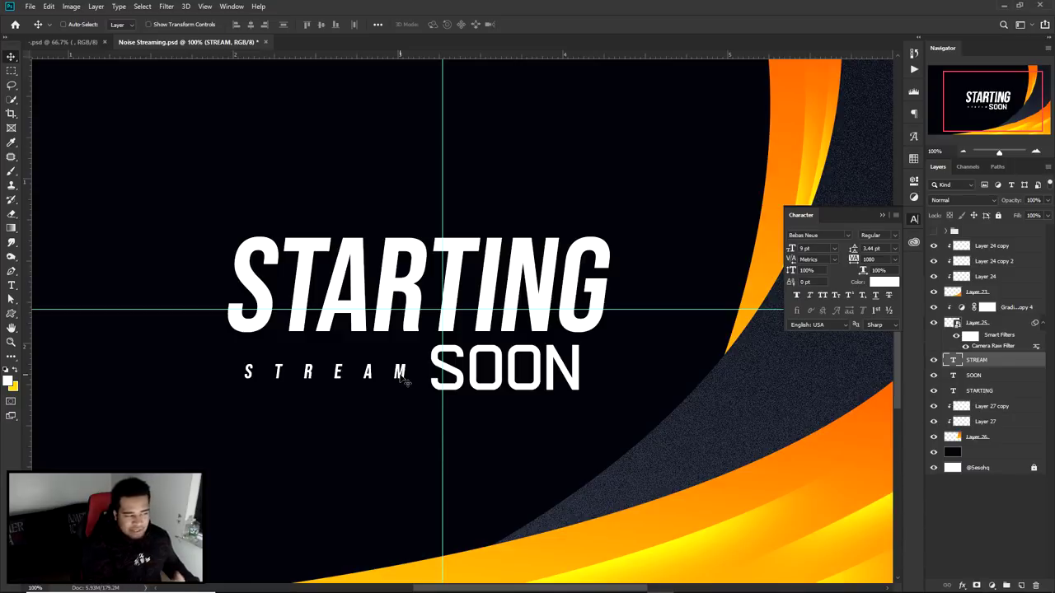
Step: Enlarge the SOON text to about 34.5 pt and shift it to line up with the end of STARTING
ctrl+click(438, 369)
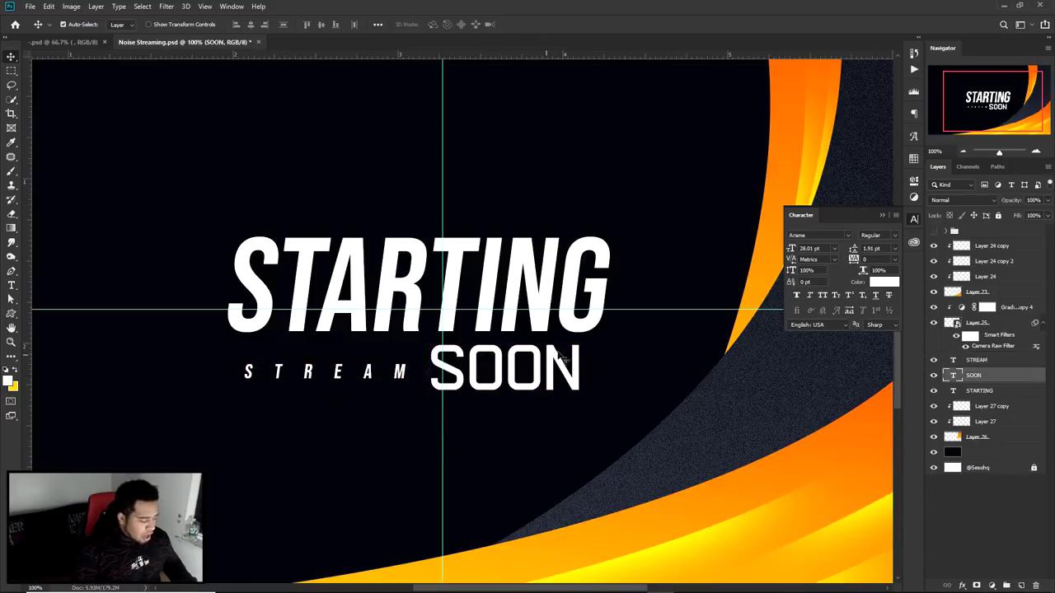
key(ctrl+t)
drag(581, 339, 602, 328)
key(Return)
drag(566, 363, 570, 363)
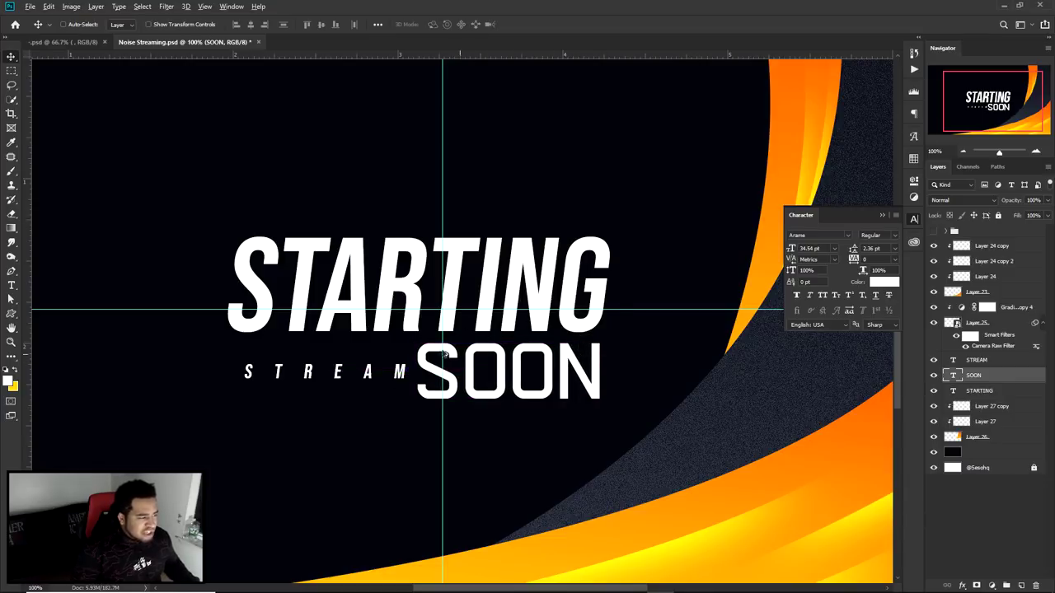
key(ctrl+minus)
key(ctrl+minus)
key(ctrl+plus)
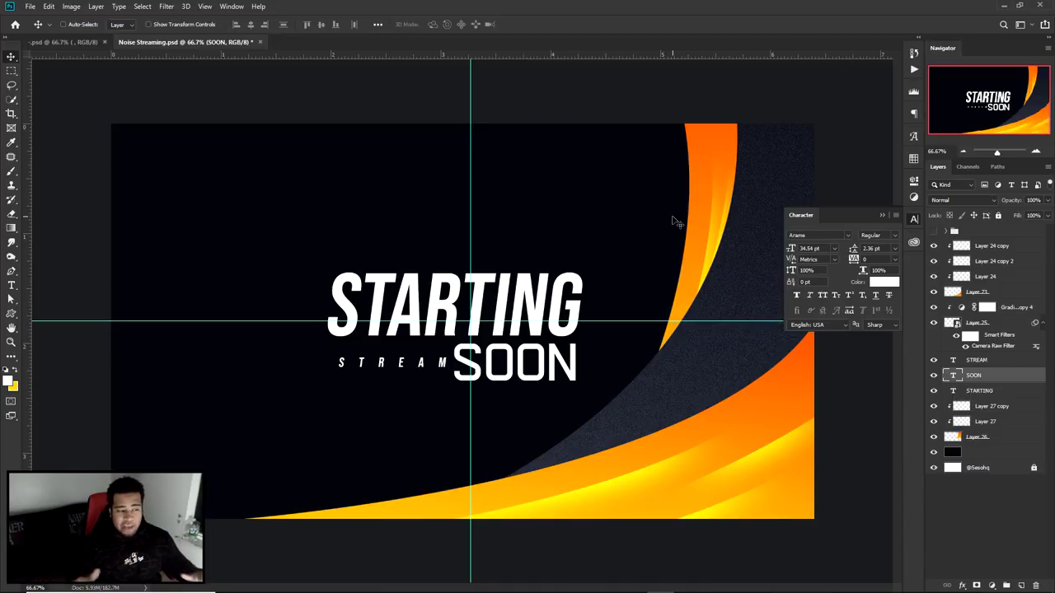
Step: Add a linear orange-to-yellow gradient overlay to the STREAM text and hide the guides
drag(536, 285, 278, 350)
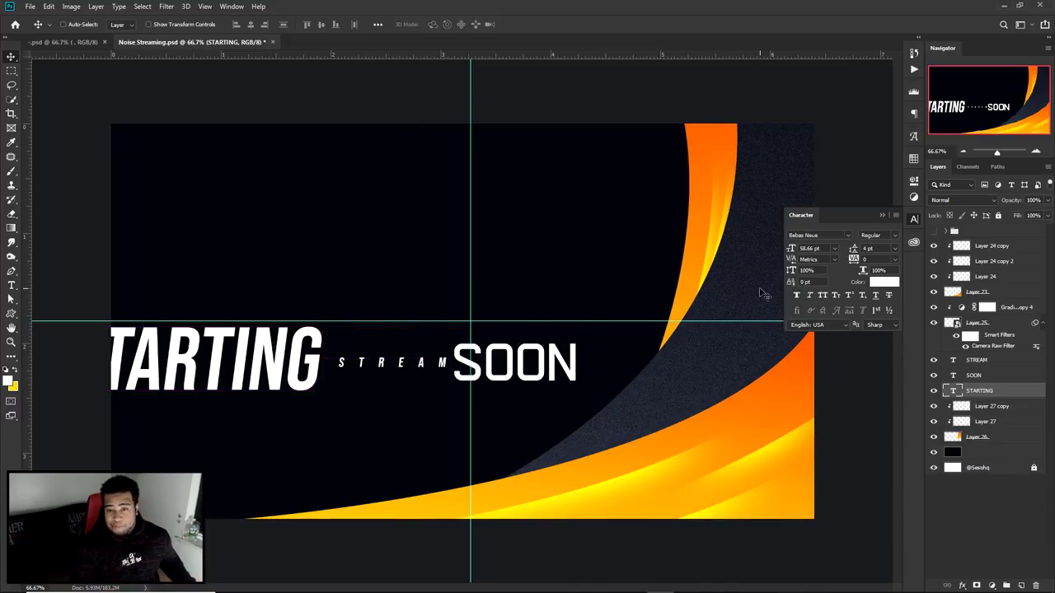
key(ctrl+z)
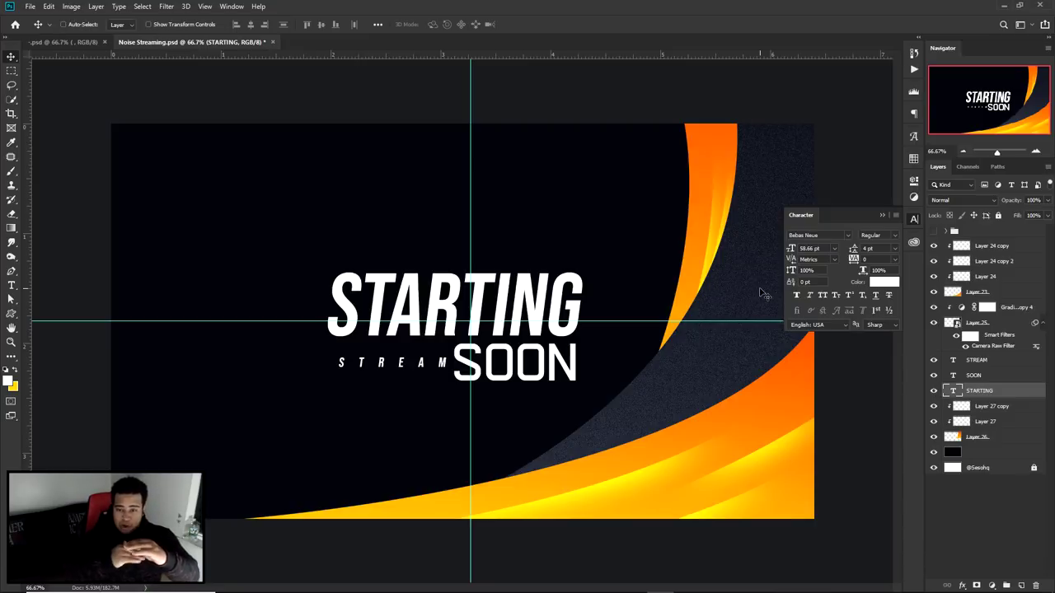
ctrl+click(437, 362)
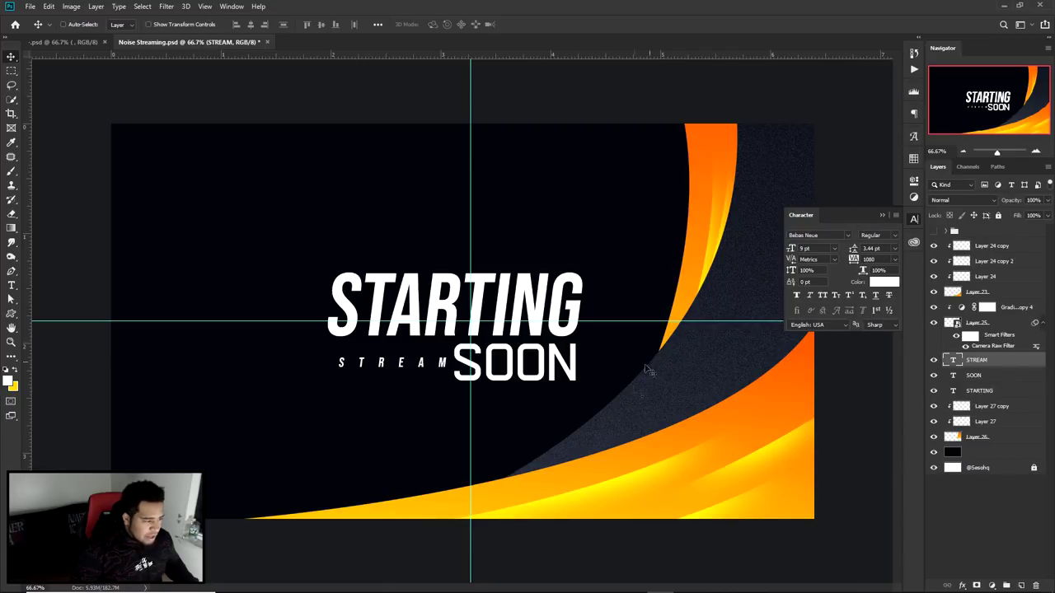
double_click(1017, 363)
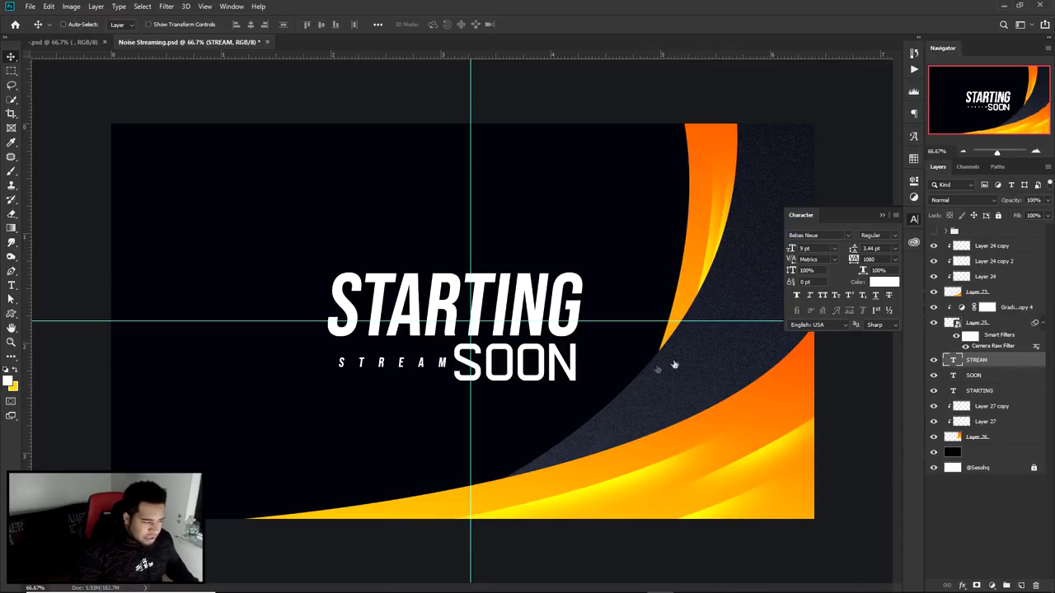
click(611, 364)
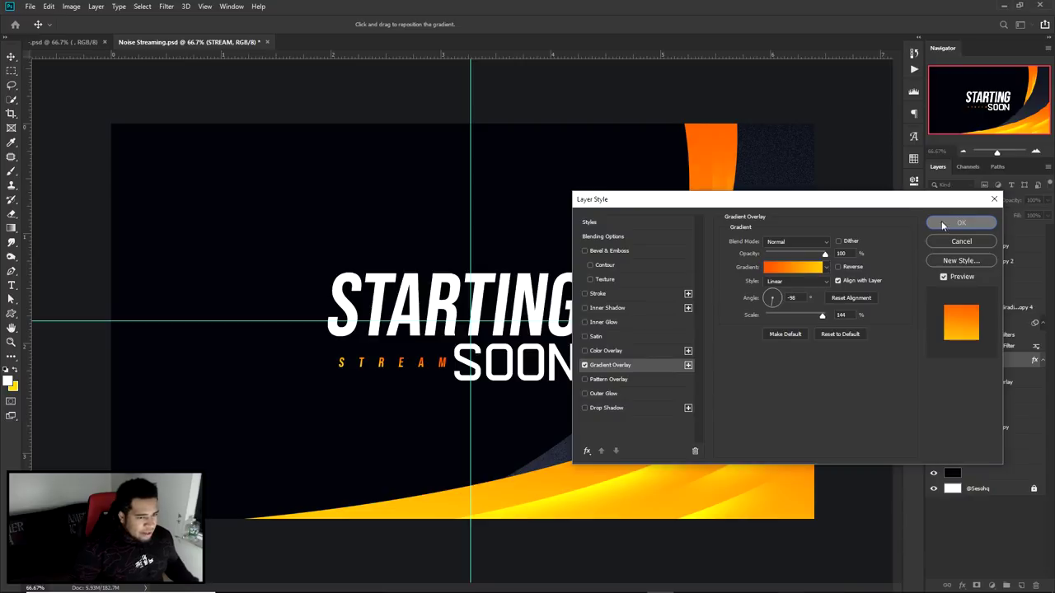
key(Return)
key(ctrl+semicolon)
click(895, 208)
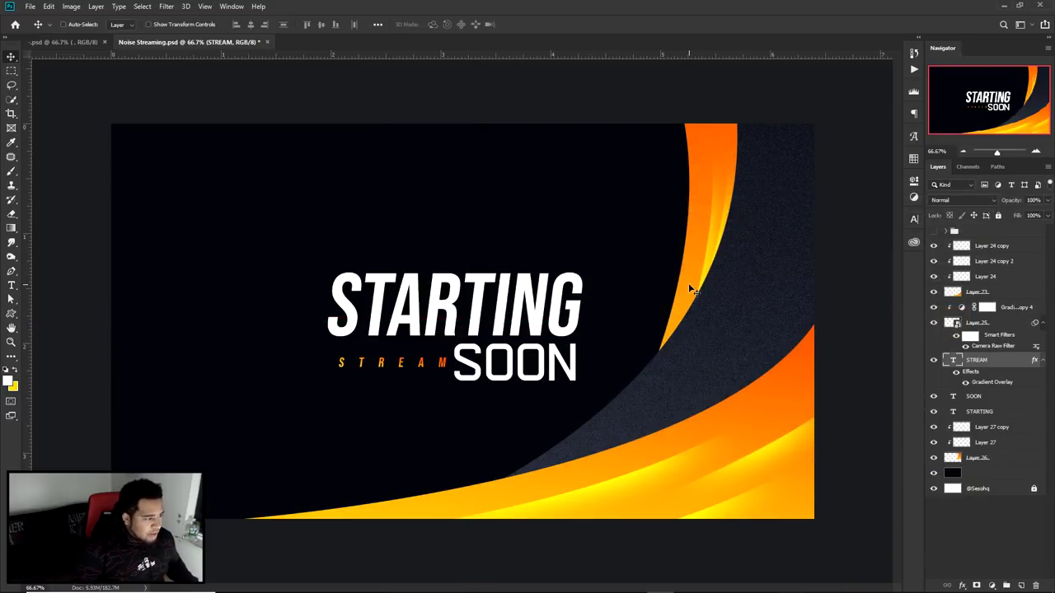
scroll(440, 371, up, 1)
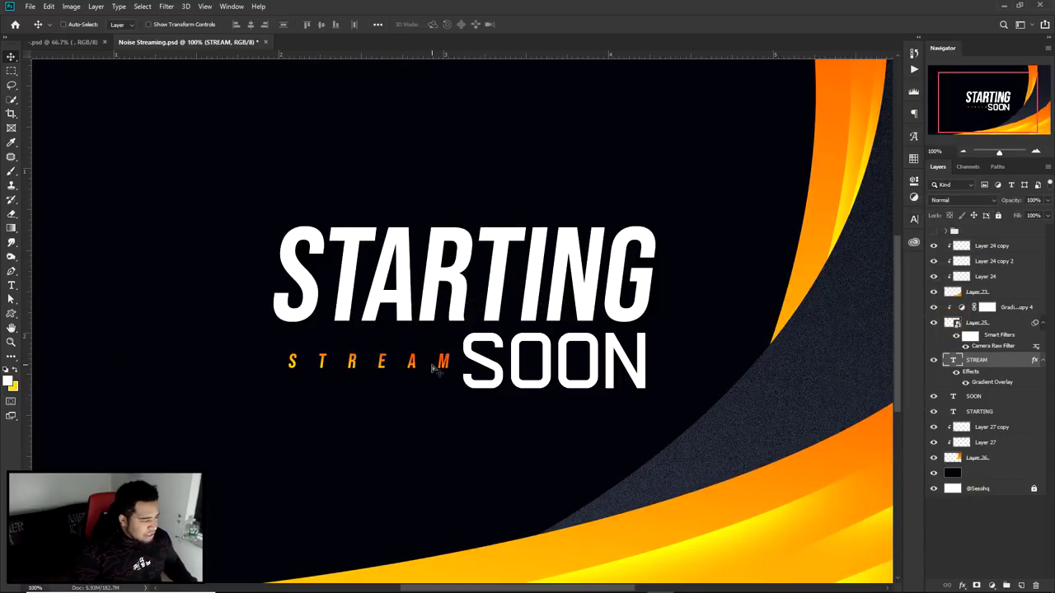
scroll(435, 371, down, 1)
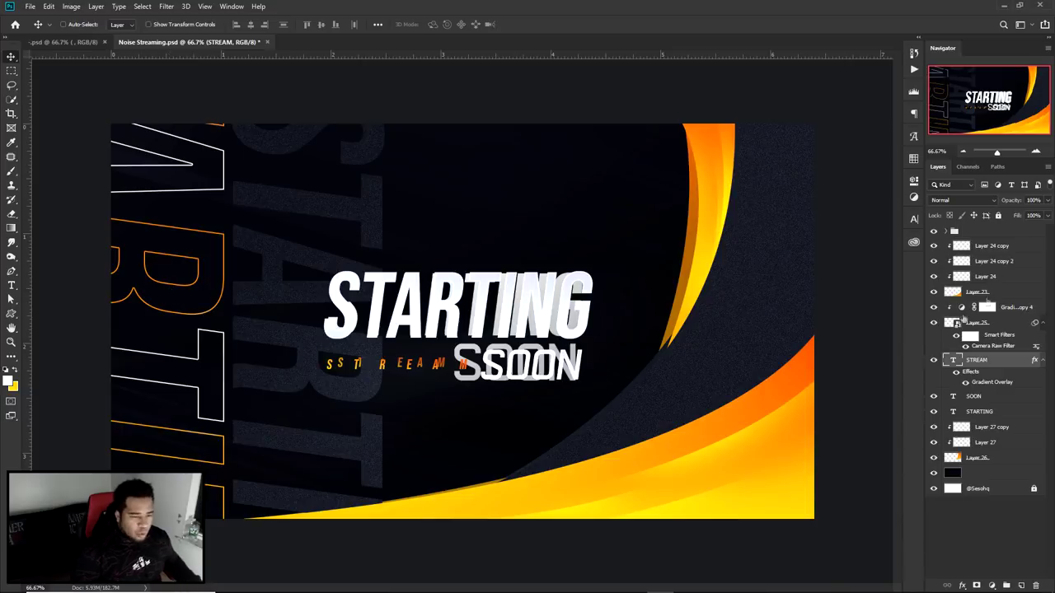
Step: Hide the reference group, duplicate the STARTING text toward the canvas's upper left, and rotate the copy 90° clockwise
click(934, 233)
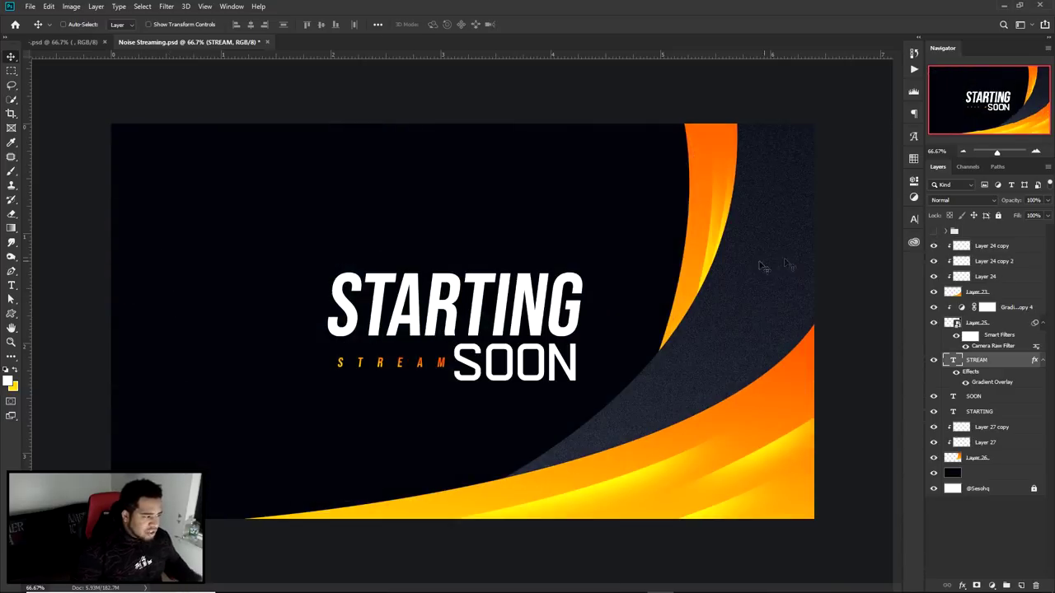
ctrl+click(501, 309)
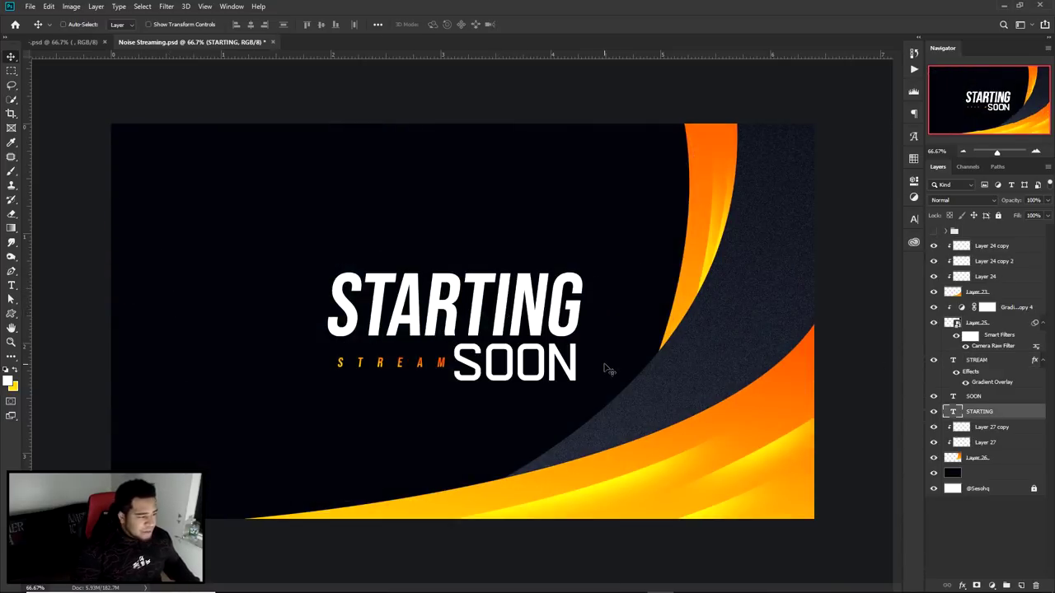
drag(606, 369, 445, 300)
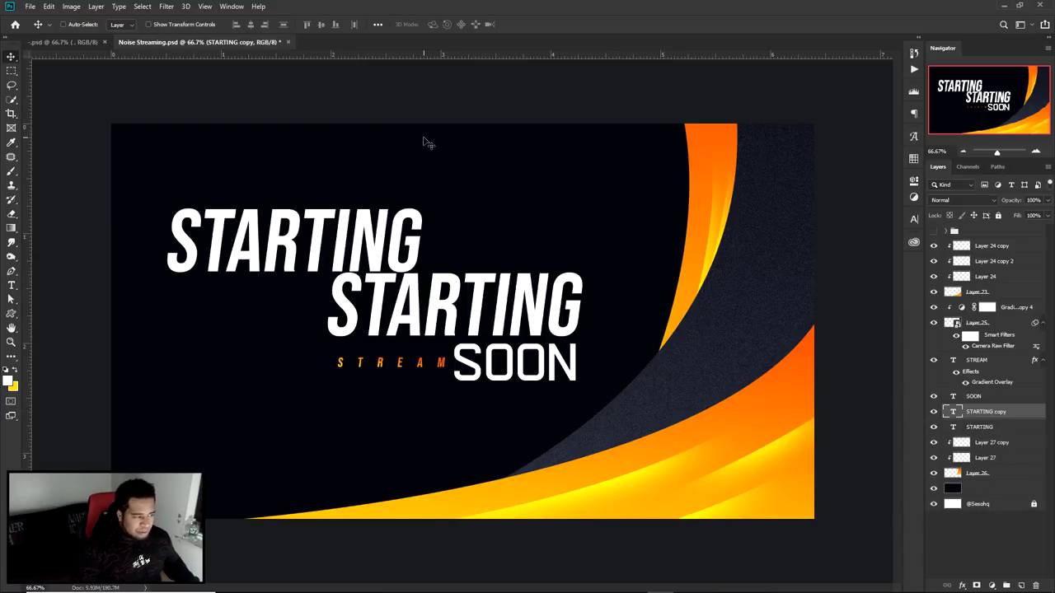
key(ctrl+t)
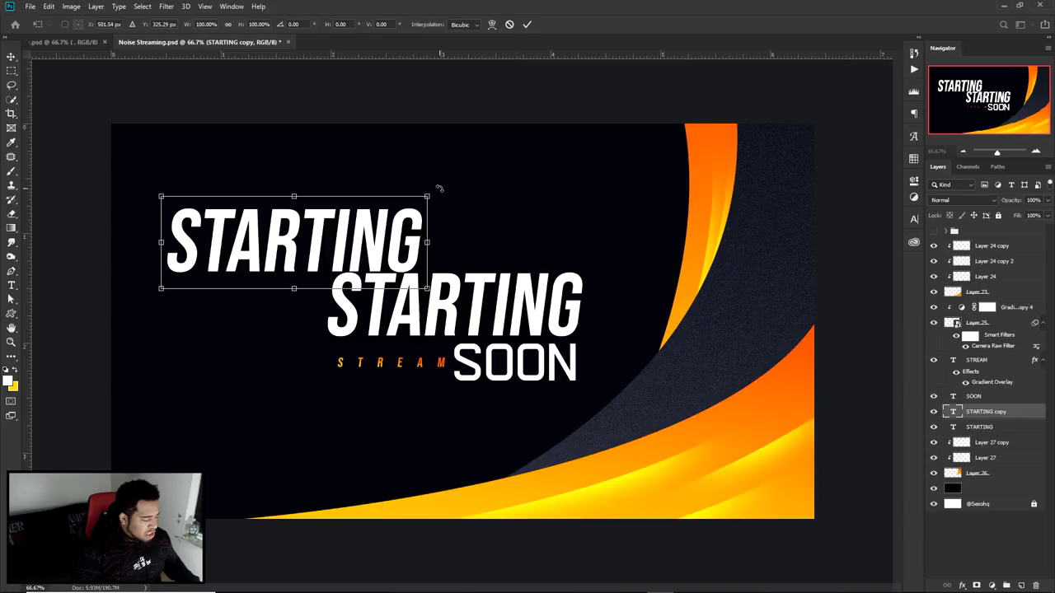
drag(437, 192, 345, 370)
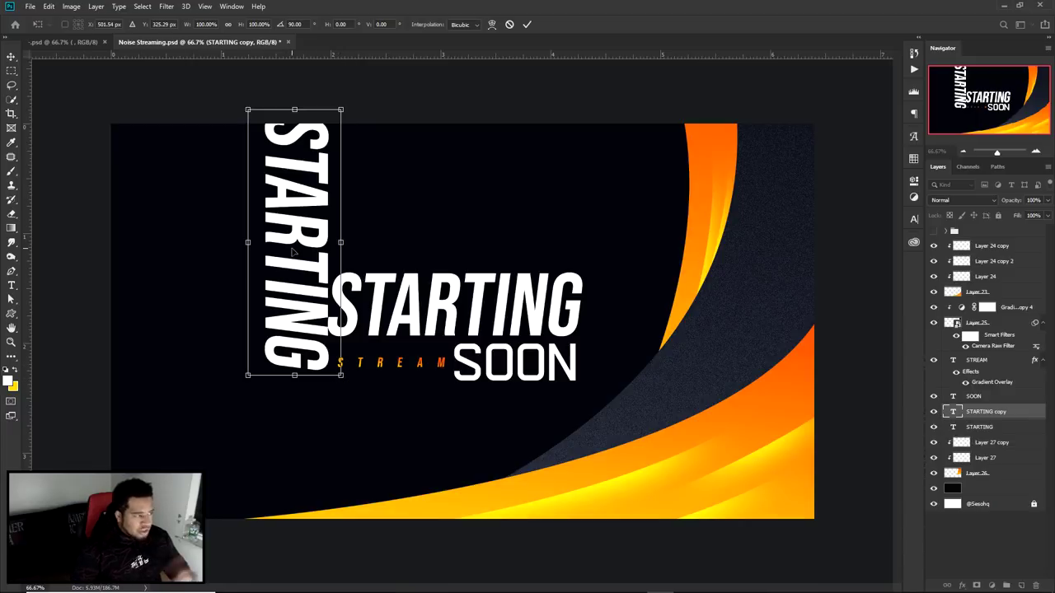
Step: Enlarge the vertical STARTING copy to span the full canvas height and place it along the canvas's left edge
drag(340, 375, 382, 438)
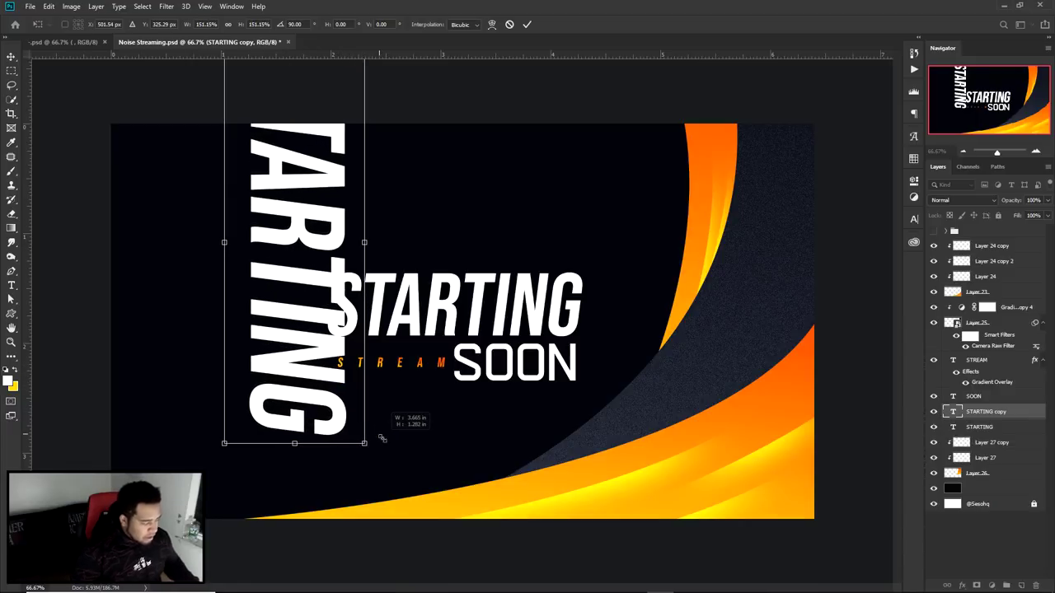
key(Return)
drag(325, 284, 191, 357)
key(ctrl+t)
drag(231, 123, 294, 84)
key(Return)
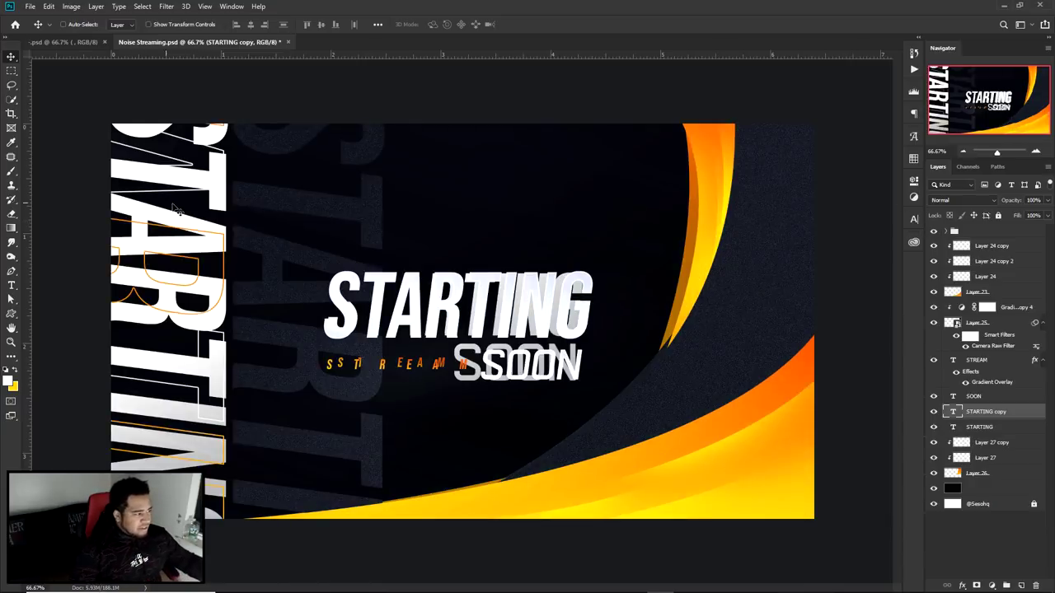
Step: Hide the reference group, scale the vertical STARTING copy to about 97.5%, and shift it slightly left
click(934, 232)
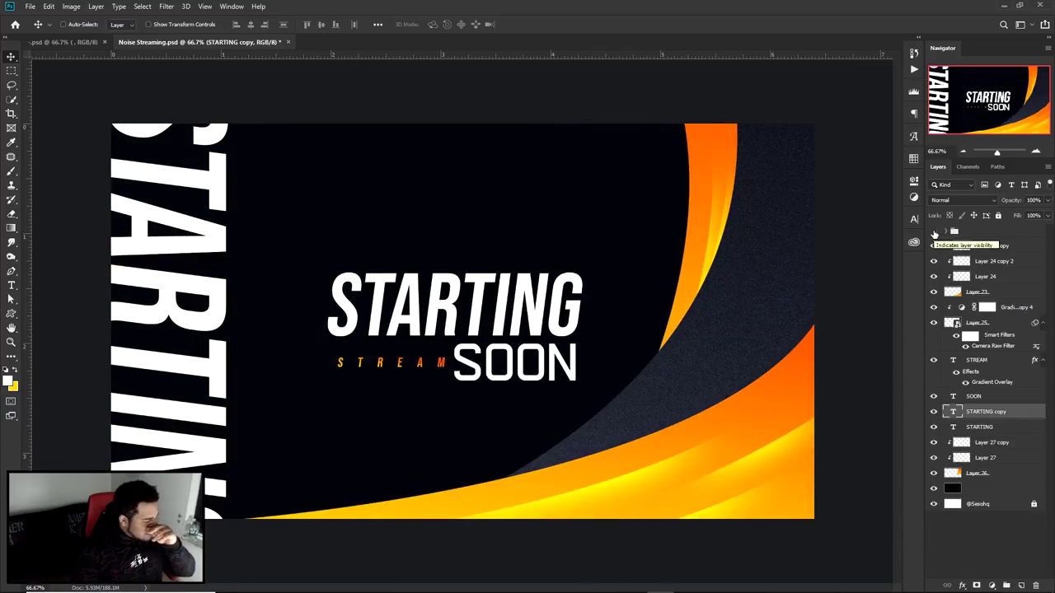
key(ctrl+t)
mouse_move(251, 72)
mouse_down()
mouse_move(229, 107)
mouse_move(248, 28)
mouse_move(262, 85)
mouse_up()
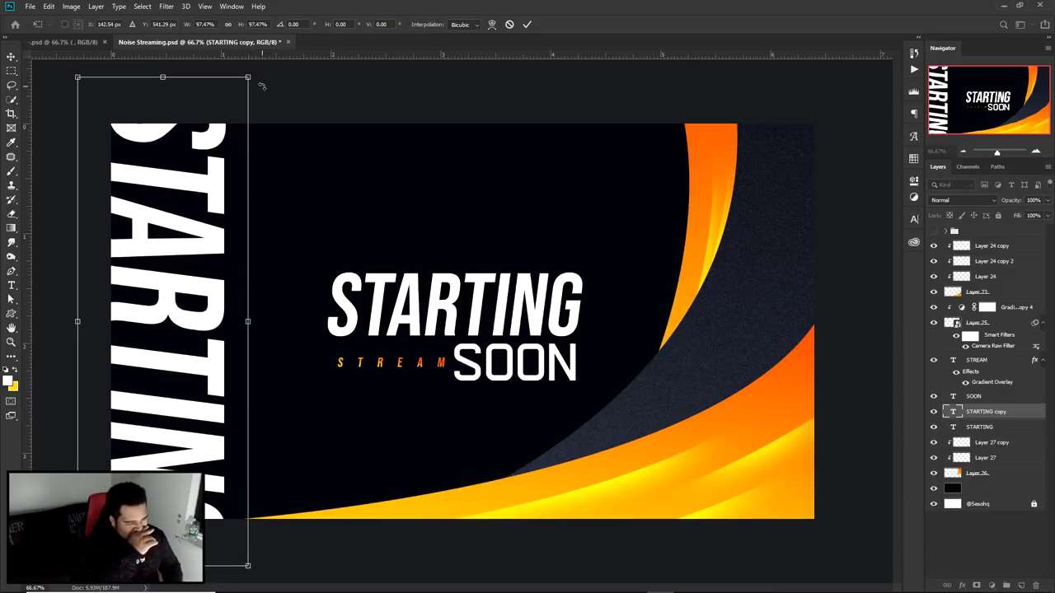
key(Return)
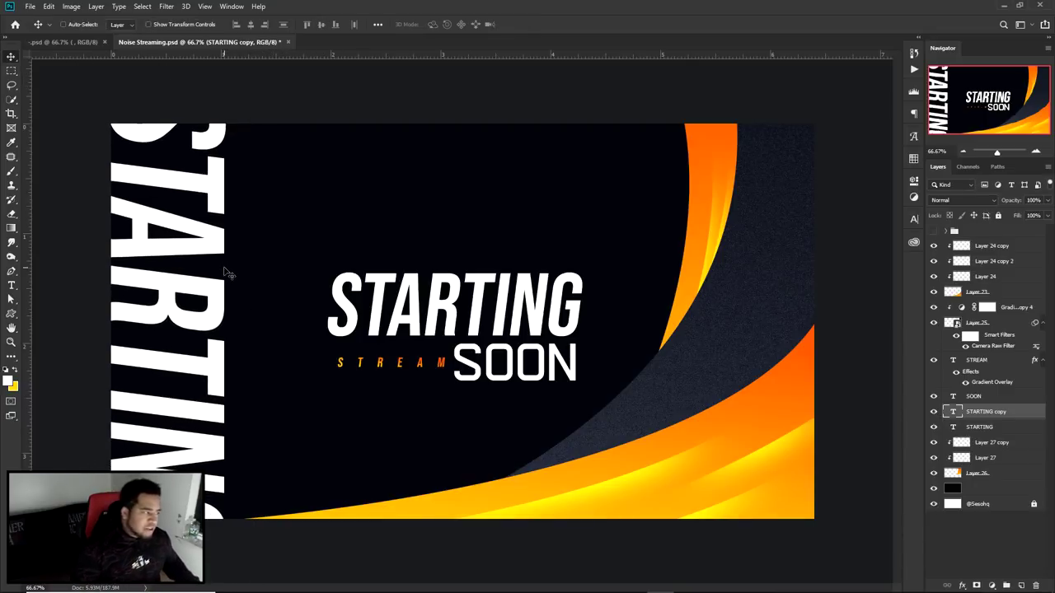
drag(229, 281, 216, 281)
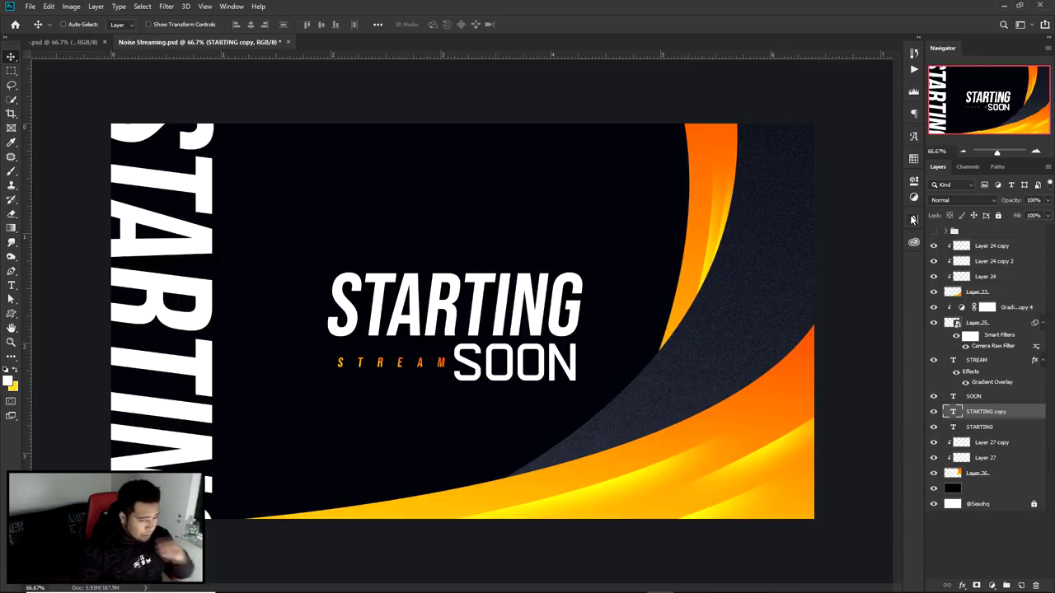
Step: Set the vertical STARTING copy's fill to 0% and give it a 2 px inside stroke with an orange-to-yellow gradient
click(1046, 217)
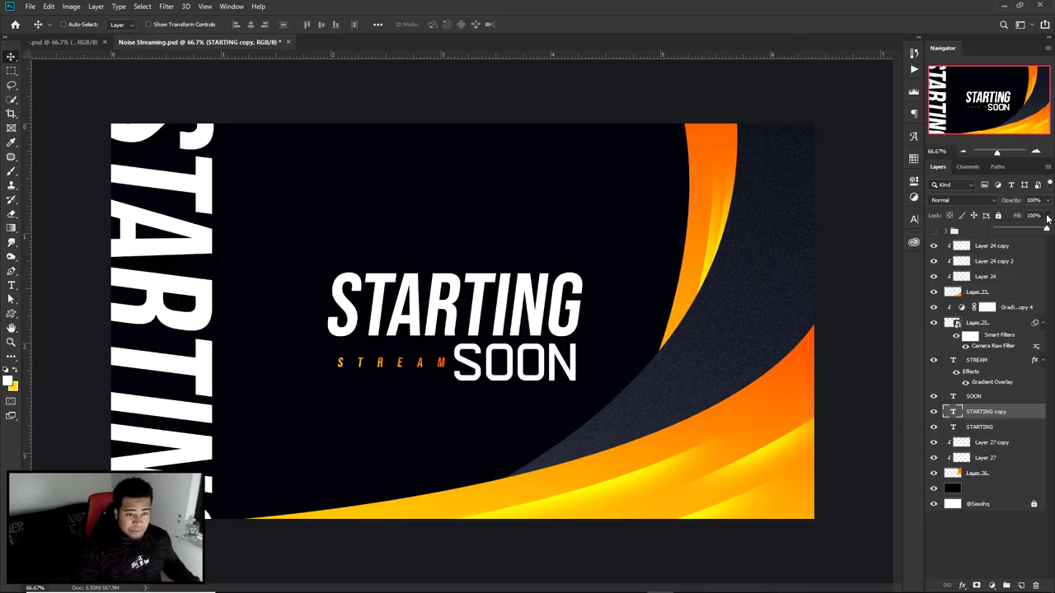
drag(1022, 230, 979, 233)
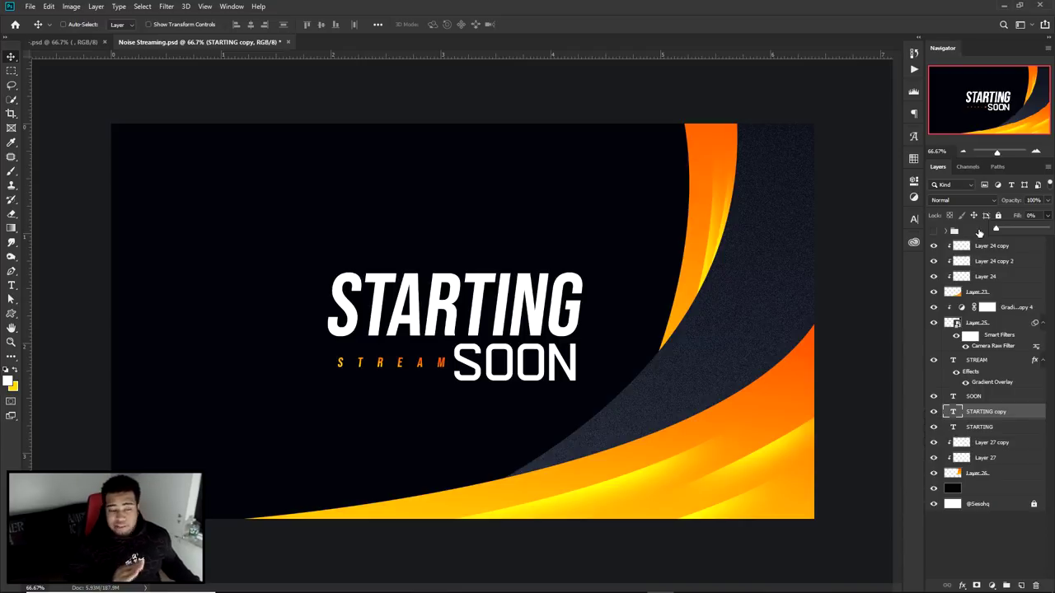
double_click(1012, 414)
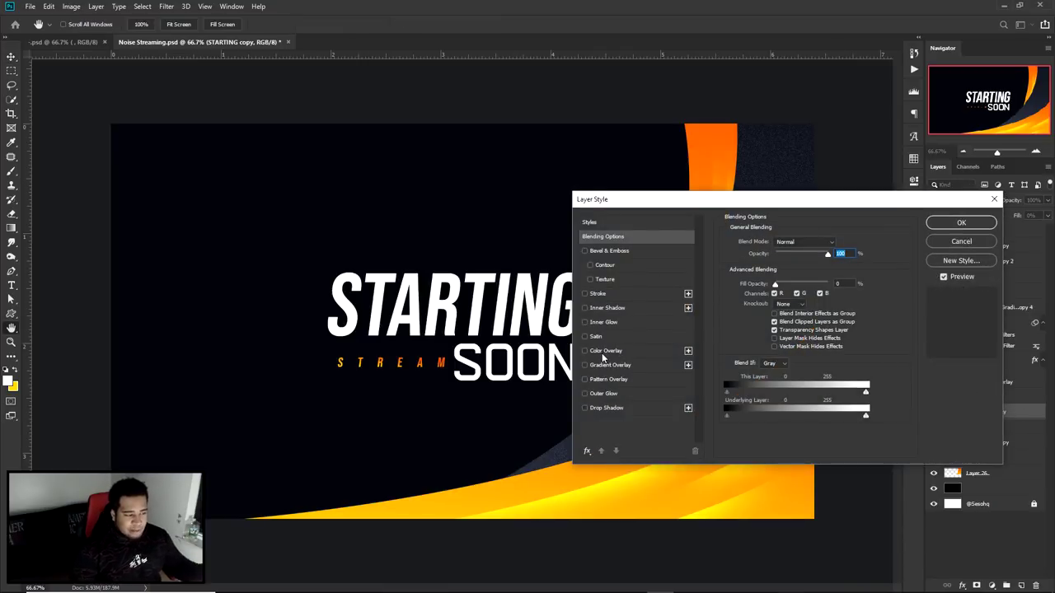
click(598, 294)
mouse_move(818, 279)
mouse_down()
mouse_move(789, 281)
mouse_move(821, 279)
mouse_up()
click(780, 321)
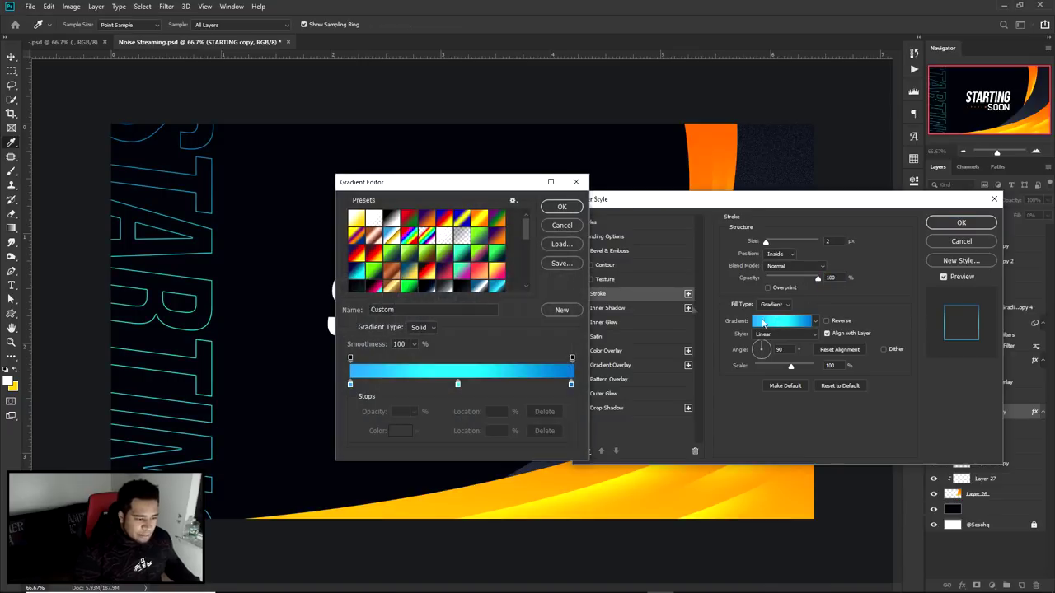
drag(525, 236, 526, 280)
click(494, 272)
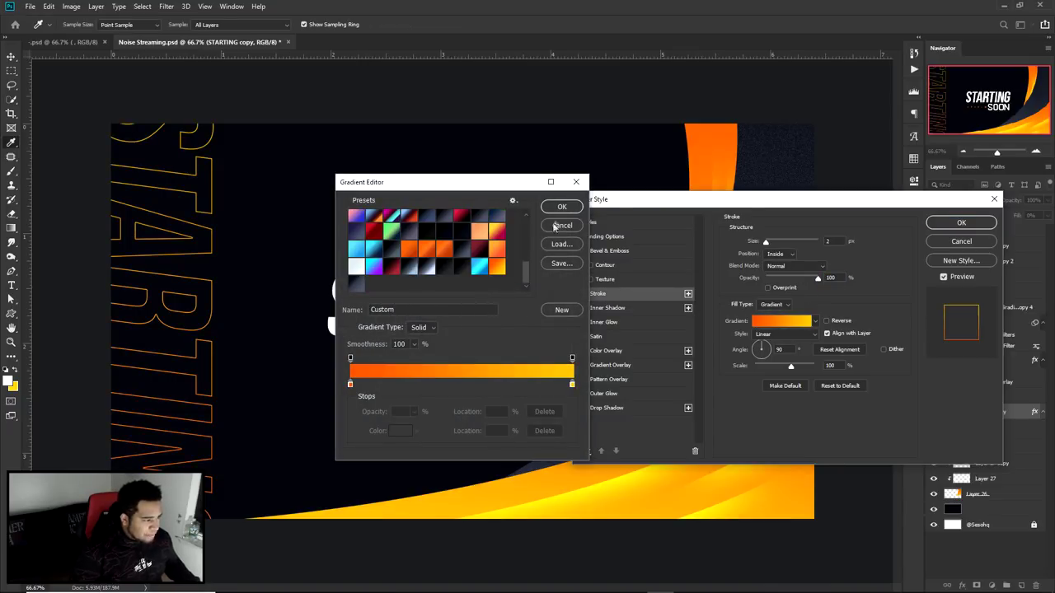
click(561, 207)
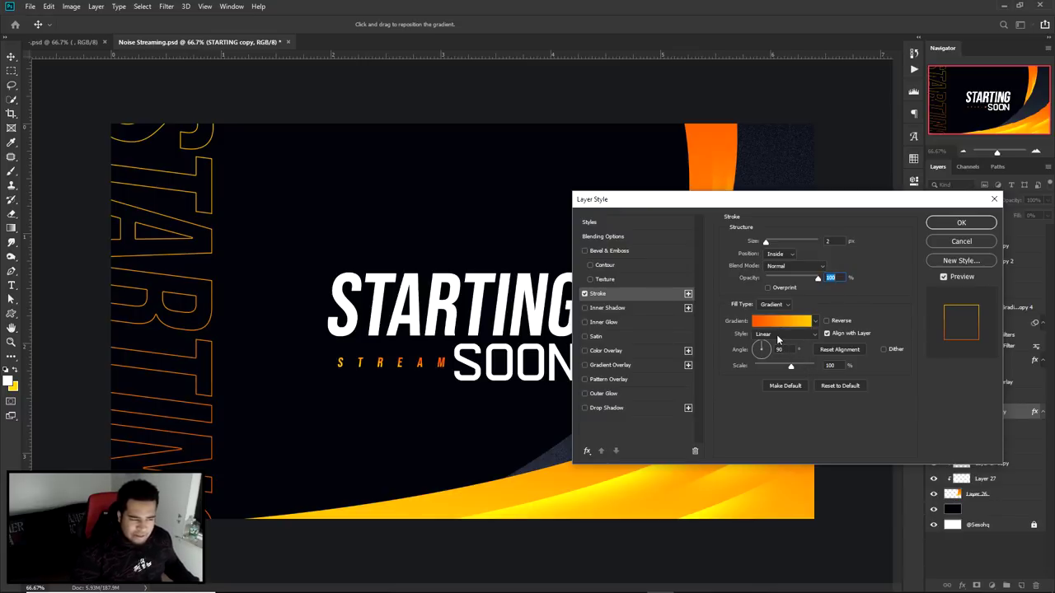
Step: Try the Reflected style on the stroke gradient and switch it back to Linear
click(783, 334)
click(780, 368)
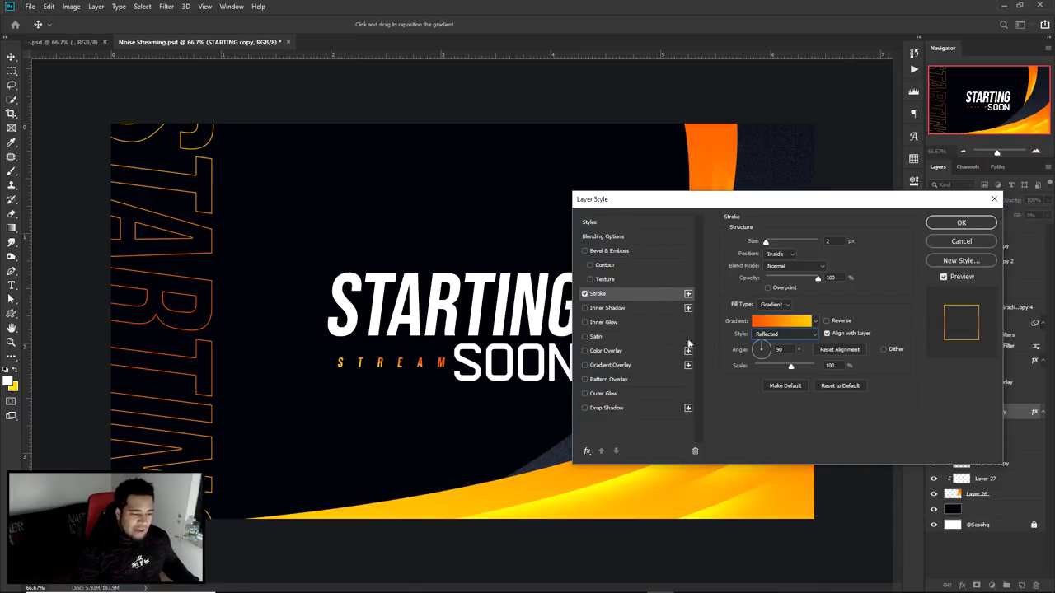
click(780, 322)
click(569, 228)
click(783, 334)
click(779, 333)
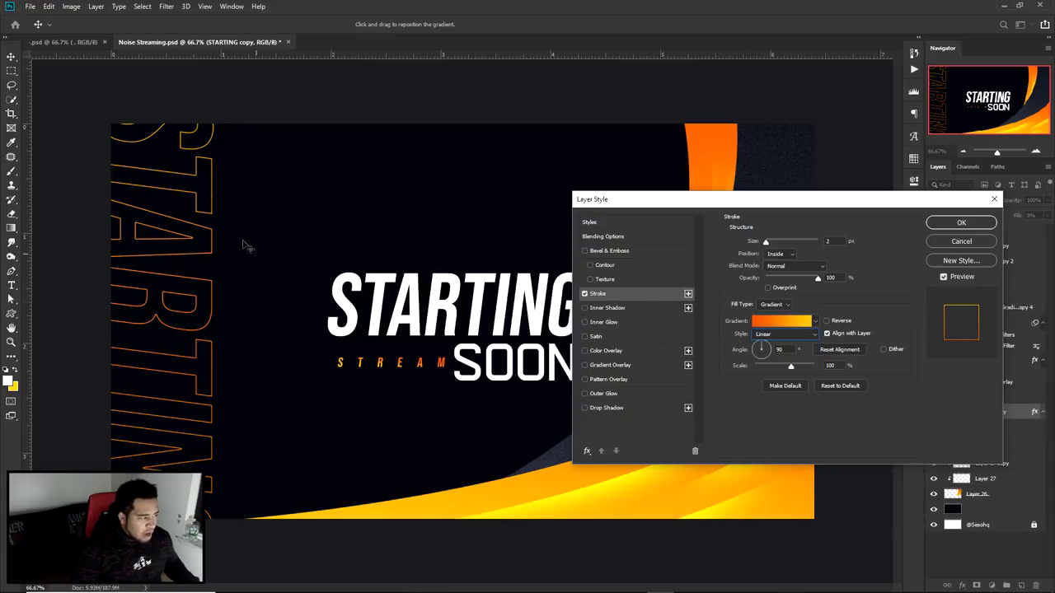
mouse_move(150, 146)
mouse_down()
mouse_move(162, 133)
mouse_move(224, 417)
mouse_move(181, 468)
mouse_up()
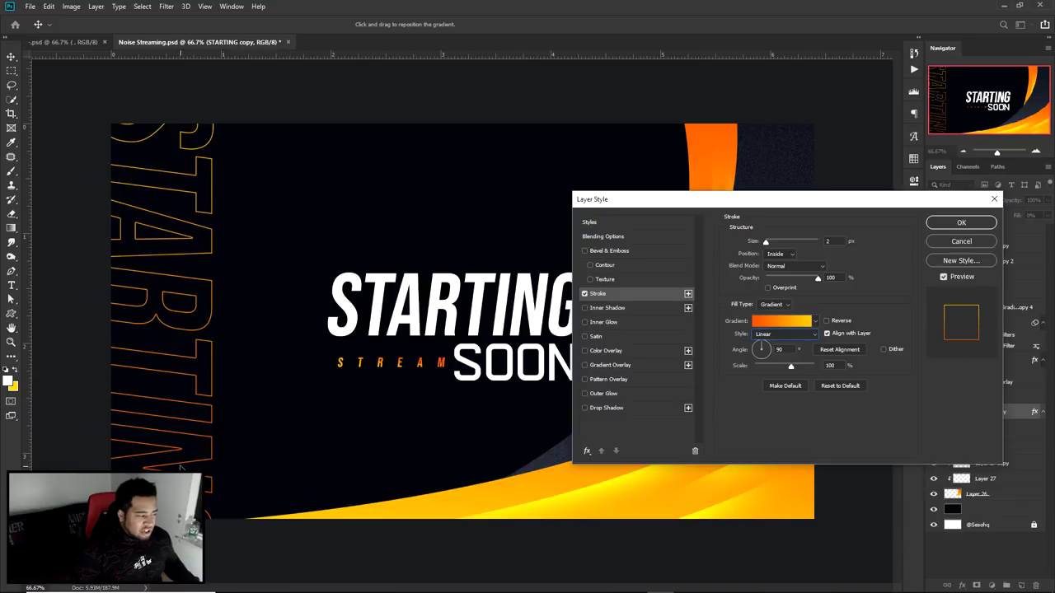
click(780, 321)
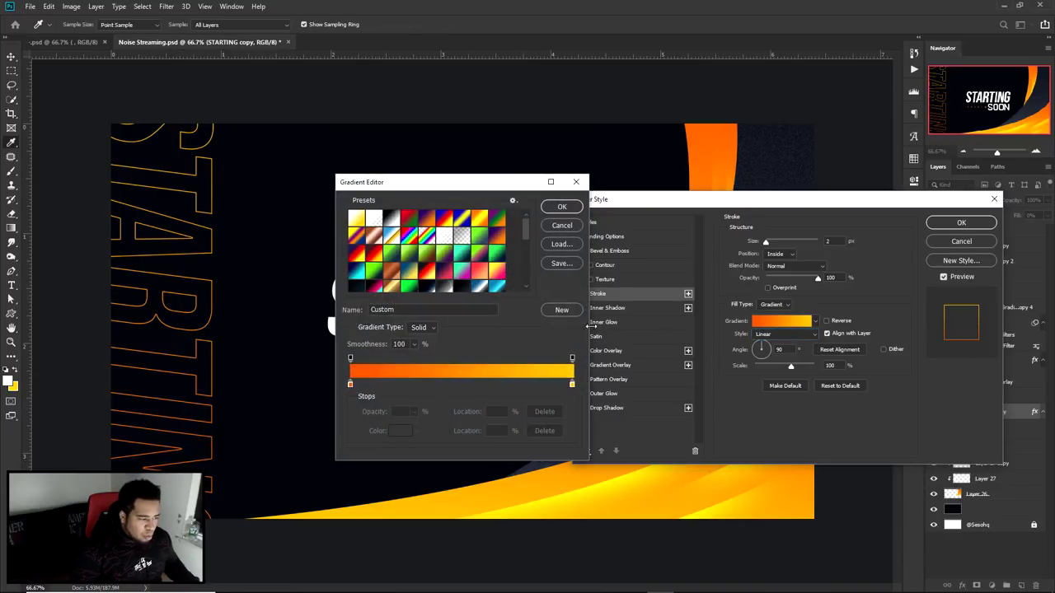
click(565, 228)
click(779, 334)
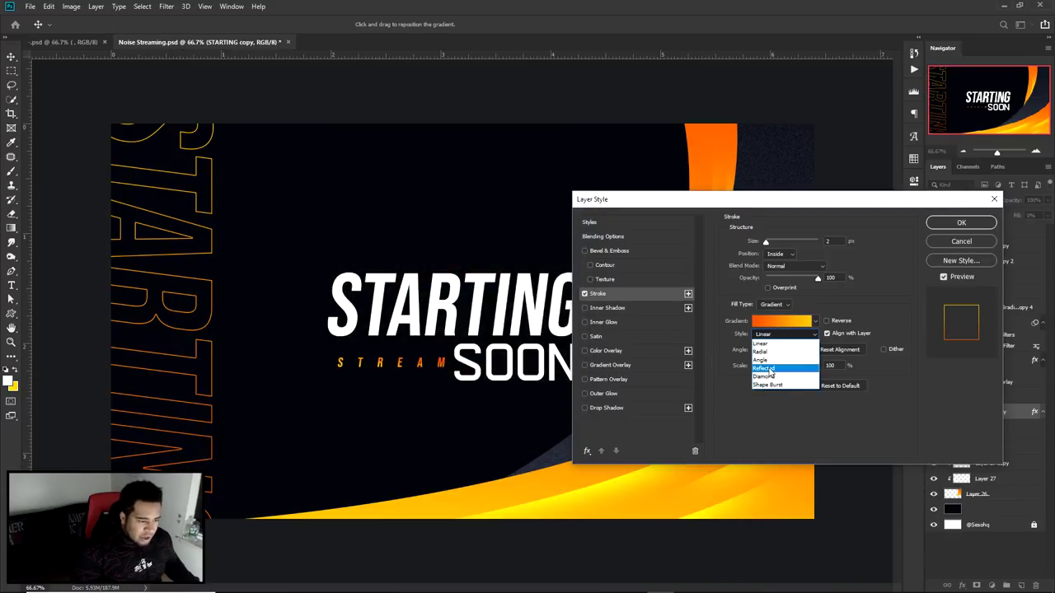
click(769, 369)
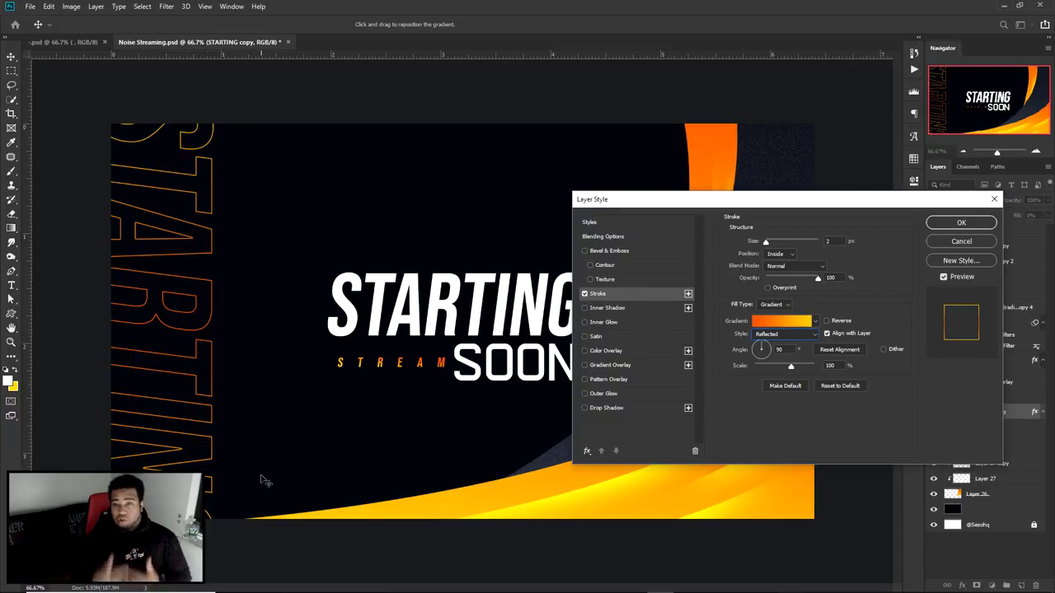
click(779, 321)
key(Return)
click(783, 334)
click(771, 343)
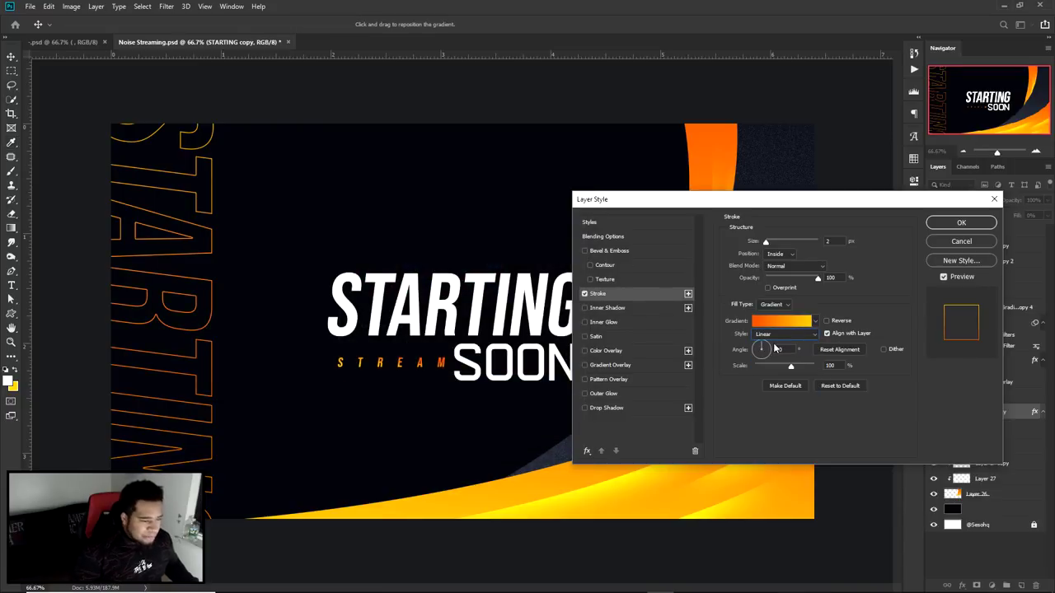
Step: Apply the stroke, rasterize the vertical STARTING copy's layer style, and add a new empty layer above it
click(967, 227)
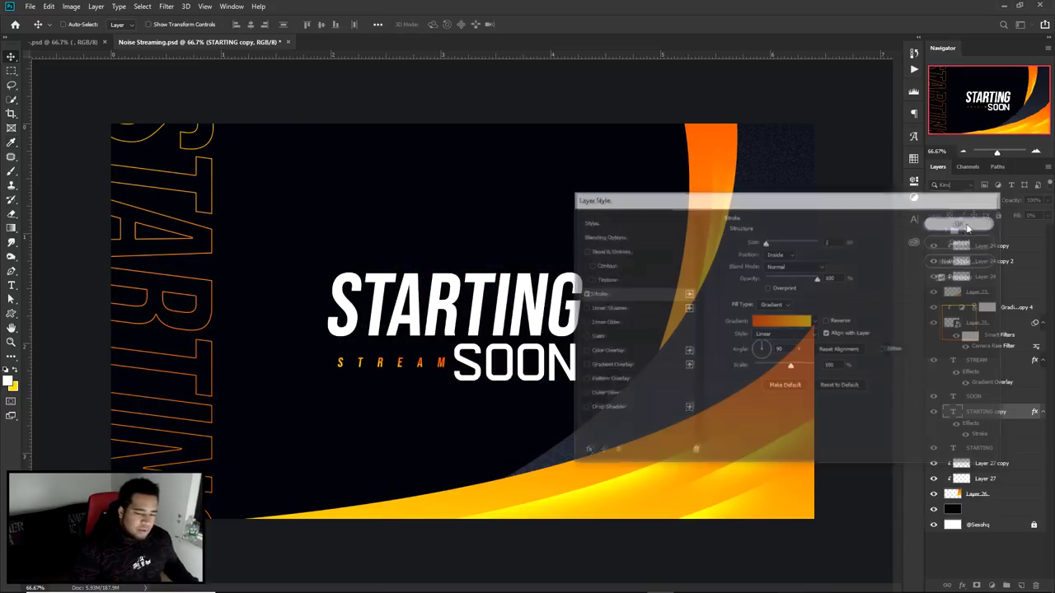
right_click(997, 412)
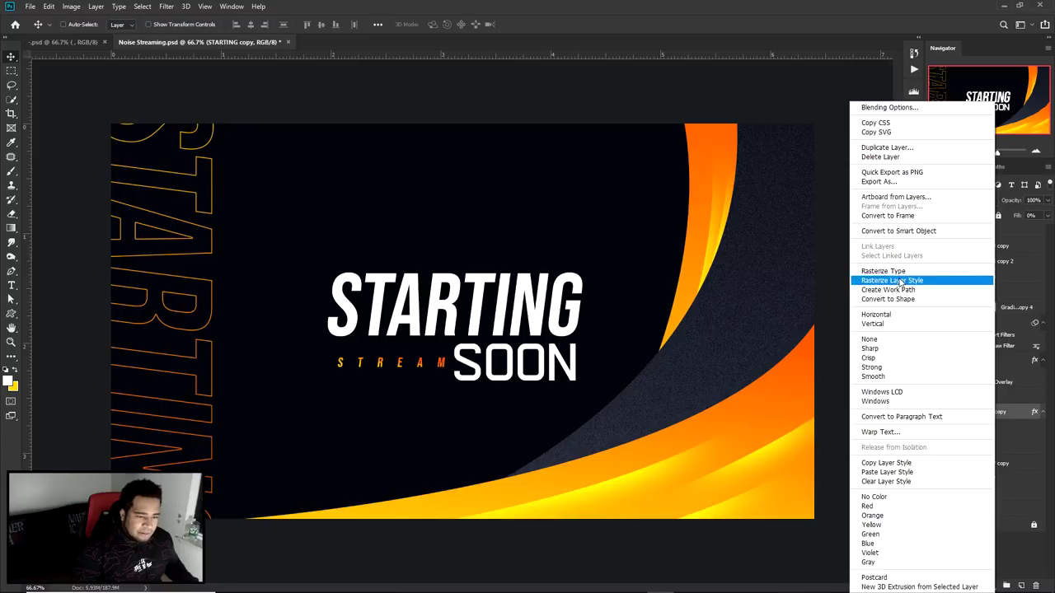
click(919, 278)
click(1021, 585)
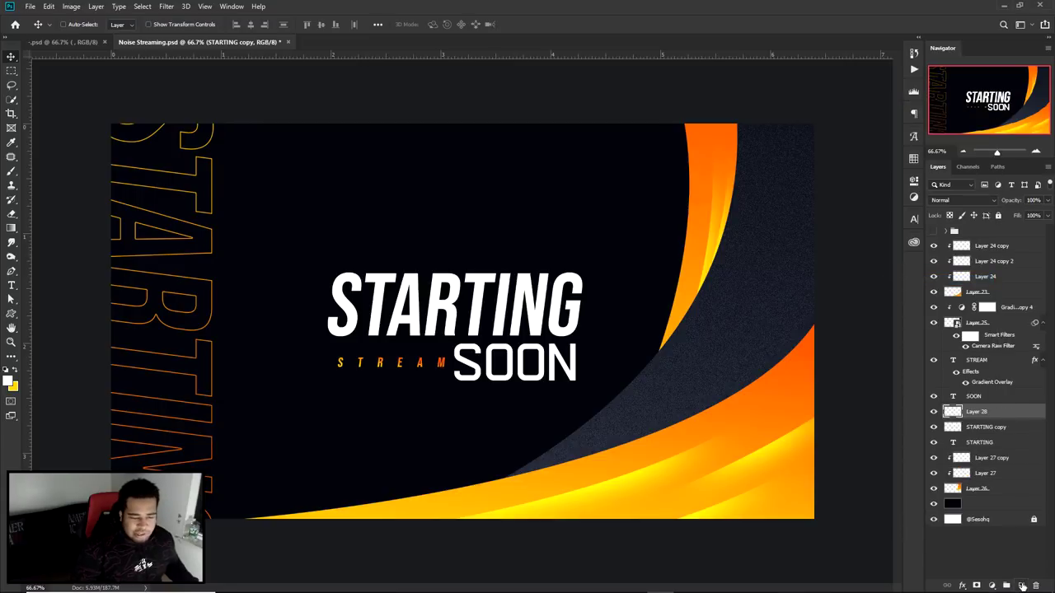
Step: Undo the new layer and the rasterized style, and convert the vertical STARTING copy to a smart object
key(ctrl+z)
key(ctrl+z)
right_click(992, 412)
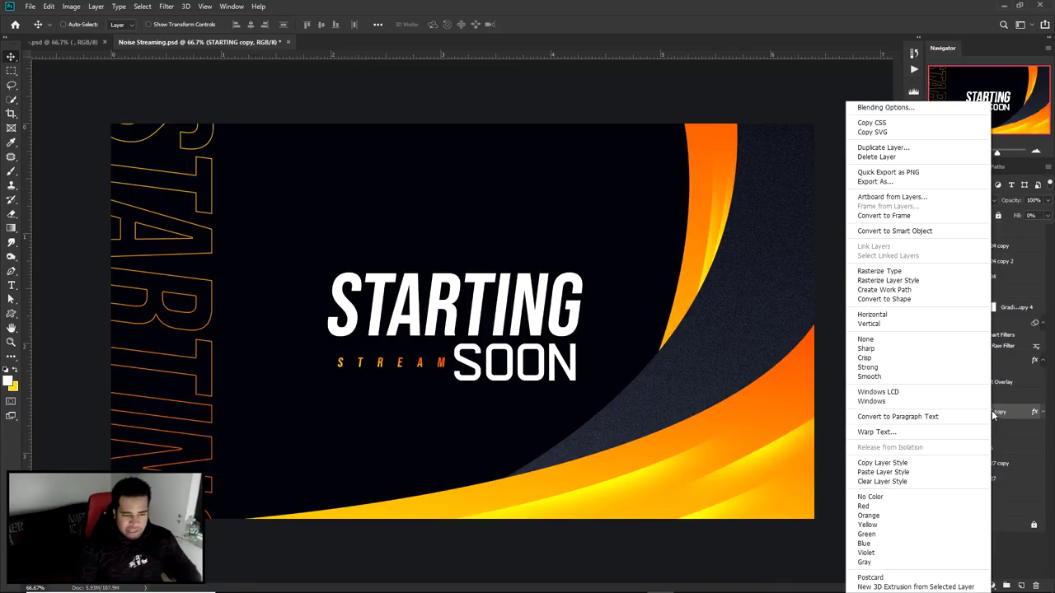
click(904, 231)
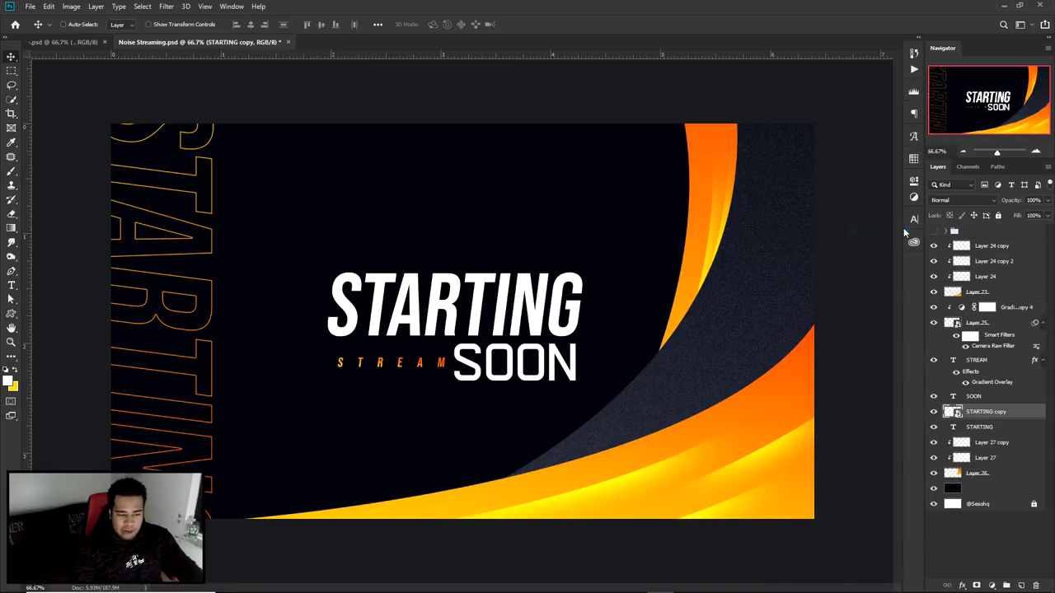
Step: Try a thicker stroke on the vertical STARTING smart object and inspect its outline up close
double_click(1034, 414)
click(597, 293)
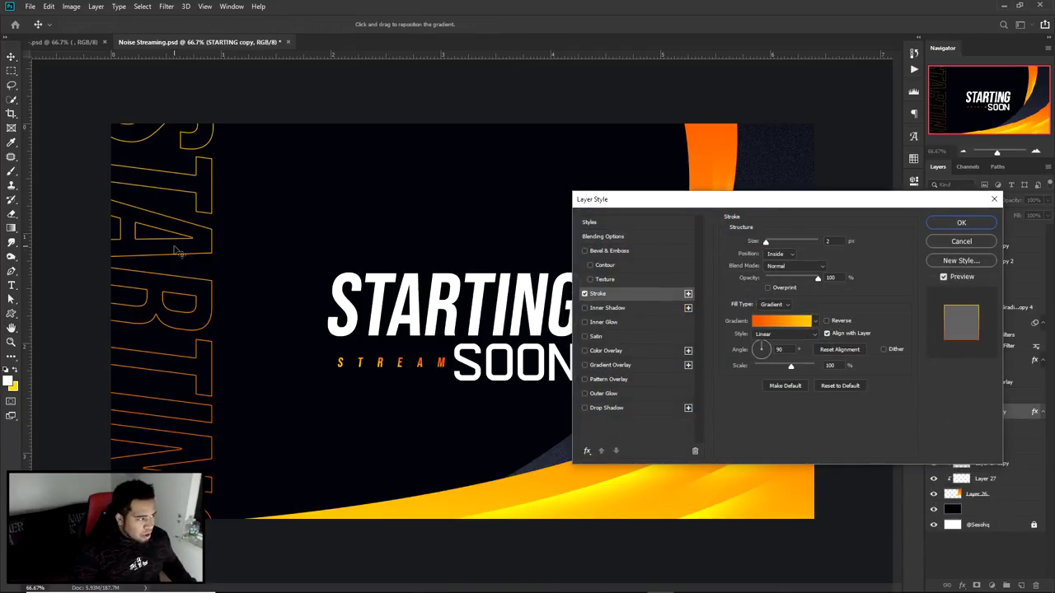
drag(770, 242, 795, 243)
click(966, 240)
scroll(197, 175, up, 5)
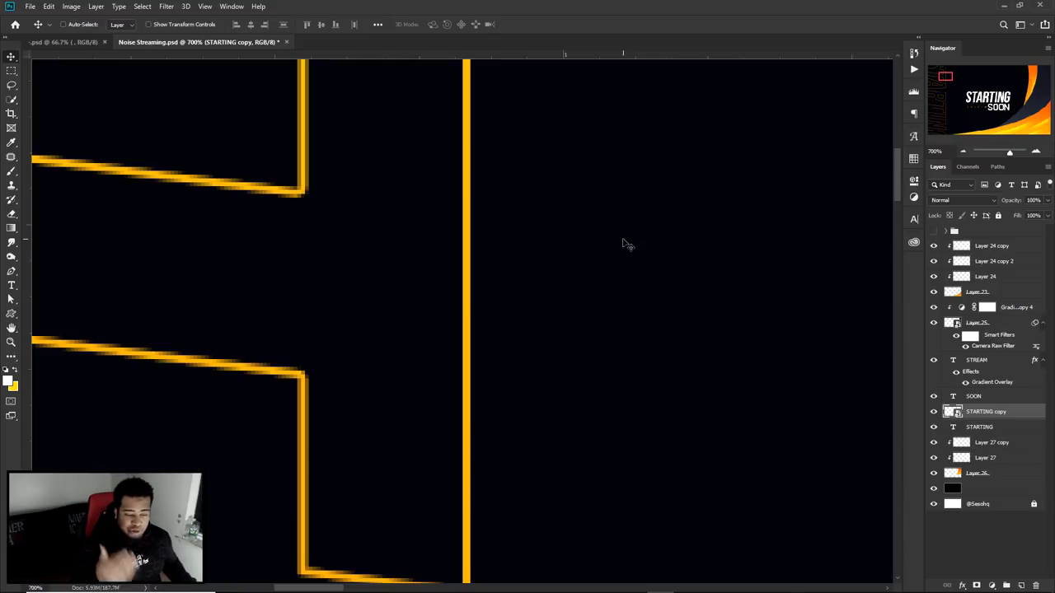
scroll(631, 238, down, 7)
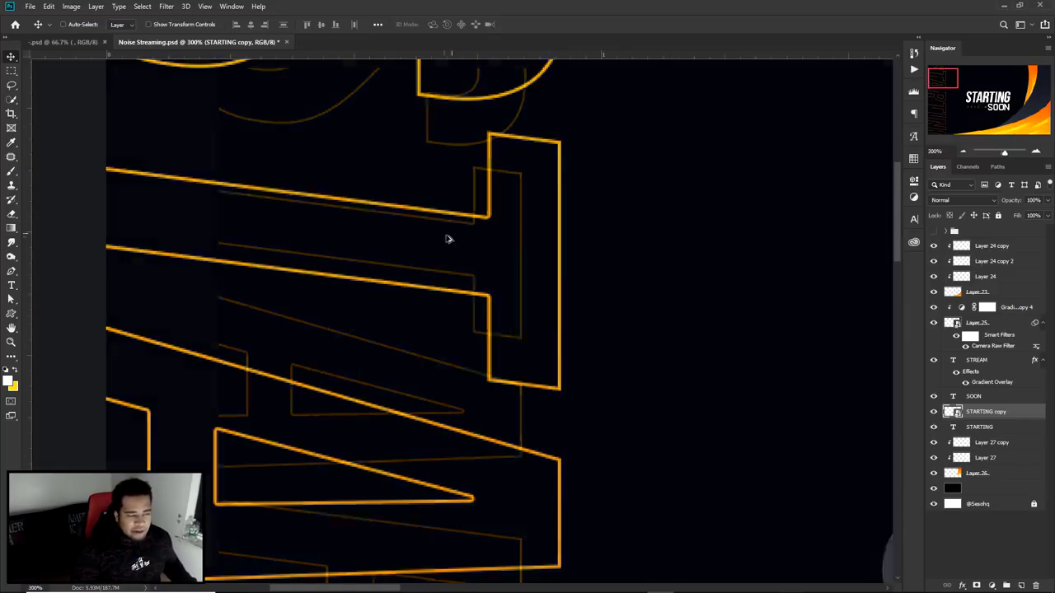
scroll(335, 265, up, 1)
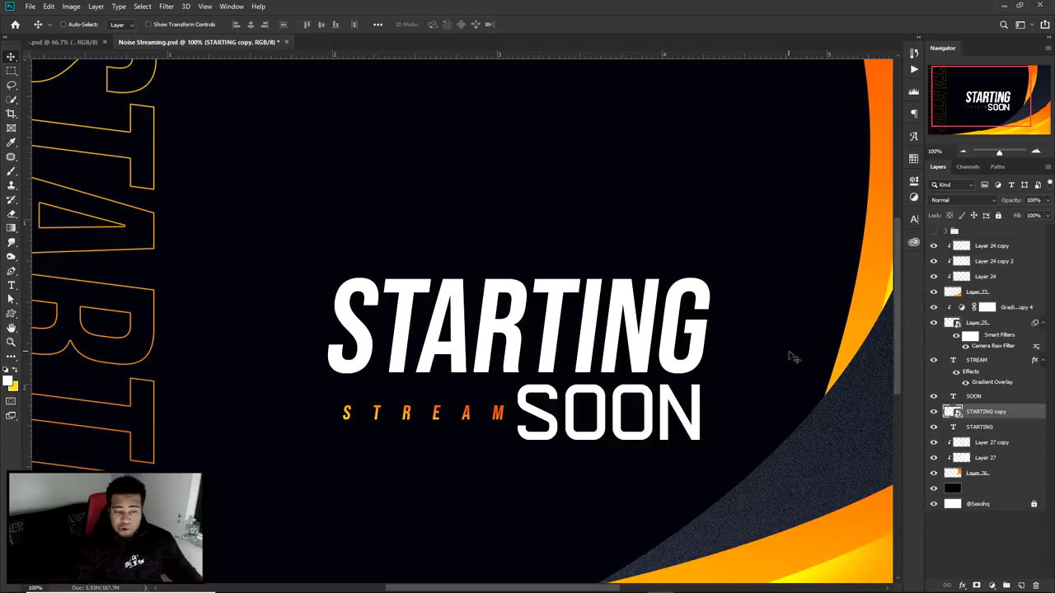
Step: Open the STARTING smart object's contents, return to Noise Streaming.psd, and undo the smart object conversion
double_click(954, 412)
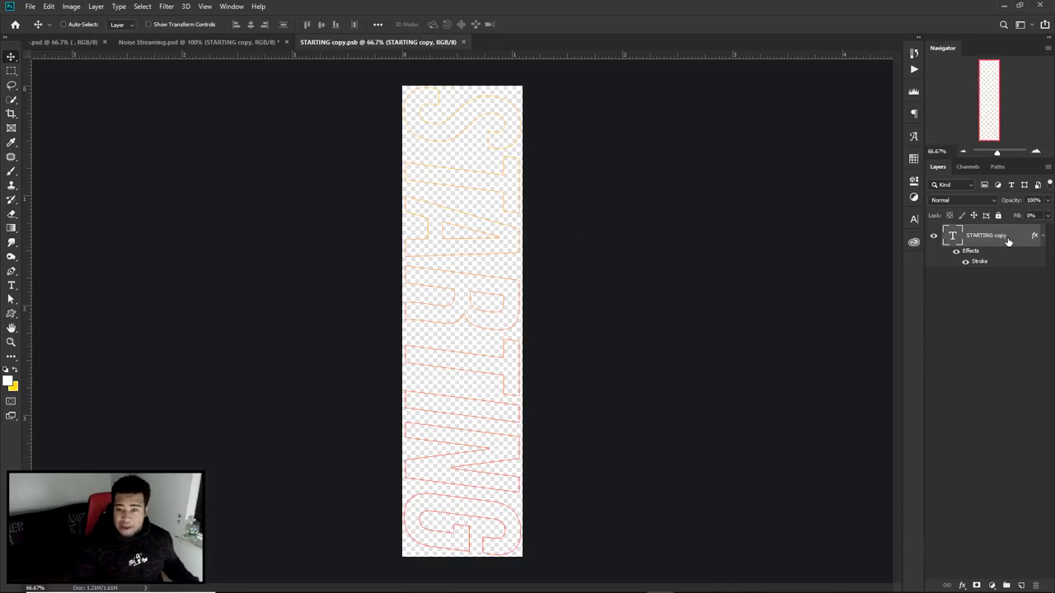
click(245, 43)
key(ctrl+z)
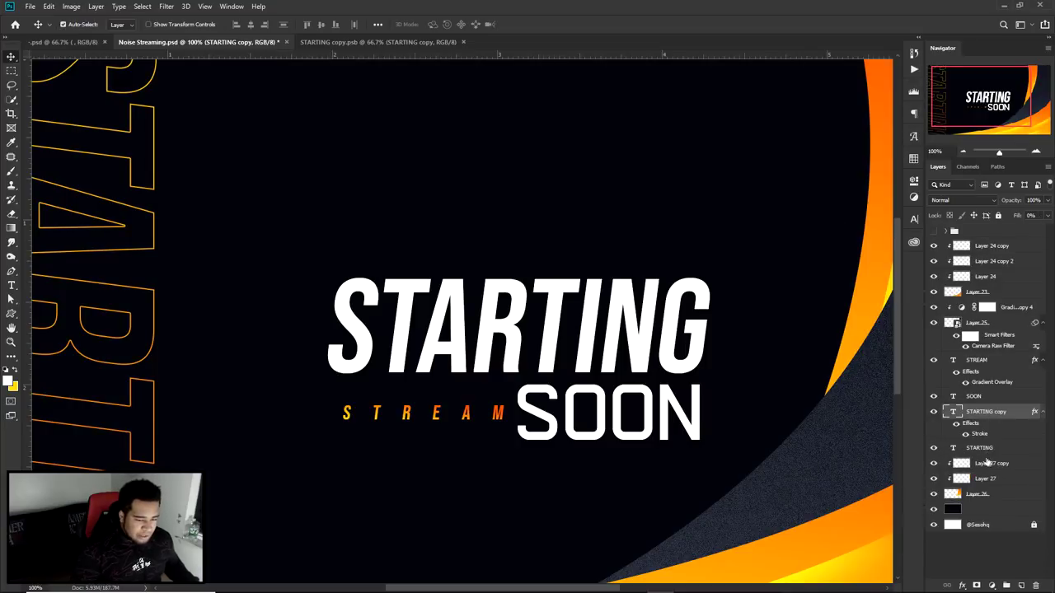
Step: Duplicate the vertical STARTING copy, and replace the duplicate's stroke with a 32 px black Multiply inner shadow at 100% opacity
key(ctrl+j)
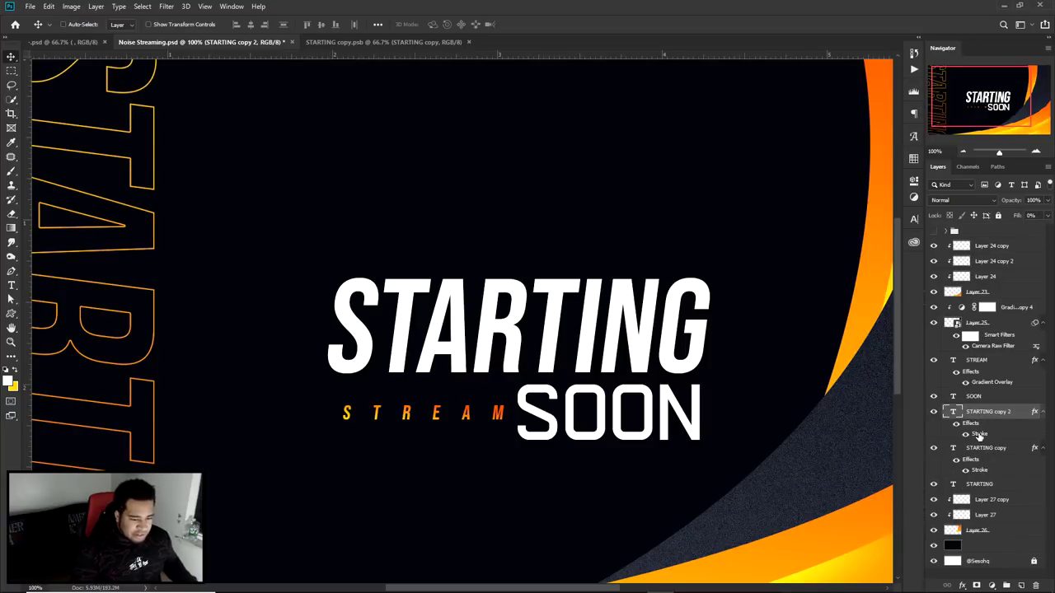
double_click(979, 434)
click(584, 294)
click(607, 307)
mouse_move(780, 305)
mouse_down()
mouse_move(764, 304)
mouse_move(775, 316)
mouse_up()
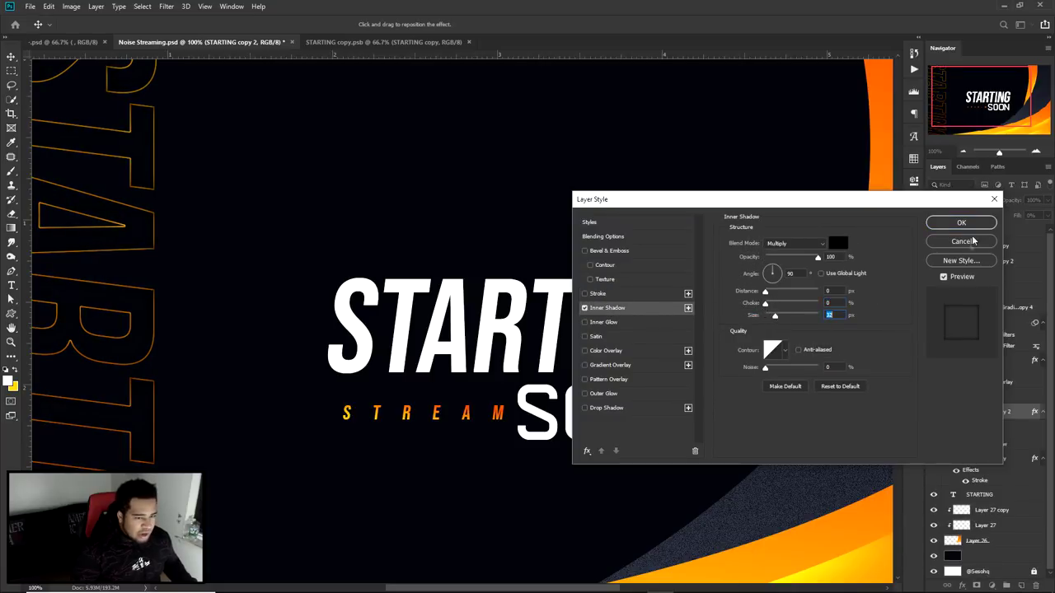
click(975, 229)
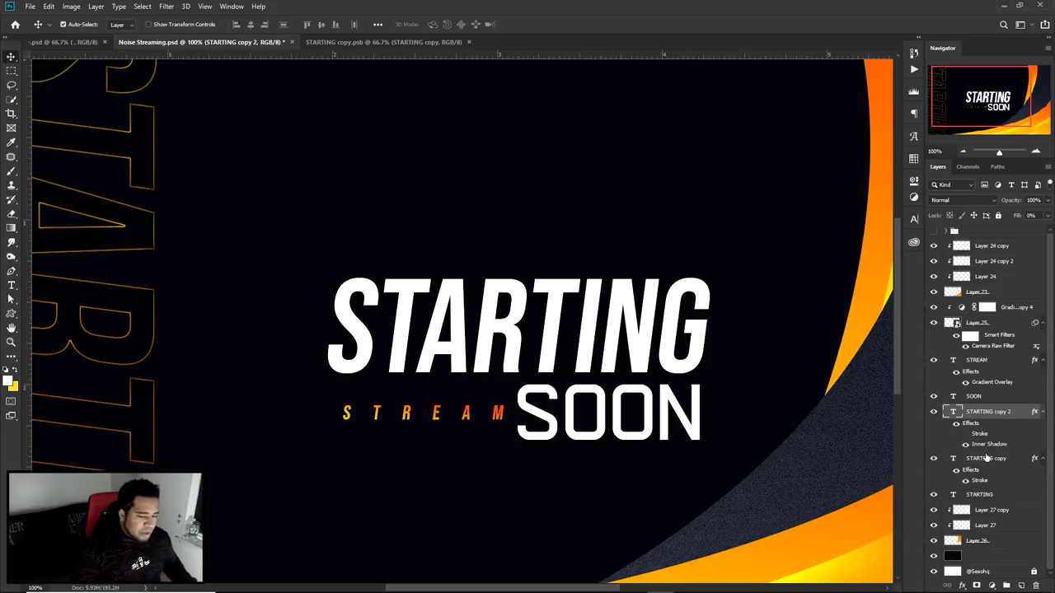
Step: Combine both vertical STARTING copies into one smart object
ctrl+click(992, 459)
right_click(992, 408)
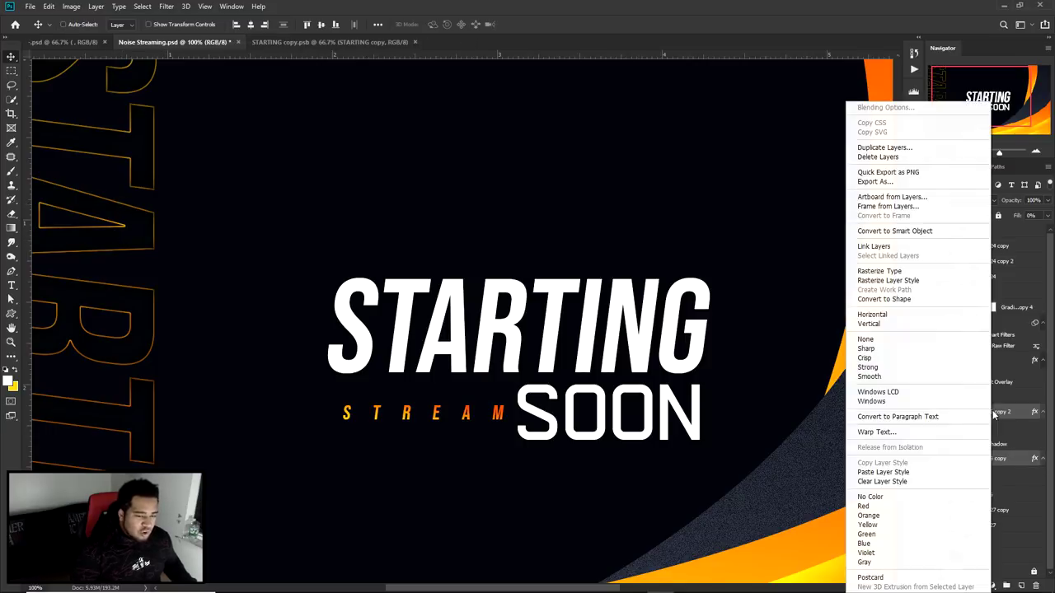
click(892, 232)
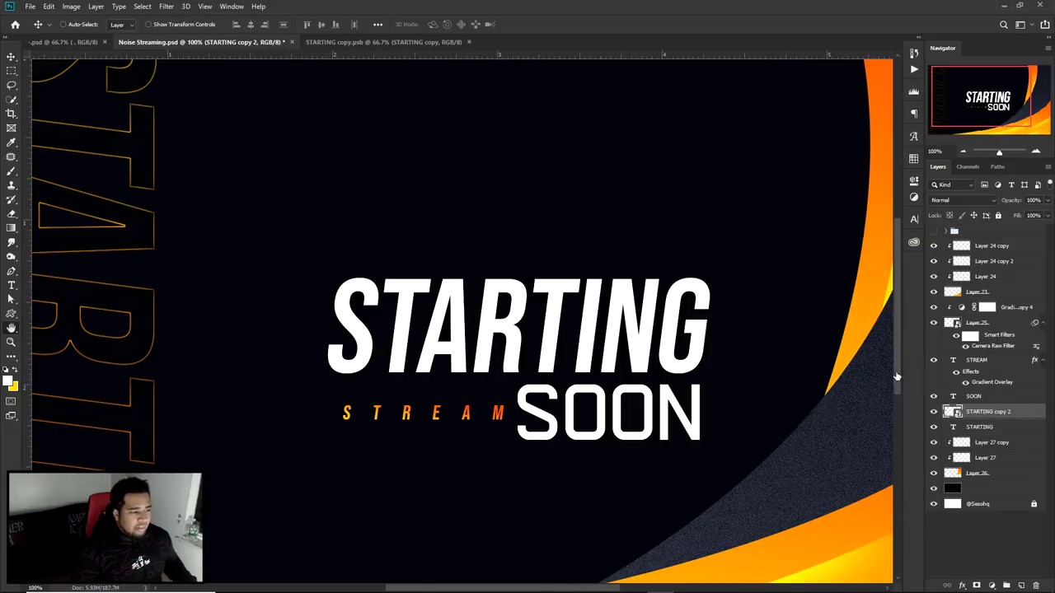
Step: Try a 32 px inner shadow on the combined STARTING smart object
double_click(1026, 410)
click(599, 308)
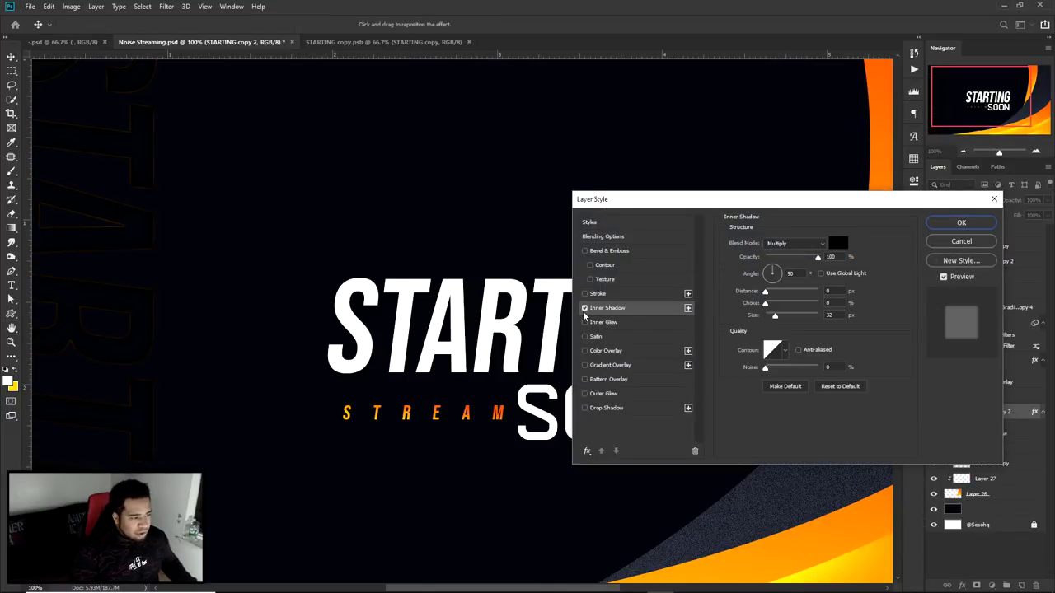
click(584, 308)
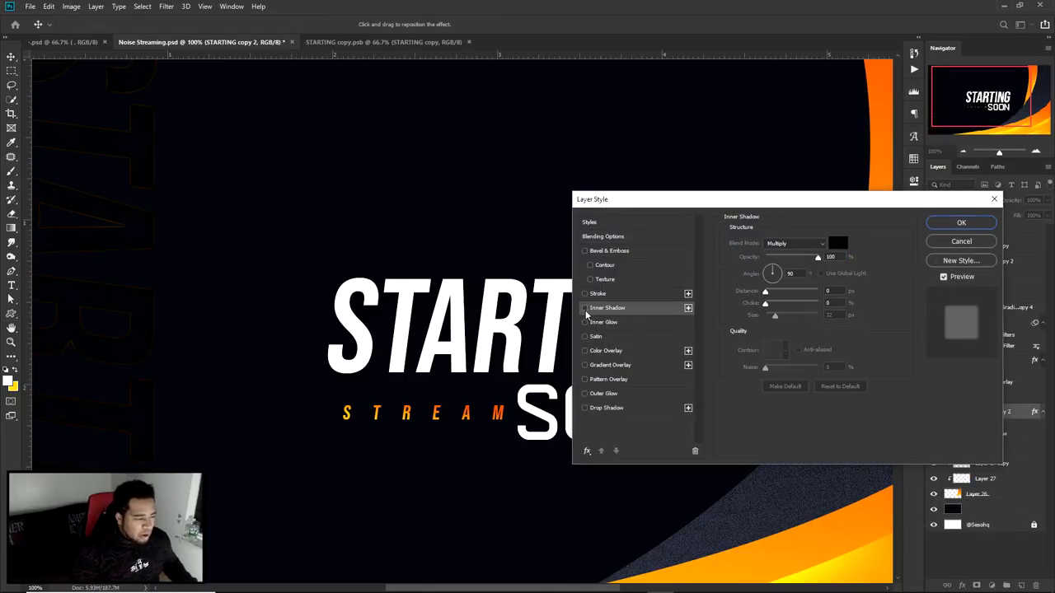
click(958, 243)
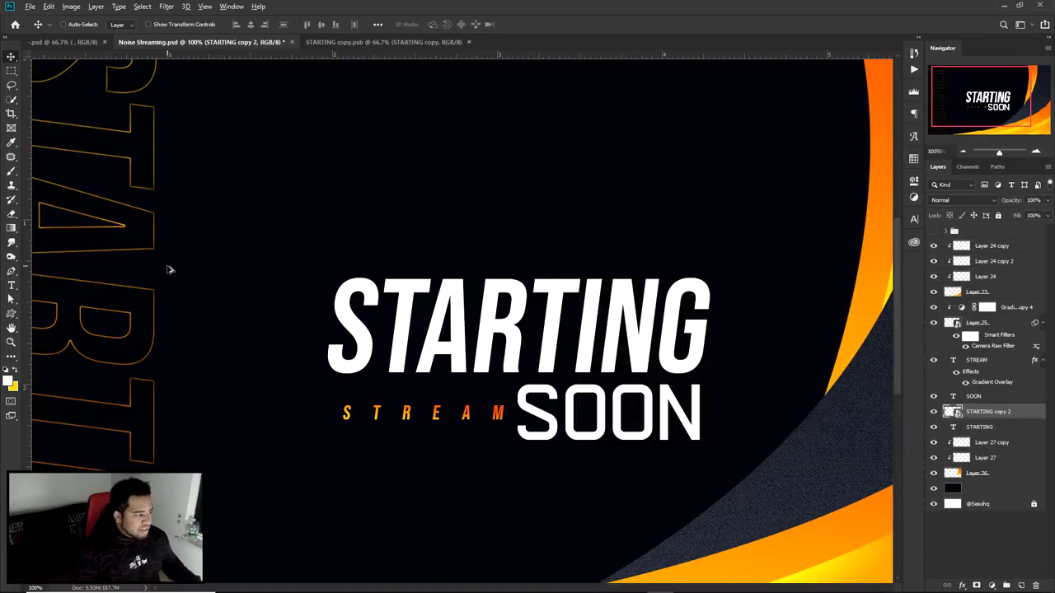
key(ctrl+minus)
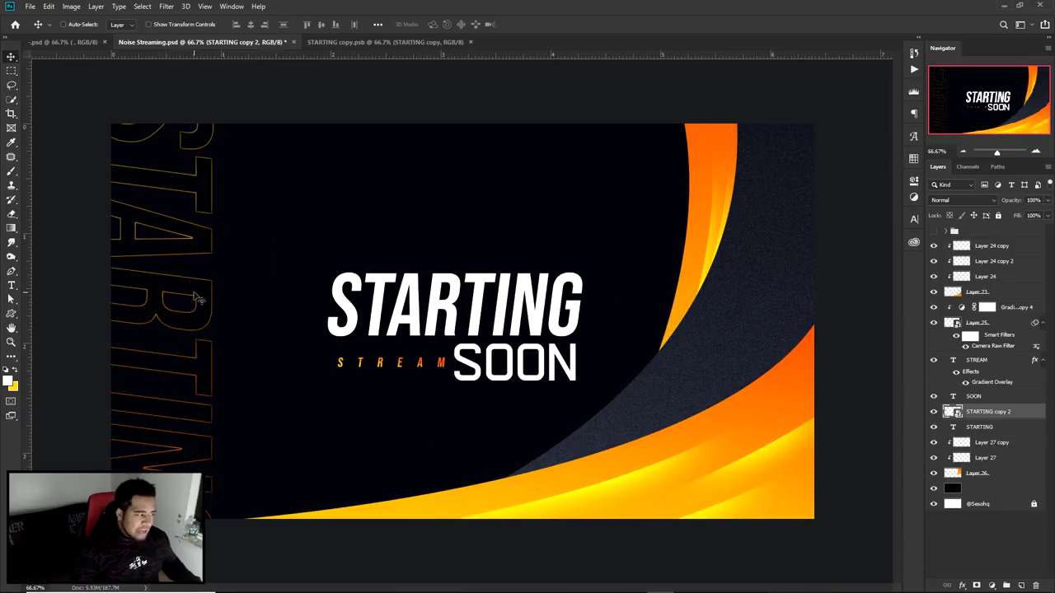
Step: Open the combined smart object's contents, close both smart object documents, and undo back to the single outlined vertical STARTING copy
double_click(953, 412)
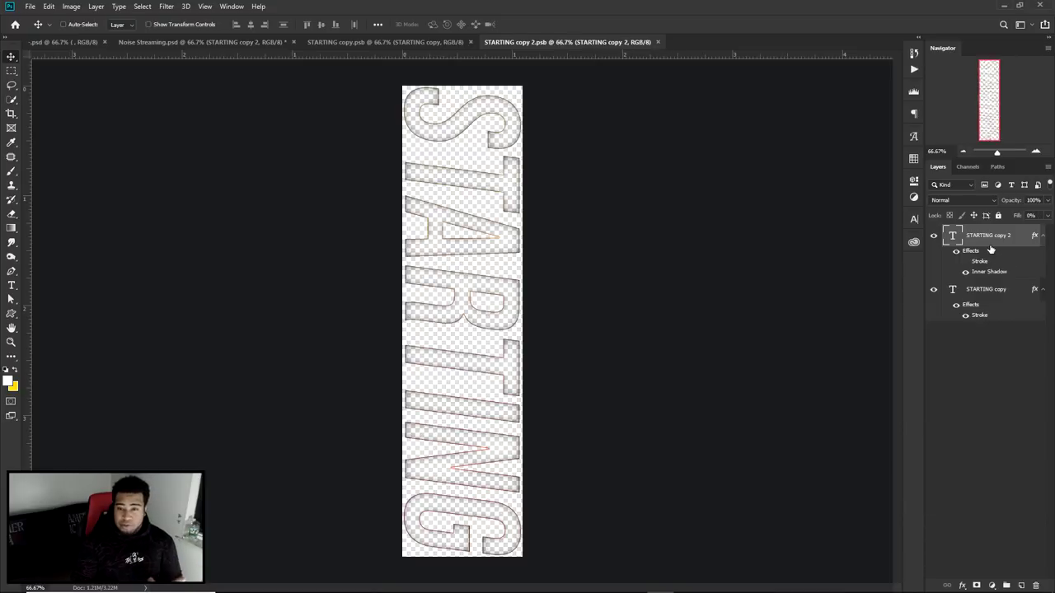
click(658, 42)
click(468, 42)
key(ctrl+z)
key(ctrl+z)
key(ctrl+z)
key(ctrl+z)
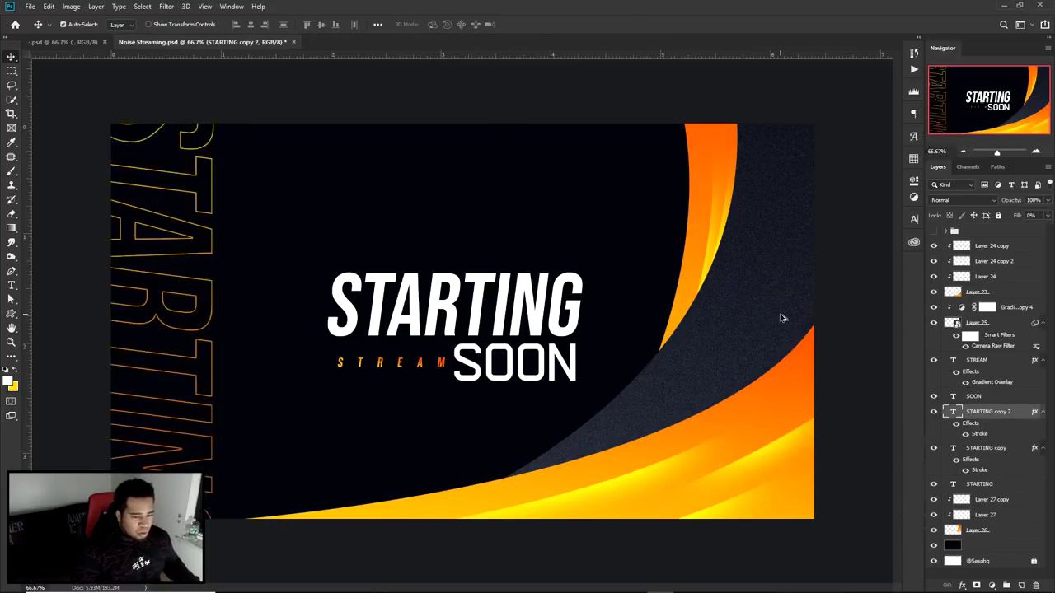
key(ctrl+z)
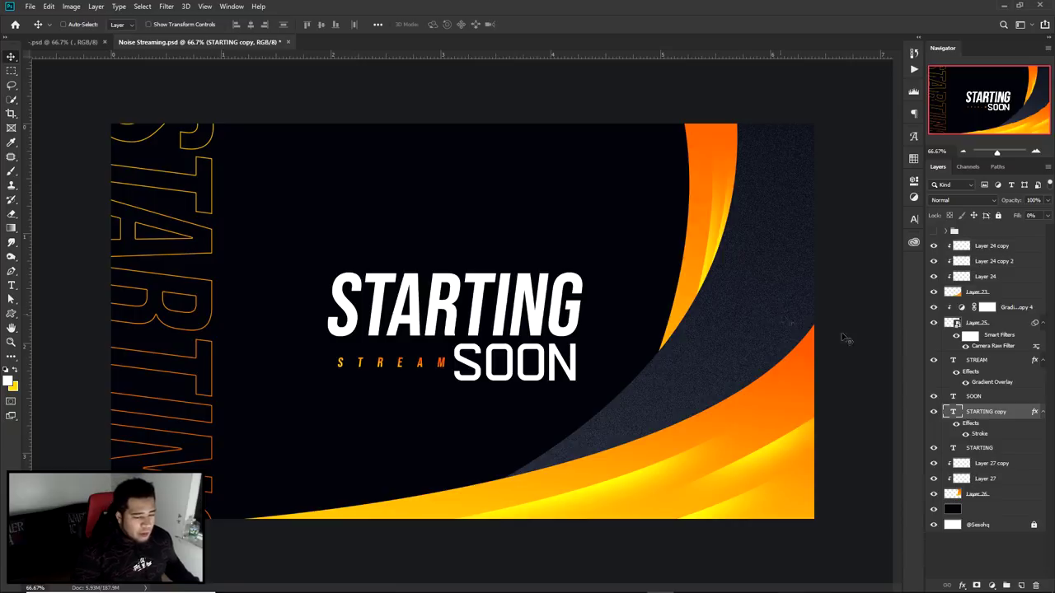
Step: Rasterize the vertical STARTING copy's layer style, then add an empty layer above it as a clipping mask
right_click(1009, 414)
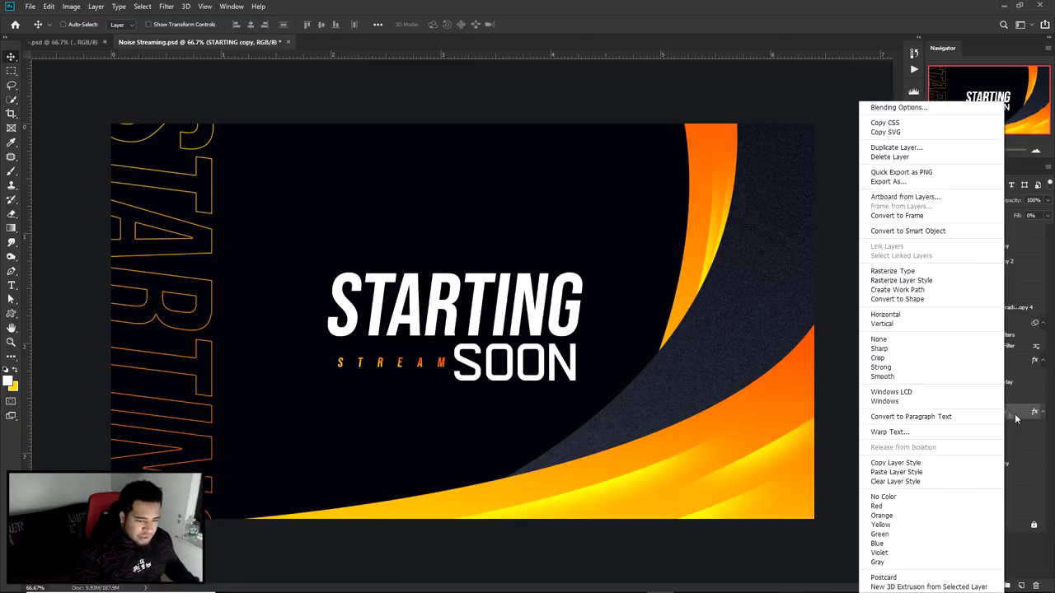
click(900, 280)
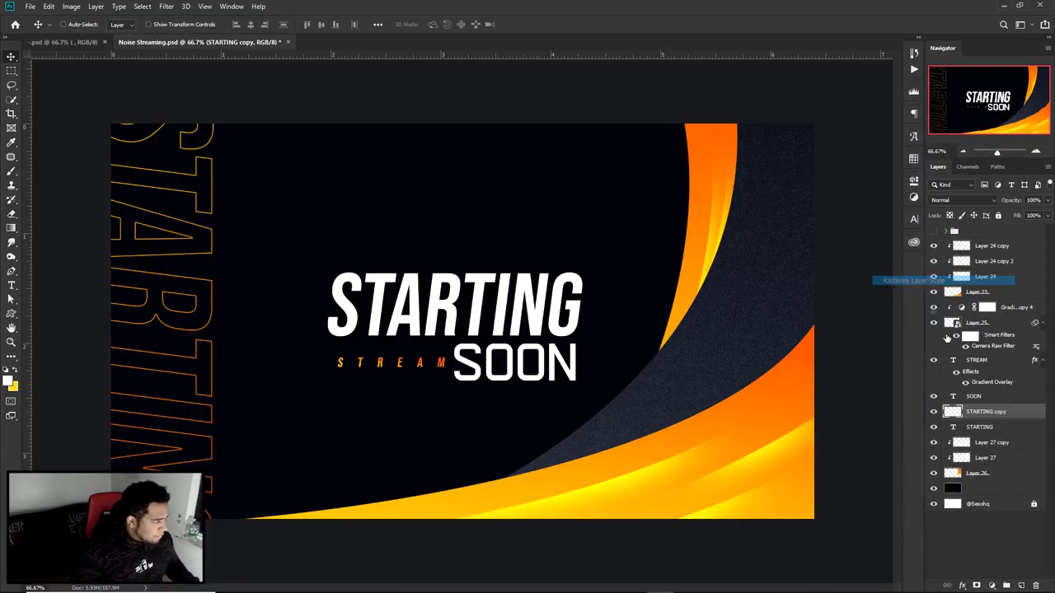
click(1020, 585)
right_click(997, 412)
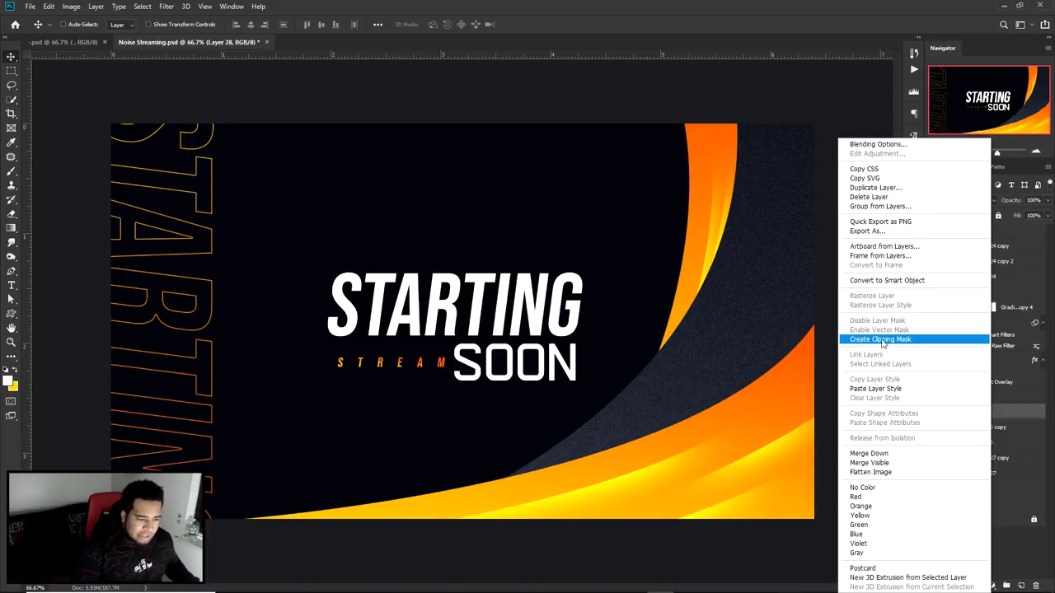
click(863, 340)
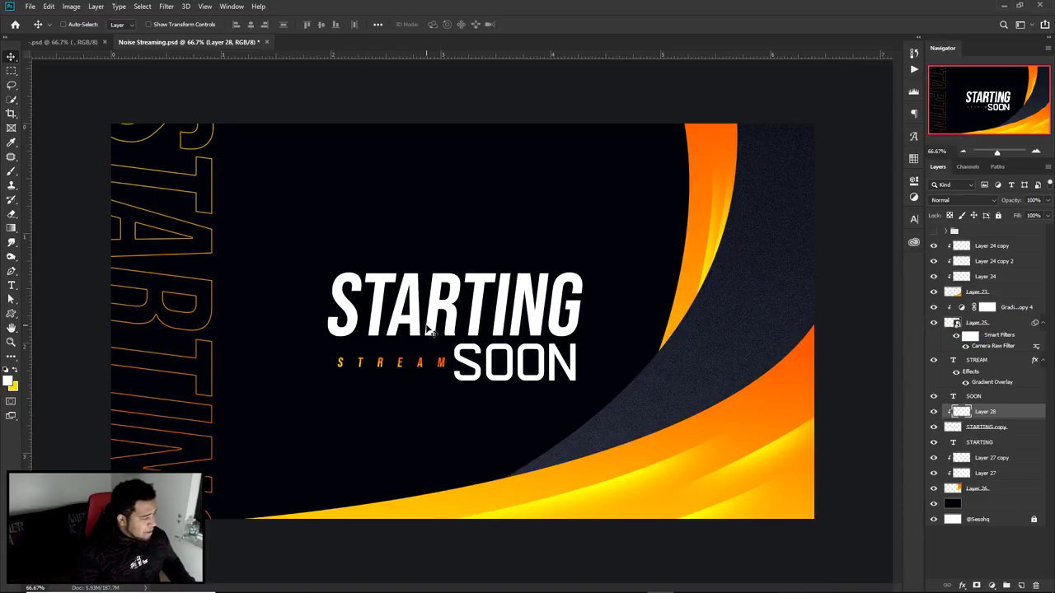
Step: Paint white over the vertical R's outer outline and the first T's lower outline with a 30 px brush on the clipped layer
key(b)
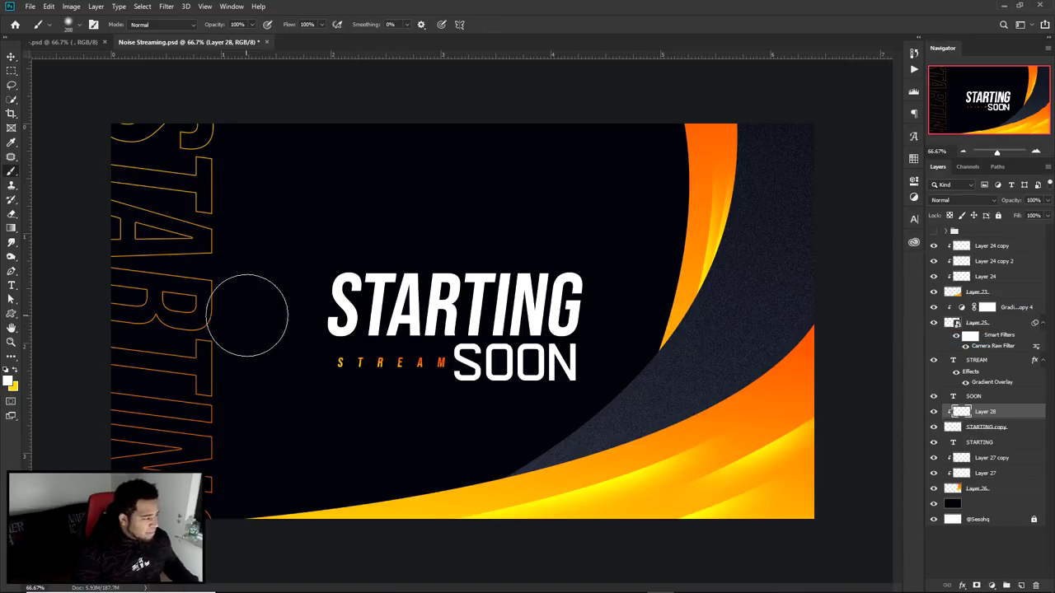
alt+right_click(283, 314)
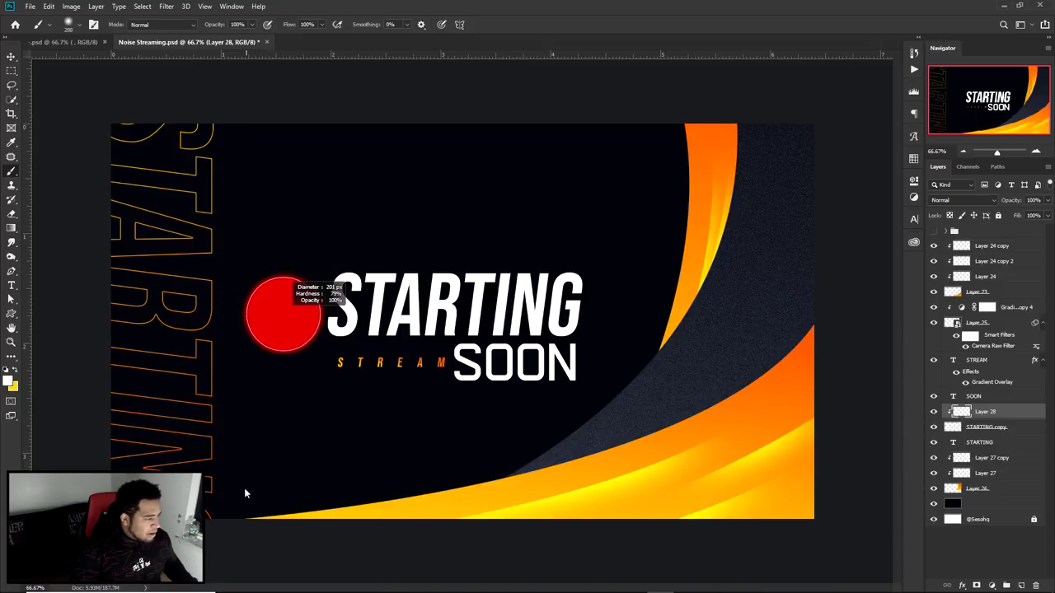
scroll(189, 302, up, 3)
alt+right_click(388, 287)
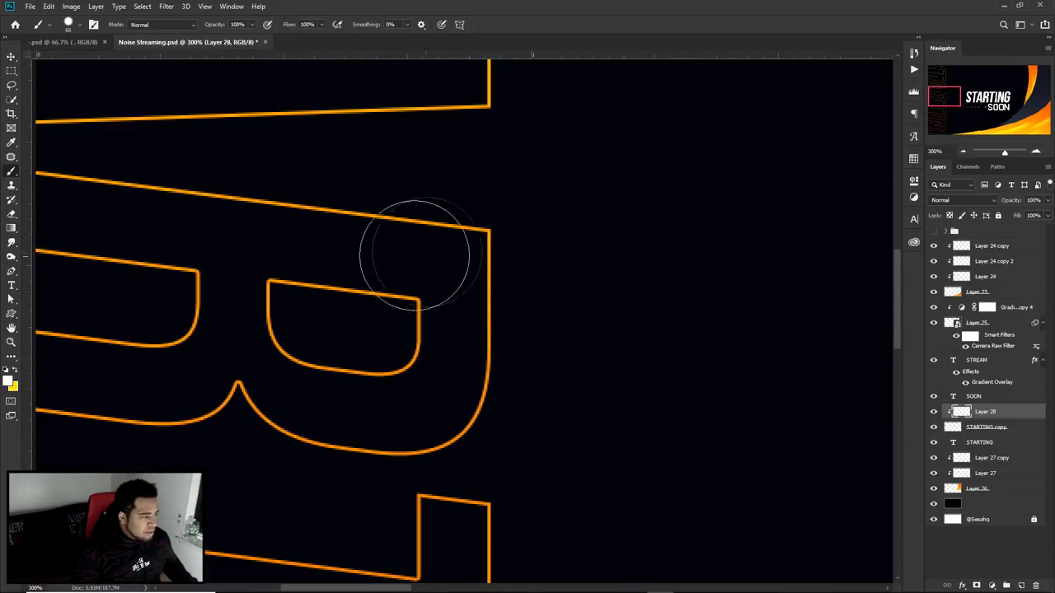
scroll(478, 242, down, 1)
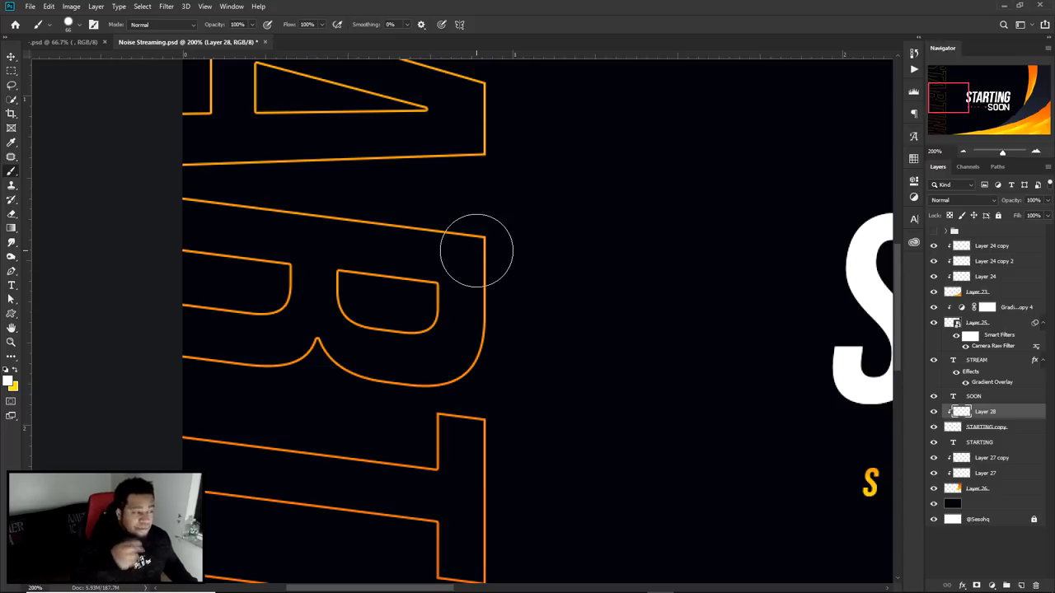
scroll(464, 257, down, 1)
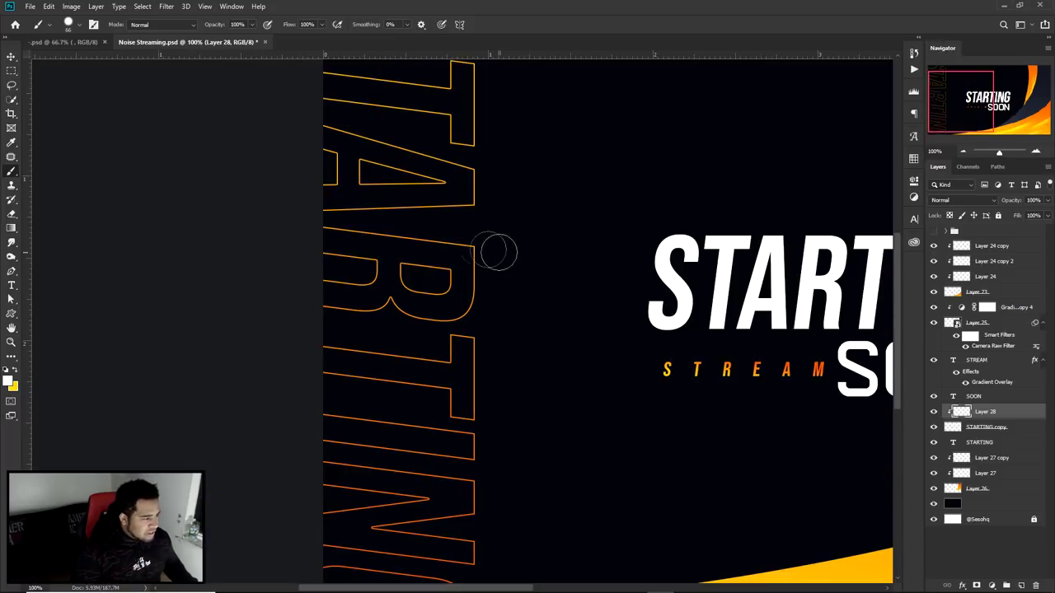
mouse_move(330, 227)
mouse_down()
mouse_move(476, 280)
mouse_move(474, 301)
mouse_move(306, 305)
mouse_up()
drag(436, 247, 448, 364)
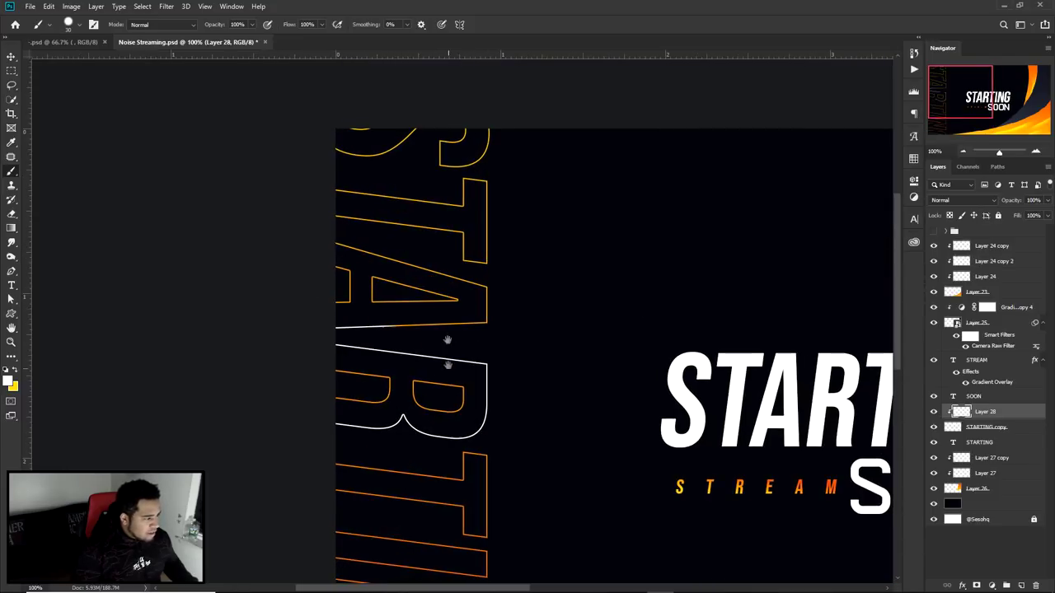
mouse_move(329, 216)
mouse_down()
mouse_move(468, 232)
mouse_move(465, 259)
mouse_move(481, 262)
mouse_move(487, 212)
mouse_up()
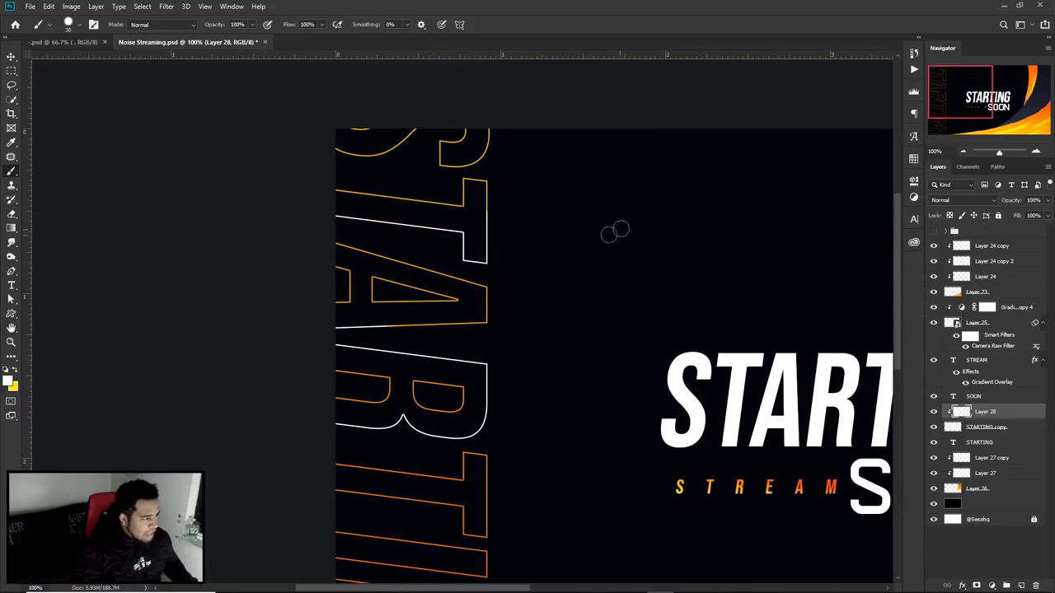
Step: Paint white over parts of the vertical N and G outlines on the clipped layer, and return to the Move tool
scroll(582, 275, down, 10)
mouse_move(456, 344)
mouse_down()
mouse_move(327, 373)
mouse_move(460, 349)
mouse_move(302, 318)
mouse_up()
drag(354, 444, 462, 449)
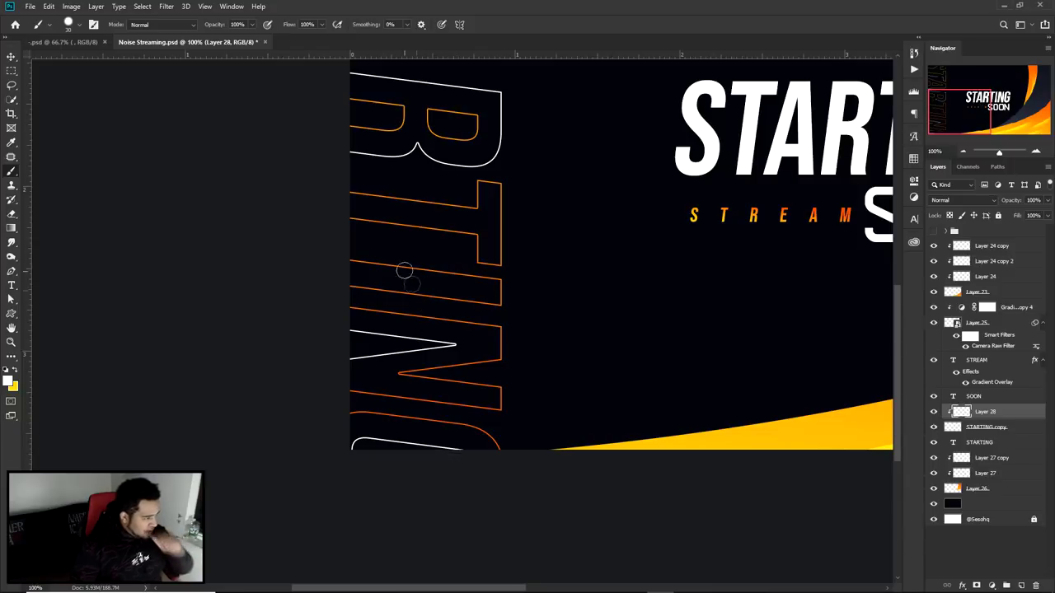
key(ctrl+minus)
key(ctrl+minus)
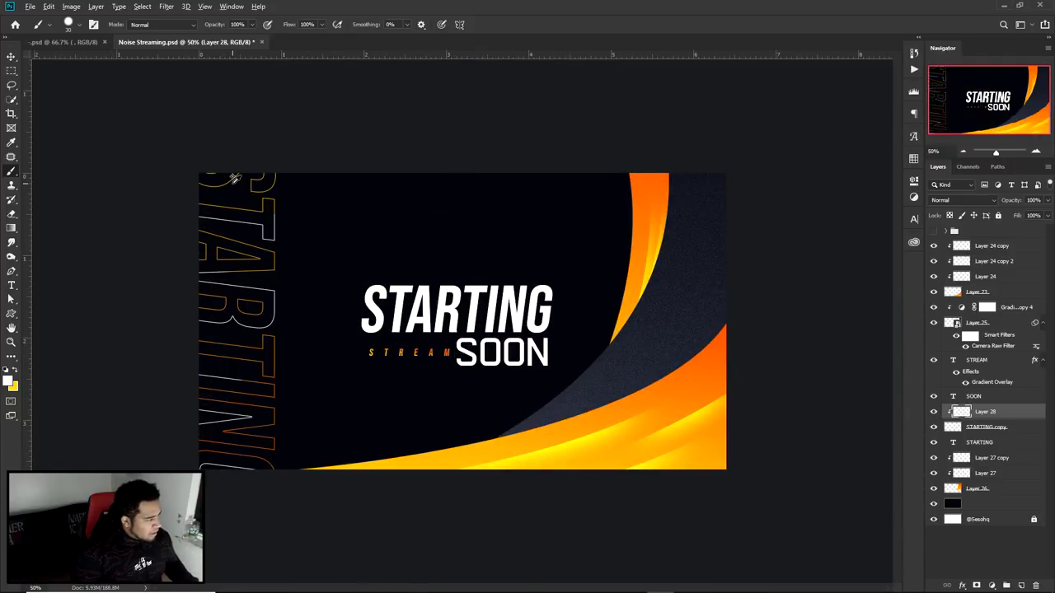
key(ctrl+plus)
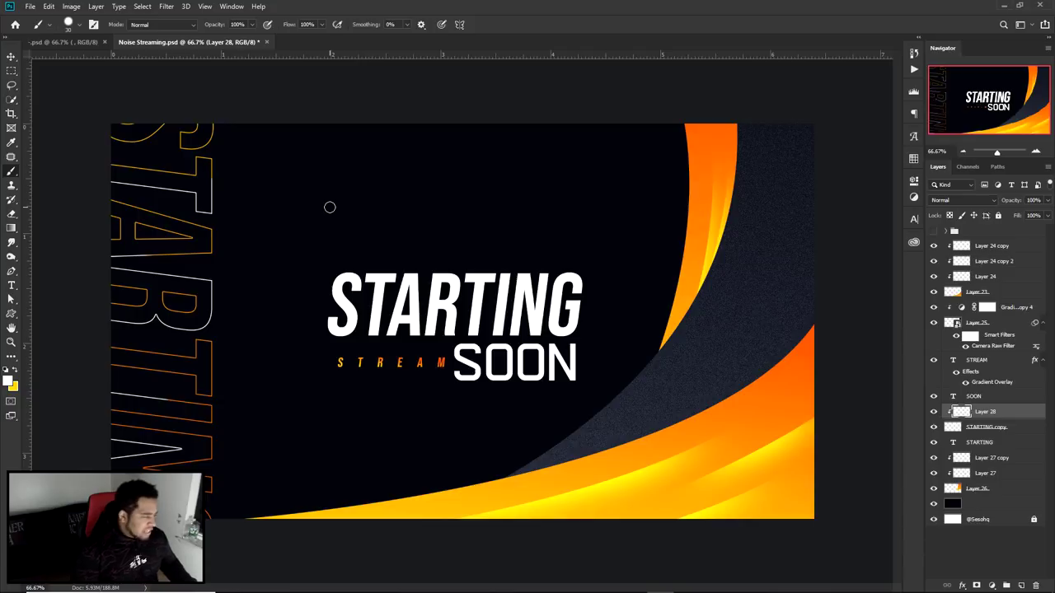
key(v)
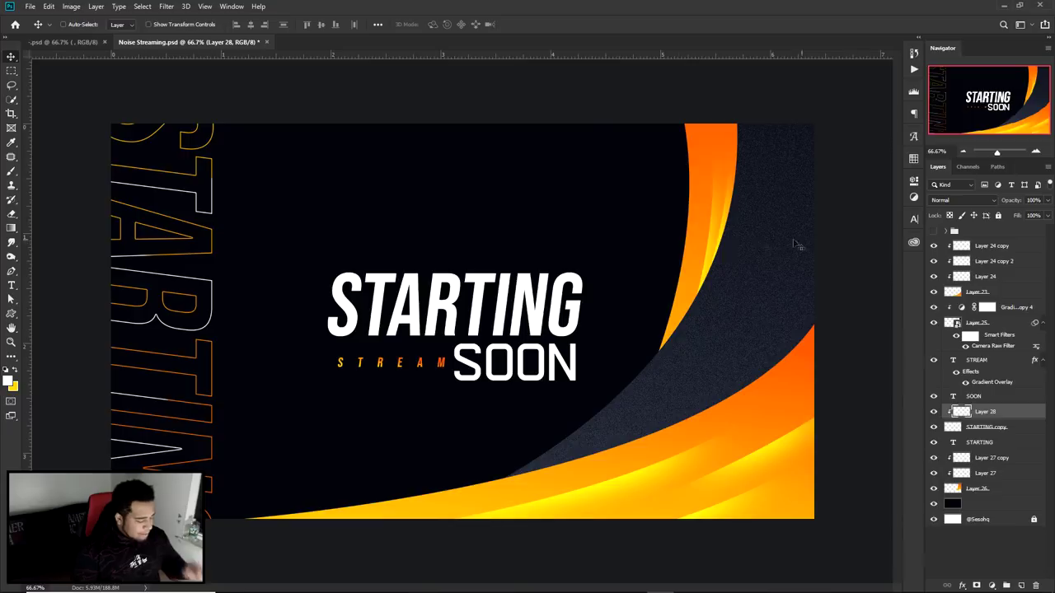
Step: Add a horizontal STARTING text in white 50 pt Bebas Neue near the top of the canvas, above the italic title
key(t)
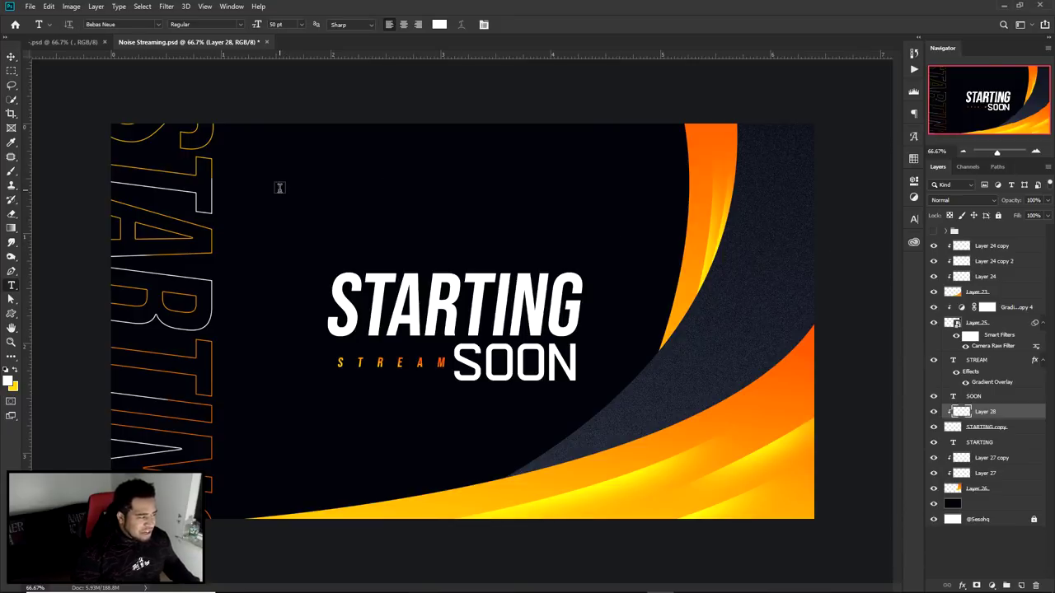
click(279, 188)
text(STREAM)
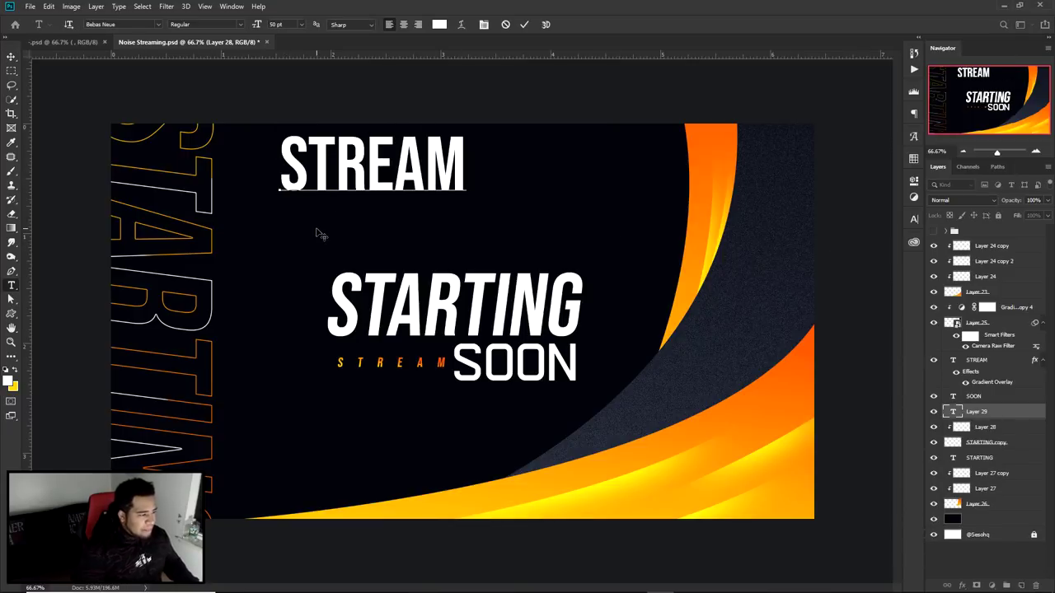
key(ctrl+Return)
text(STARTING)
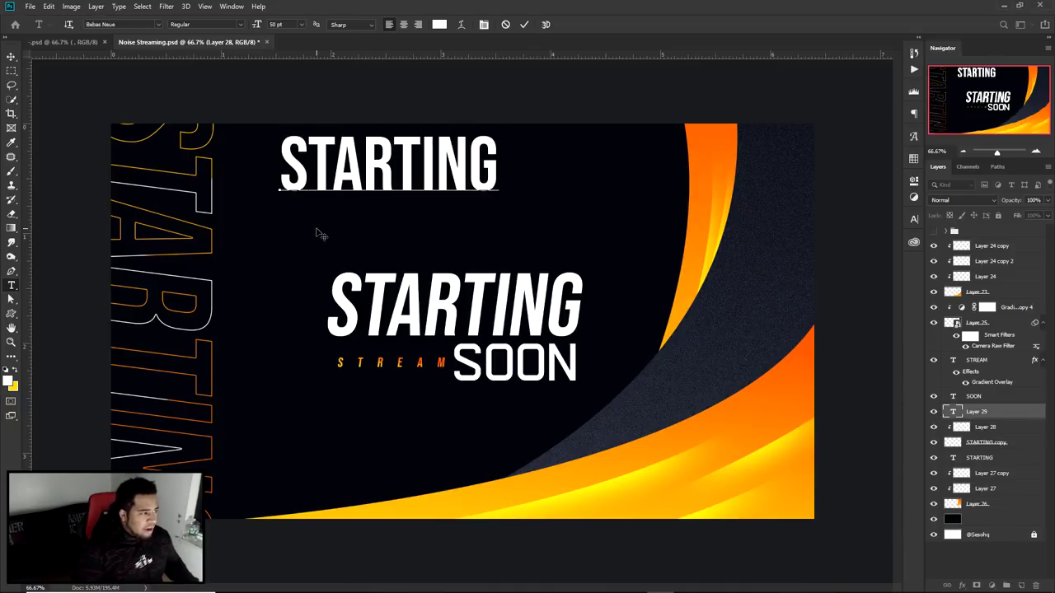
key(ctrl+a)
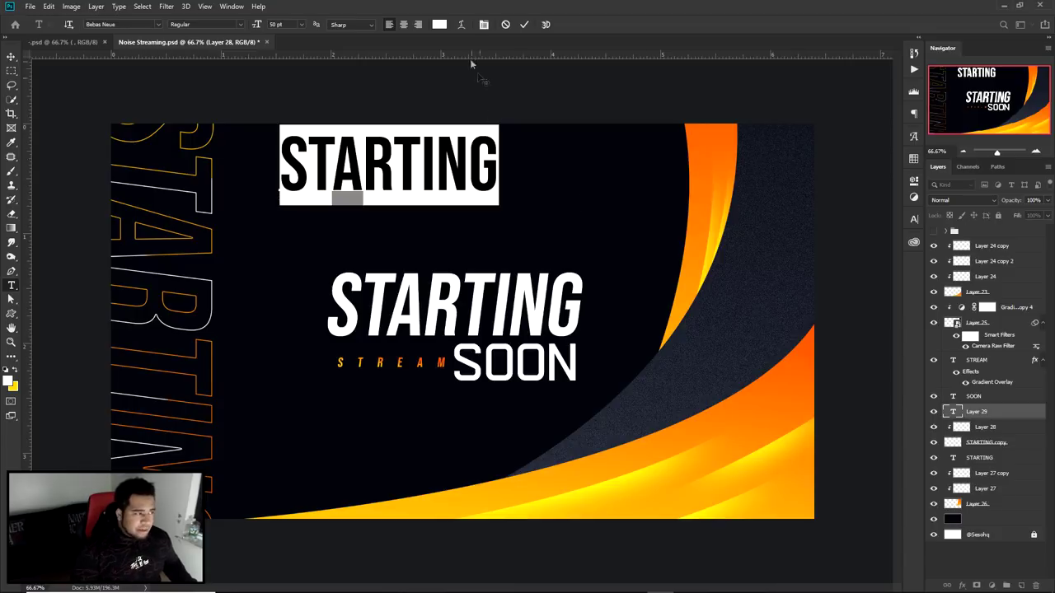
click(524, 24)
Step: Try rotating the new STARTING text 90 degrees at about 238% scale, then undo it and shift the horizontal text down and left
key(ctrl+t)
drag(544, 195, 486, 424)
key(Return)
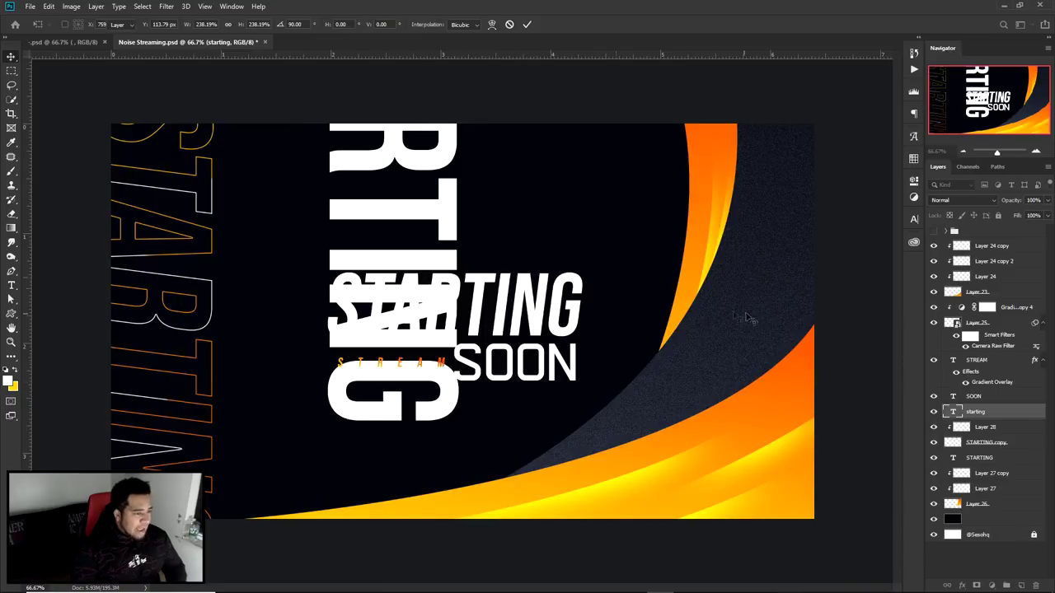
drag(462, 354, 357, 351)
key(ctrl+z)
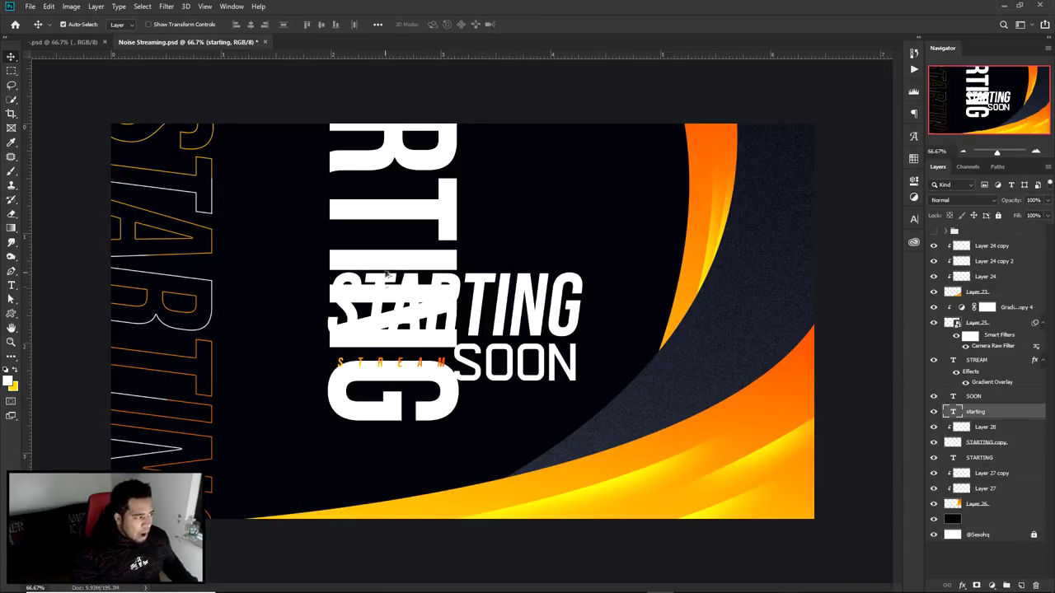
key(ctrl+z)
drag(400, 235, 343, 295)
click(913, 219)
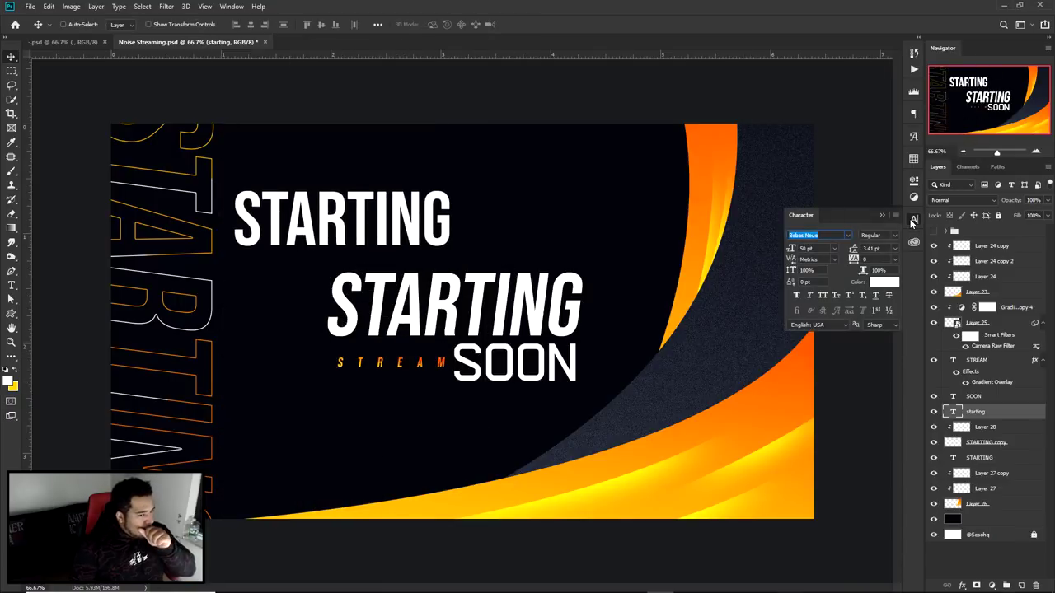
click(896, 214)
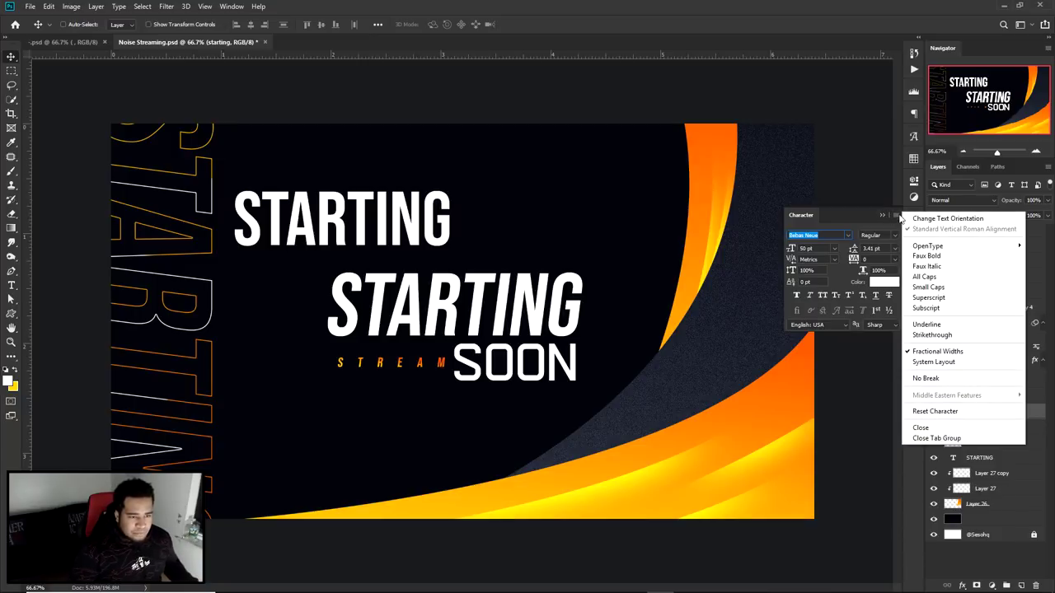
click(896, 215)
click(913, 218)
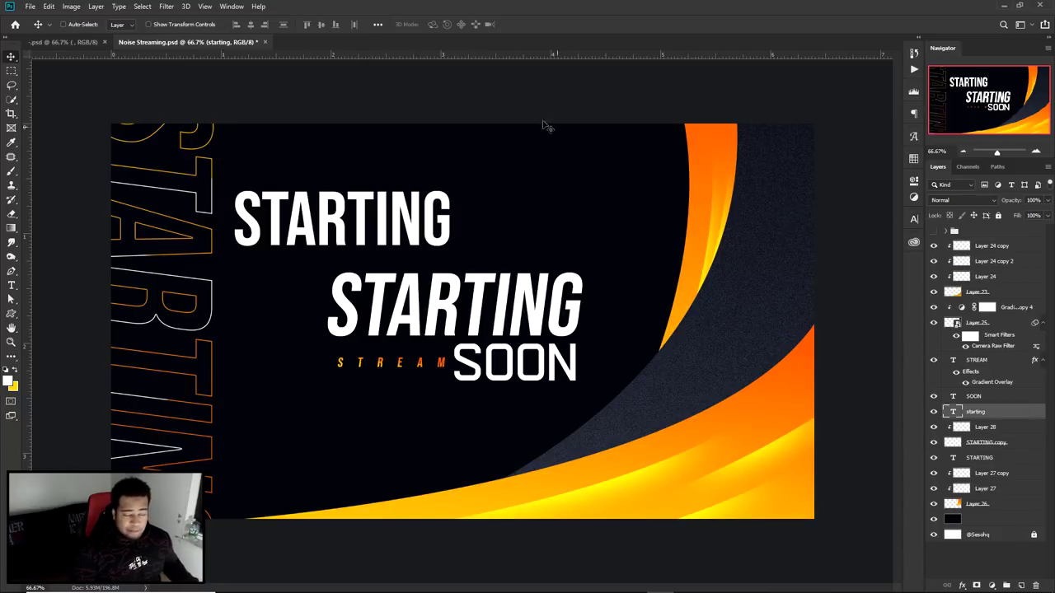
click(230, 6)
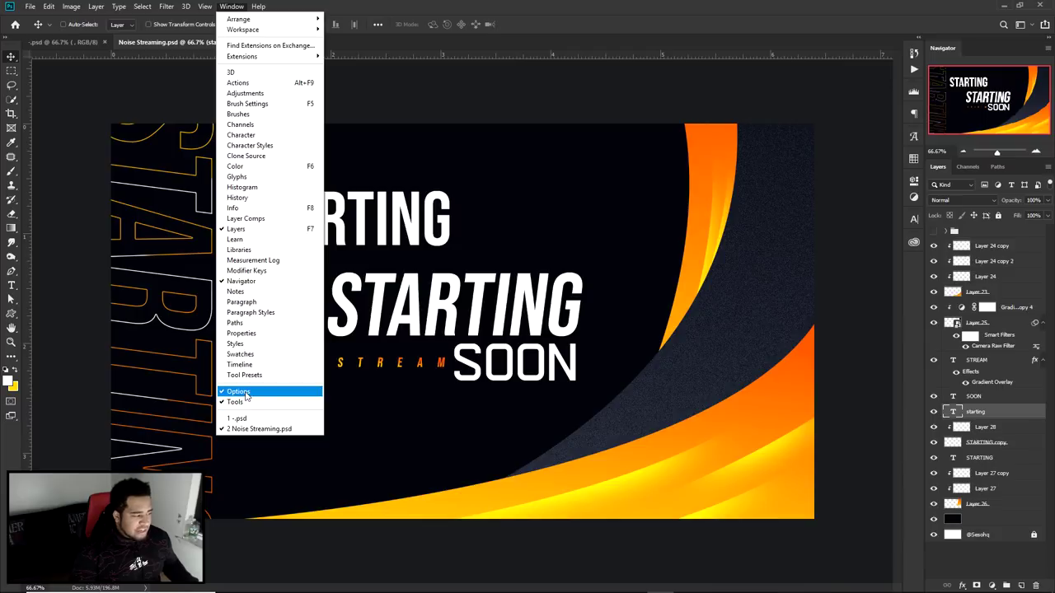
click(247, 135)
click(914, 222)
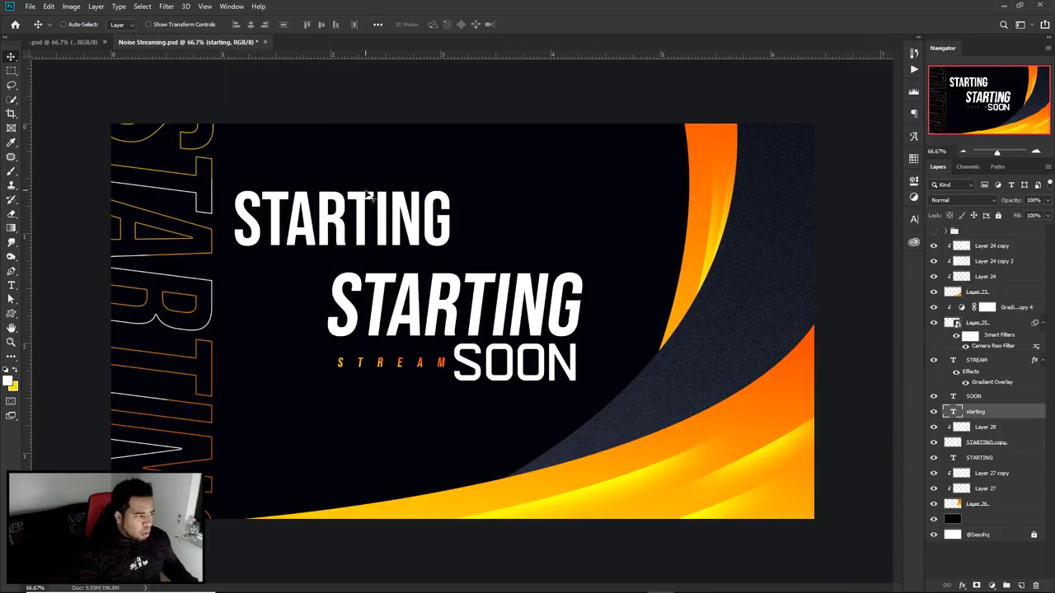
Step: Change the new STARTING text's orientation to vertical and move the letter column up beside the outlined STARTING
double_click(368, 216)
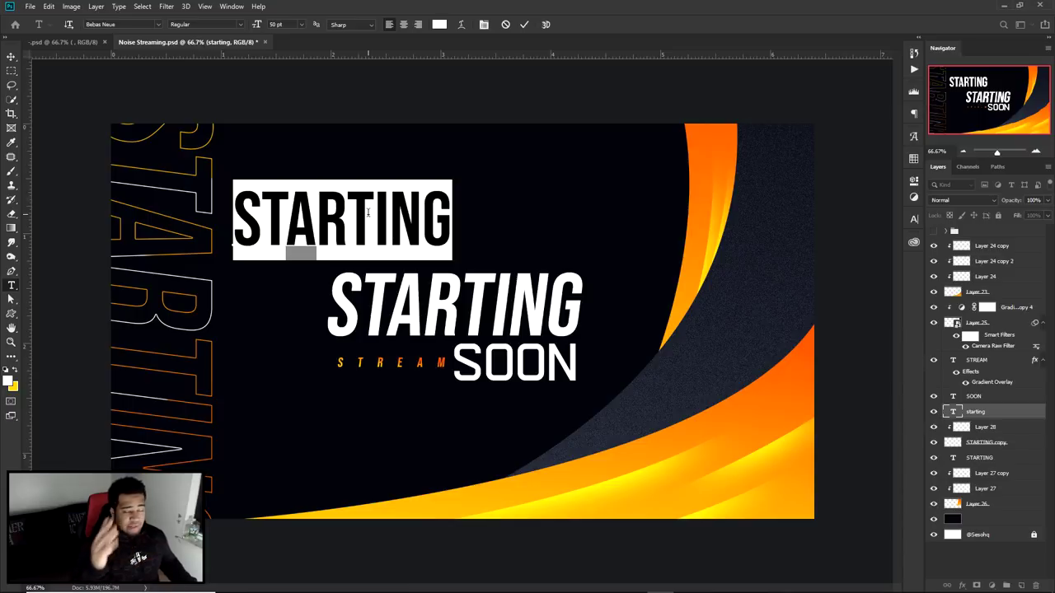
key(ctrl+t)
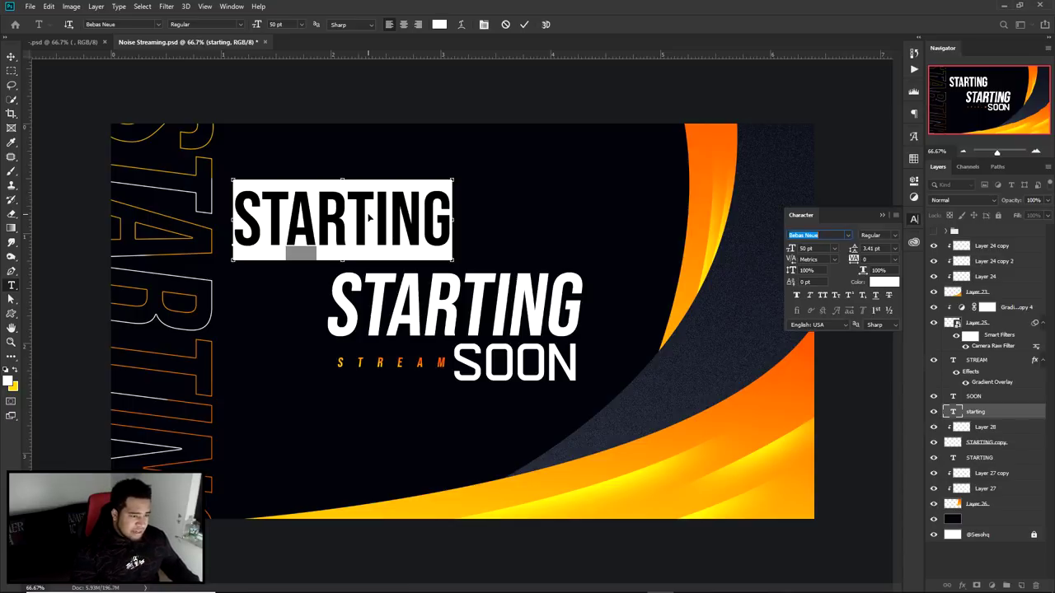
click(896, 215)
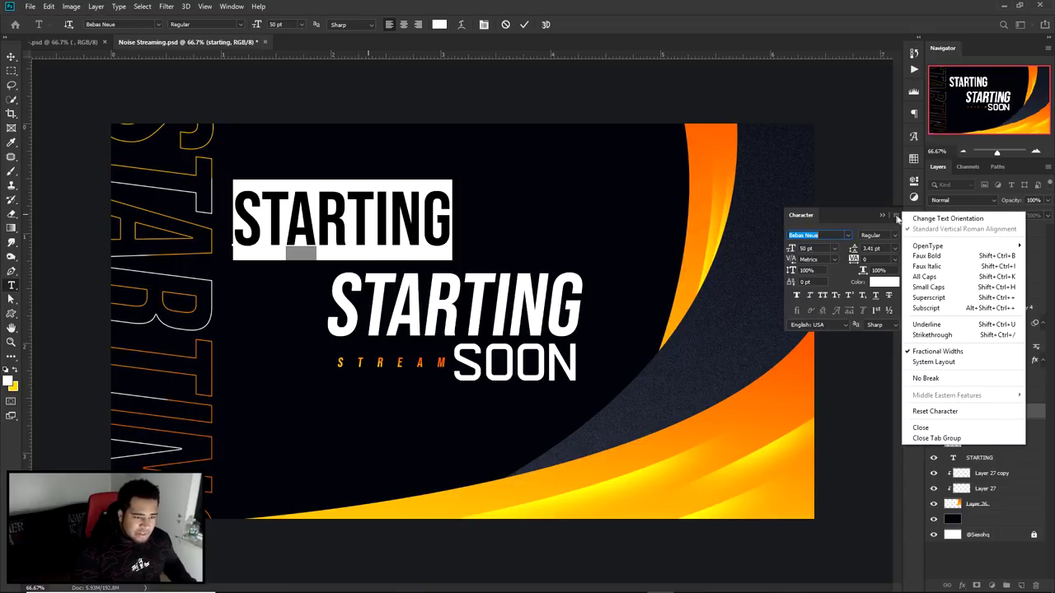
click(930, 220)
click(524, 24)
key(v)
drag(362, 407, 383, 268)
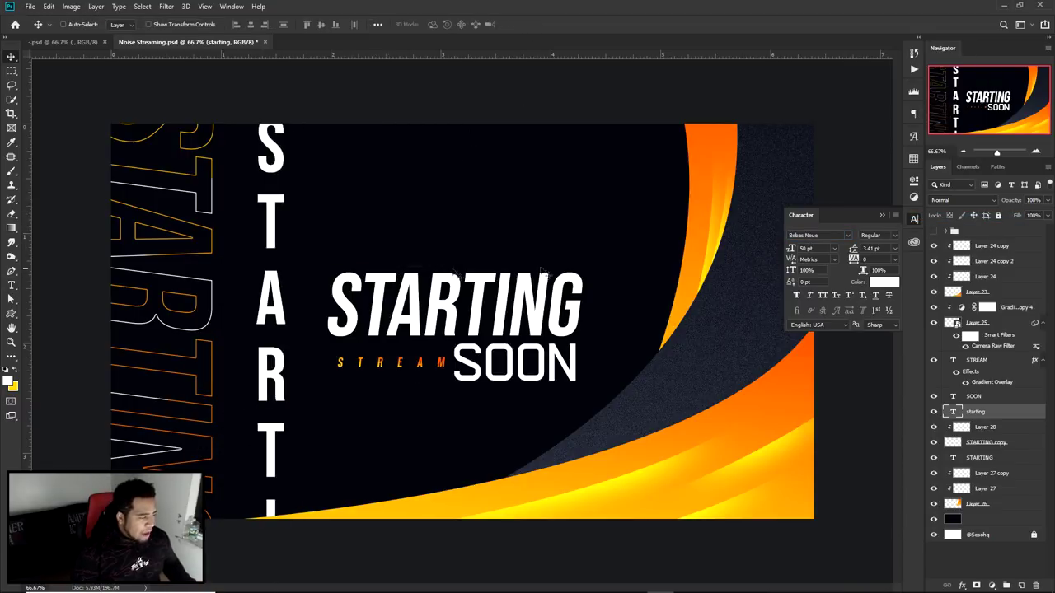
Step: Tighten the vertical letter column's tracking to -240 and try enlarging it to about 159%
drag(854, 258, 853, 260)
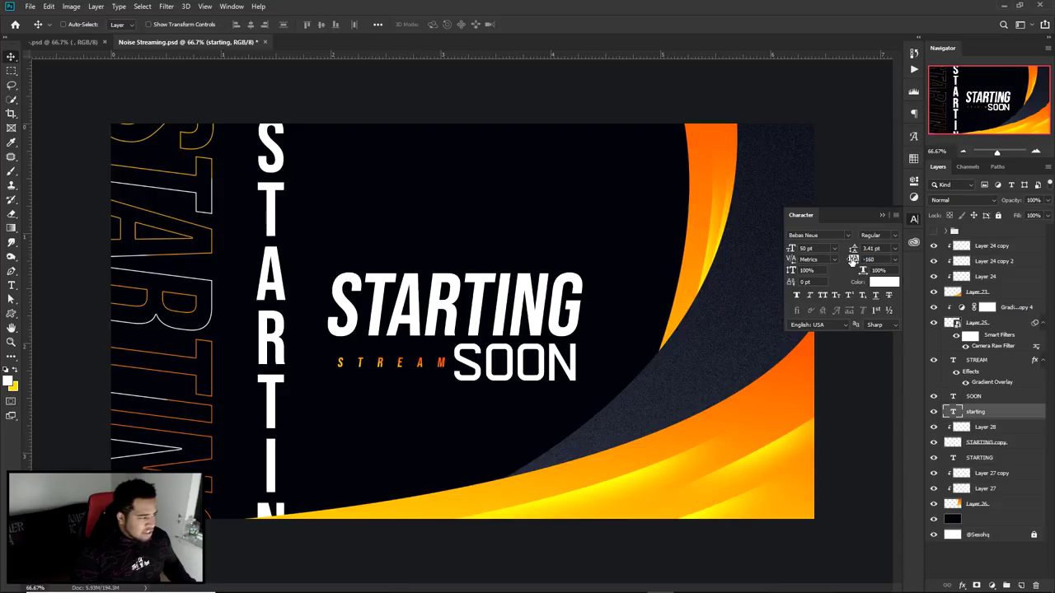
scroll(869, 262, down, 3)
scroll(869, 262, up, 3)
key(ctrl+t)
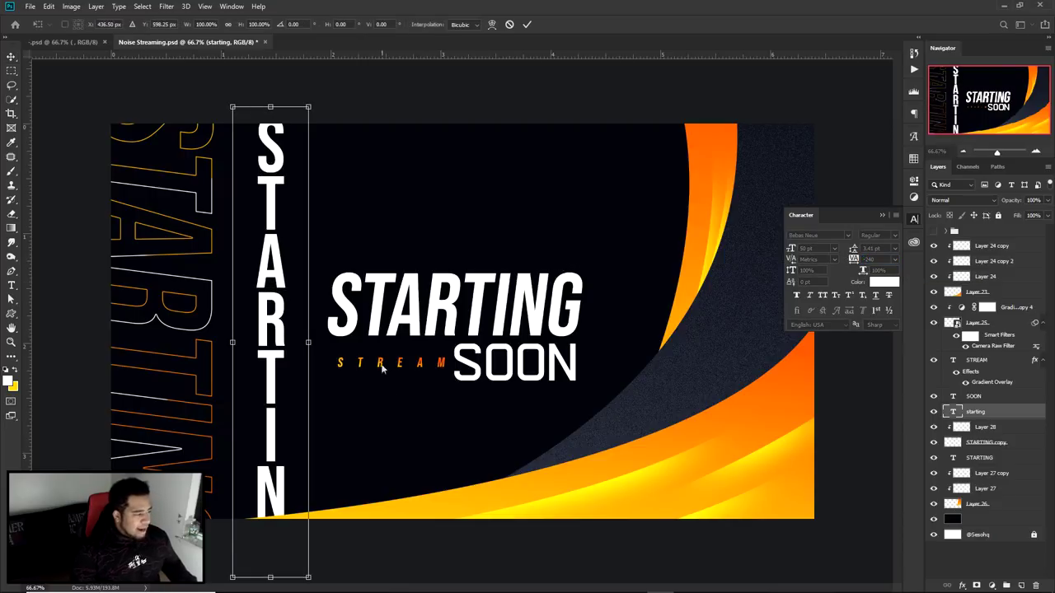
drag(309, 577, 305, 551)
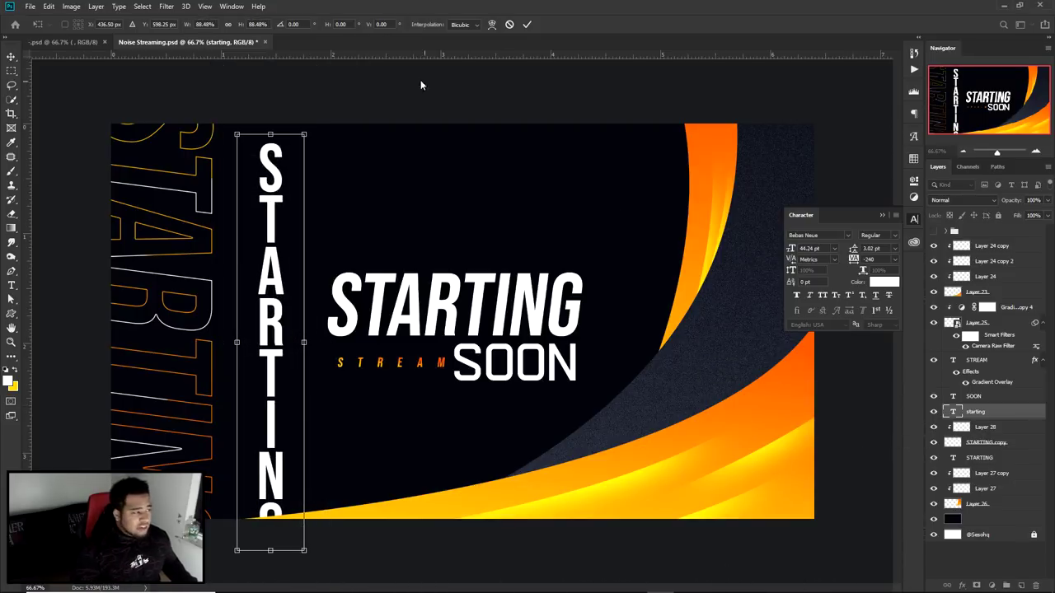
drag(312, 138, 337, 4)
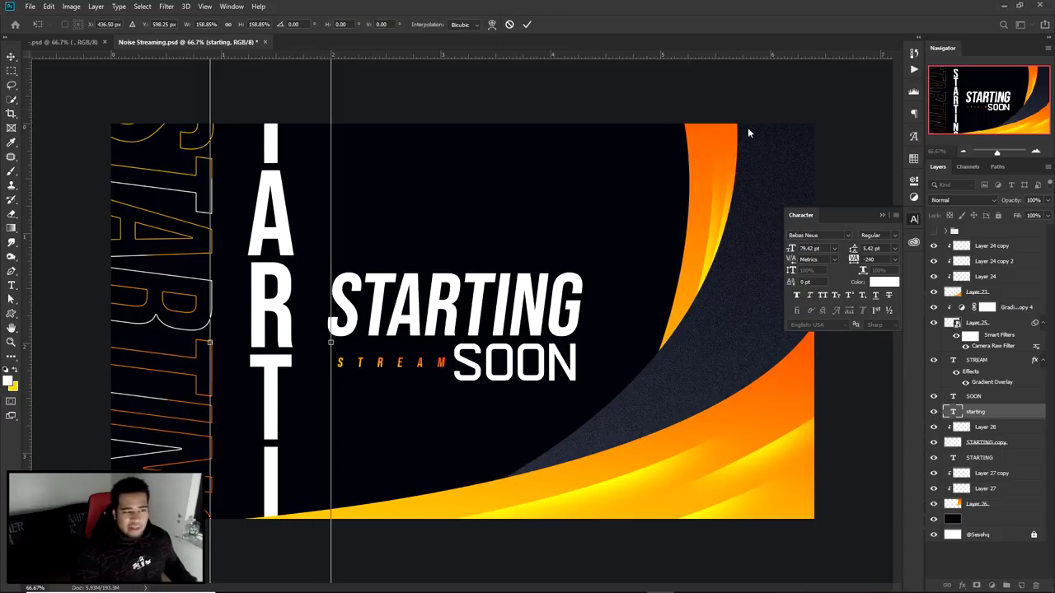
key(Return)
drag(272, 212, 269, 312)
Step: Undo the vertical text's move, scaling, tracking and orientation changes
key(ctrl+z)
key(ctrl+z)
key(ctrl+z)
key(ctrl+z)
key(ctrl+z)
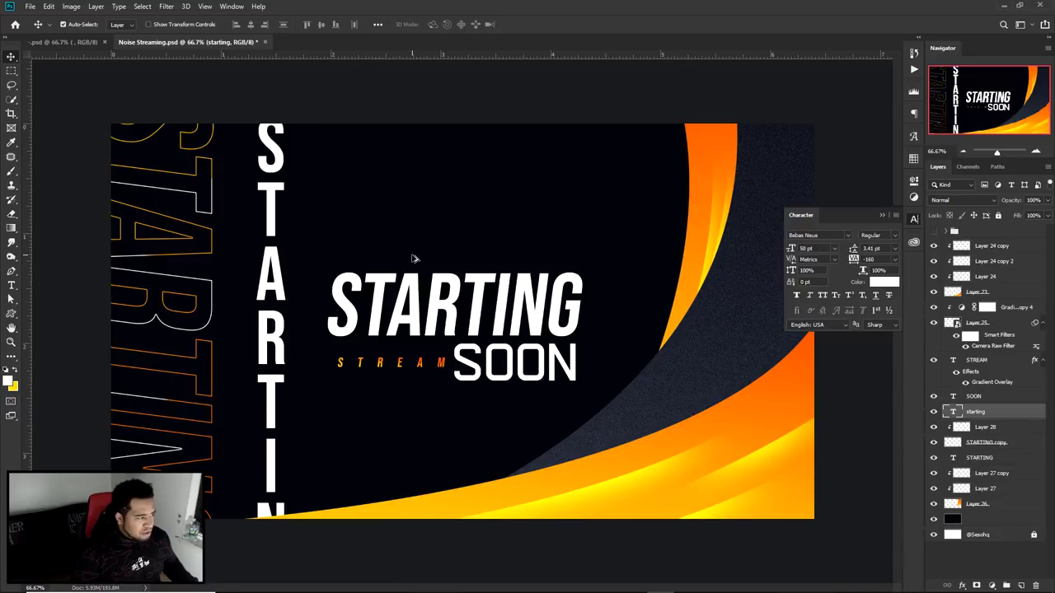
key(ctrl+z)
Step: Rotate the new STARTING text 90 degrees and enlarge it to about 104 pt beside the outlined word, placing its layer below Layer 26
key(ctrl+t)
drag(463, 170, 484, 431)
key(Return)
drag(384, 305, 321, 384)
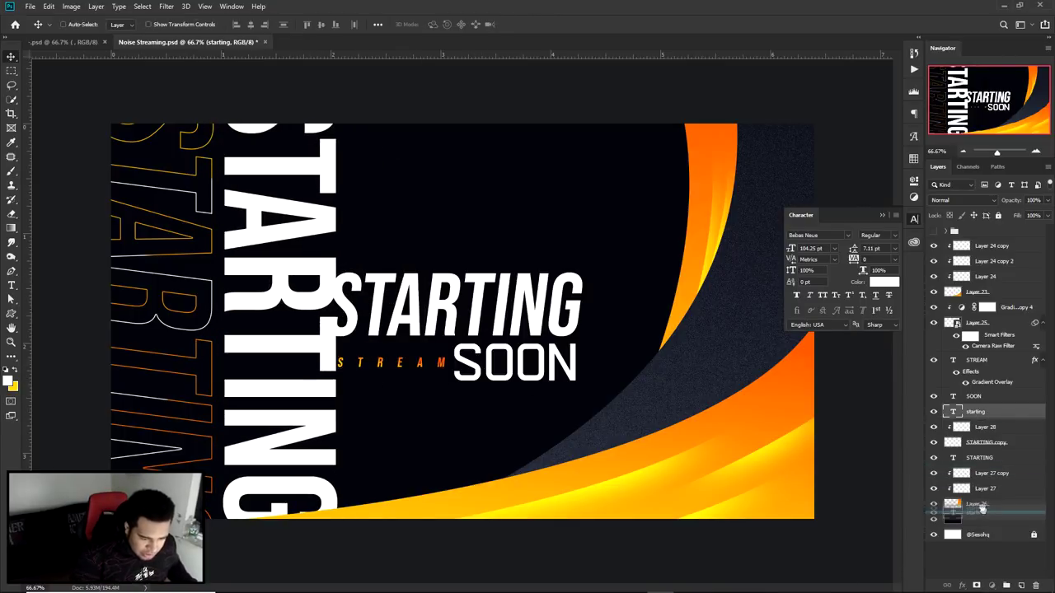
drag(978, 510, 978, 509)
drag(394, 356, 390, 369)
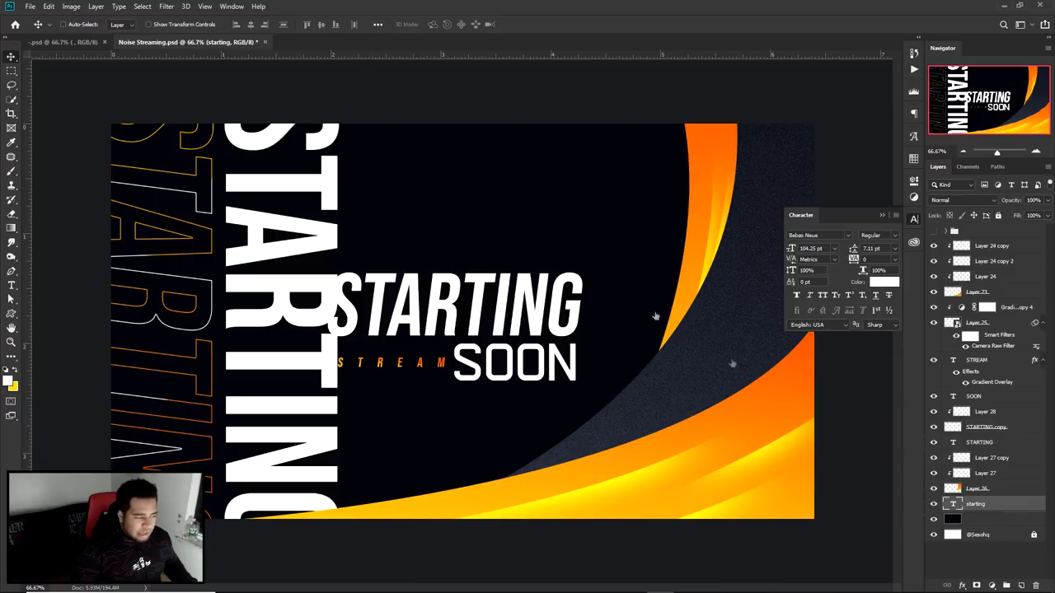
Step: Apply a Gradient Overlay with the dark navy-to-slate preset to the large rotated STARTING text
double_click(1001, 503)
click(610, 365)
click(784, 268)
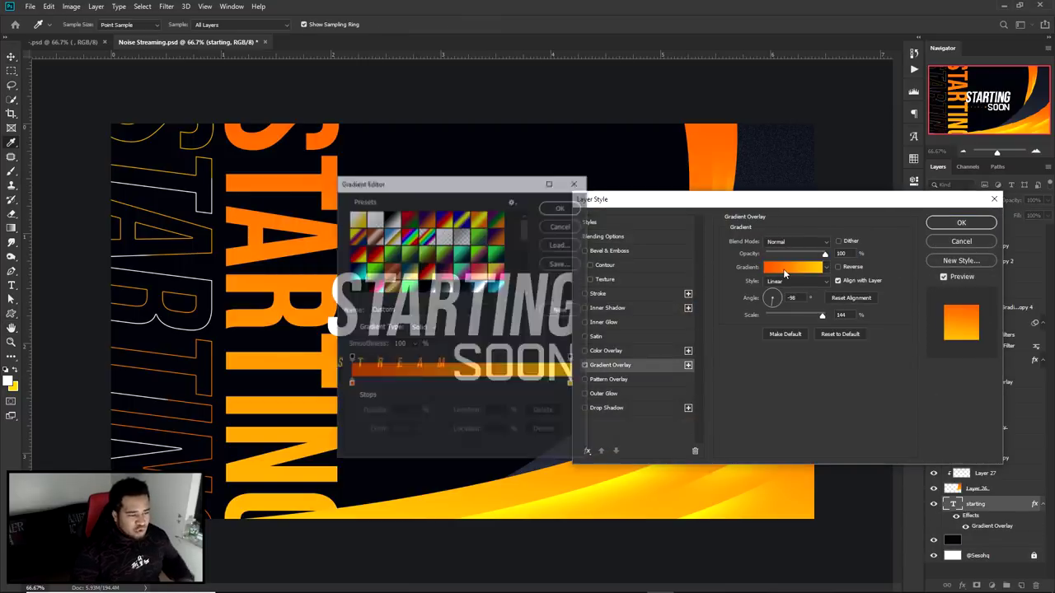
scroll(410, 278, down, 5)
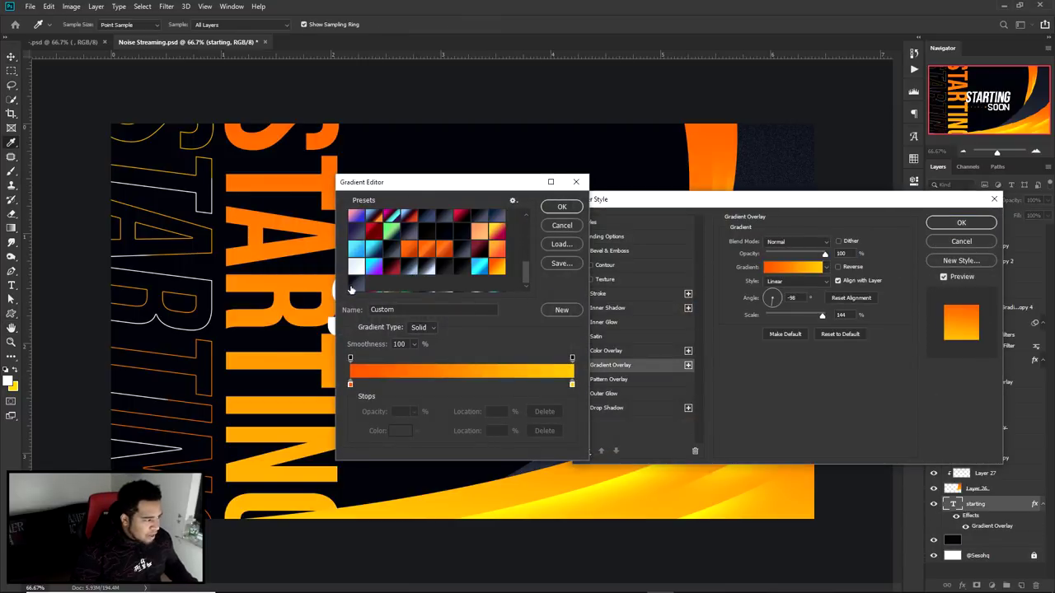
click(353, 285)
click(560, 207)
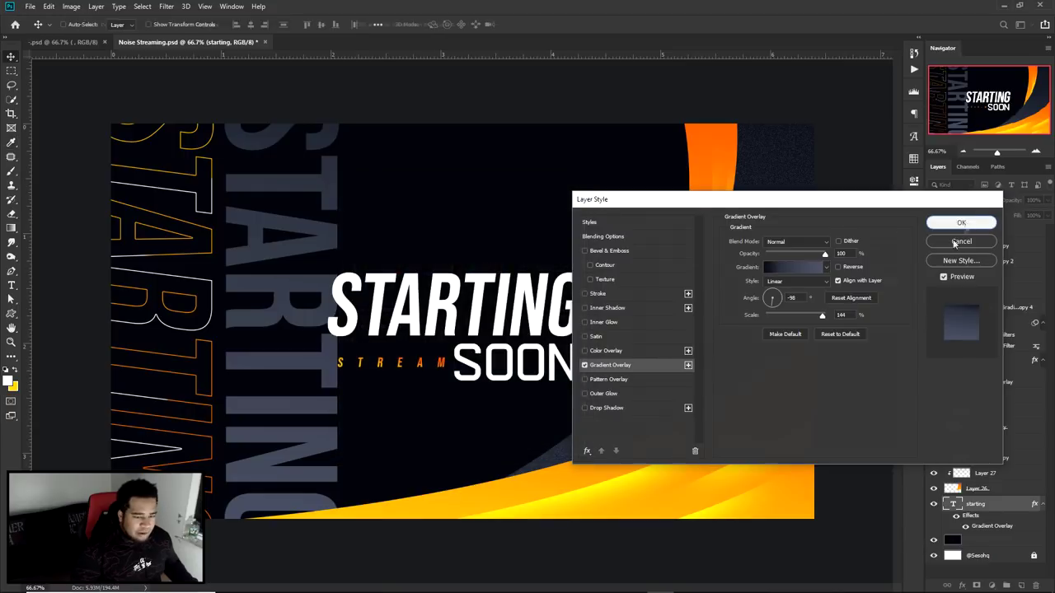
click(958, 223)
Step: Convert the rotated STARTING text to a smart object and apply a Camera Raw Filter with grain amount 100
right_click(983, 504)
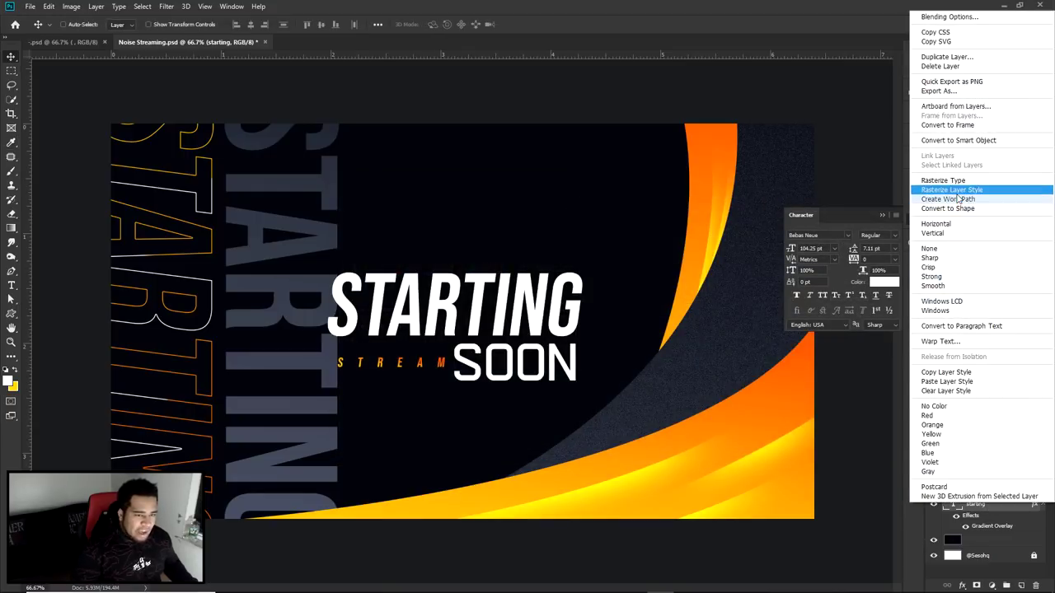
click(960, 142)
click(165, 6)
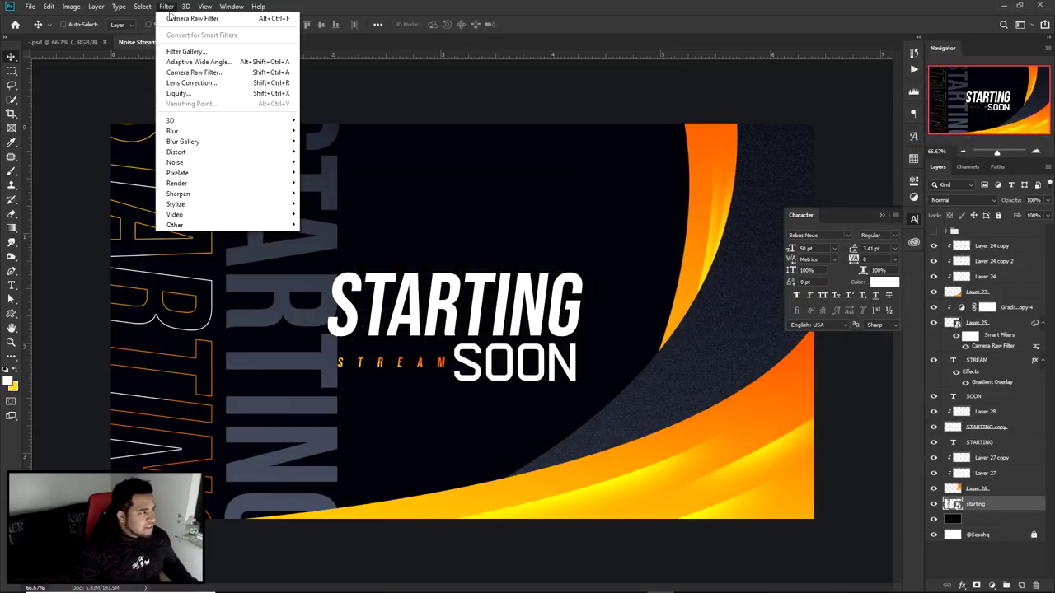
click(177, 72)
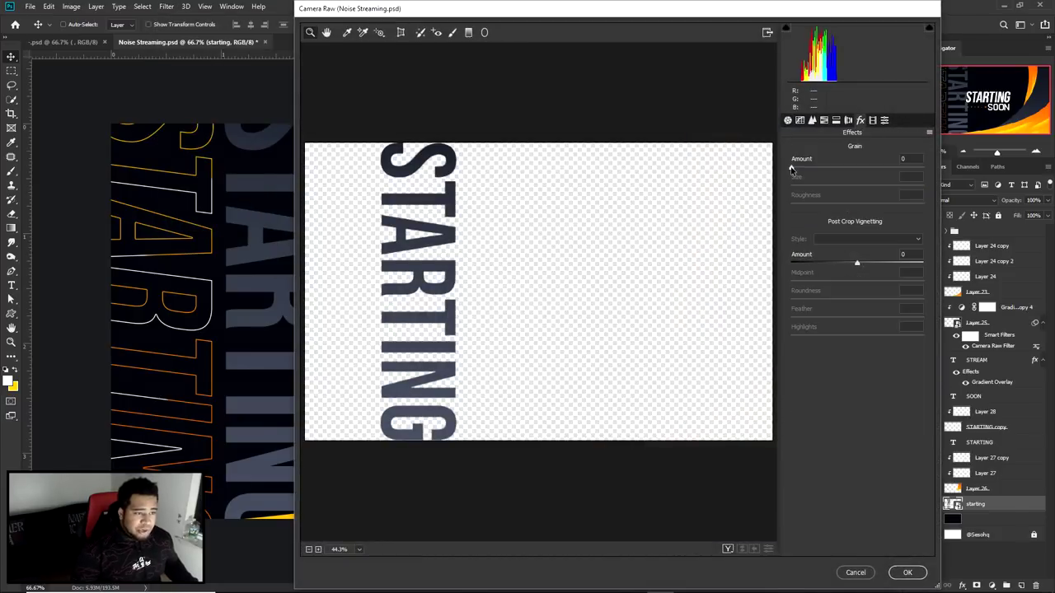
drag(791, 168, 855, 168)
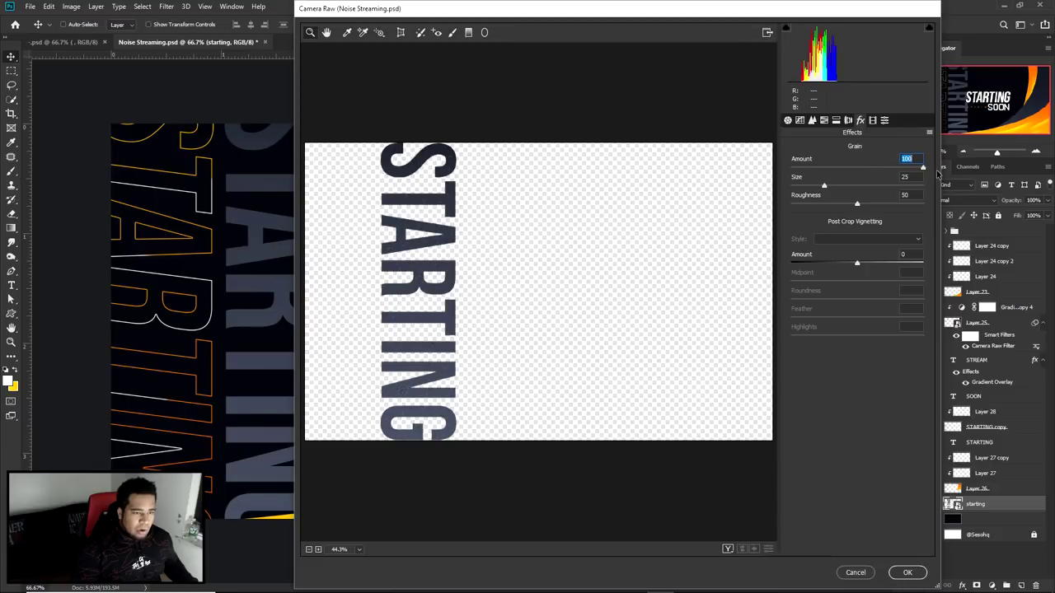
click(908, 571)
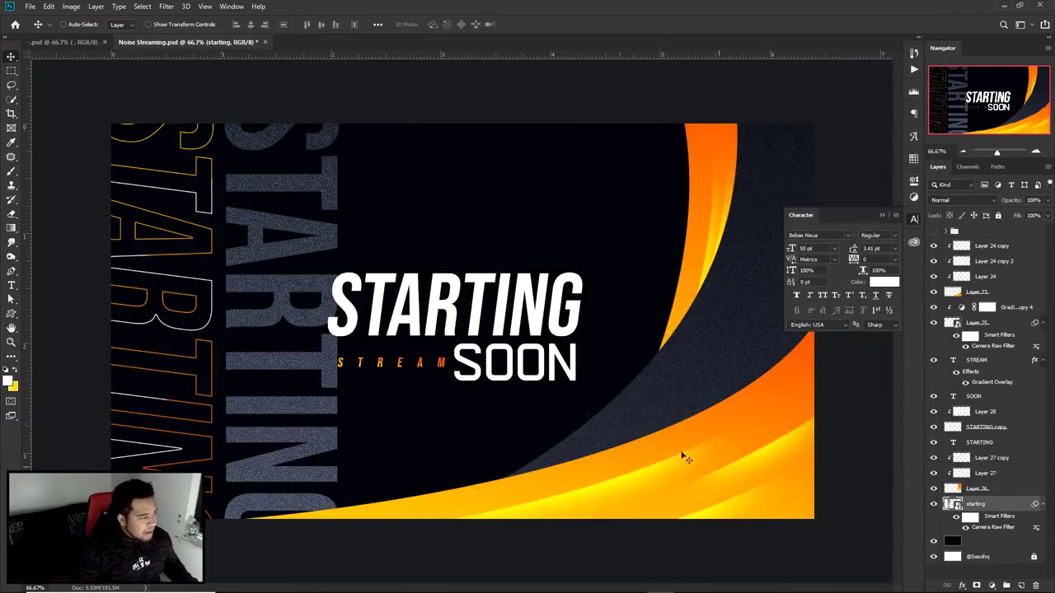
Step: Add a Gradient Map adjustment layer above the grainy STARTING layer using the dark navy-to-slate preset
click(993, 585)
click(977, 565)
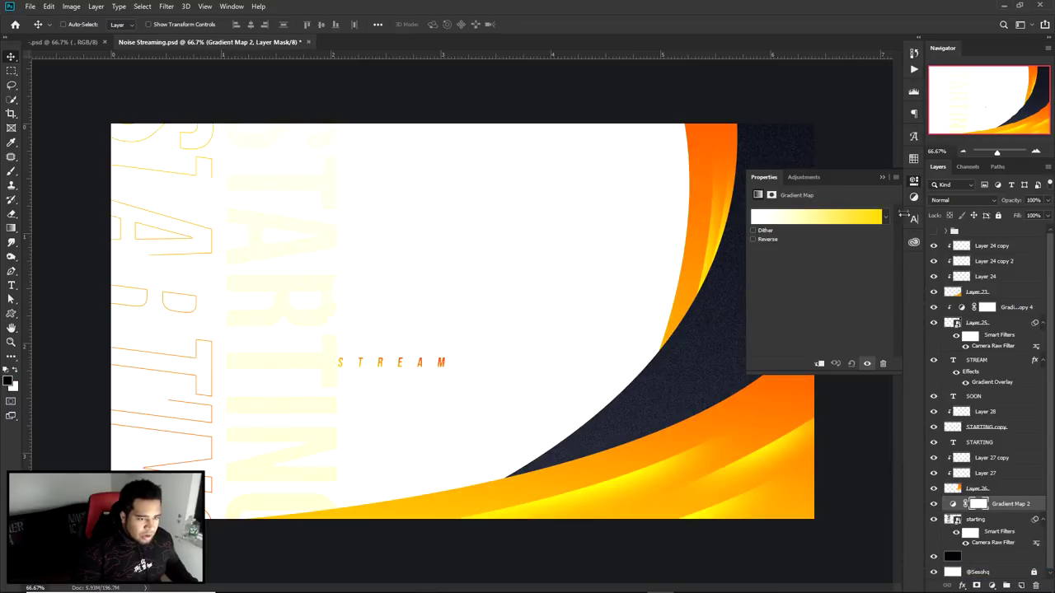
click(853, 218)
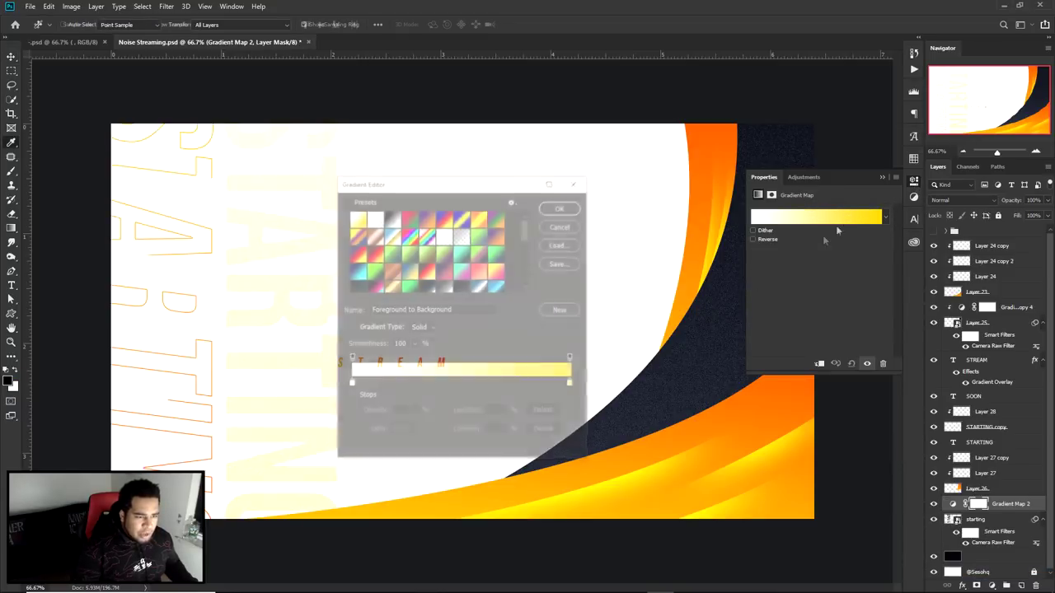
scroll(427, 263, down, 3)
click(427, 271)
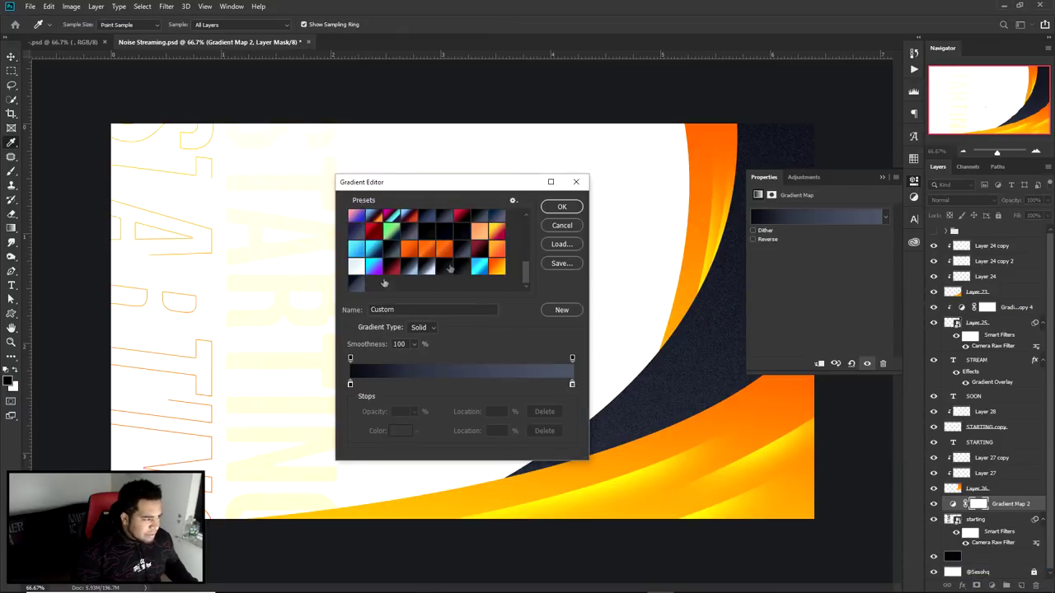
click(562, 207)
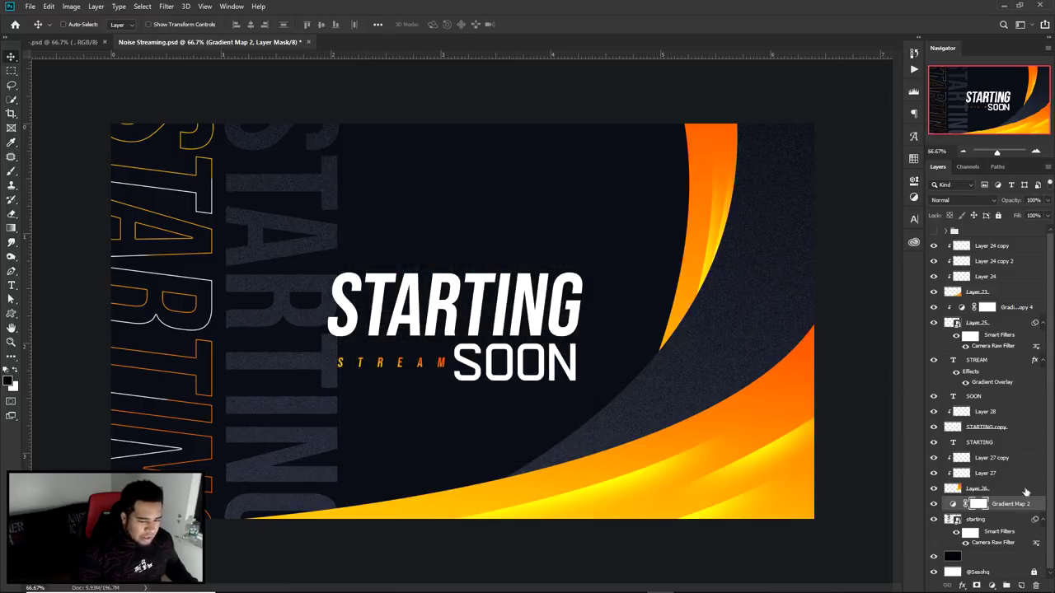
Step: Clip the Gradient Map 2 adjustment to the grainy STARTING layer and compare the artwork with and without it
right_click(1021, 503)
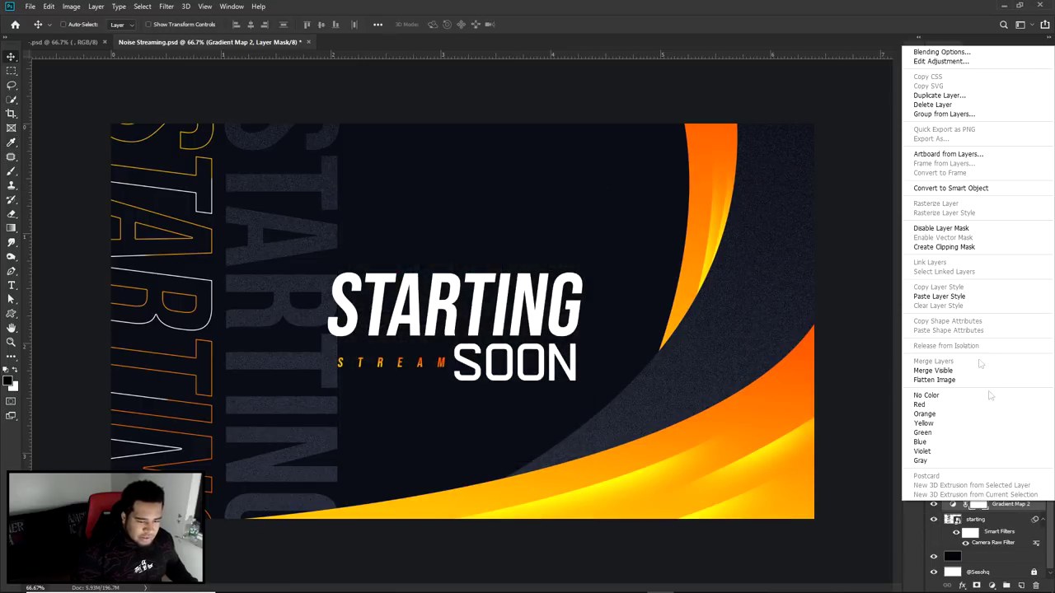
click(962, 246)
click(934, 504)
click(934, 503)
click(933, 503)
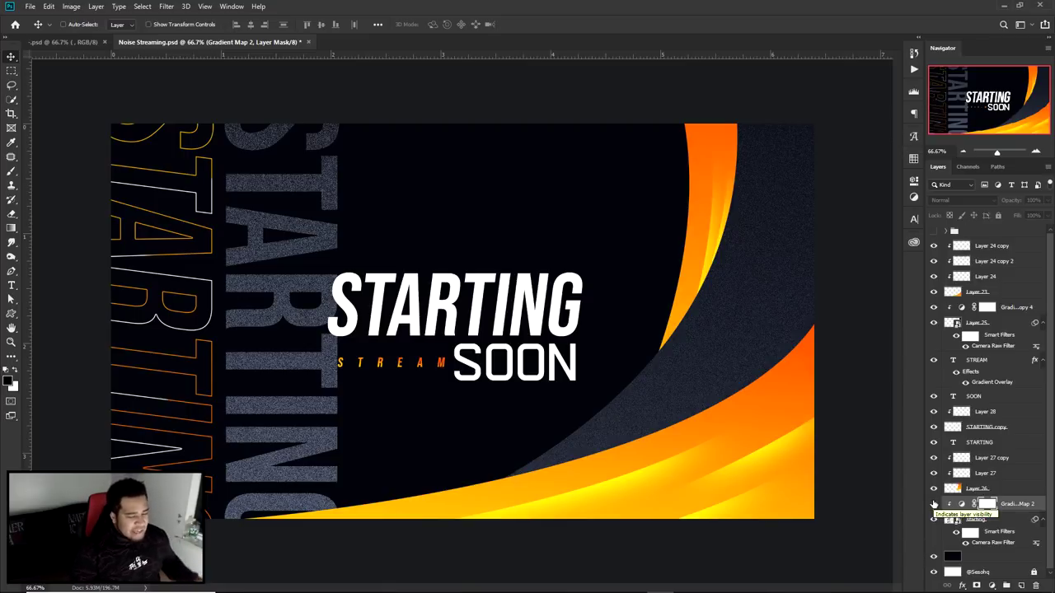
click(934, 504)
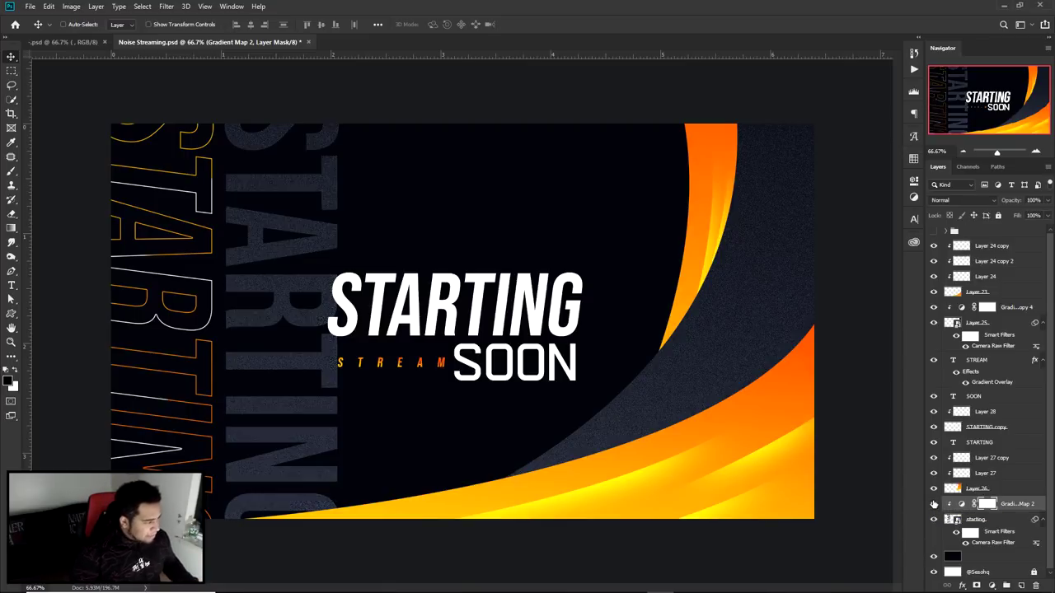
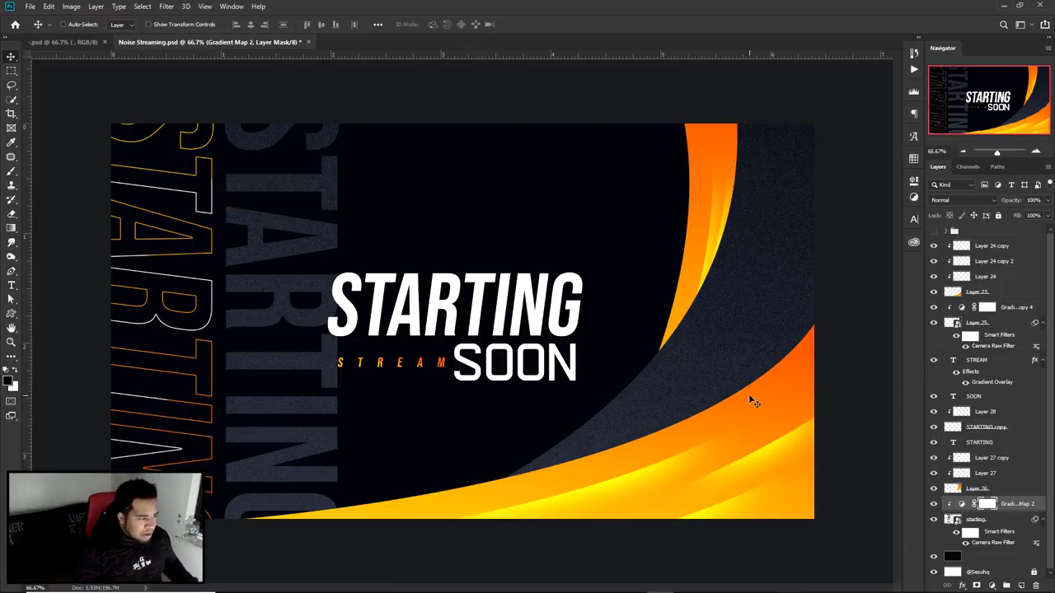
Step: Nudge the grainy STARTING layer together with its Gradient Map 2 adjustment slightly left, closer to the outlined text
click(981, 521)
key(Left)
key(Left)
key(Left)
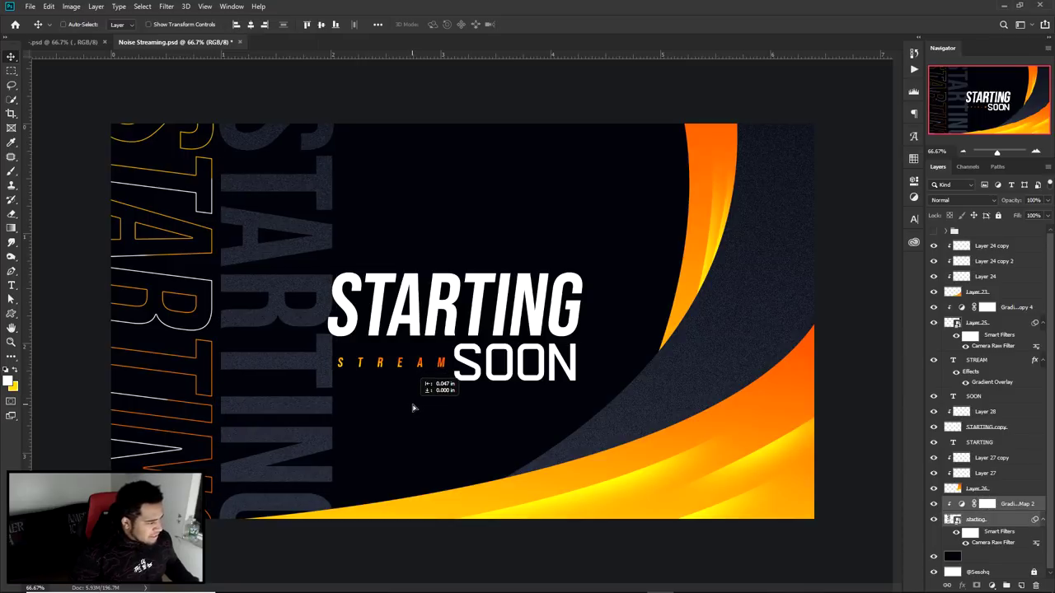
Step: Paint a large soft slate glow over the title on a new layer above Layer 24 copy, blended as Linear Dodge (Add)
click(983, 245)
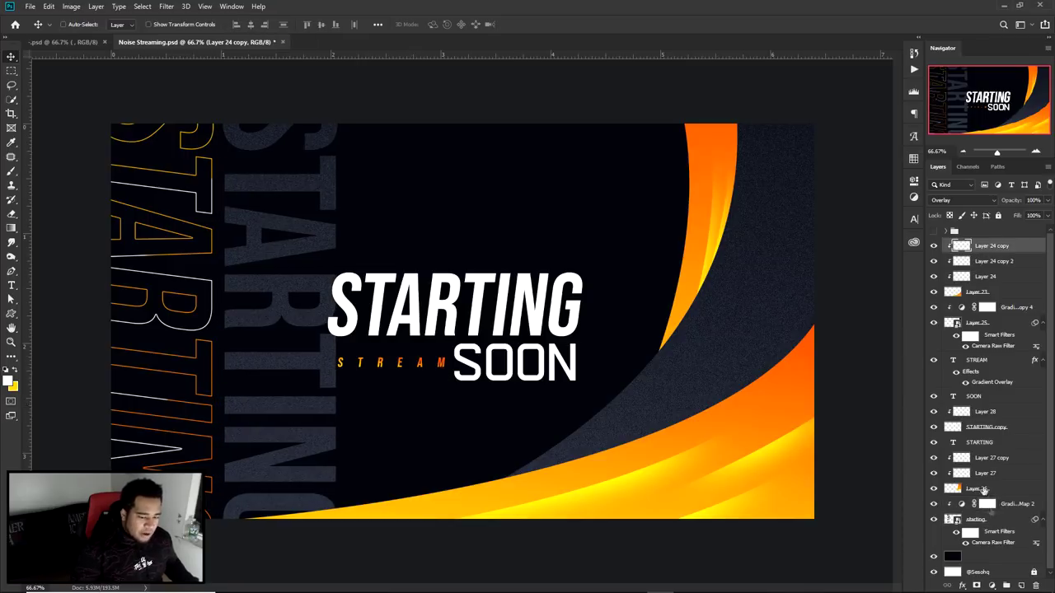
click(1020, 586)
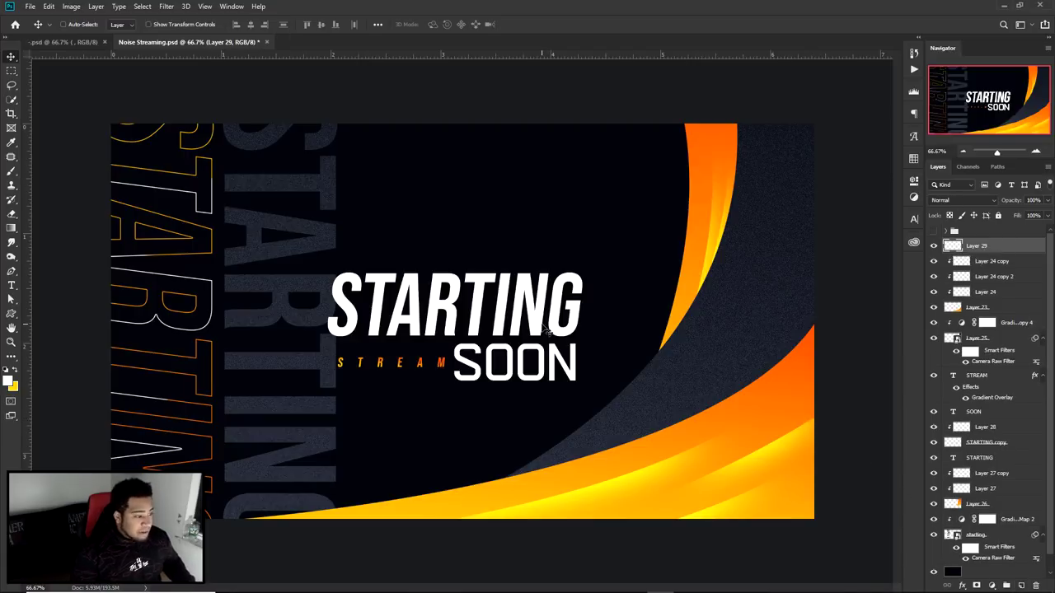
key(b)
mouse_move(516, 323)
mouse_down()
mouse_move(661, 328)
mouse_move(640, 316)
mouse_move(494, 327)
mouse_move(763, 337)
mouse_move(582, 341)
mouse_move(779, 342)
mouse_move(657, 350)
mouse_move(496, 341)
mouse_move(602, 230)
mouse_move(605, 148)
mouse_up()
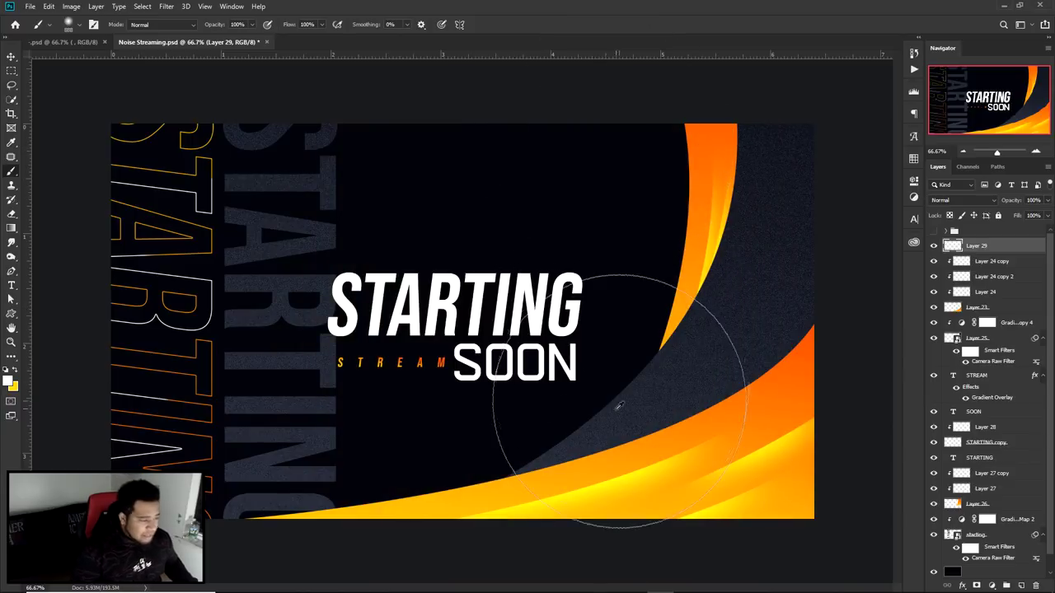
click(464, 338)
key(ctrl+z)
key(ctrl+shift+z)
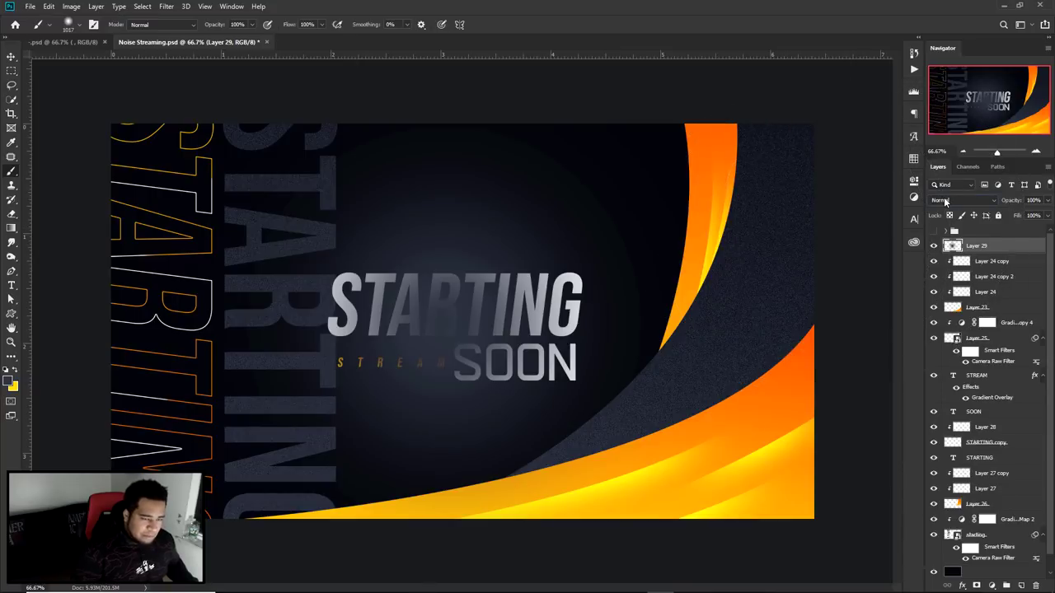
click(944, 199)
click(956, 309)
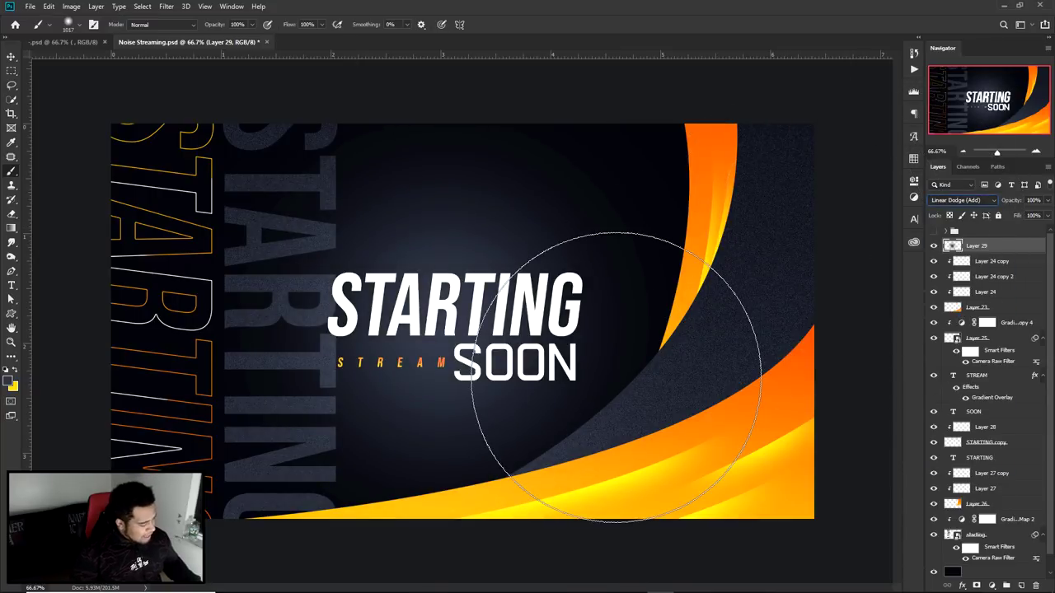
Step: Soften the glow on Layer 29 by erasing across its upper part with a soft eraser of about 851 px
key(e)
alt+right_click(584, 388)
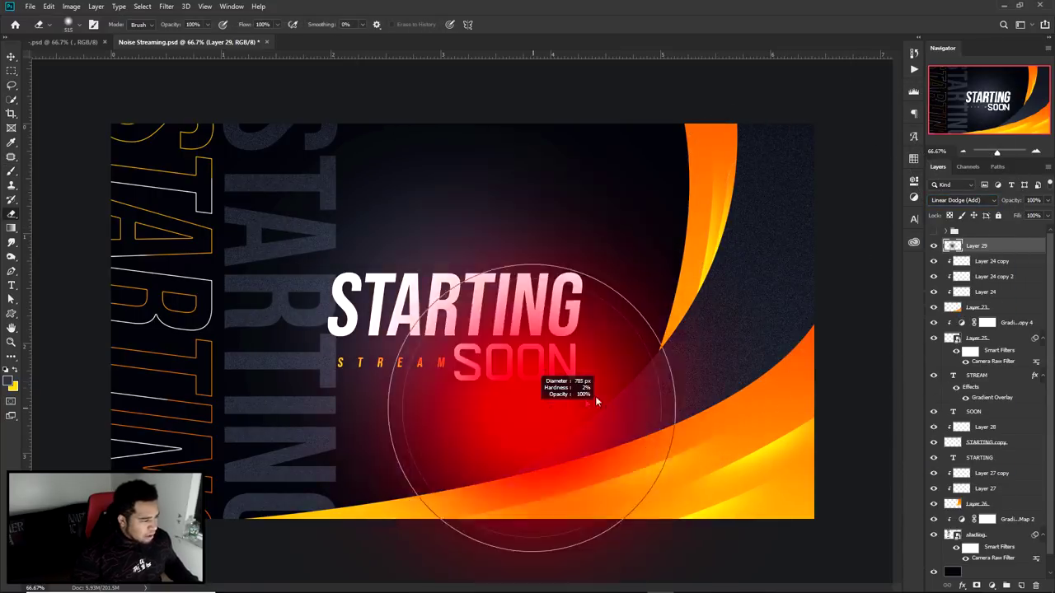
mouse_move(218, 247)
mouse_down()
mouse_move(389, 101)
mouse_move(286, 235)
mouse_move(459, 110)
mouse_move(612, 200)
mouse_up()
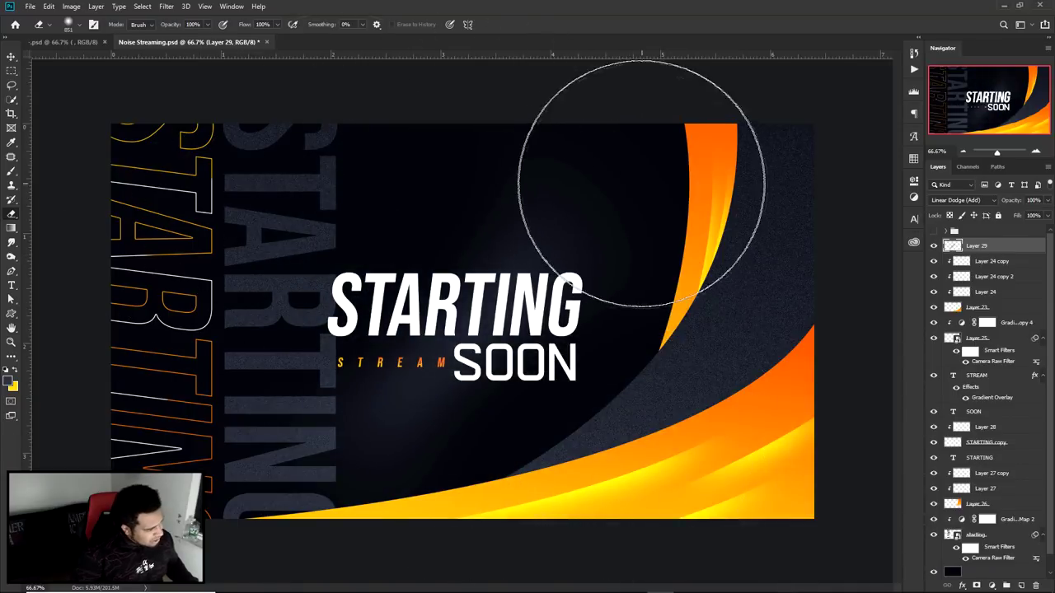
Step: Paint more soft slate glow over the vertical STARTING texts on Layer 29, and erase it back to a faint haze
key(b)
drag(212, 353, 354, 459)
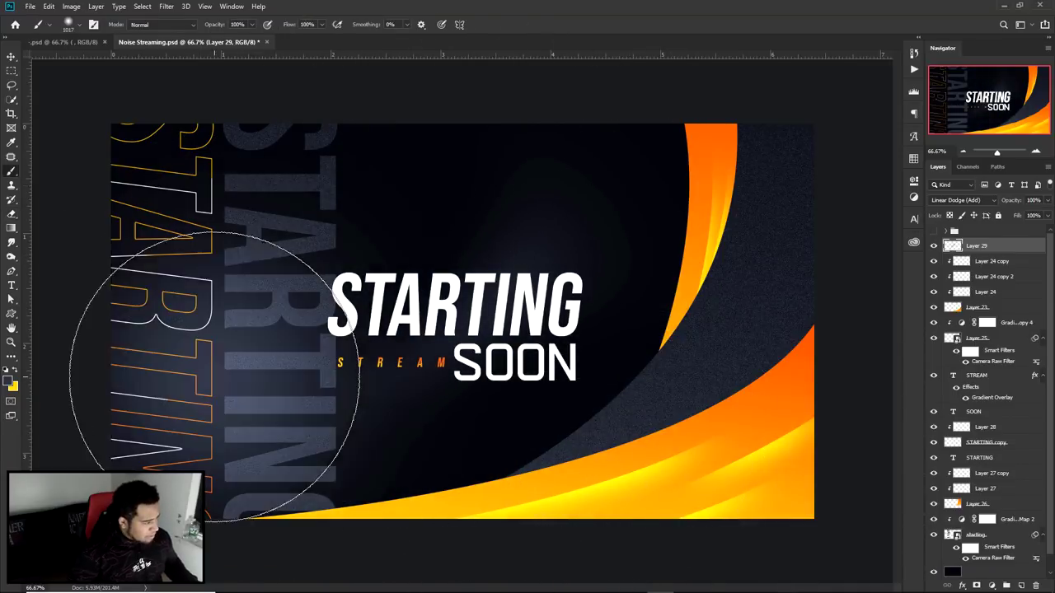
key(e)
drag(189, 177, 248, 448)
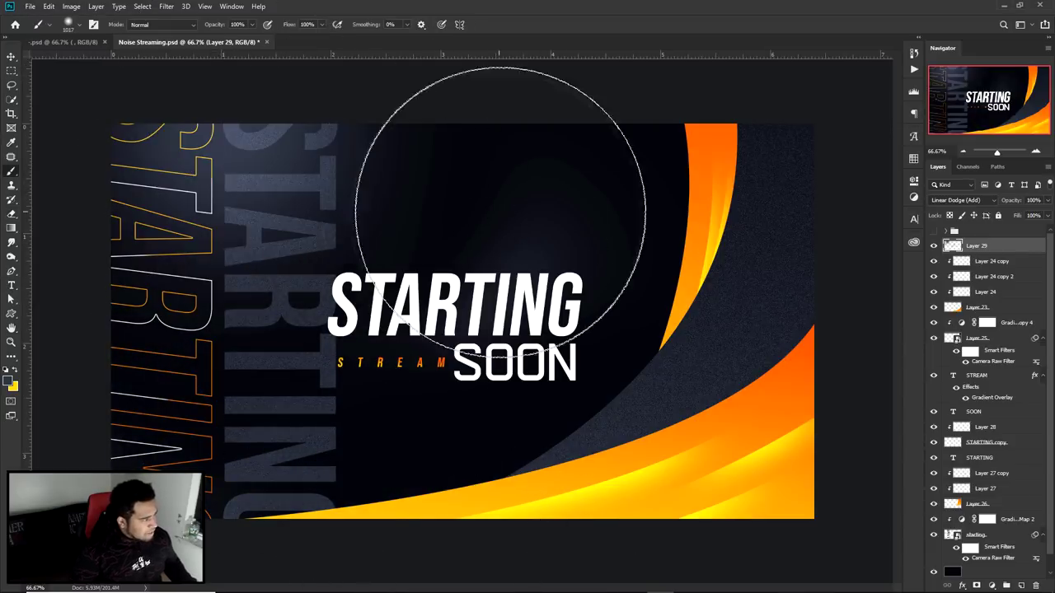
mouse_move(423, 305)
mouse_down()
mouse_move(264, 276)
mouse_move(417, 223)
mouse_up()
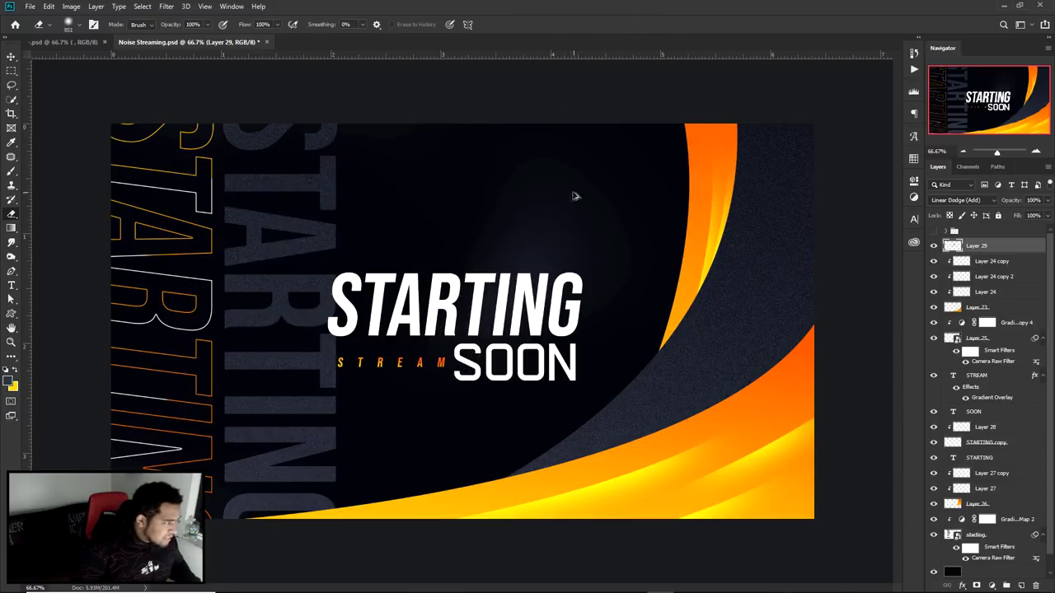
Step: Compare the artwork before and after the latest glow strokes, and with Layer 29 hidden and shown
key(ctrl+z)
key(ctrl+z)
key(ctrl+z)
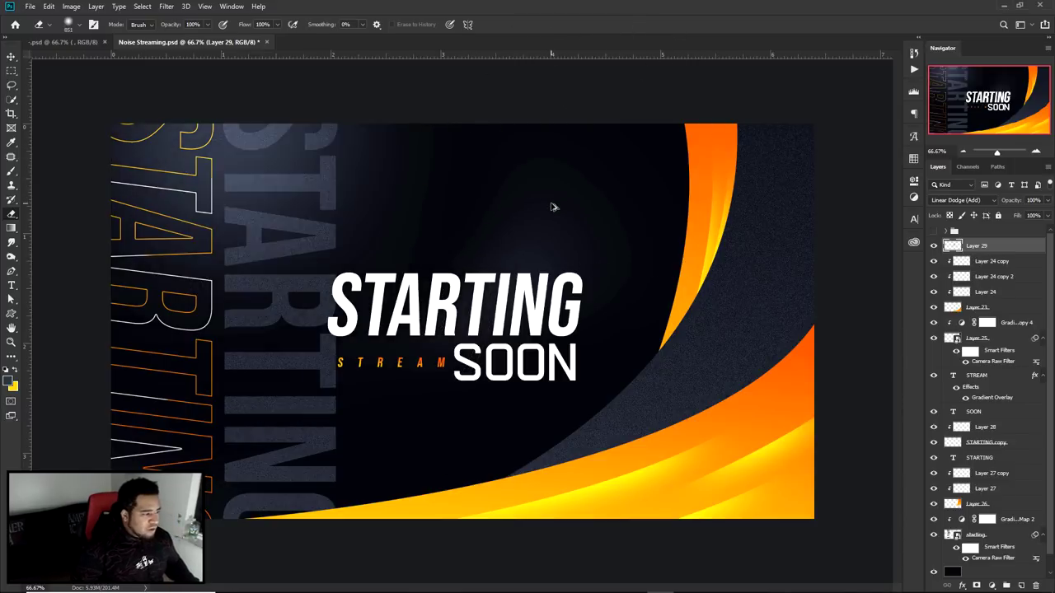
key(ctrl+shift+z)
key(ctrl+shift+z)
key(ctrl+shift+z)
key(ctrl+z)
key(ctrl+shift+z)
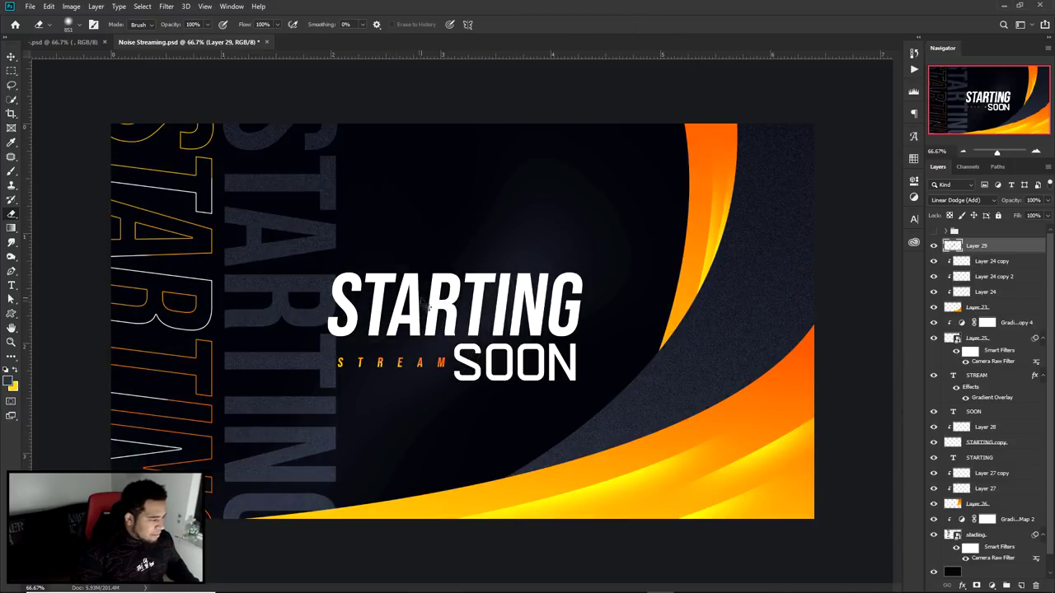
click(934, 245)
click(933, 246)
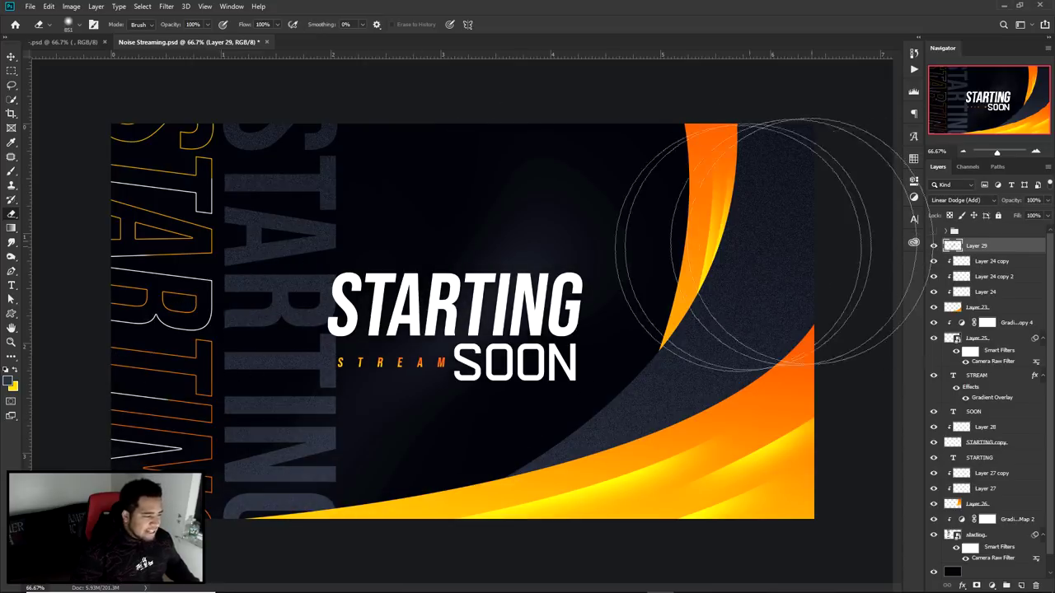
key(v)
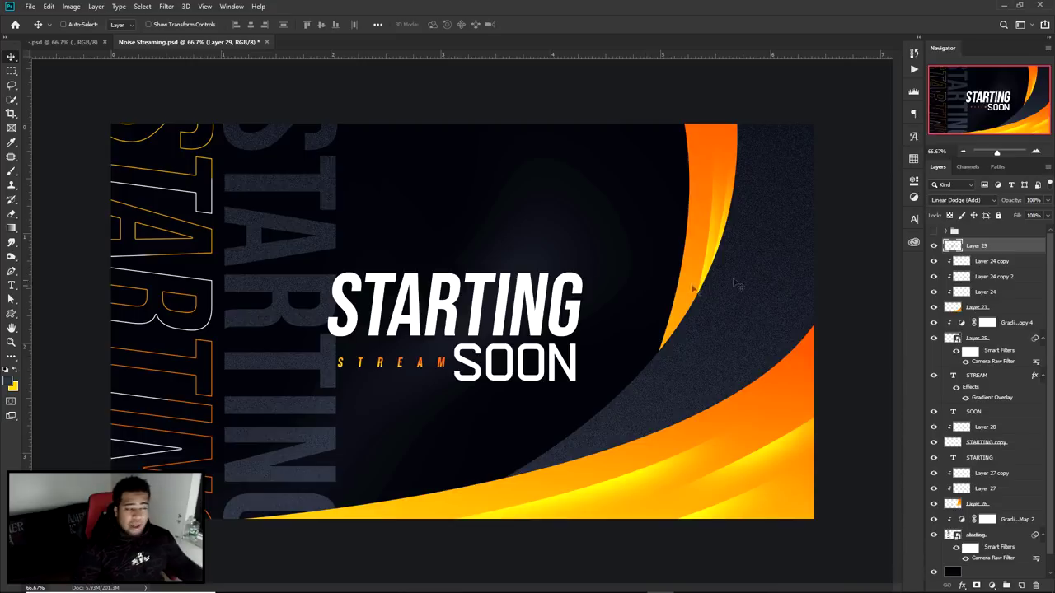
Step: Add a new layer directly above the black background and choose a grunge brush from the Align Update set
scroll(979, 261, down, 1)
click(988, 558)
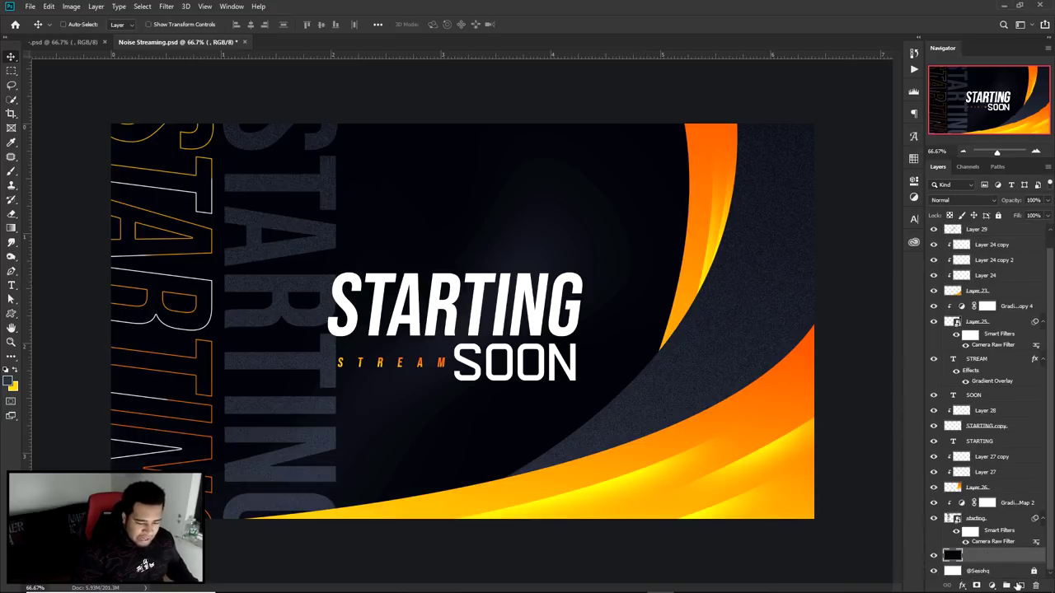
click(1021, 585)
key(b)
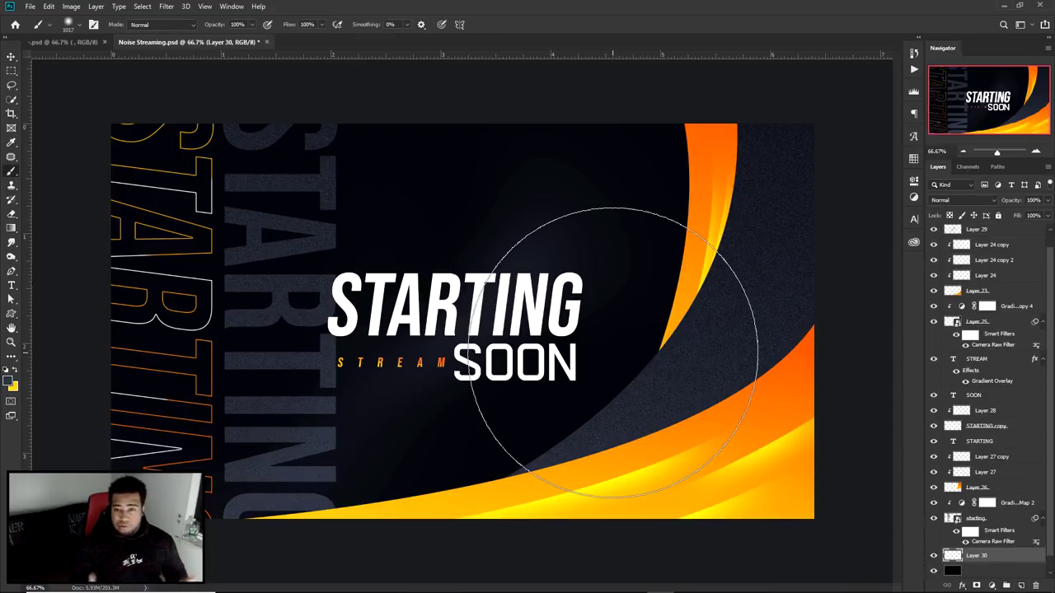
right_click(611, 334)
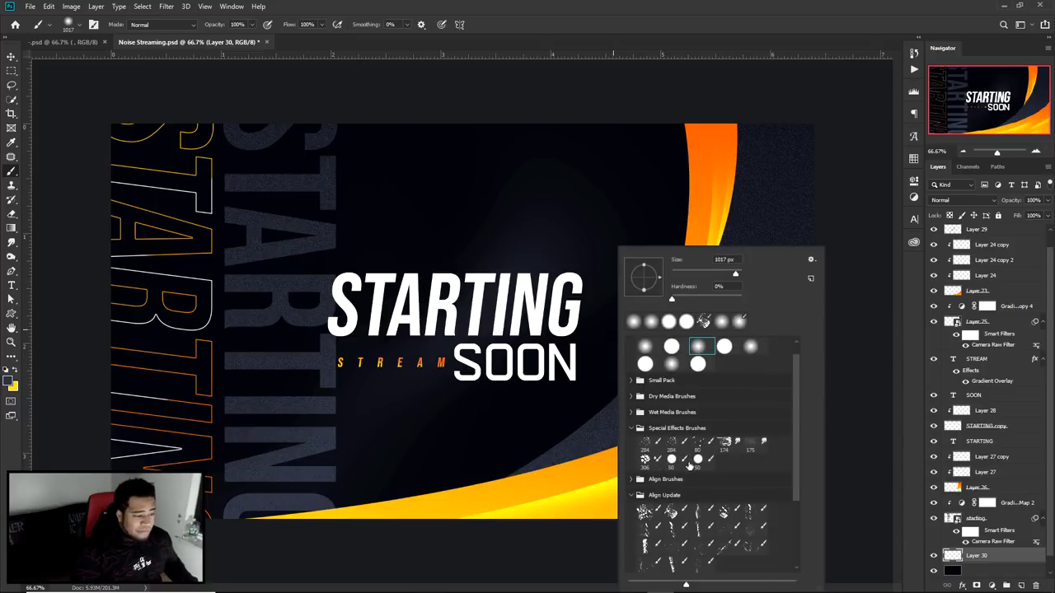
click(676, 513)
key(Return)
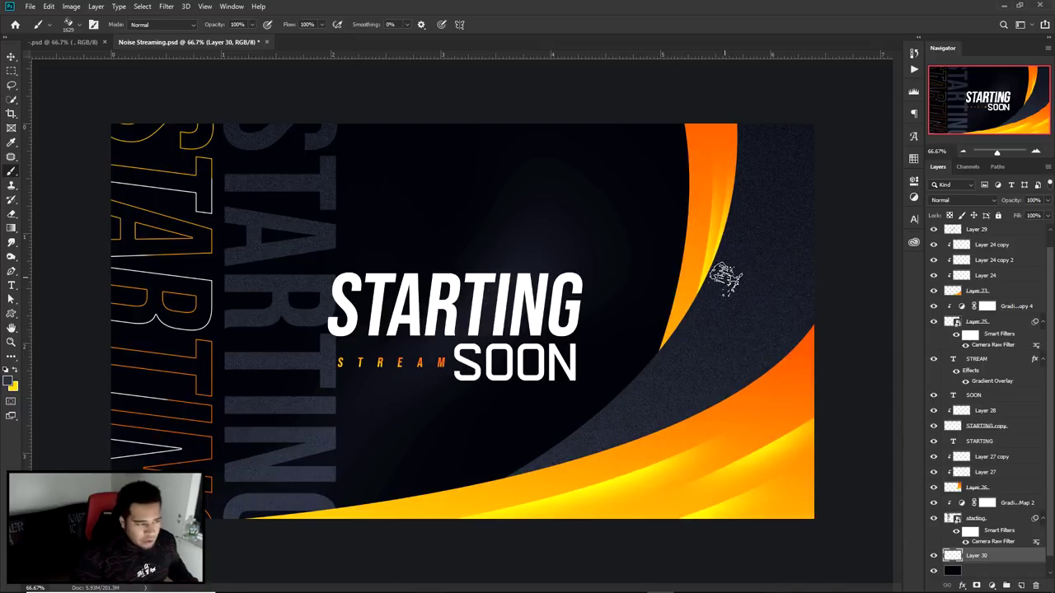
Step: Stamp large yellow grunge splatters across the dark background on Layer 30, from the orange swoosh to the vertical texts
click(660, 237)
click(535, 289)
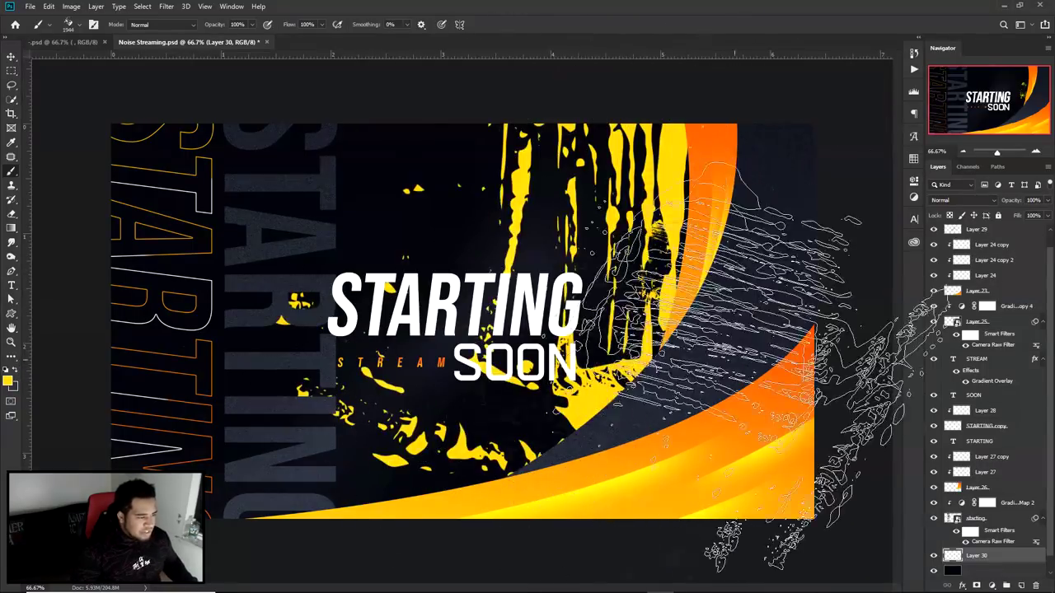
click(190, 350)
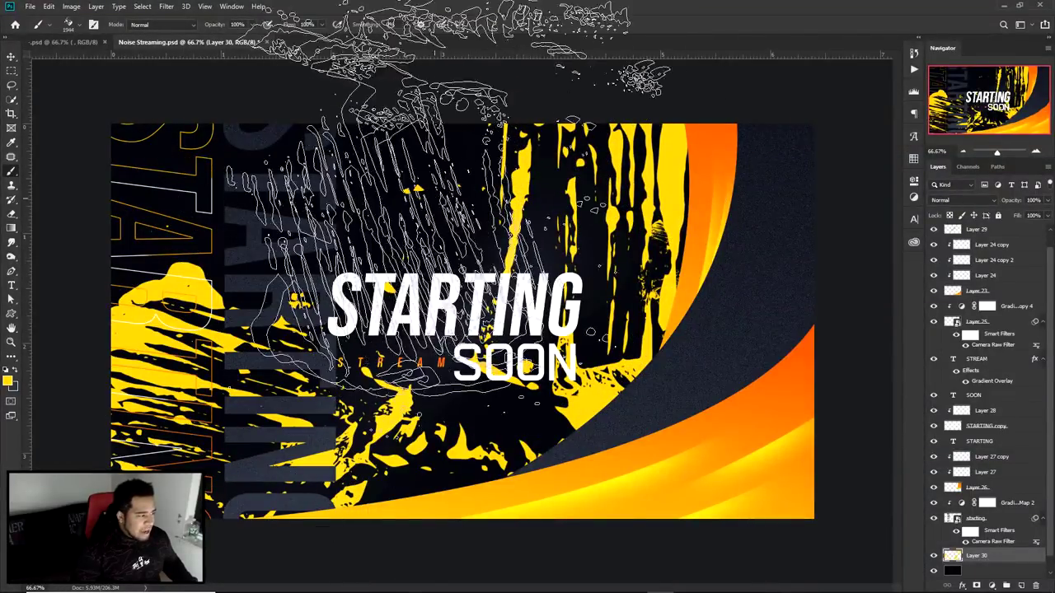
click(247, 165)
key(bracketleft)
key(bracketleft)
key(bracketleft)
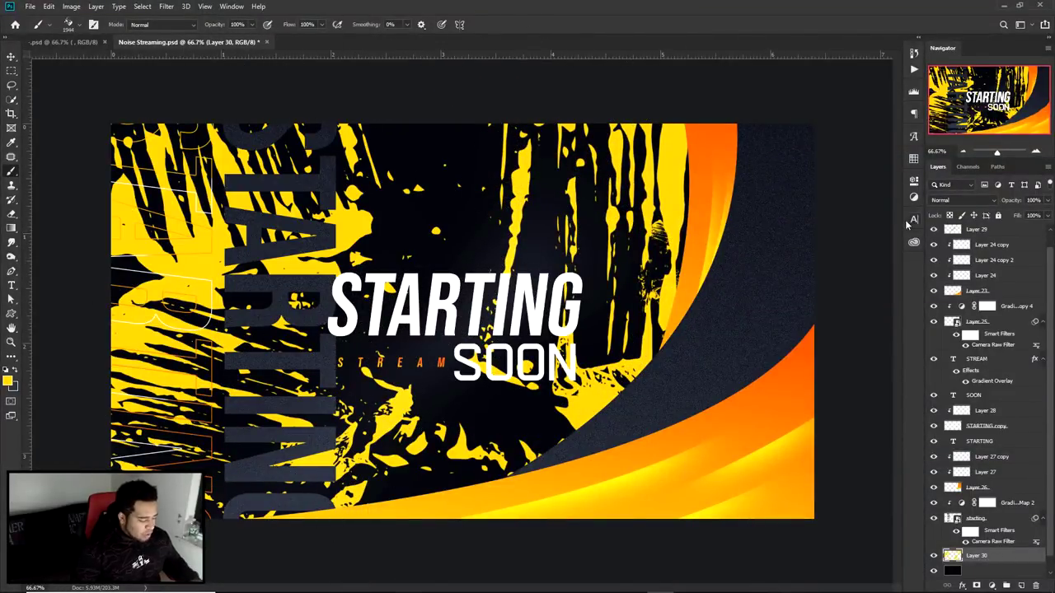
Step: Turn the grunge splatters white with Hue/Saturation and set Layer 30's blend mode to Overlay
key(ctrl+u)
drag(838, 486, 869, 485)
click(940, 373)
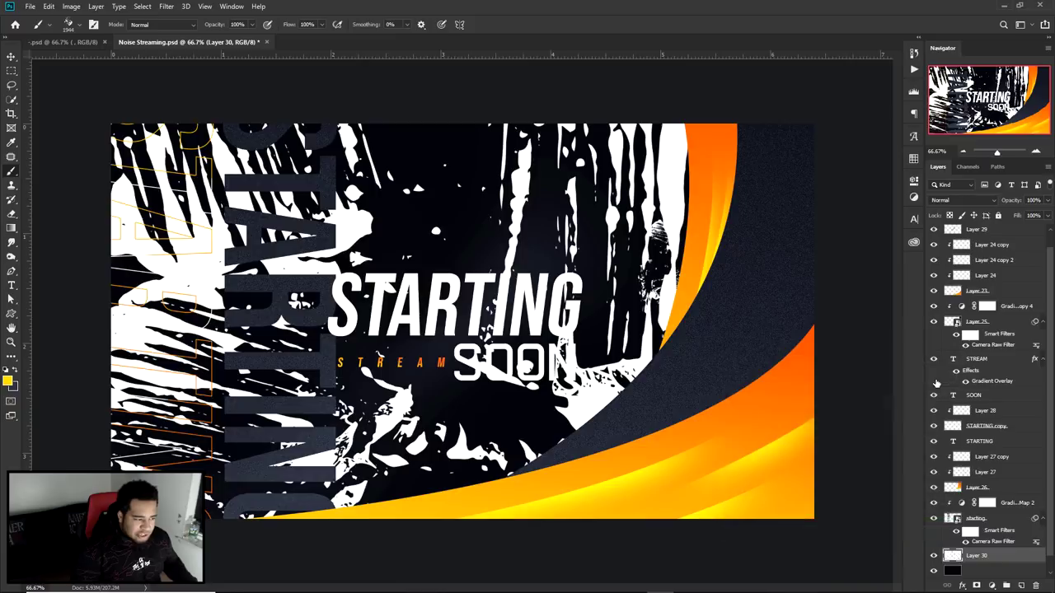
click(965, 201)
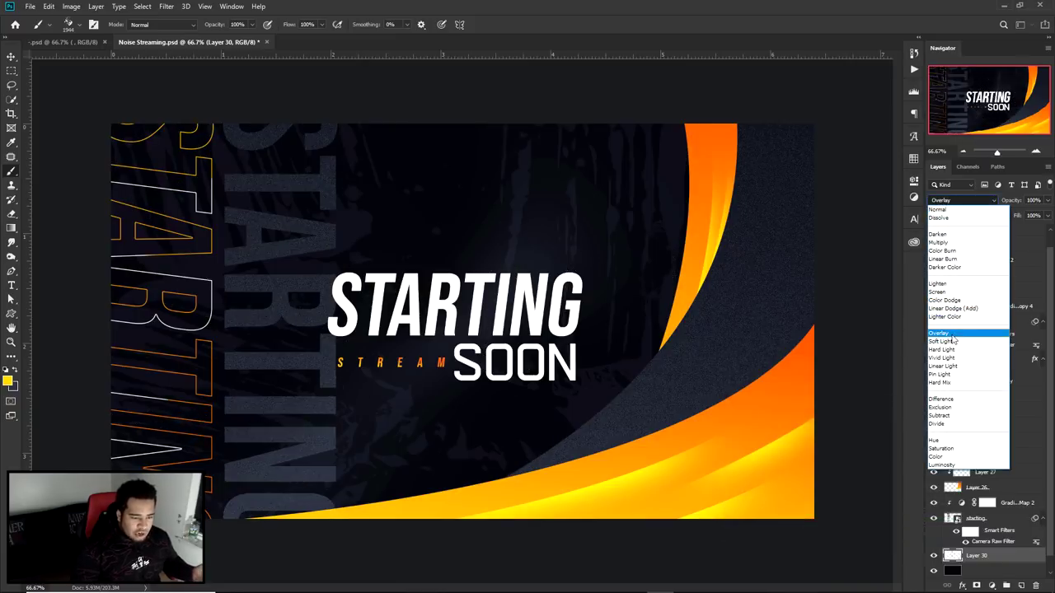
click(947, 334)
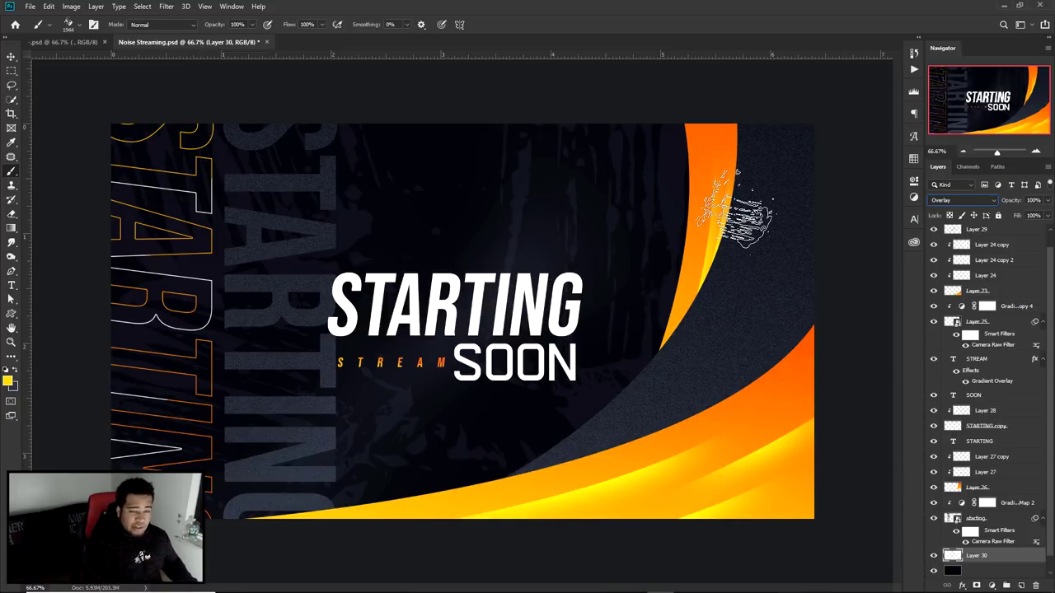
Step: Apply a Motion Blur to Layer 30 with an angle of -17° and a distance of 2000 pixels, and inspect the streaks
click(171, 6)
mouse_move(178, 132)
click(325, 193)
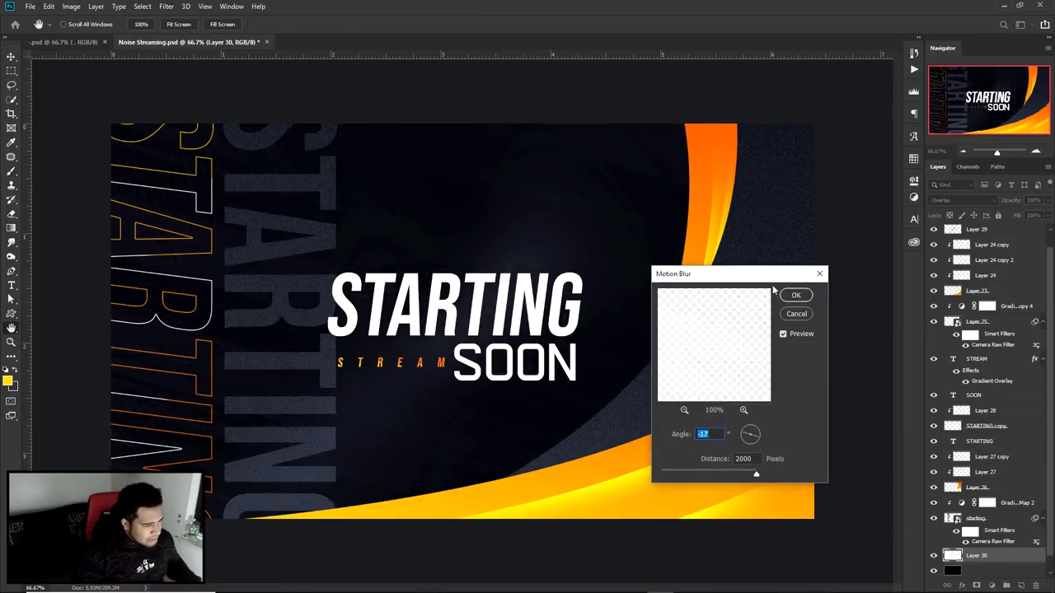
click(796, 295)
scroll(431, 442, up, 3)
scroll(381, 428, up, 2)
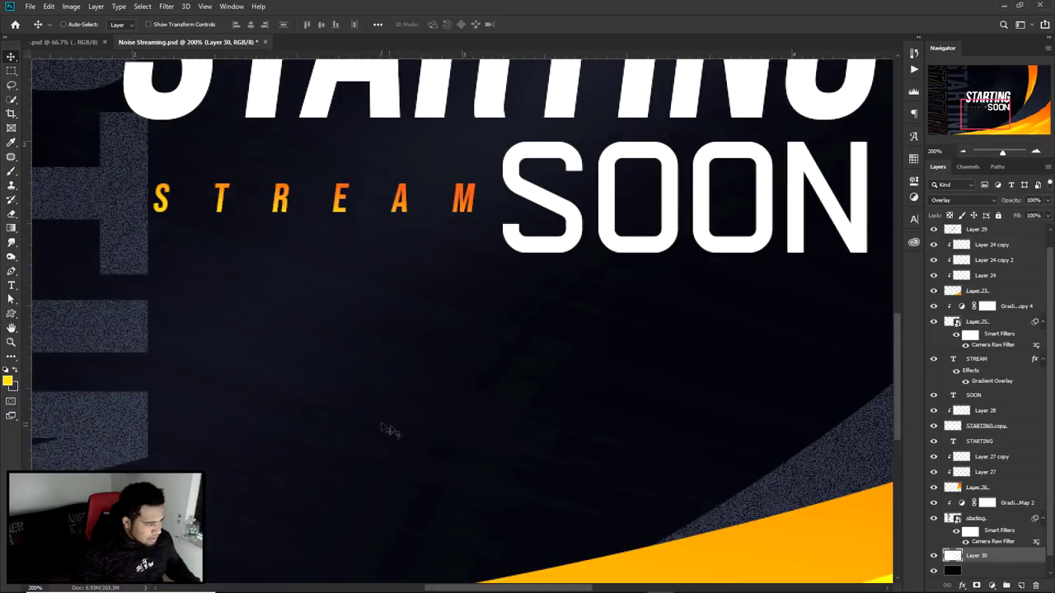
scroll(845, 463, down, 3)
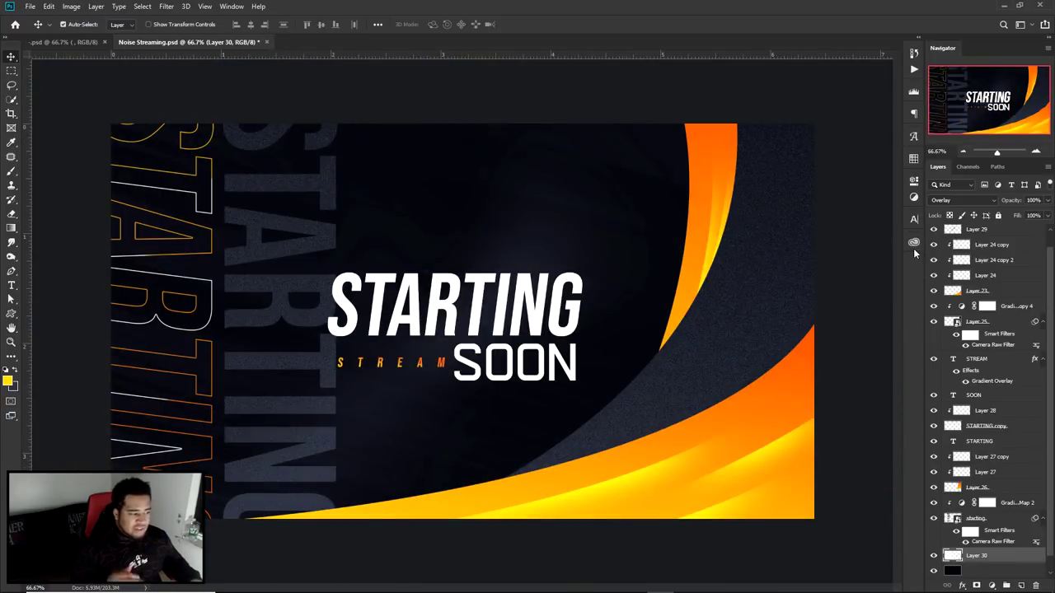
Step: Duplicate the blurred Layer 30 to strengthen the streaks and soften parts of the copy with a large soft eraser
key(ctrl+j)
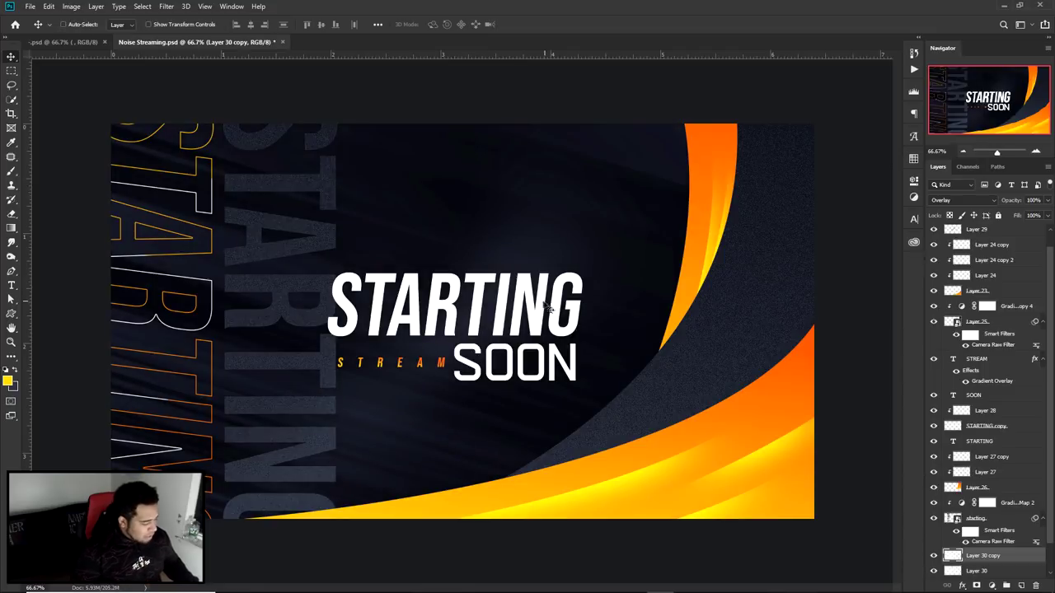
key(e)
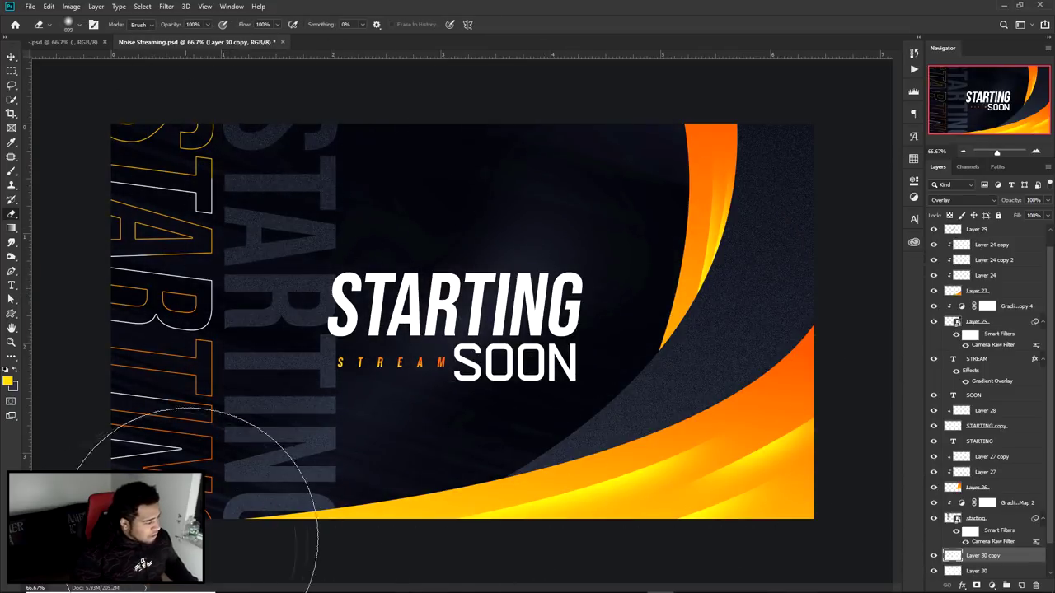
key(v)
key(ctrl+minus)
key(ctrl+minus)
key(ctrl+plus)
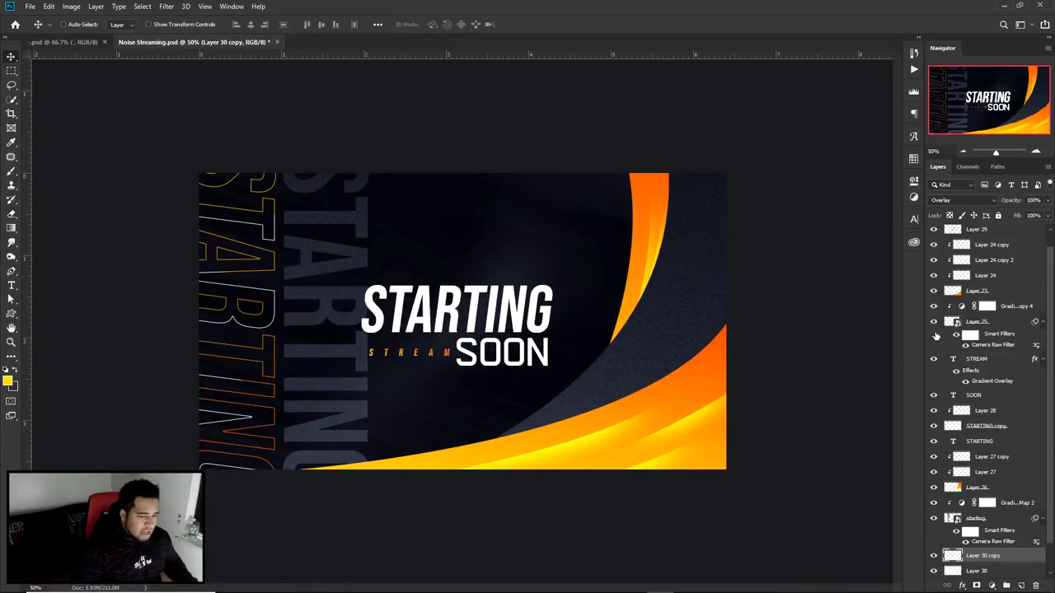
Step: Select the STREAM, SOON and STARTING title texts together and centre them on the canvas against the centre guides
click(990, 366)
ctrl+click(992, 397)
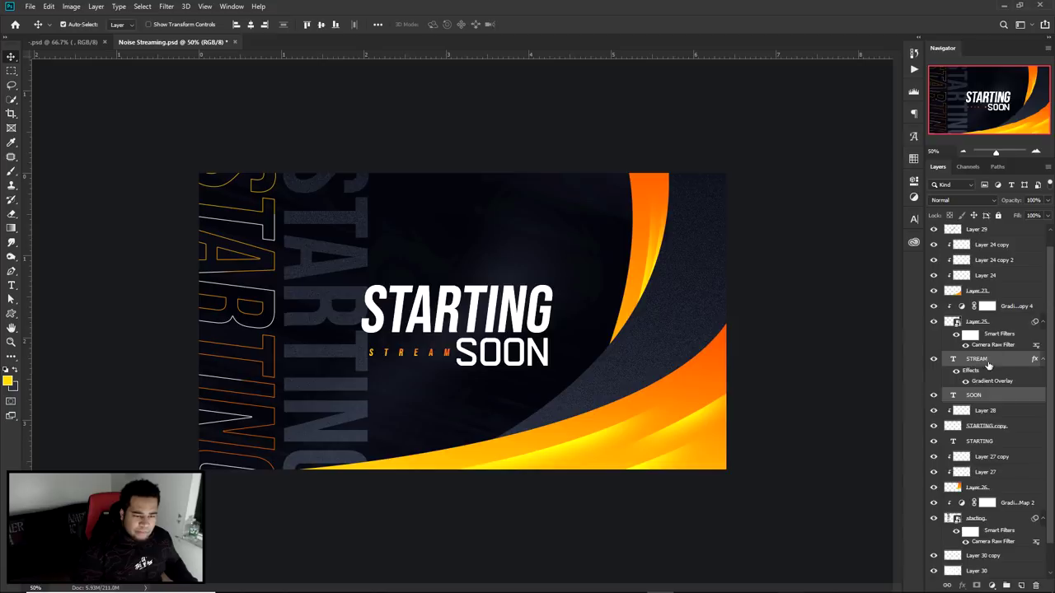
ctrl+click(978, 442)
double_click(934, 426)
mouse_move(569, 347)
mouse_down()
mouse_move(597, 346)
mouse_move(574, 347)
mouse_up()
key(ctrl+semicolon)
key(ctrl+t)
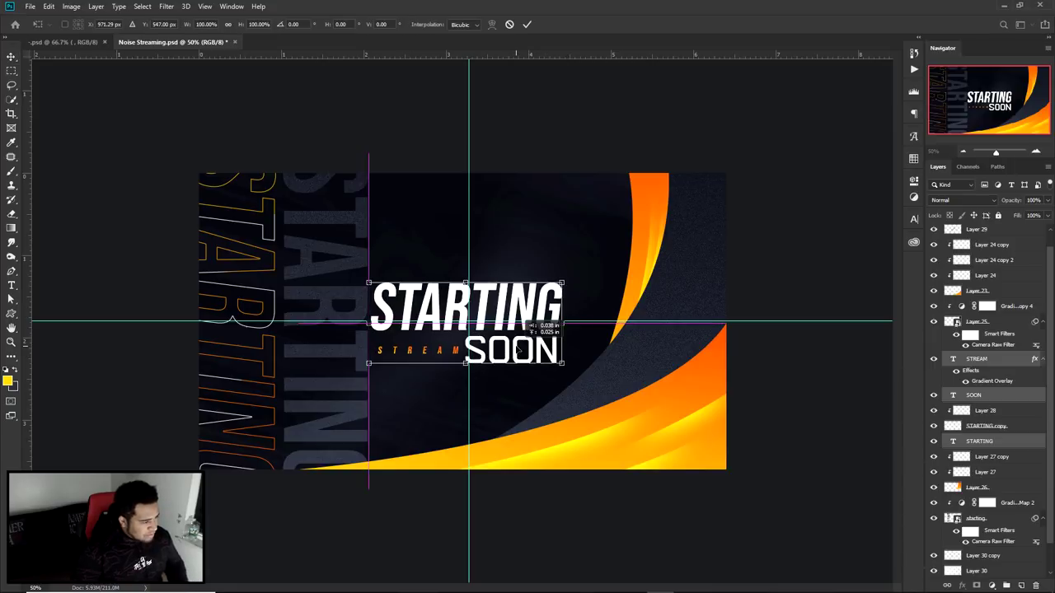
key(Return)
key(ctrl+semicolon)
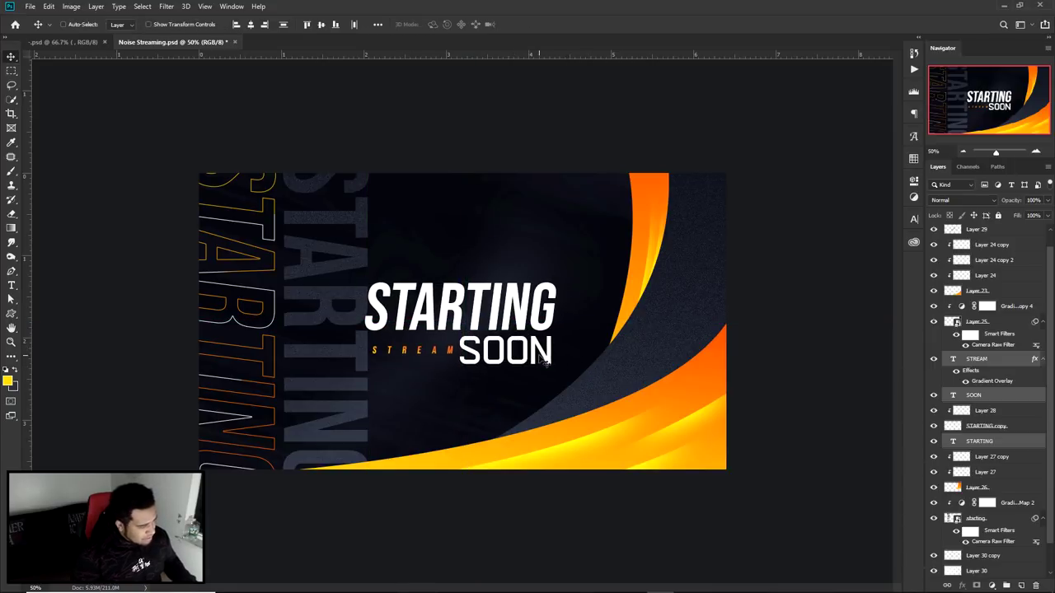
Step: Scale the three title texts up slightly about their centre and compare the size with the reference design
key(ctrl+t)
drag(561, 282, 574, 279)
key(Return)
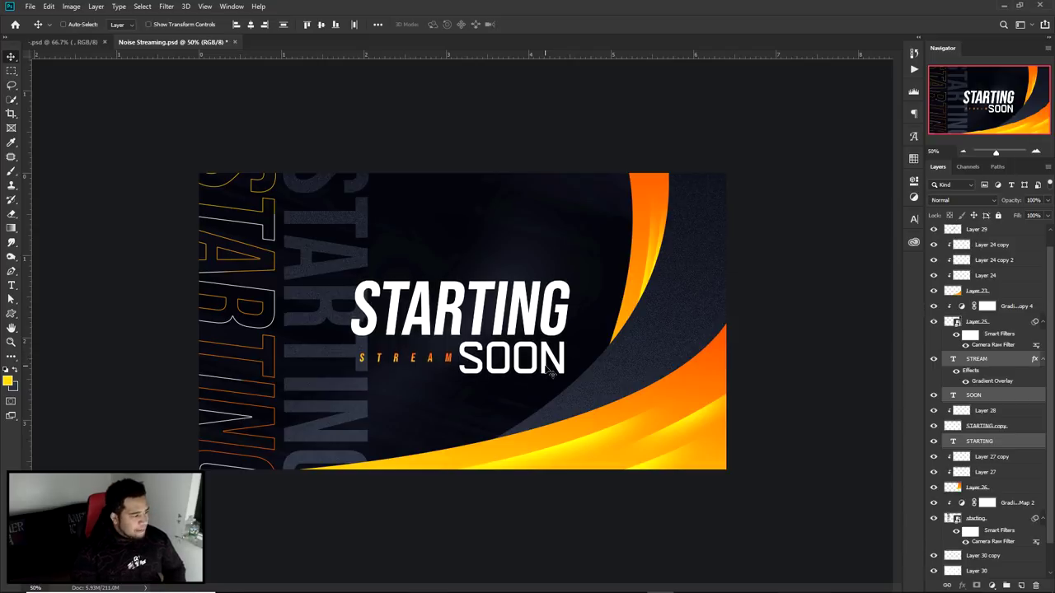
click(45, 42)
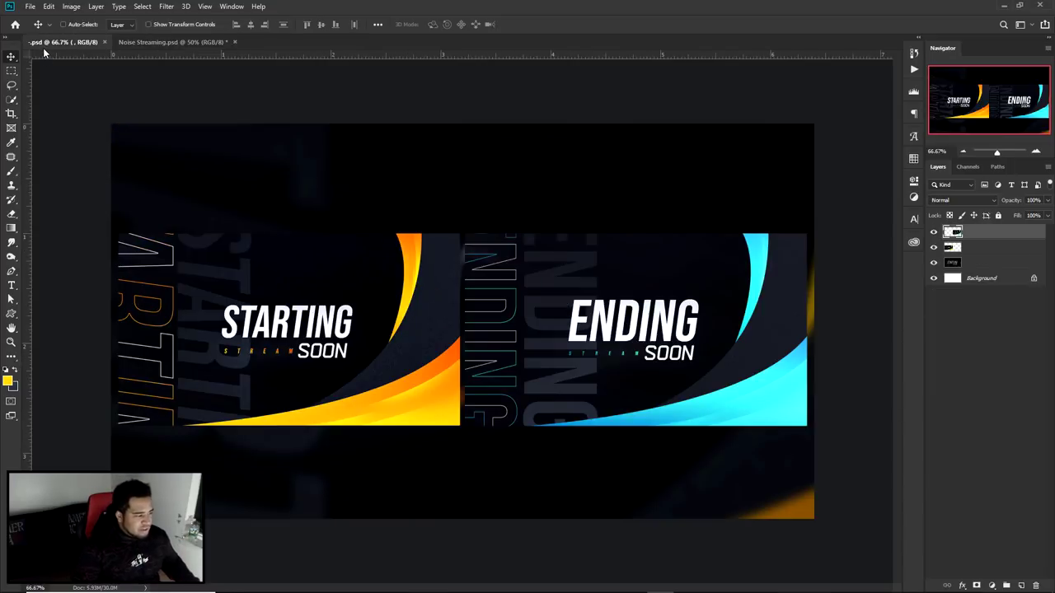
click(169, 42)
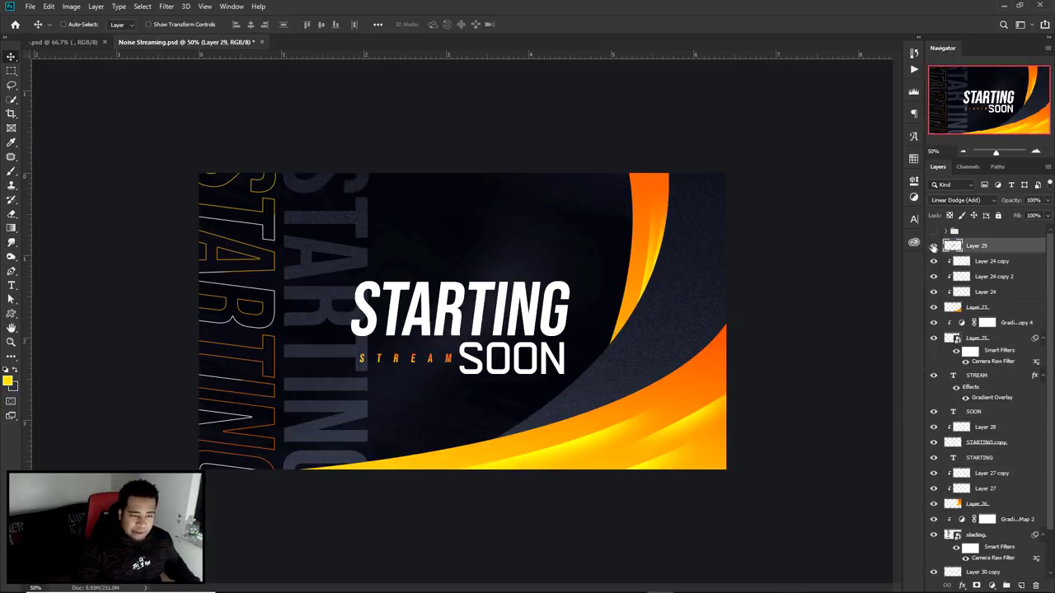
Step: Group all layers from Layer 29 down to the black fill layer and check the group by toggling its visibility
scroll(988, 395, down, 2)
scroll(993, 494, up, 2)
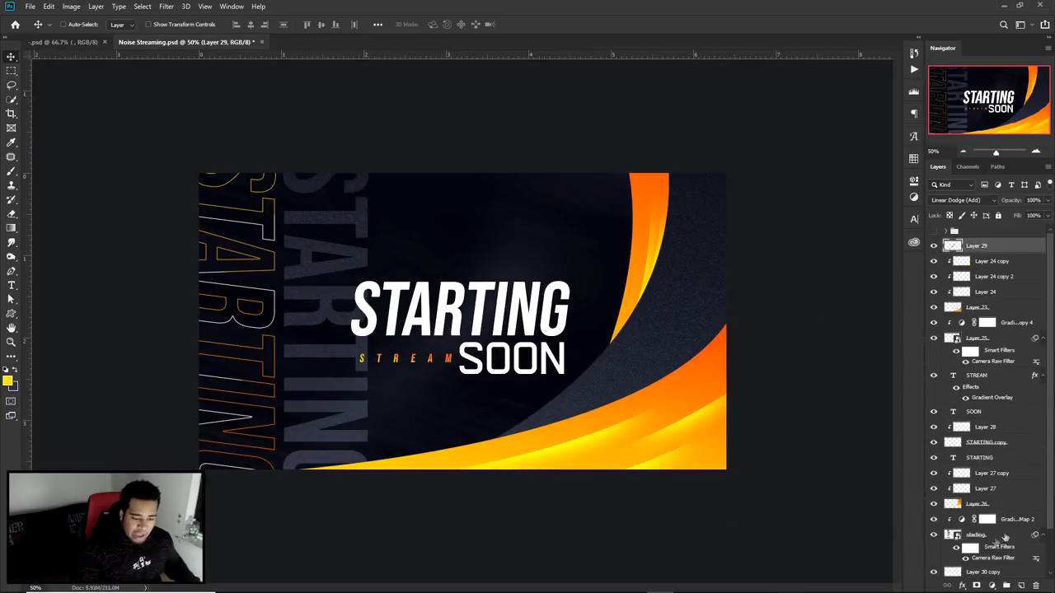
scroll(1010, 530, down, 2)
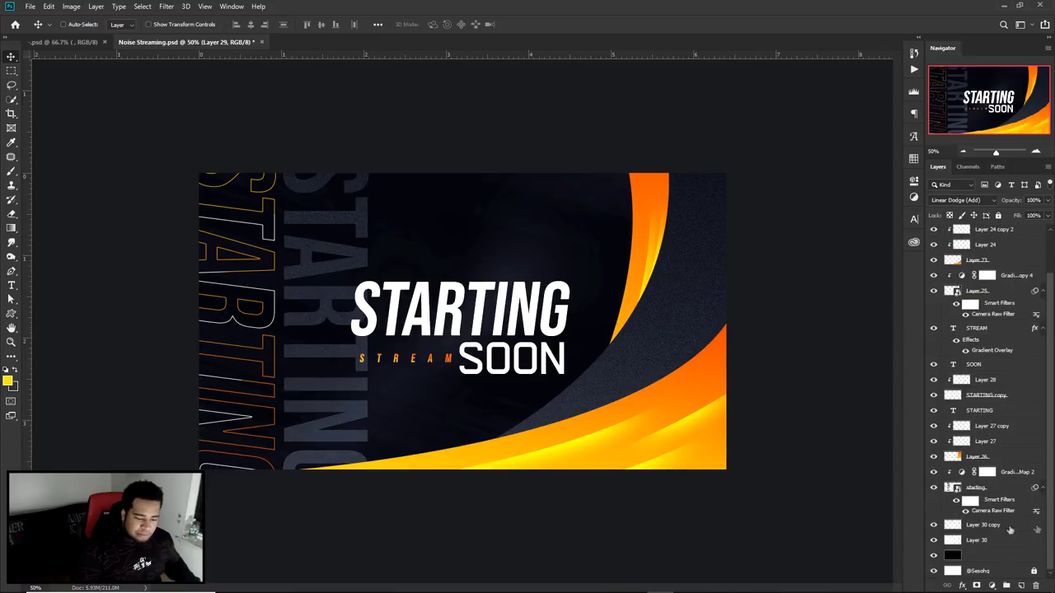
shift+click(974, 557)
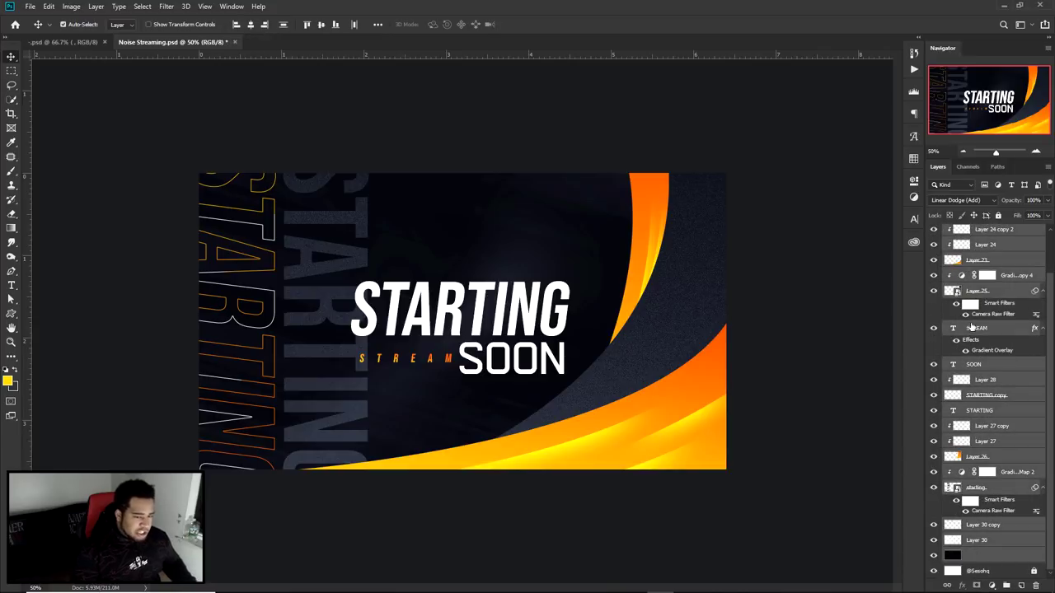
key(ctrl+g)
click(933, 245)
click(934, 245)
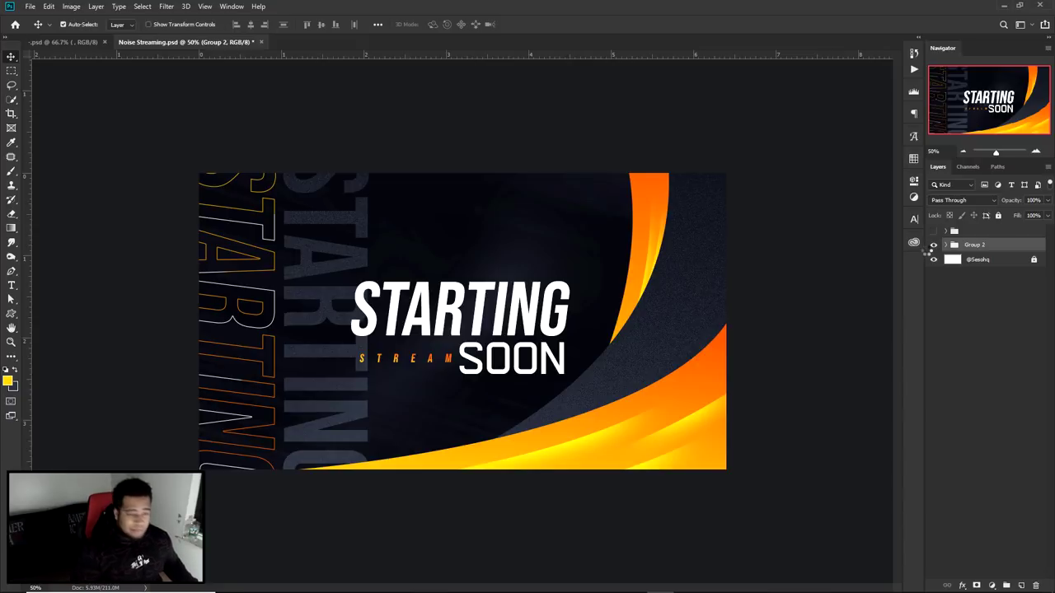
Step: Duplicate Group 2, merge the duplicate into one layer and convert it to a smart object
key(ctrl+j)
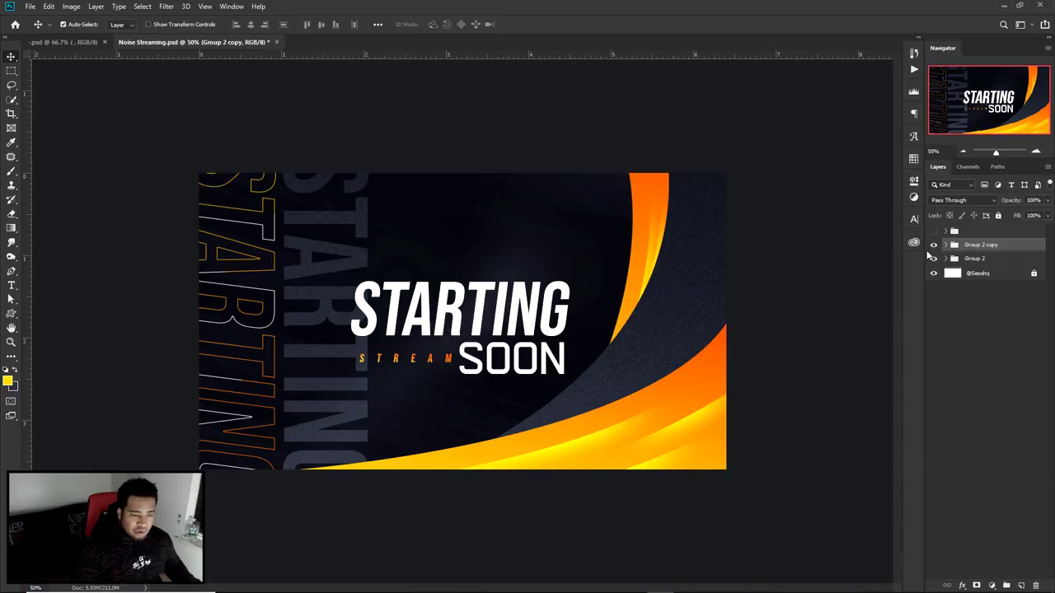
key(ctrl+e)
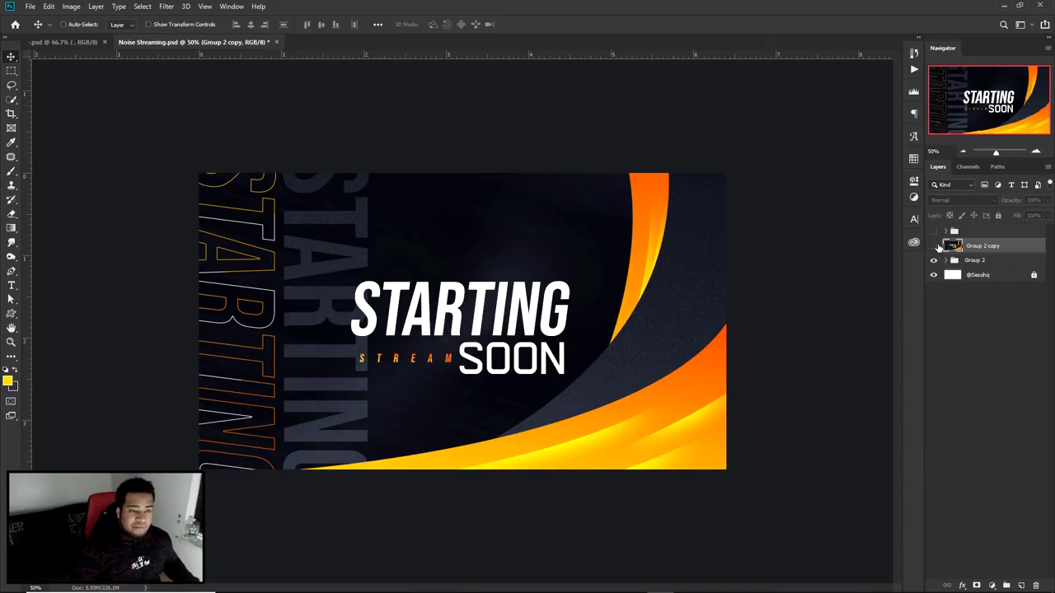
right_click(968, 249)
click(880, 281)
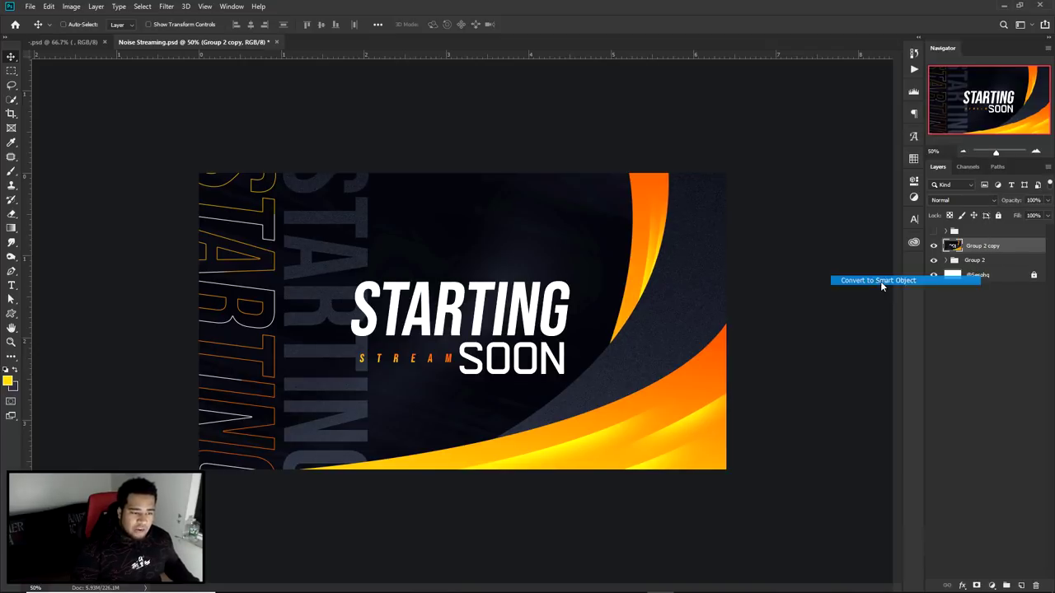
Step: Start the Camera Raw Filter on the Group 2 copy with a before/after view and set Clarity to +18
click(167, 6)
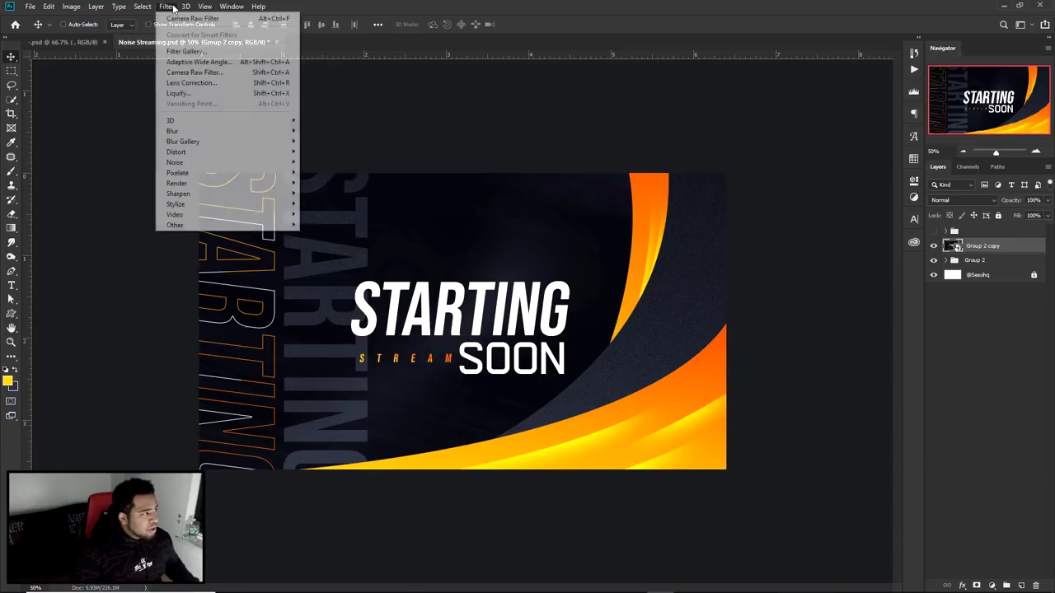
click(198, 73)
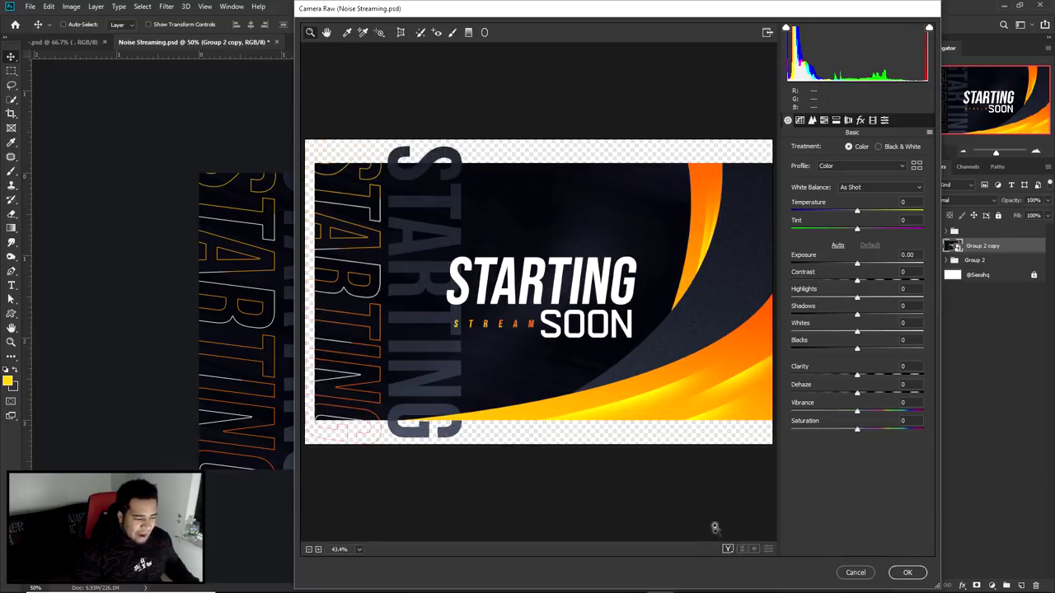
click(728, 548)
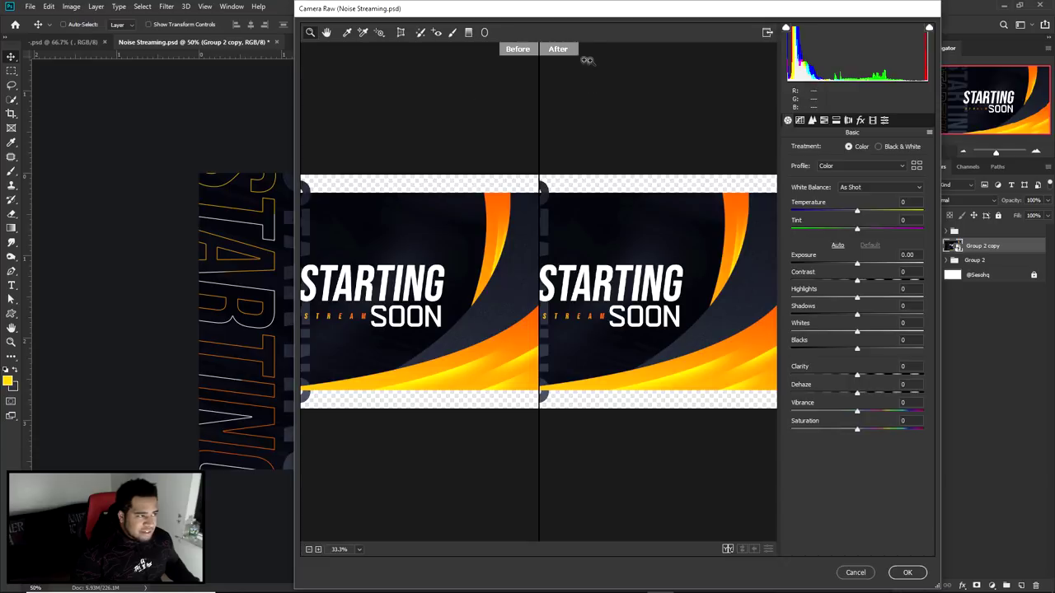
click(678, 305)
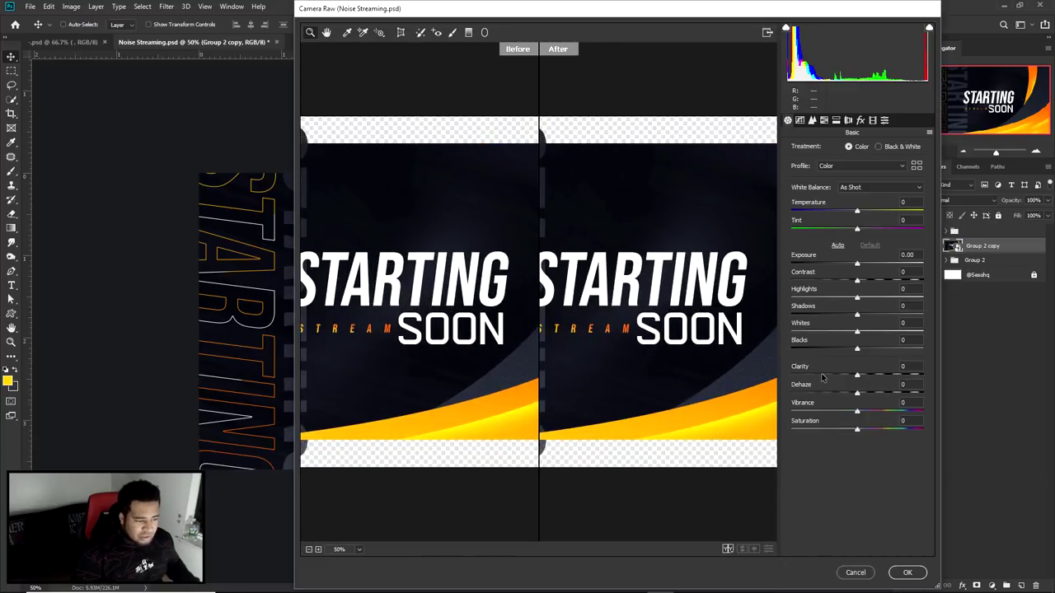
drag(860, 376, 866, 376)
scroll(612, 357, up, 5)
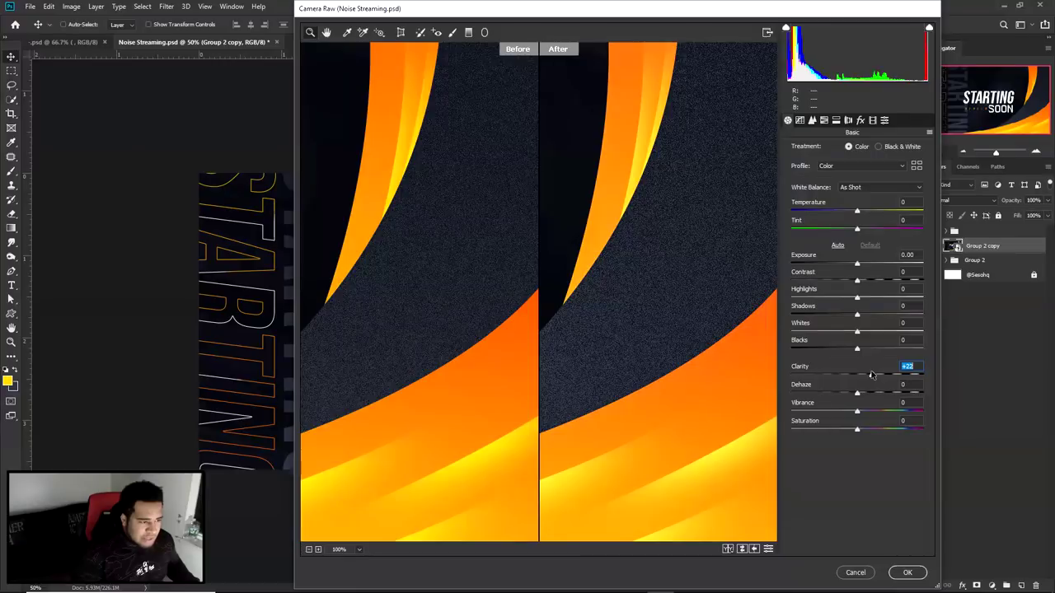
drag(872, 377, 869, 377)
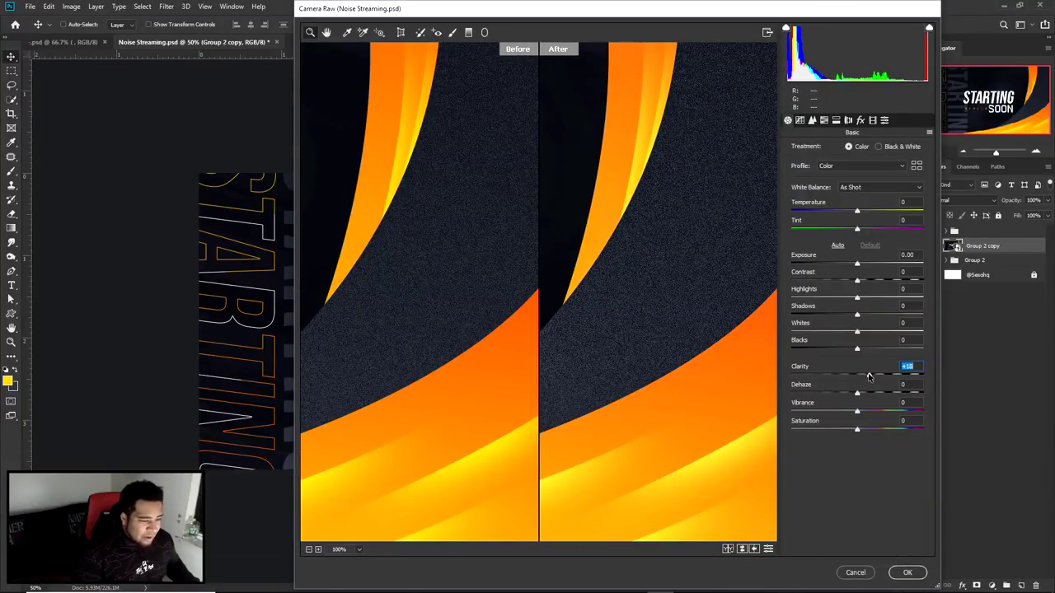
scroll(739, 337, down, 5)
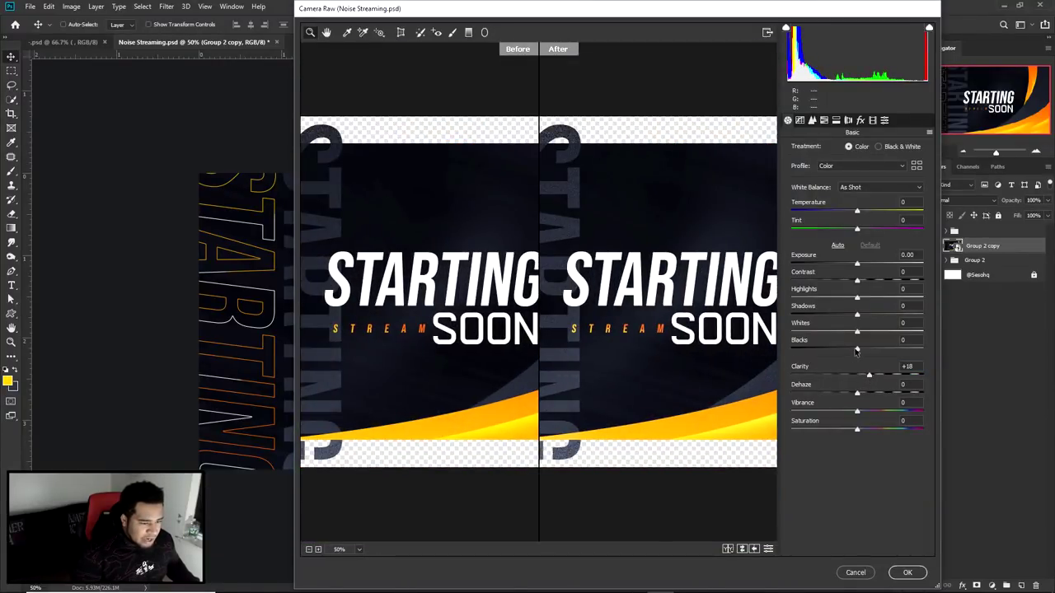
Step: Set Blacks to -13 and Whites to +8 in the Camera Raw Filter and apply it
drag(857, 351, 850, 351)
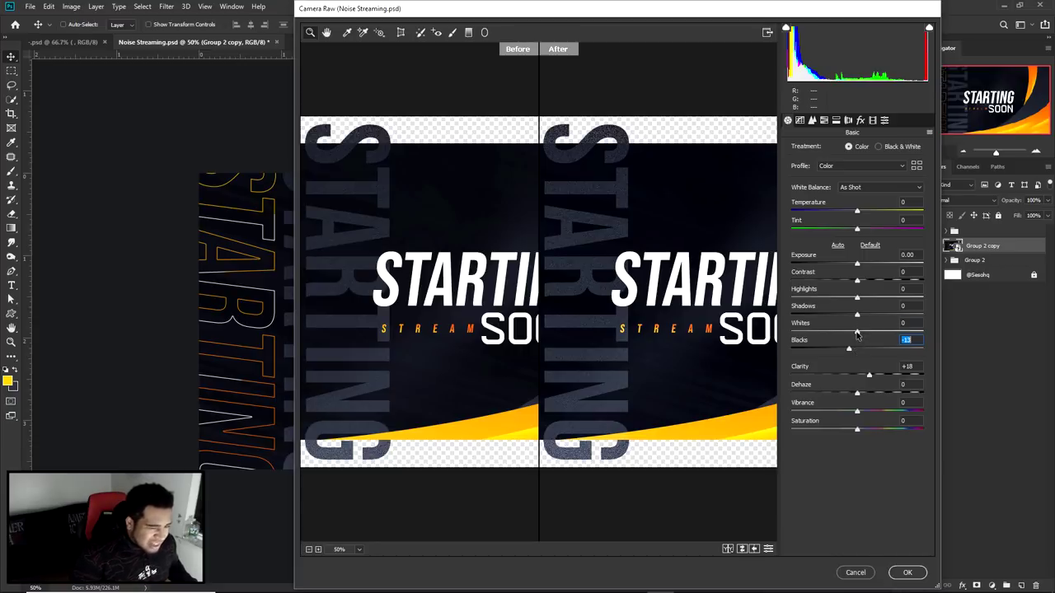
drag(857, 333, 861, 333)
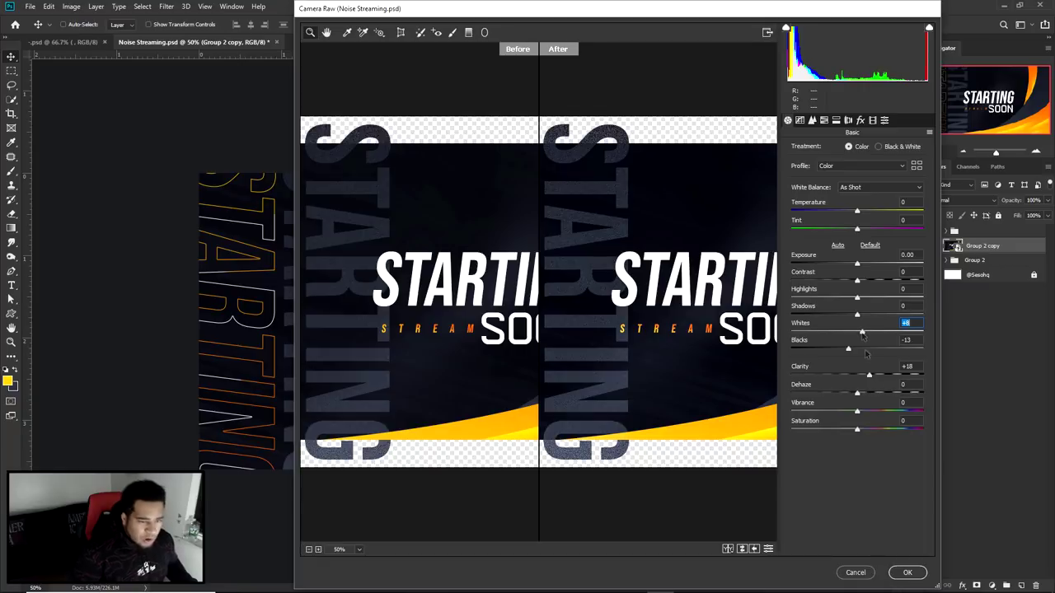
click(906, 572)
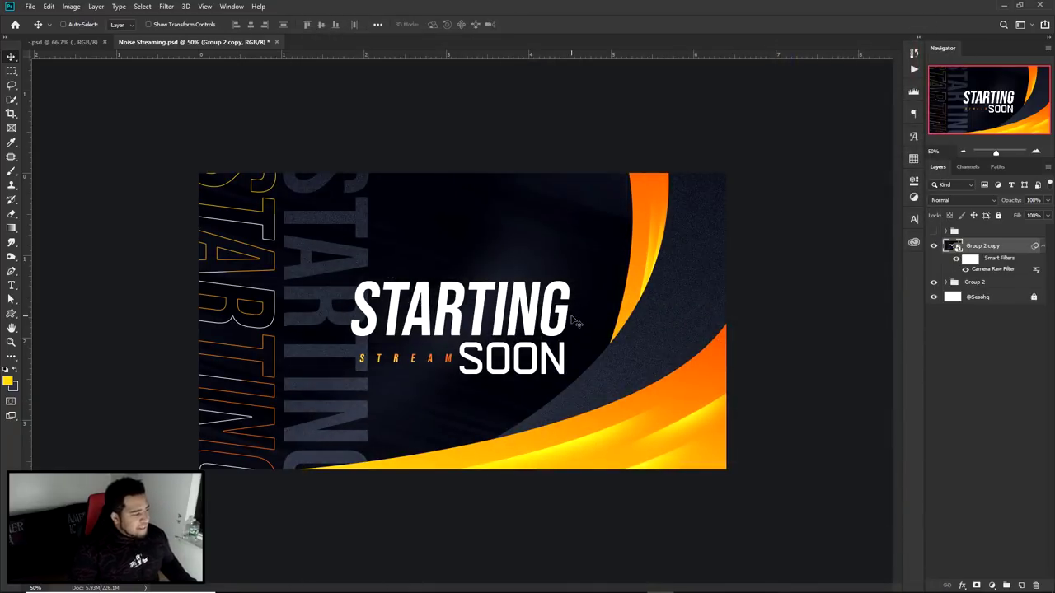
Step: Inspect the filtered design at several zoom levels, with the merged copy on and off, and compare it with the reference design
key(ctrl+minus)
key(ctrl+minus)
key(ctrl+plus)
key(ctrl+plus)
key(ctrl+plus)
key(ctrl+plus)
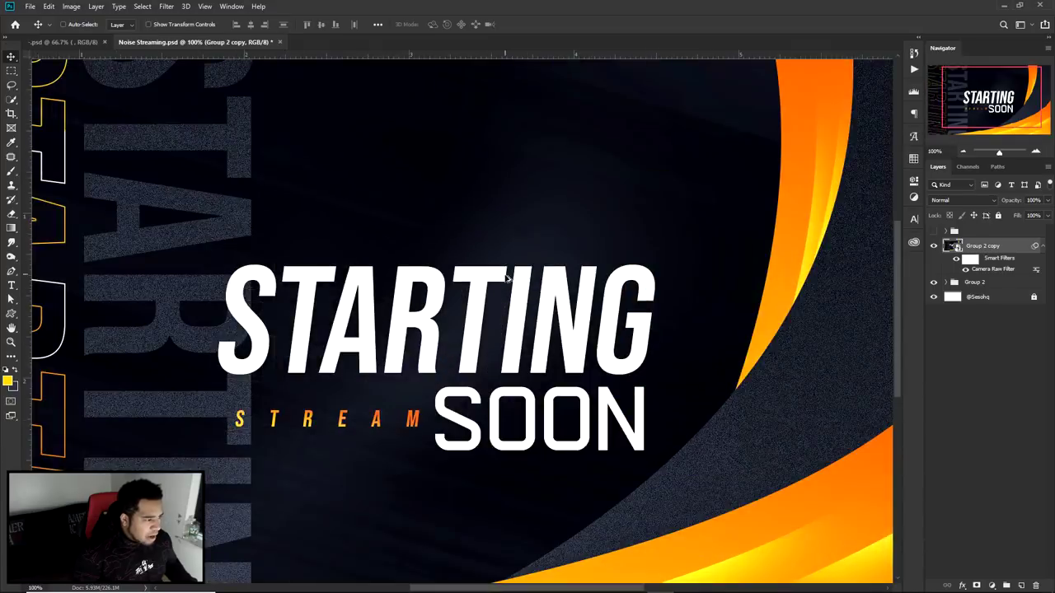
key(ctrl+minus)
click(934, 247)
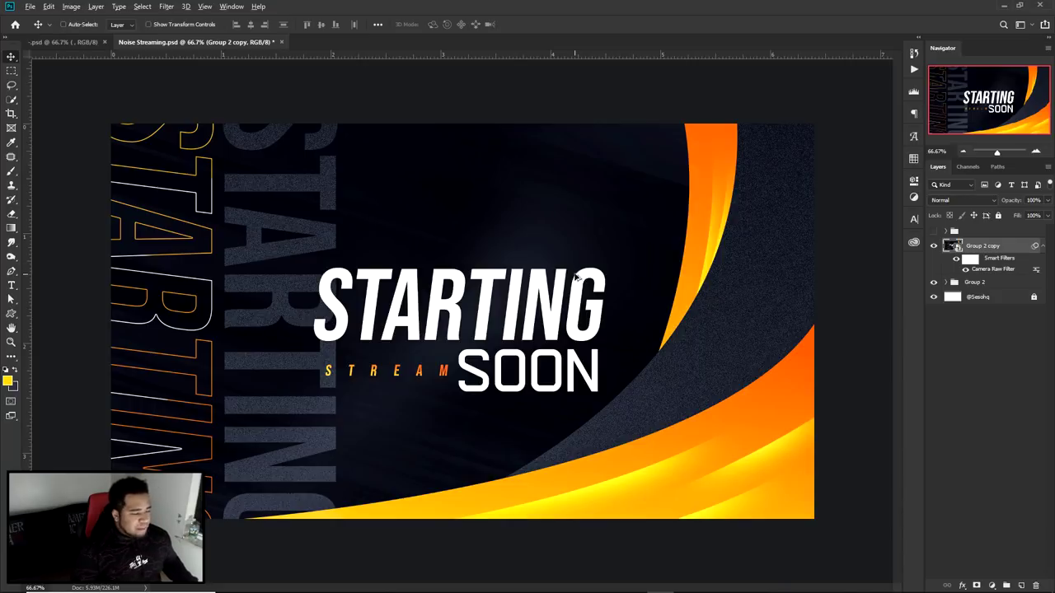
key(ctrl+minus)
key(ctrl+minus)
key(ctrl+plus)
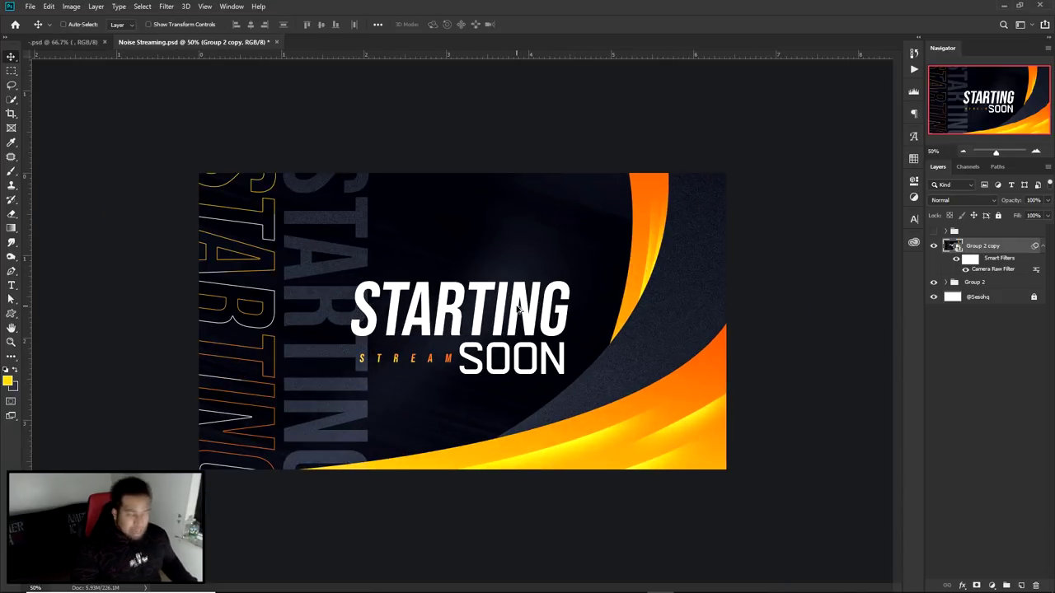
key(ctrl+minus)
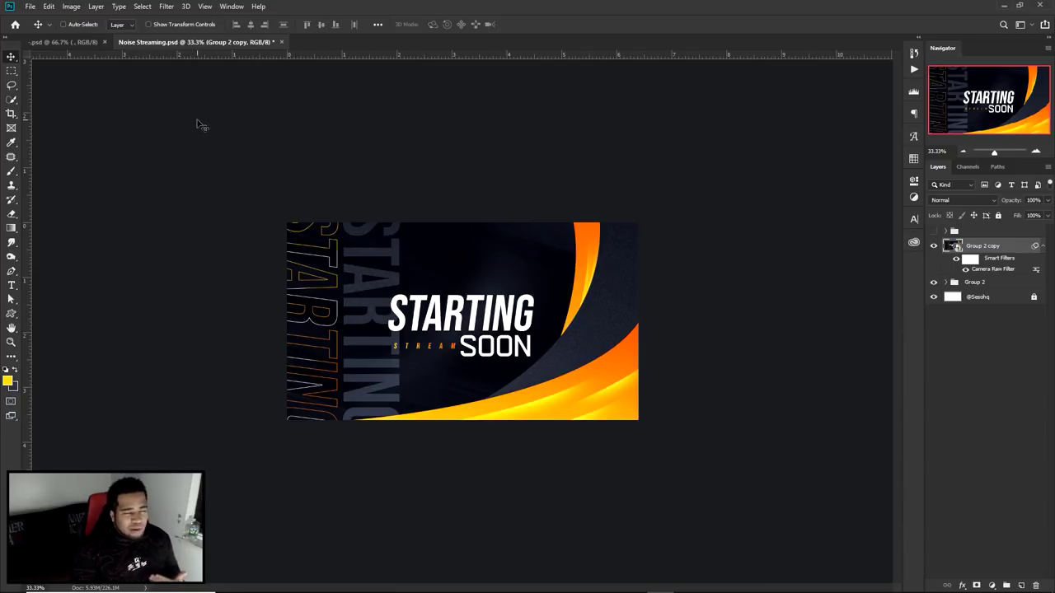
click(66, 44)
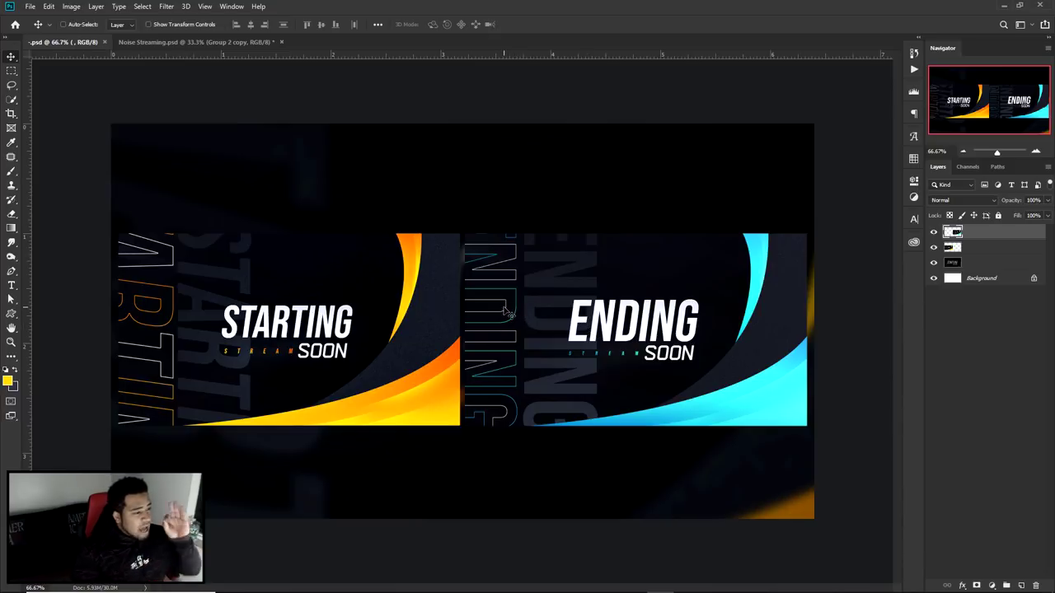
click(162, 42)
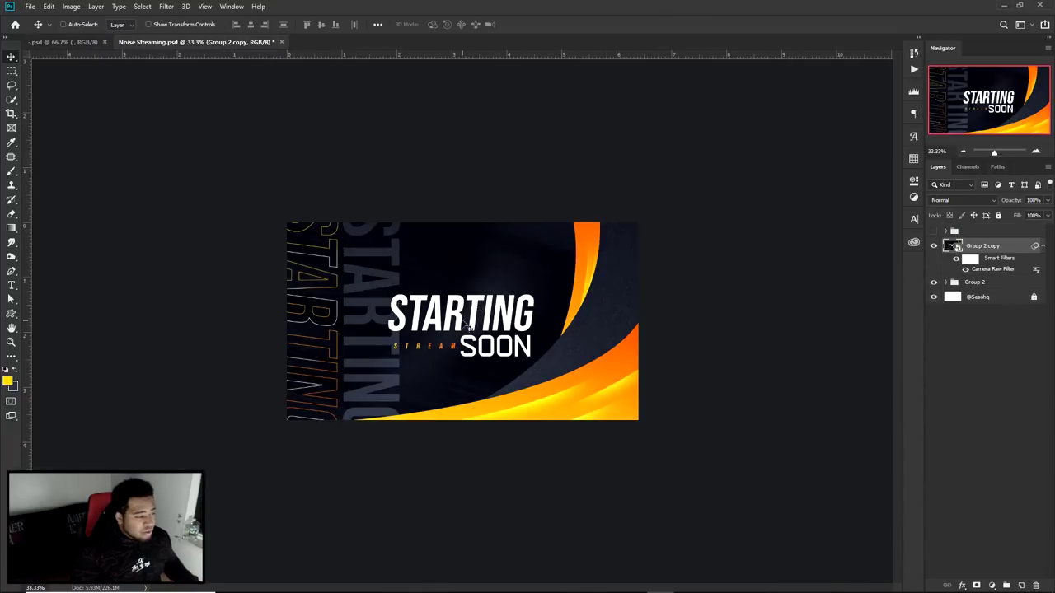
Step: Hide the merged Group 2 copy and copy the layer style of the "starting" text in the original design's group
key(ctrl+plus)
key(ctrl+plus)
click(933, 246)
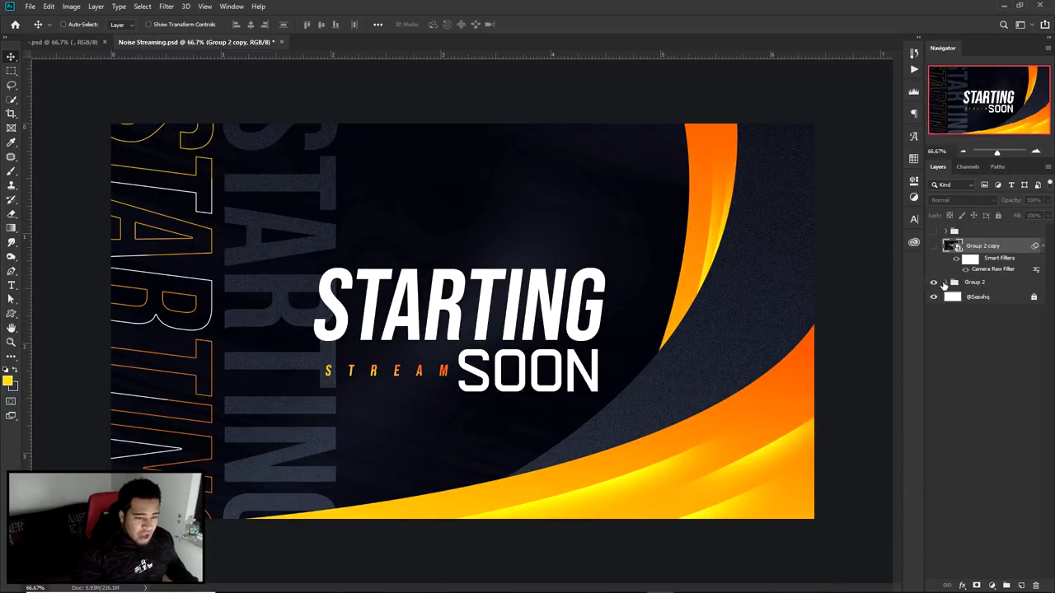
click(944, 282)
click(934, 246)
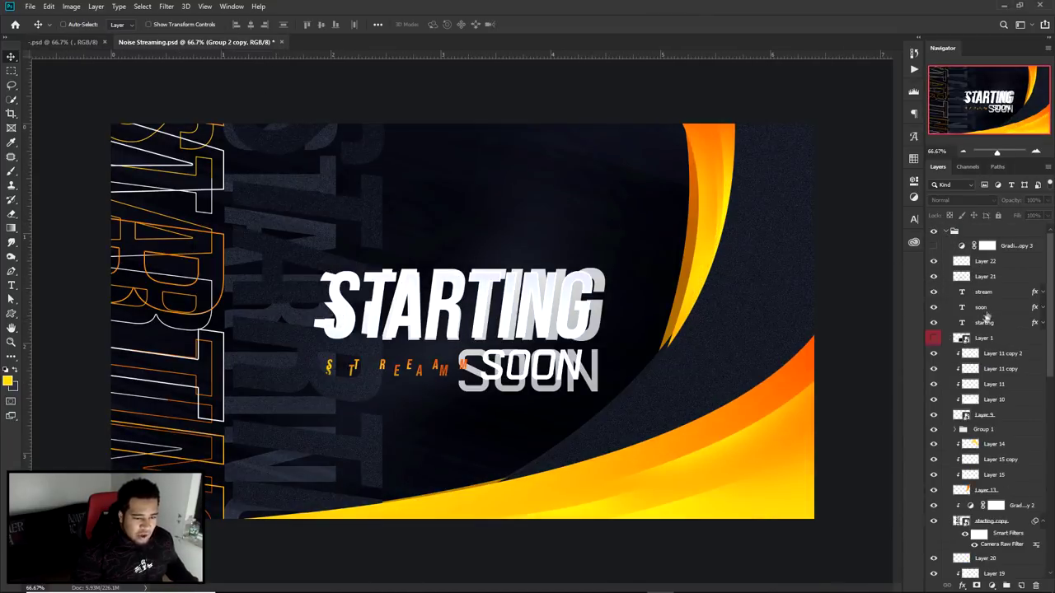
right_click(988, 324)
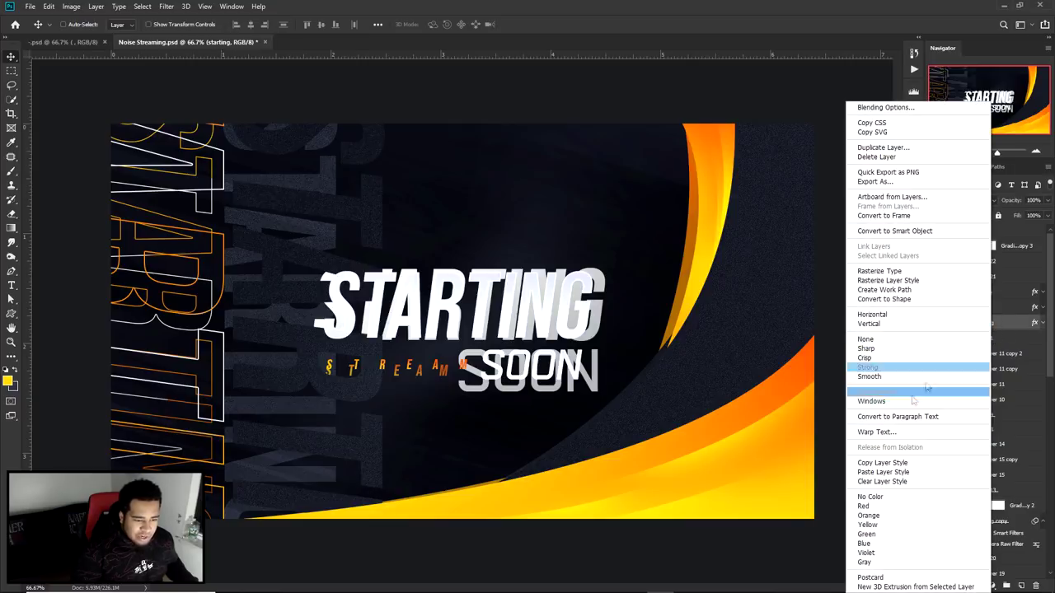
click(881, 462)
click(935, 244)
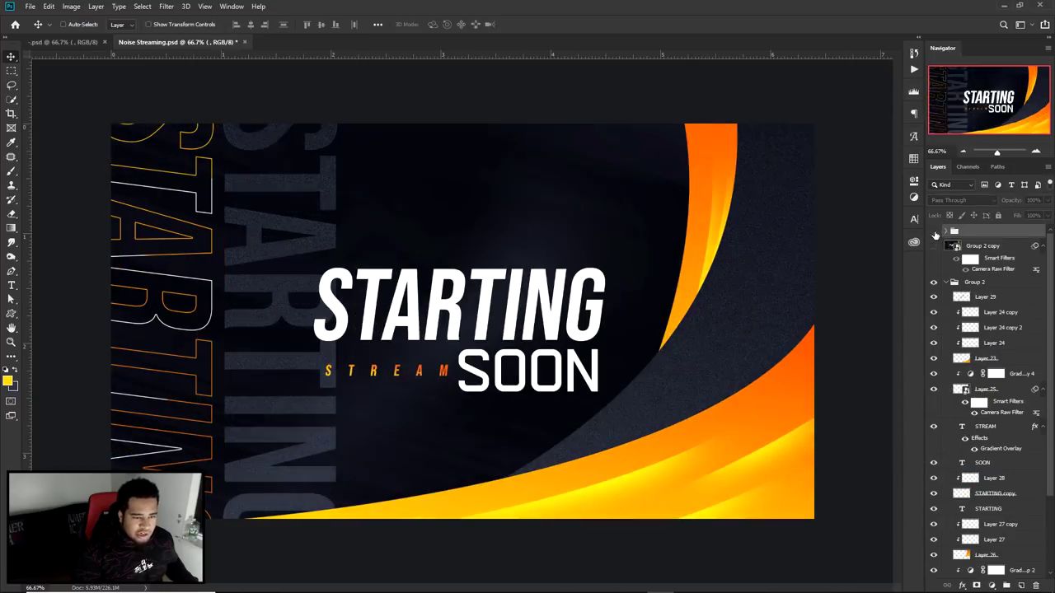
Step: Paste the copied layer style onto the STARTING title text layer in Group 2
click(989, 297)
scroll(960, 441, down, 2)
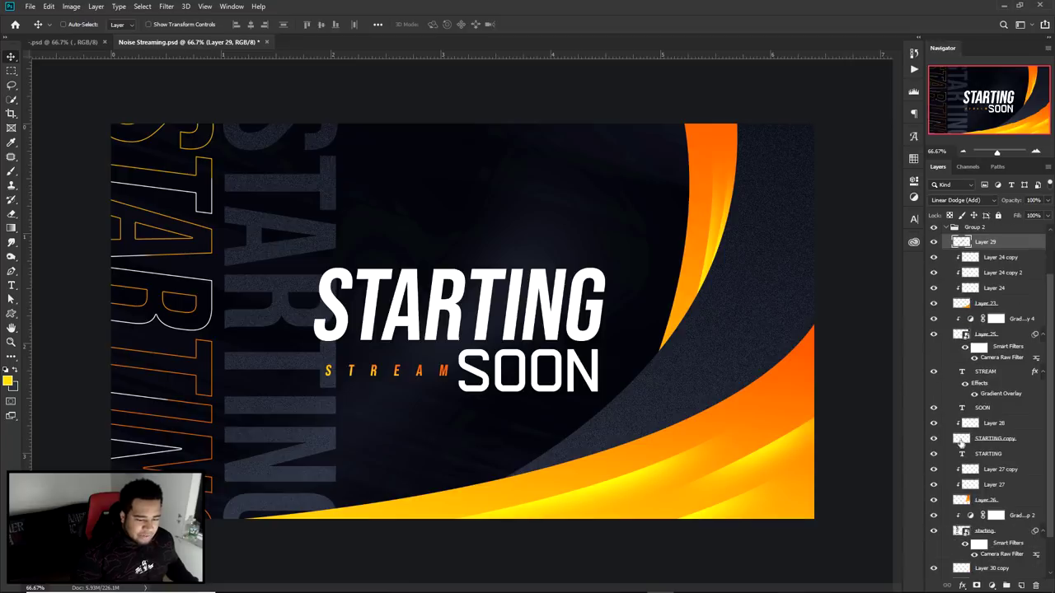
click(933, 454)
click(933, 454)
click(1020, 456)
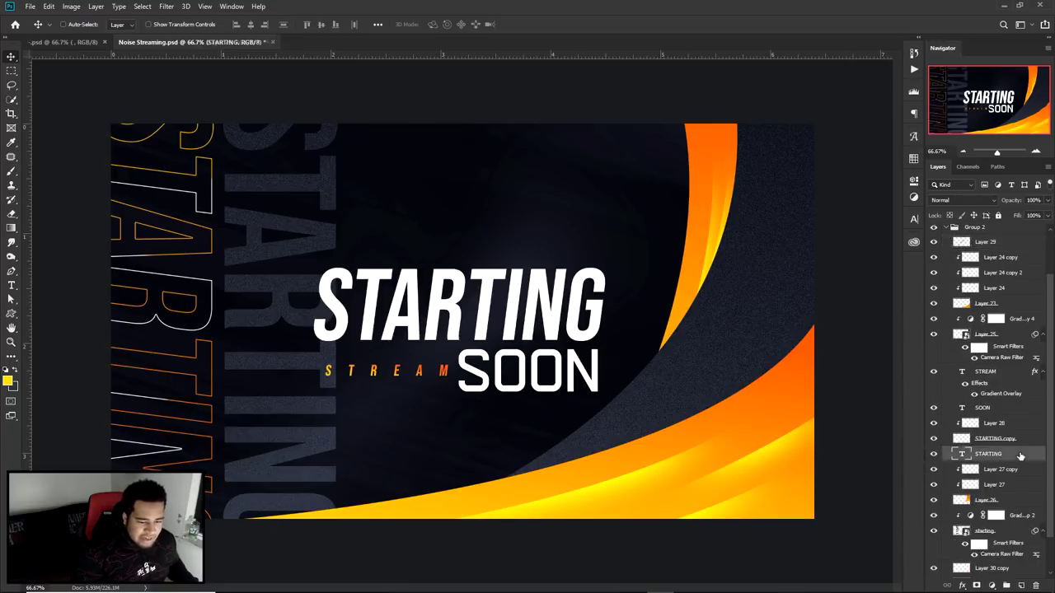
right_click(1020, 455)
click(914, 468)
scroll(452, 318, up, 1)
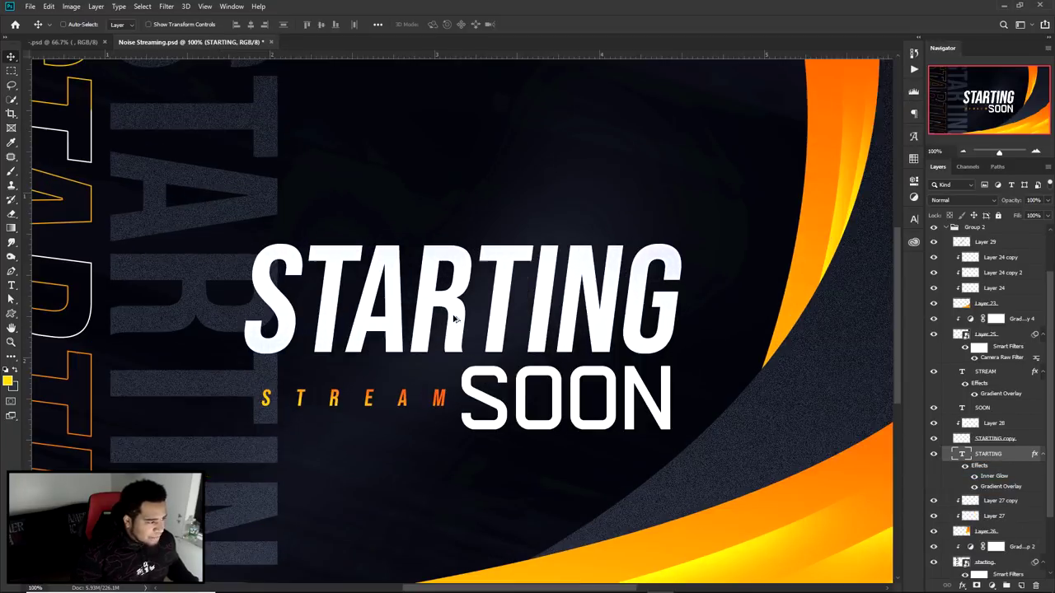
Step: Examine the colors of the three stops in the STARTING title's Gradient Overlay gradient
double_click(997, 487)
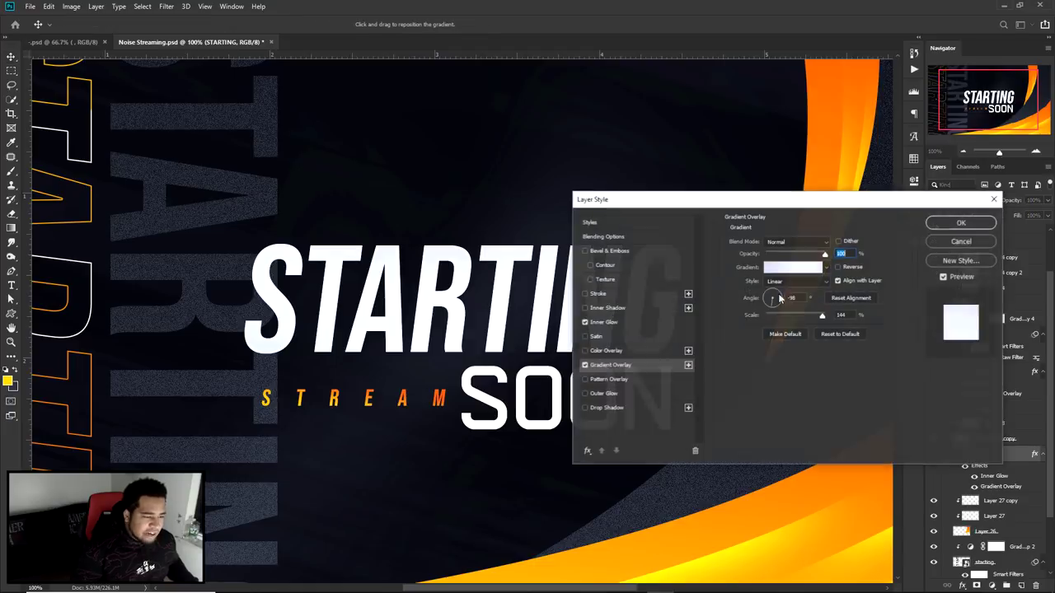
click(793, 267)
click(350, 385)
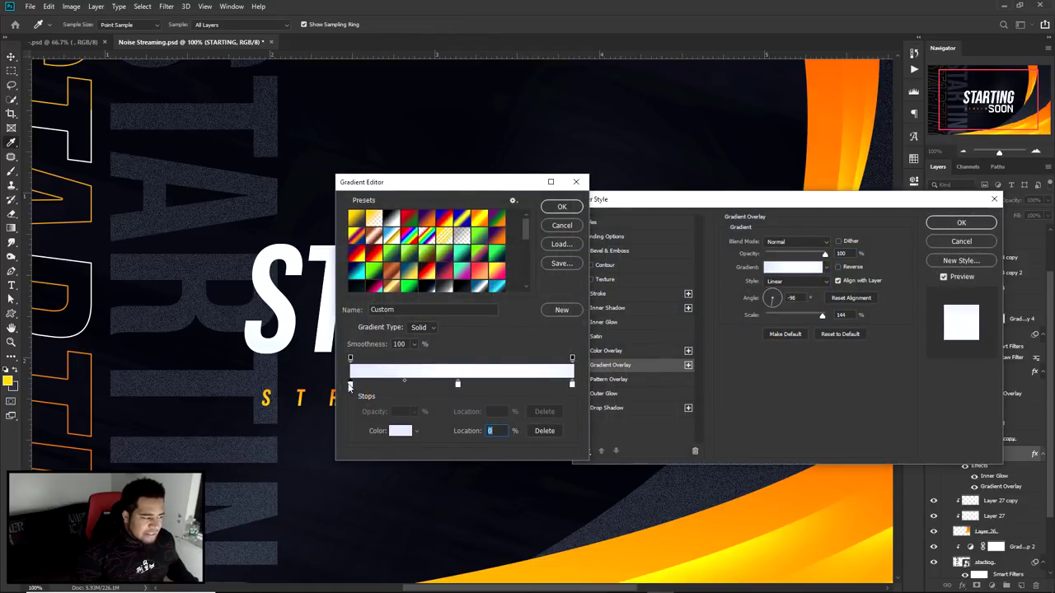
double_click(351, 385)
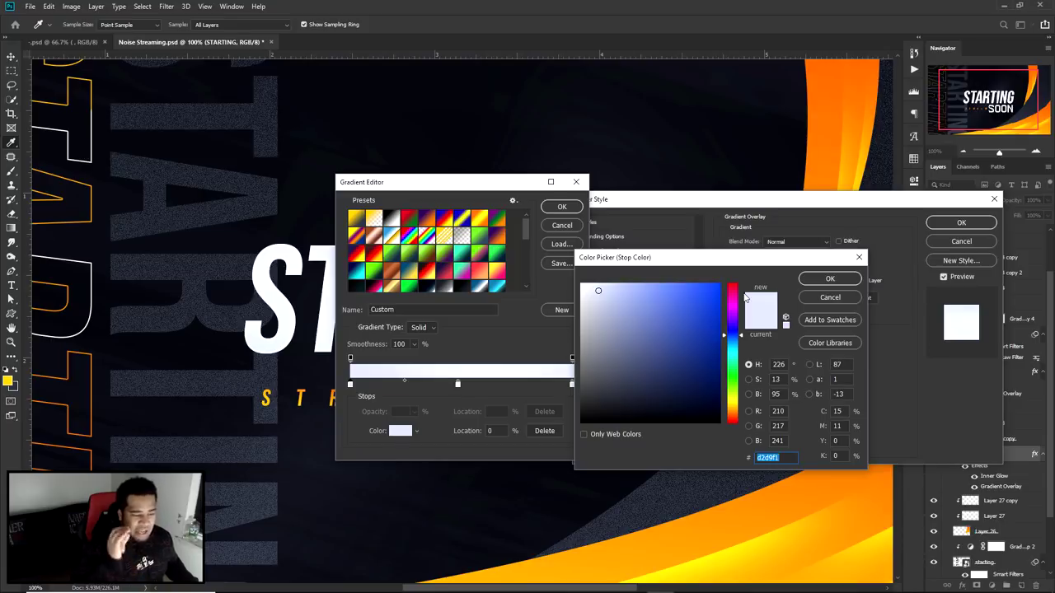
click(830, 278)
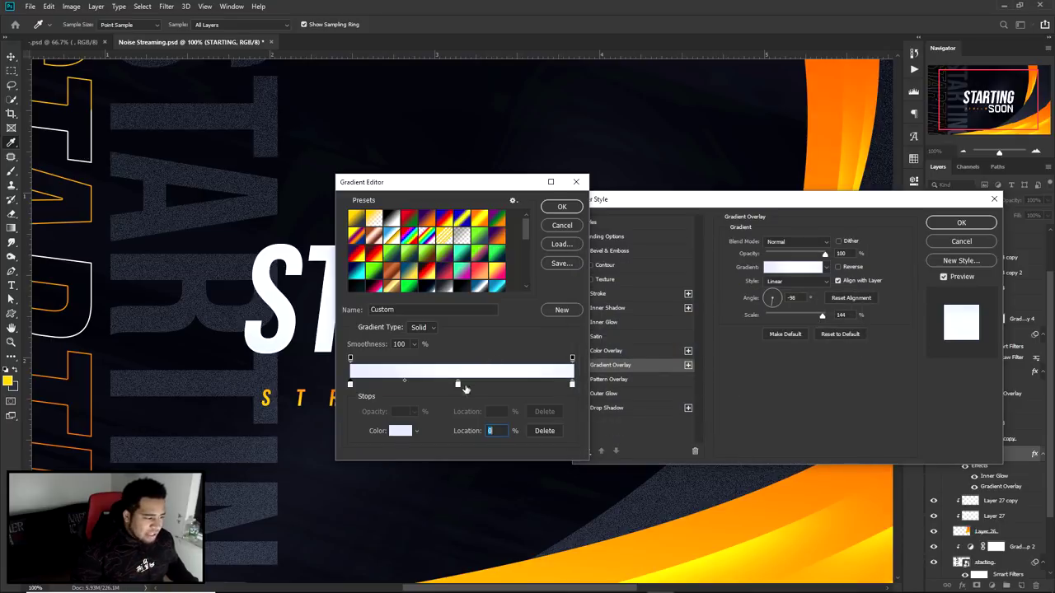
double_click(458, 385)
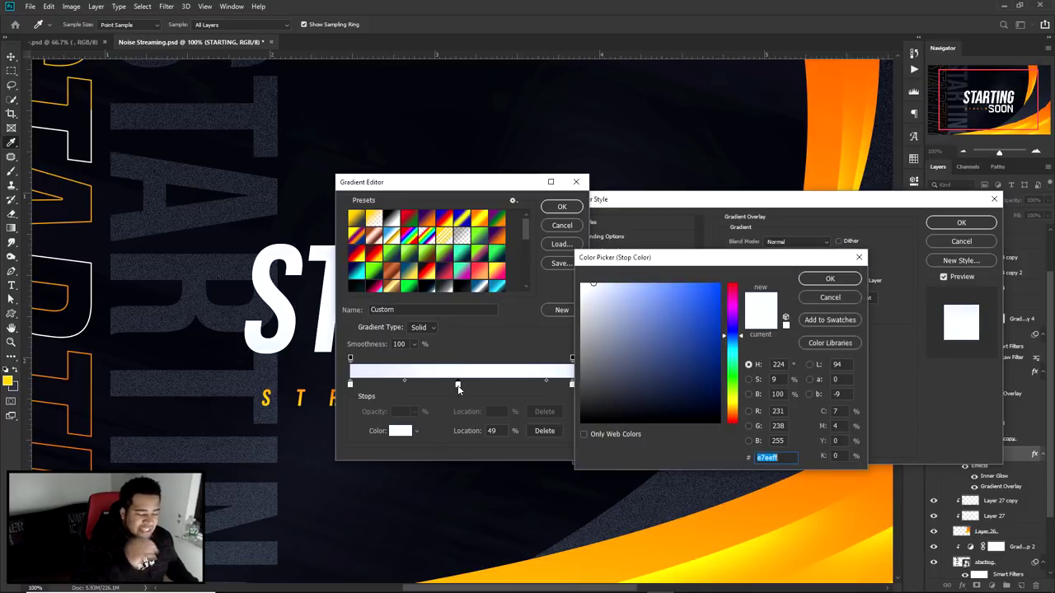
click(846, 281)
click(572, 384)
double_click(572, 385)
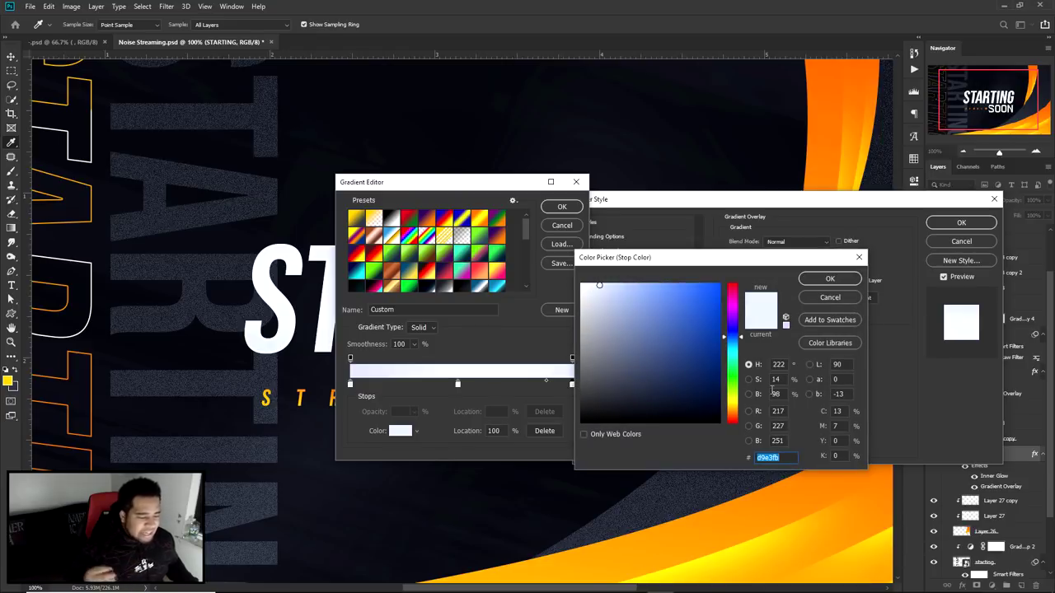
click(848, 281)
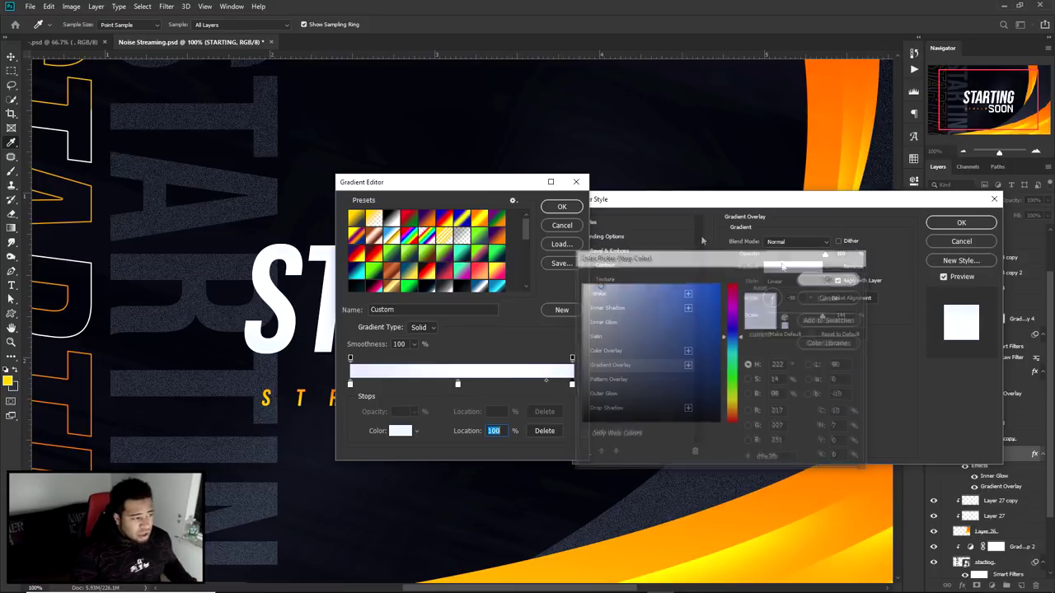
Step: Shift the color midpoint between the gradient's middle and last stops slightly toward the last stop and accept the gradient
click(458, 385)
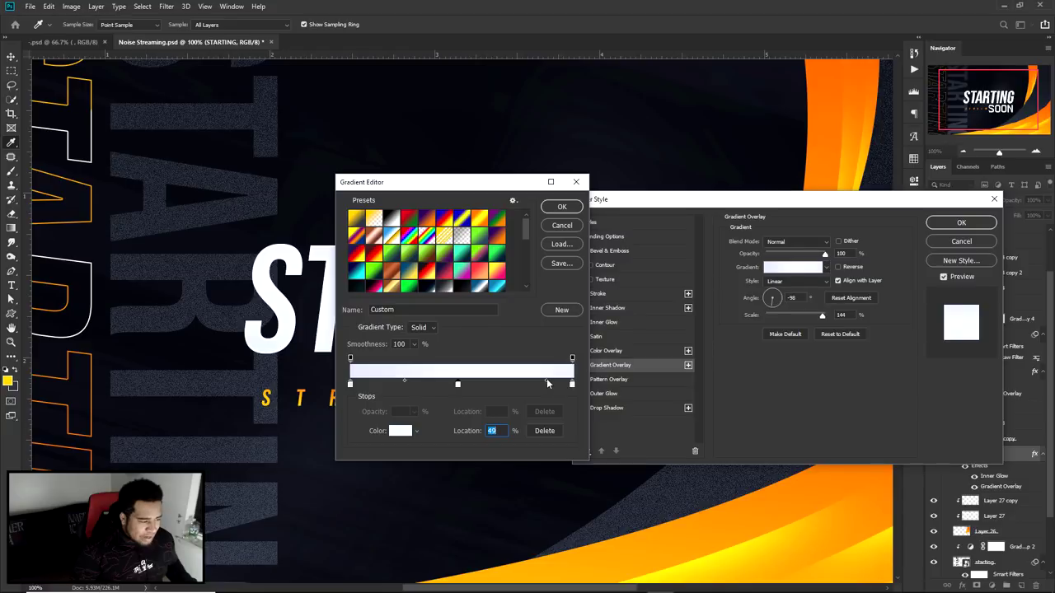
mouse_move(545, 380)
mouse_down()
mouse_move(514, 380)
mouse_move(548, 384)
mouse_up()
click(458, 384)
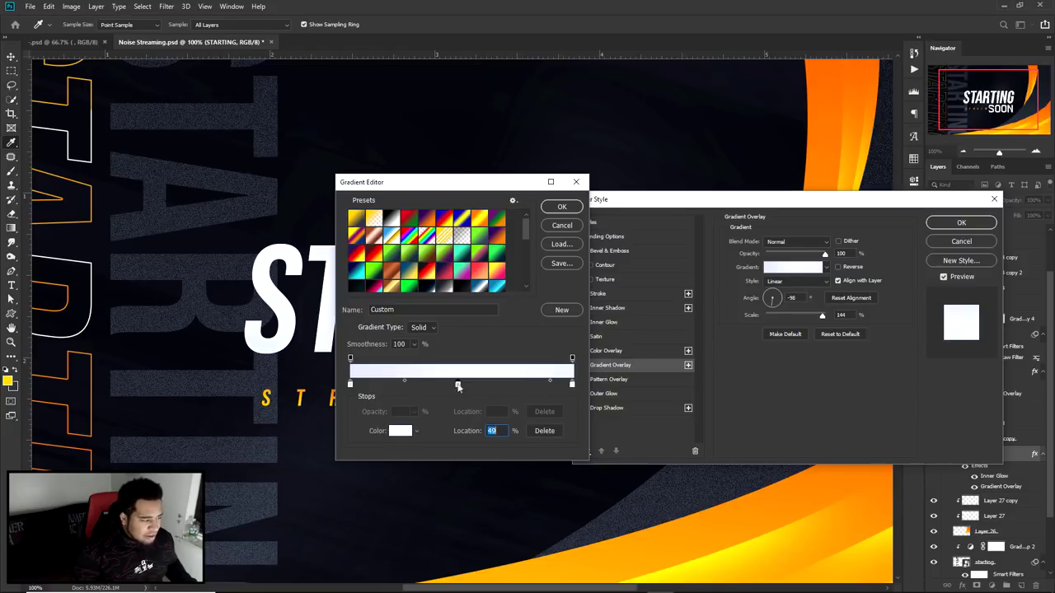
key(Return)
Step: Set the Gradient Overlay angle to -90° and open the STARTING title's Inner Glow settings
click(791, 297)
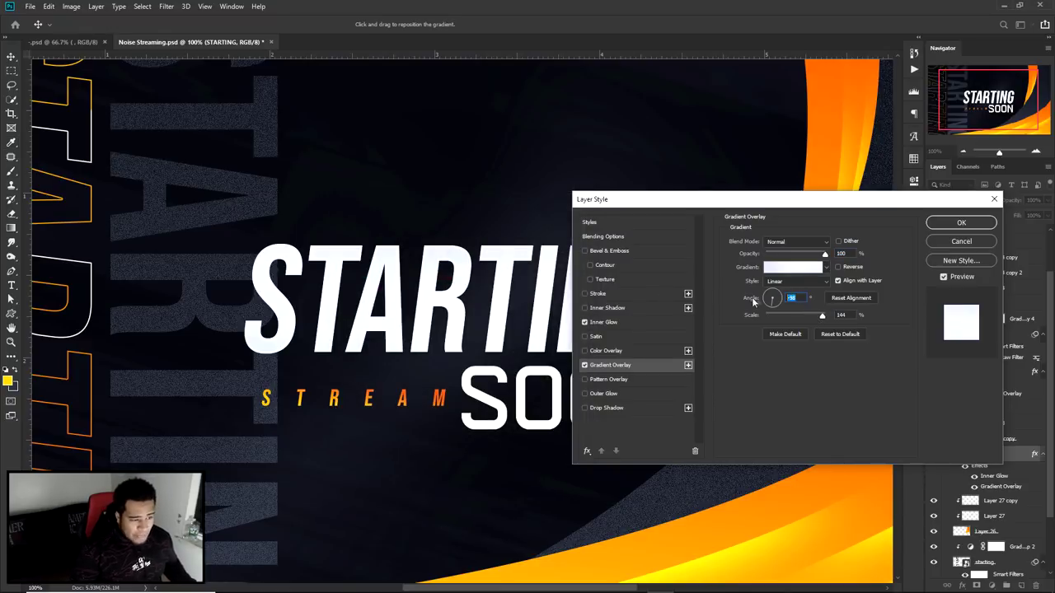
text(-90)
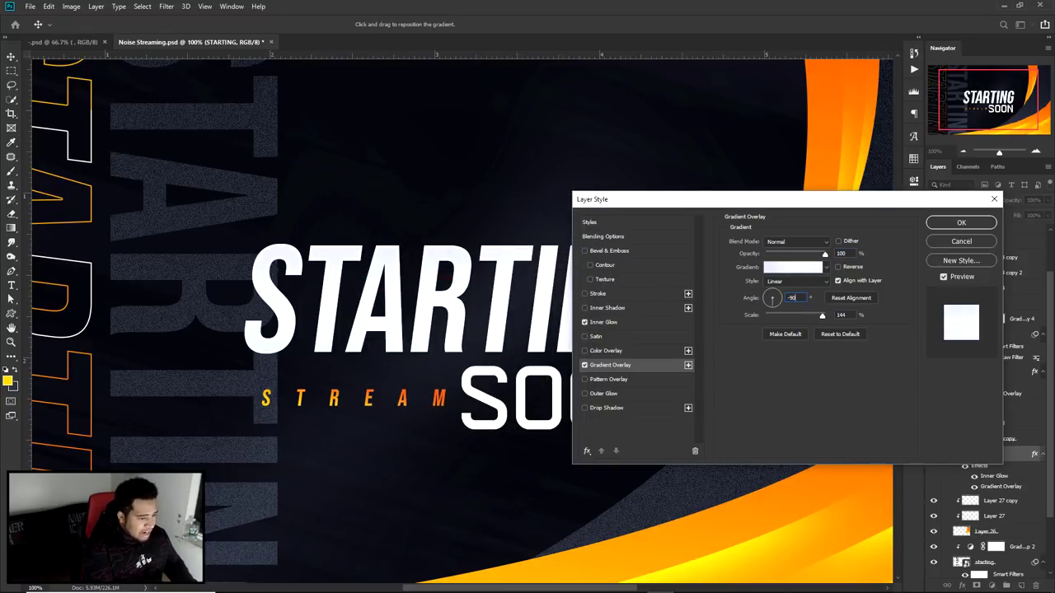
key(Return)
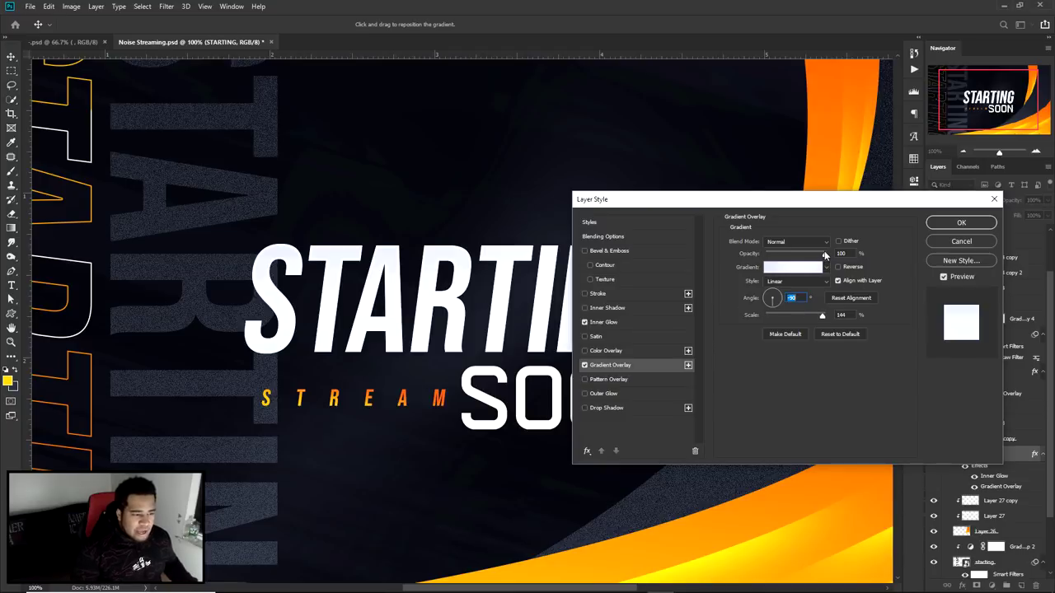
click(606, 322)
click(752, 281)
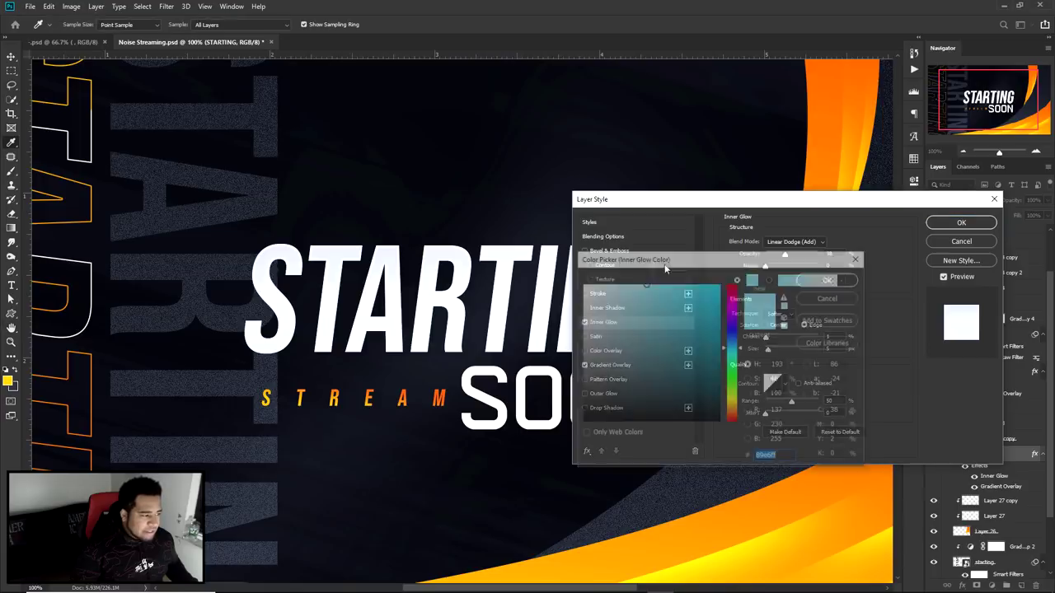
click(840, 165)
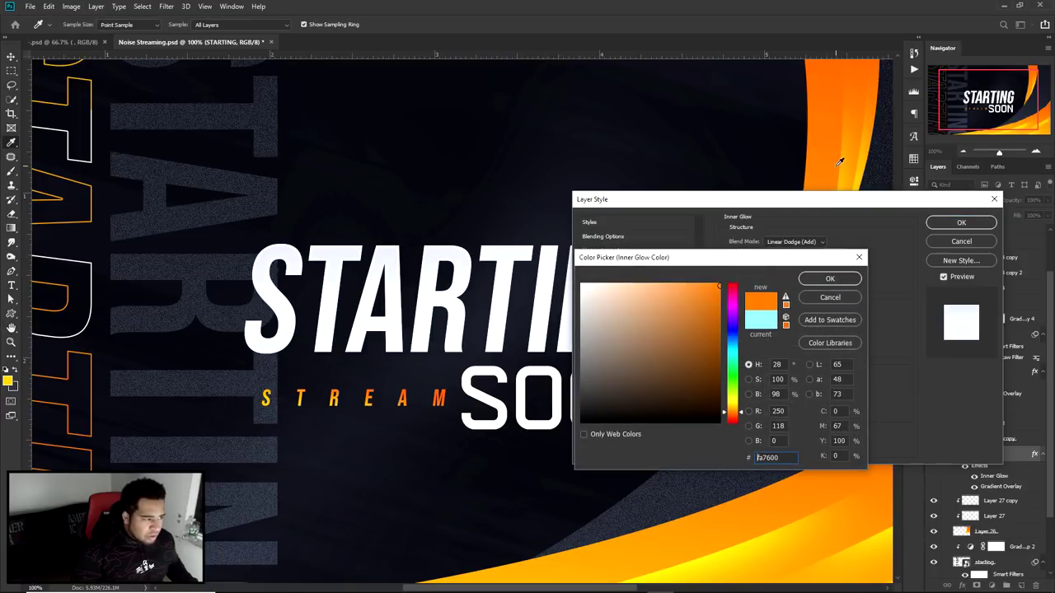
click(758, 457)
click(506, 276)
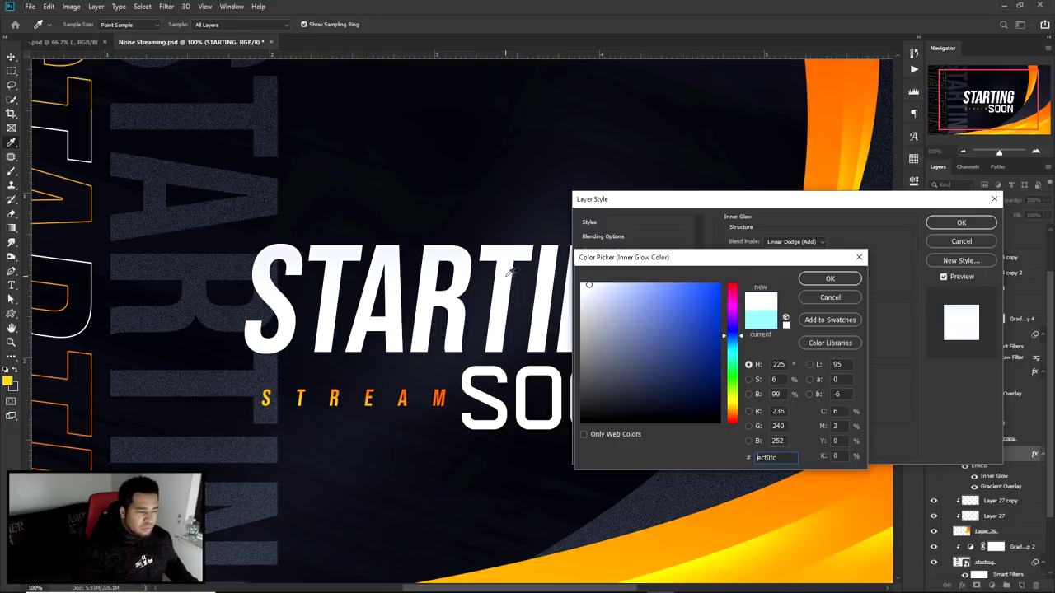
click(829, 297)
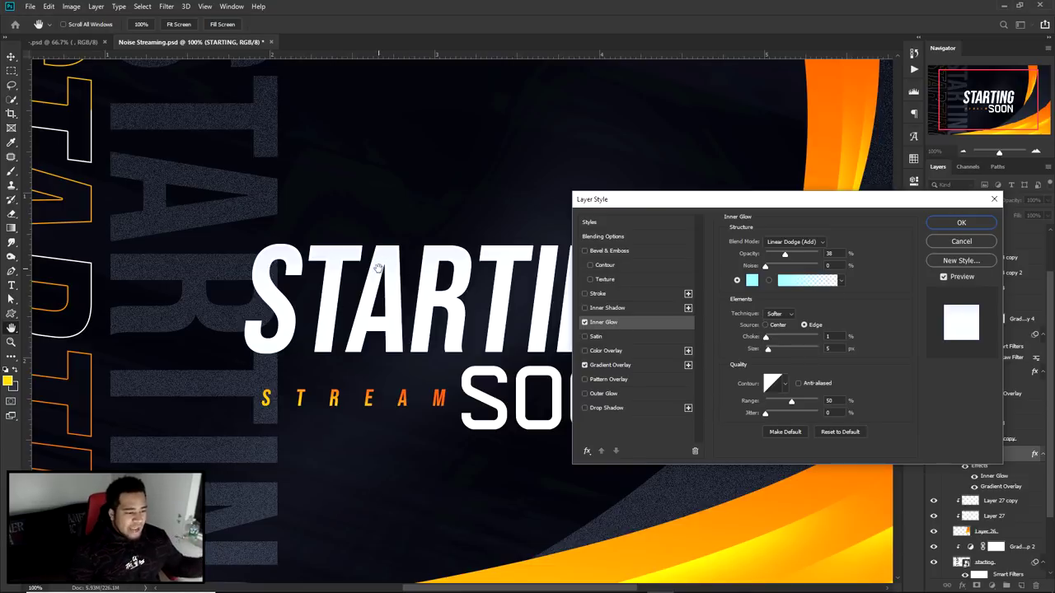
Step: Set the Inner Glow opacity to 40%, apply the layer style, and check the STARTING title on the canvas
click(814, 242)
click(813, 242)
double_click(828, 253)
text(40)
key(Return)
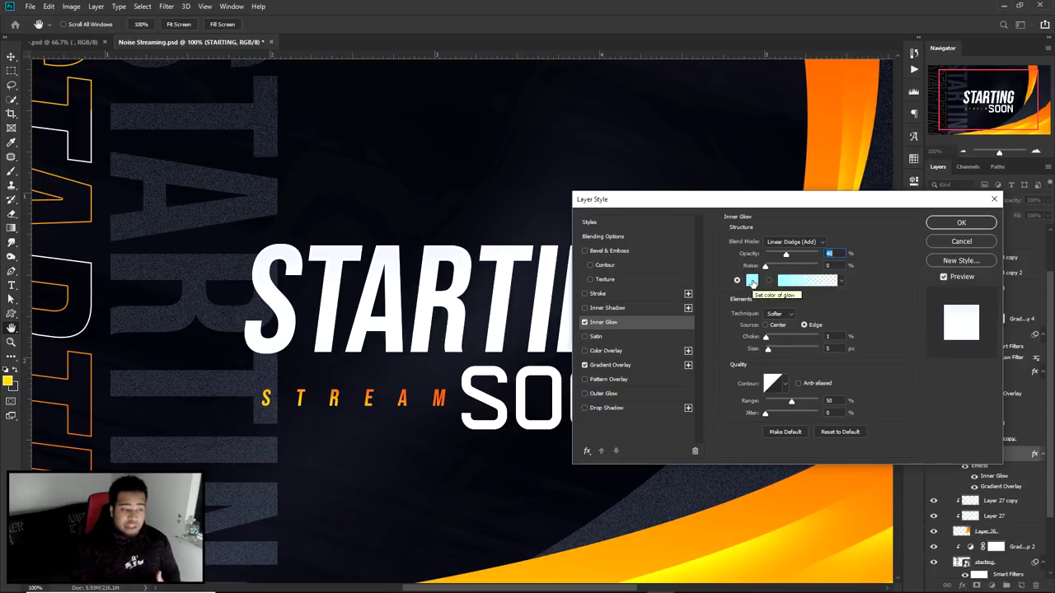
double_click(829, 349)
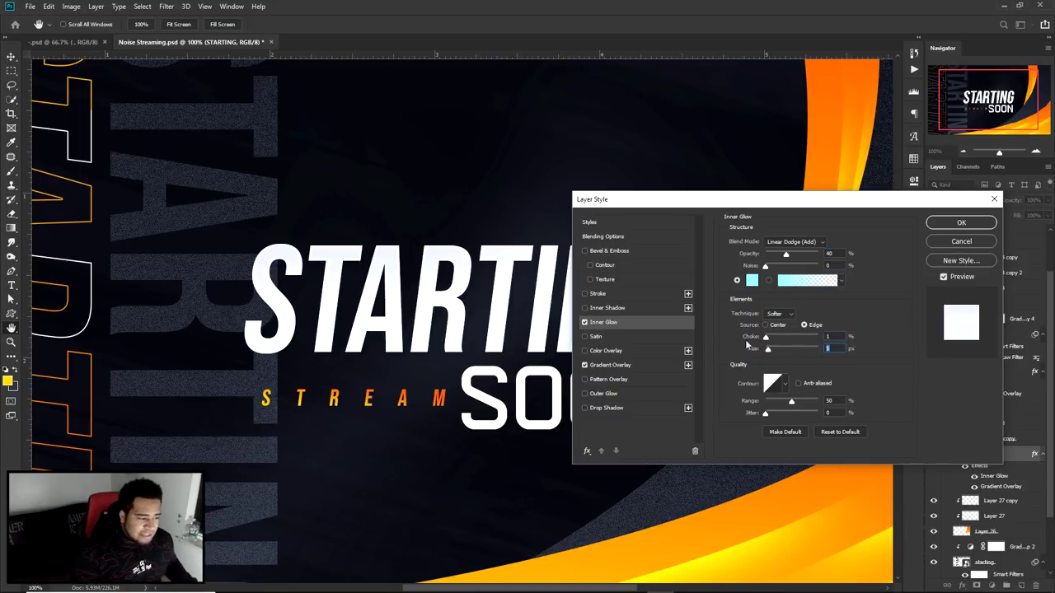
key(Return)
scroll(518, 313, up, 3)
scroll(519, 311, down, 5)
scroll(502, 338, up, 2)
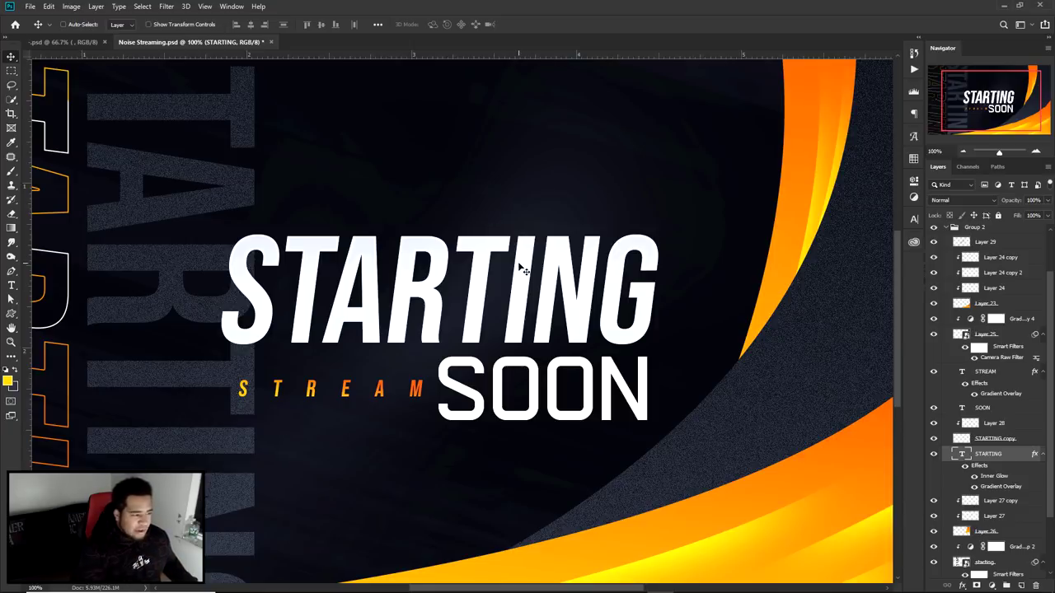
key(ctrl+minus)
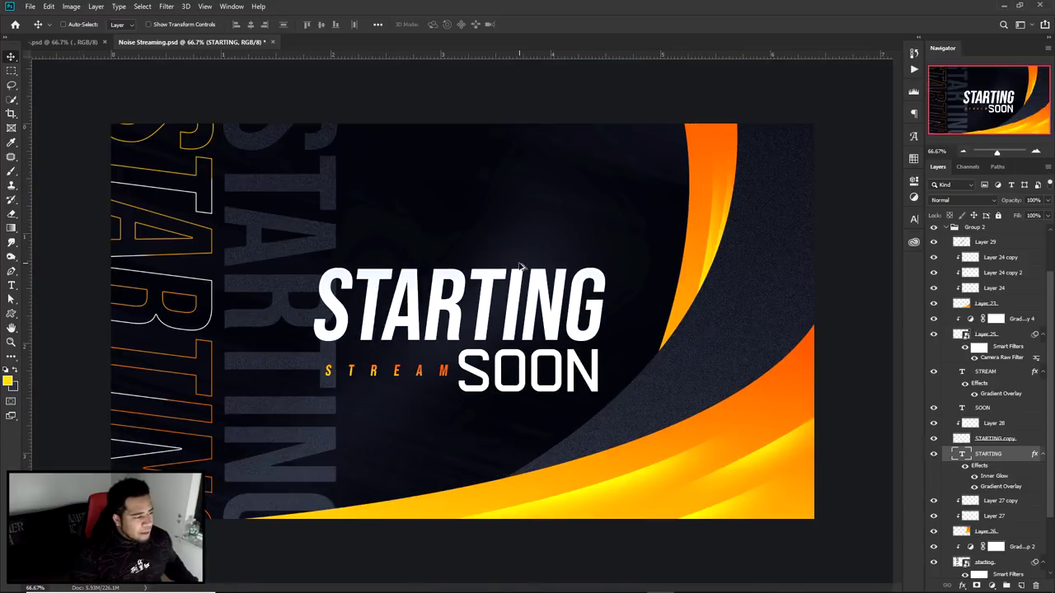